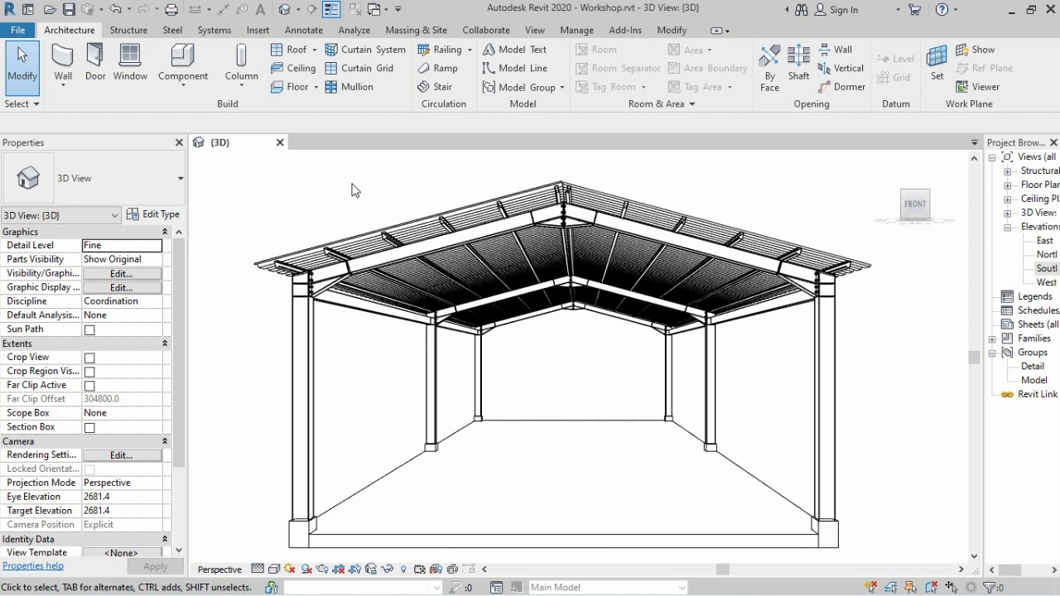
Step: Orbit and zoom around the Workshop model to inspect the bolted knee, apex and eave connections
scroll(442, 243, up, 2)
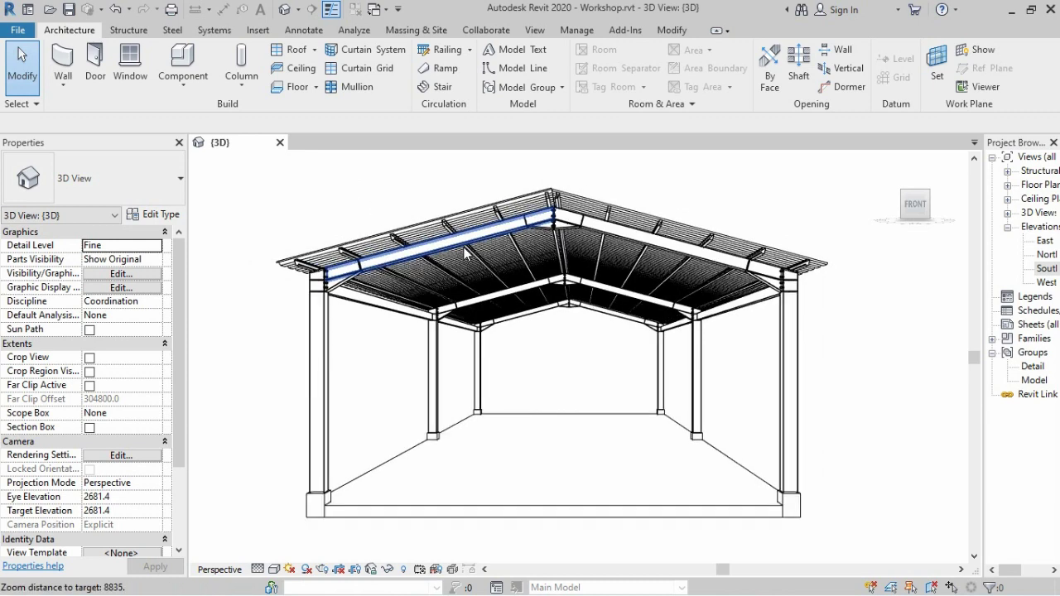
scroll(520, 263, up, 1)
mouse_move(554, 260)
middle_down()
mouse_move(536, 268)
mouse_move(547, 254)
middle_up()
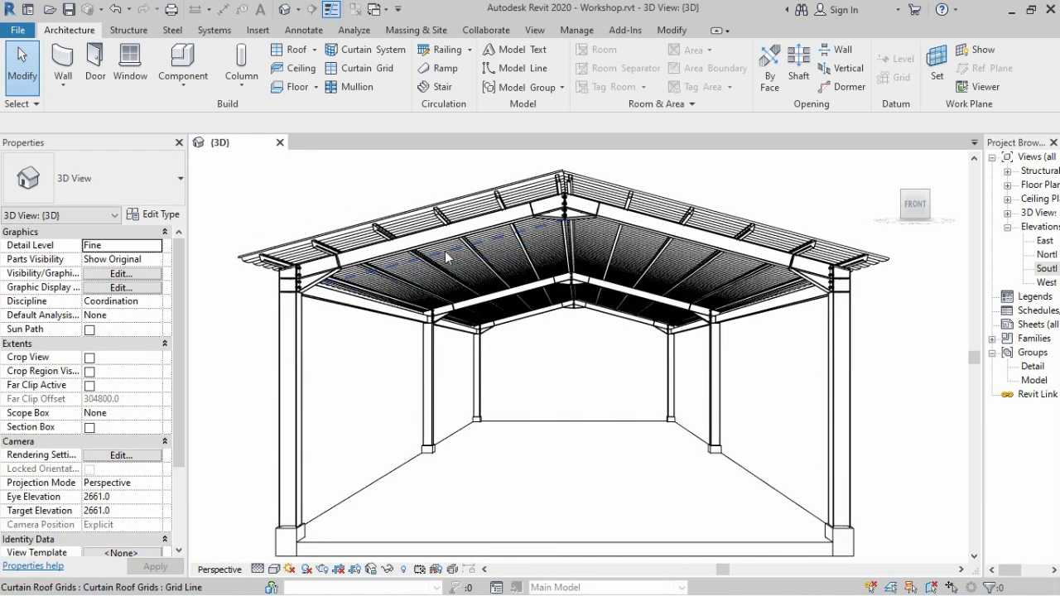
scroll(445, 251, up, 2)
scroll(454, 253, down, 1)
scroll(455, 254, up, 1)
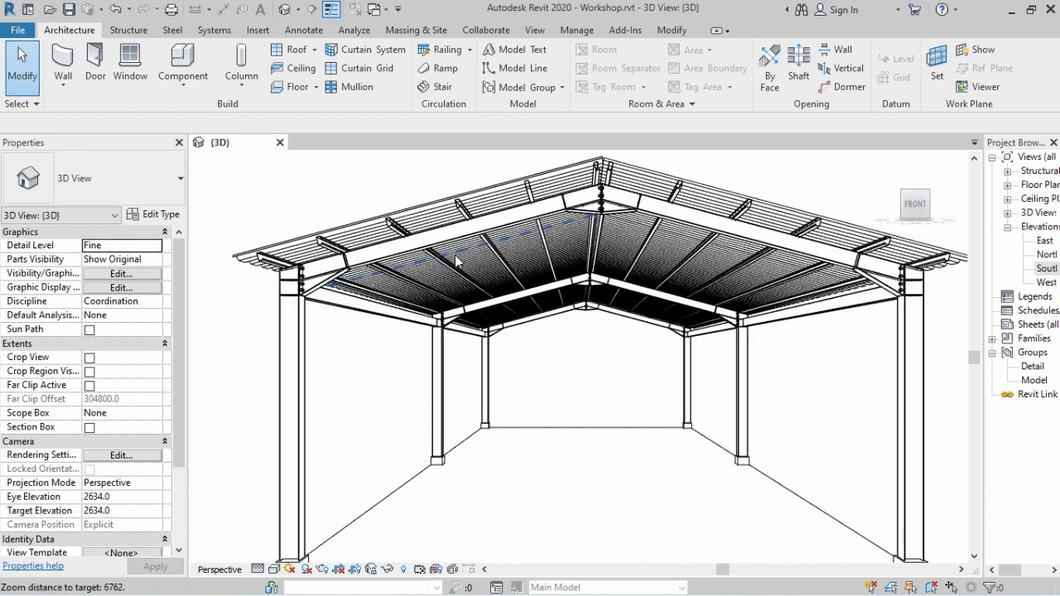
scroll(454, 254, up, 1)
scroll(424, 255, down, 2)
scroll(348, 273, up, 2)
scroll(299, 290, up, 1)
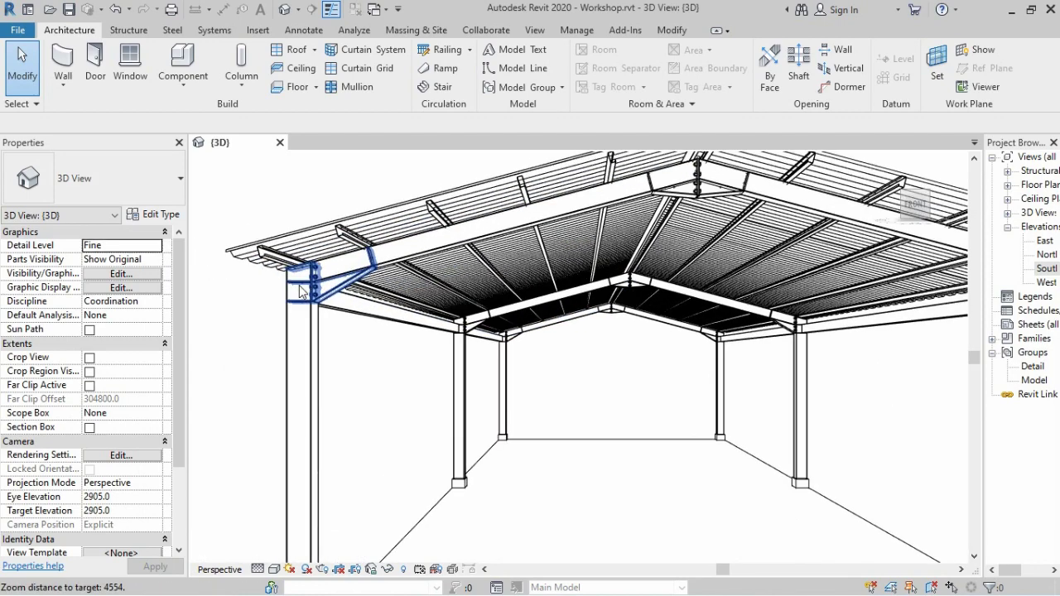
scroll(294, 277, down, 1)
scroll(282, 257, up, 2)
scroll(267, 232, up, 1)
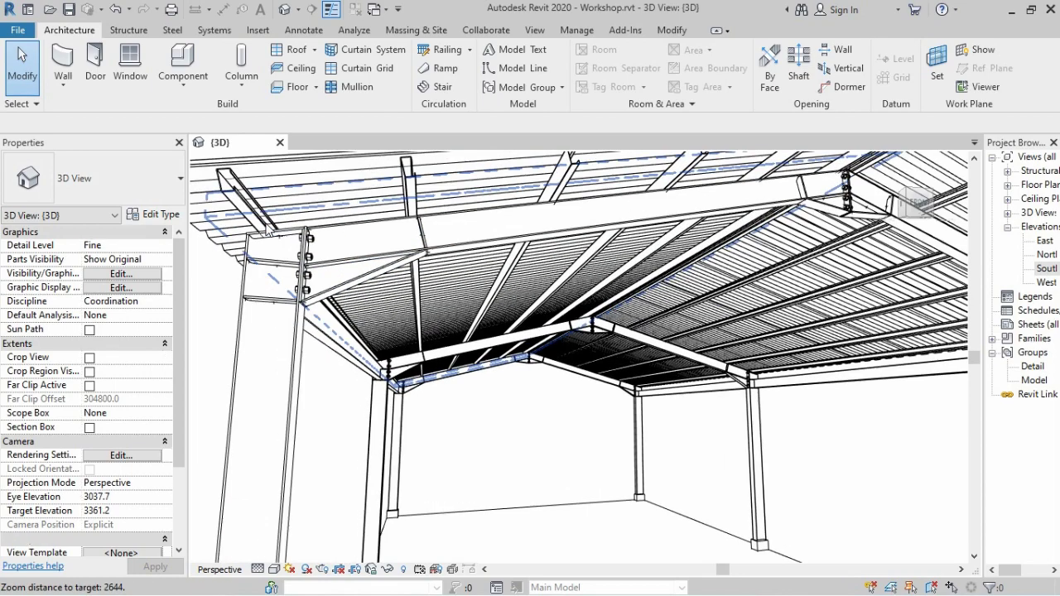
scroll(274, 236, up, 1)
scroll(356, 257, up, 1)
scroll(429, 284, up, 1)
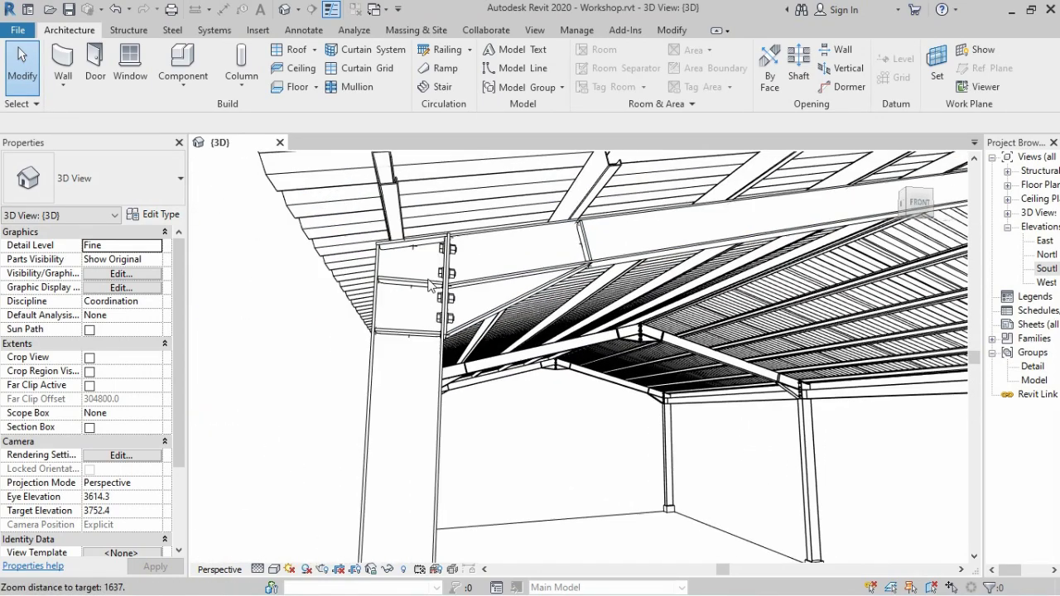
scroll(429, 284, up, 1)
shift+middle_drag(464, 284, 535, 282)
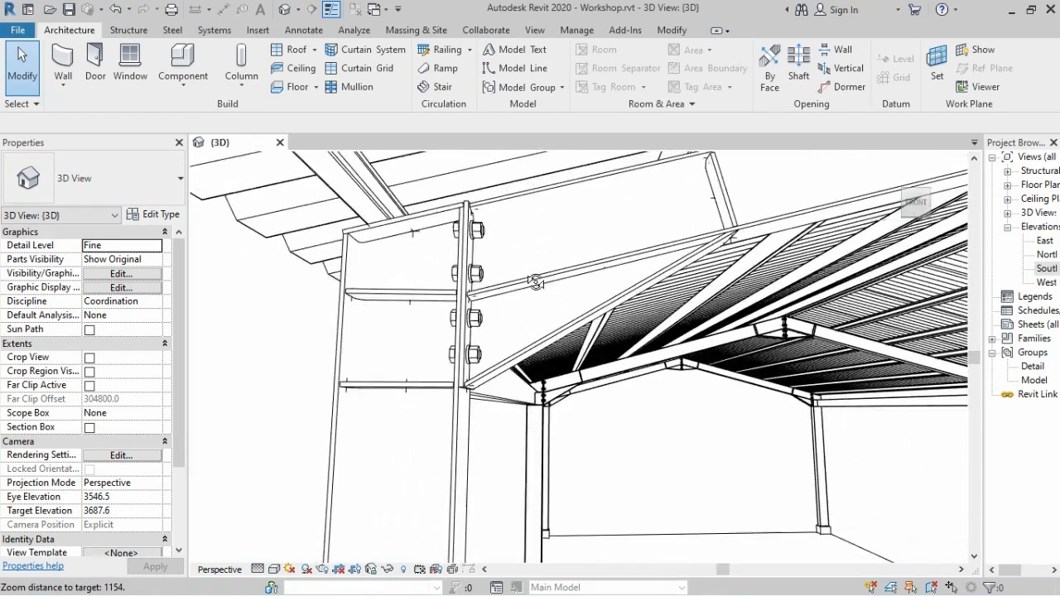
scroll(367, 294, down, 2)
scroll(368, 289, down, 1)
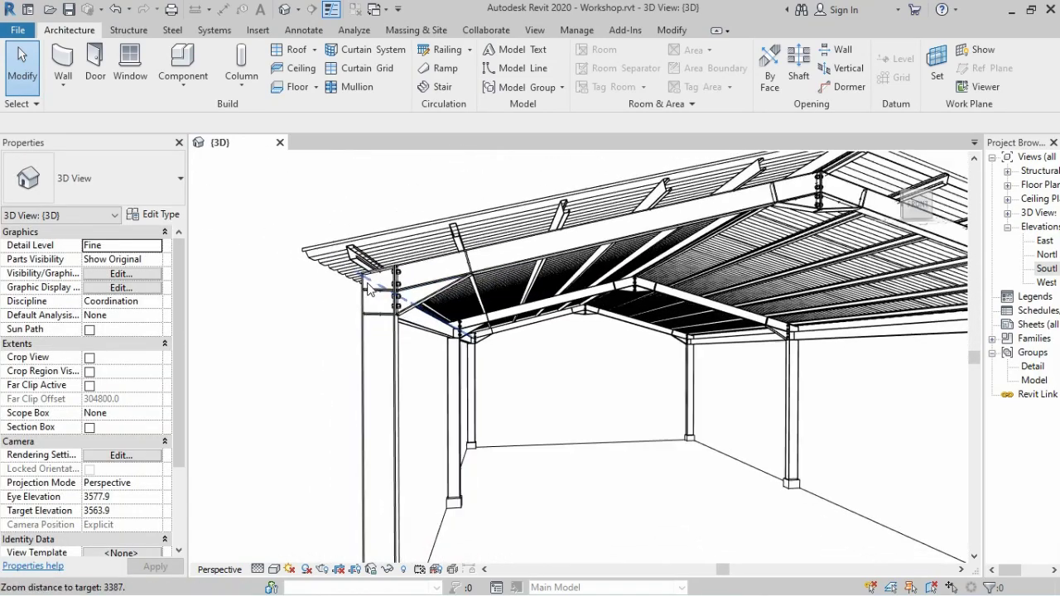
scroll(367, 289, down, 1)
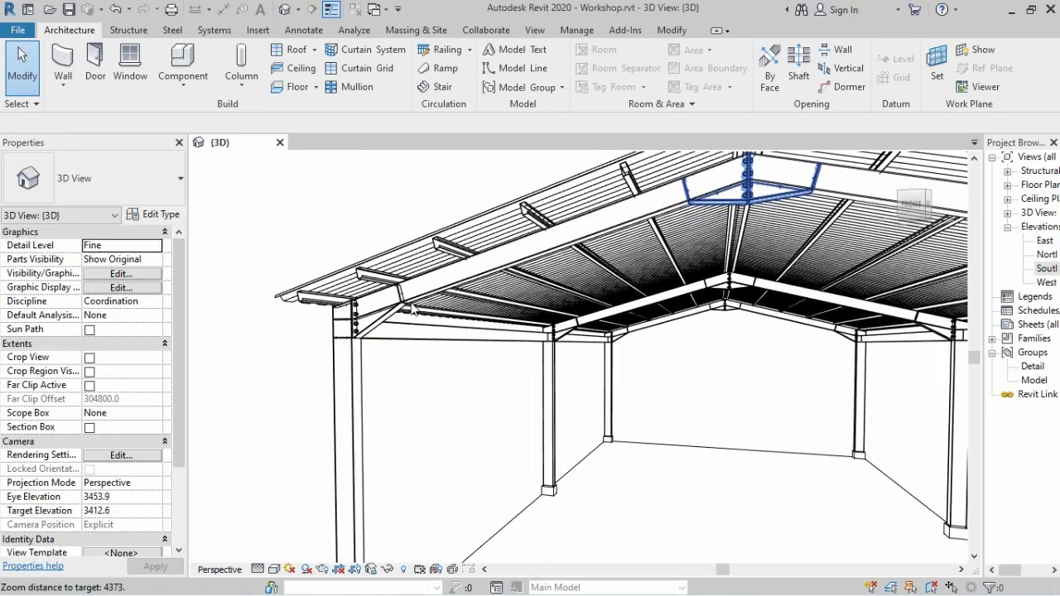
scroll(413, 309, up, 1)
scroll(413, 310, up, 2)
shift+middle_drag(579, 249, 674, 232)
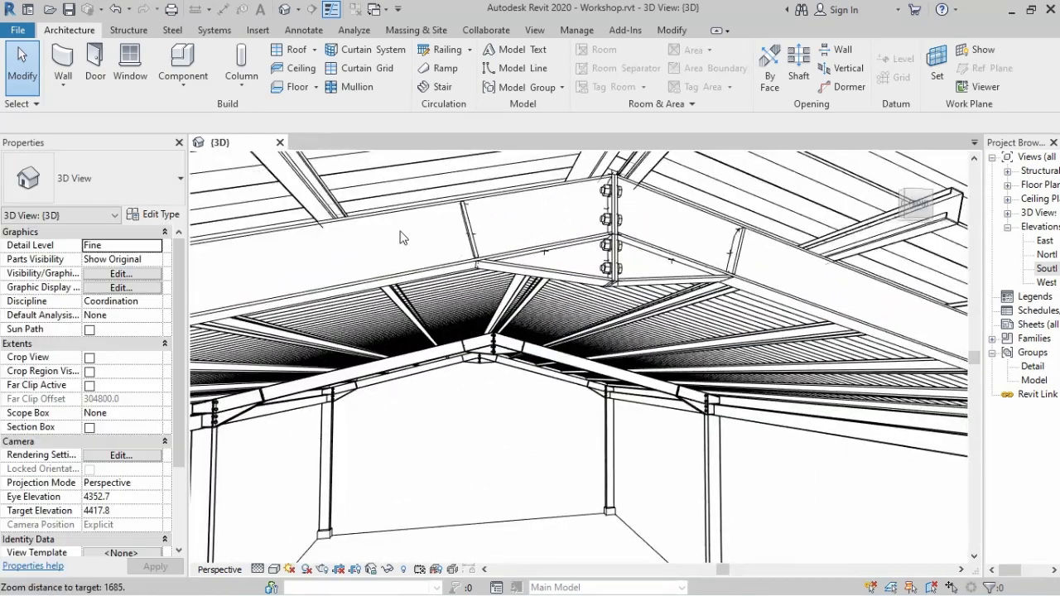
scroll(400, 238, down, 2)
shift+middle_drag(400, 237, 841, 352)
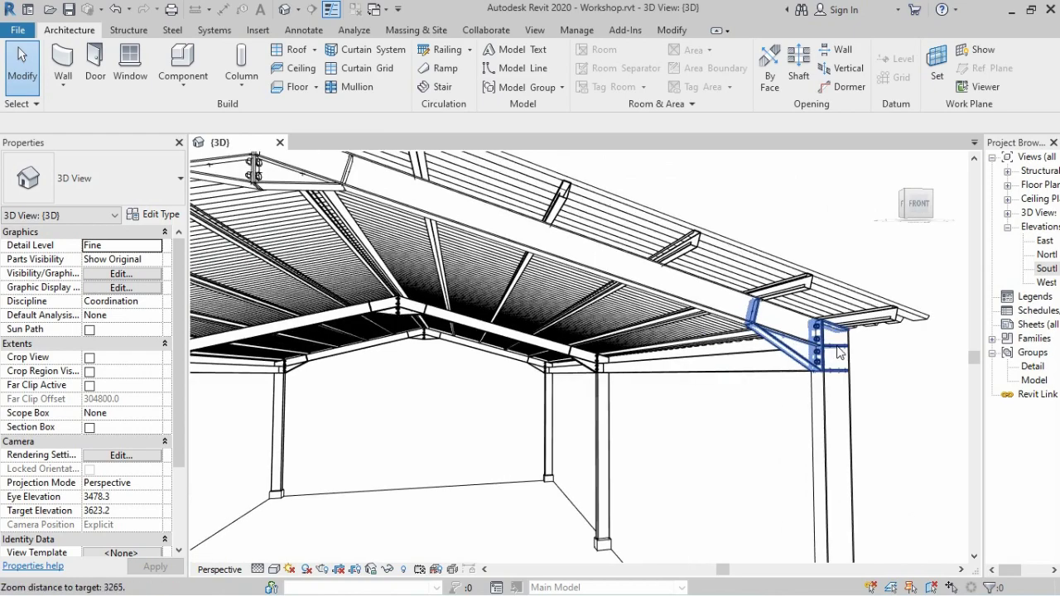
scroll(841, 352, up, 1)
scroll(828, 348, up, 2)
scroll(795, 340, up, 3)
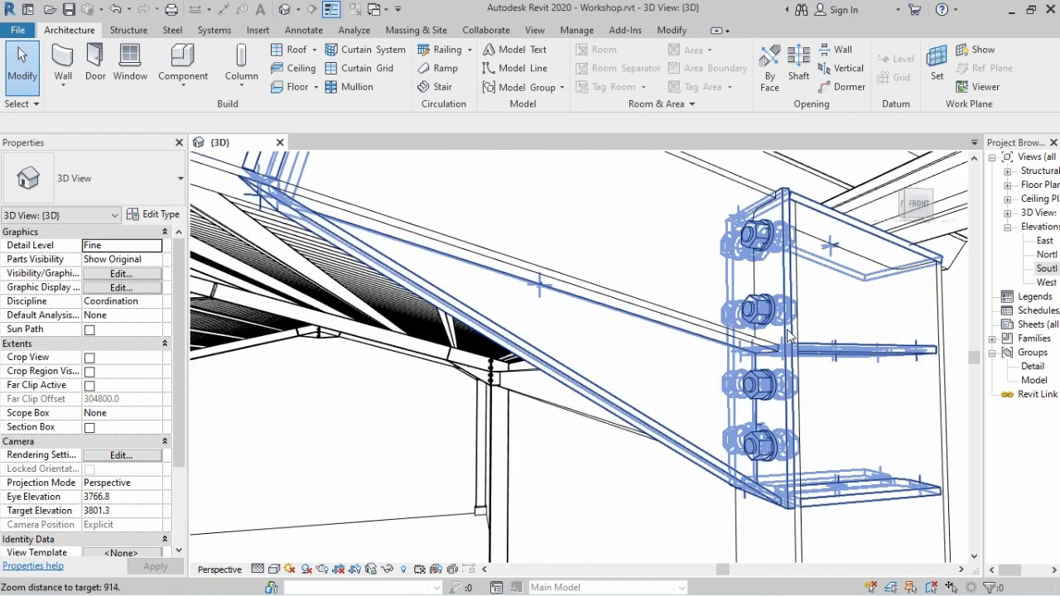
scroll(788, 336, down, 3)
mouse_move(789, 336)
shift+middle_down()
mouse_move(592, 323)
mouse_move(689, 317)
mouse_move(616, 336)
shift+middle_up()
scroll(592, 323, down, 4)
scroll(592, 323, up, 3)
scroll(592, 323, up, 2)
scroll(689, 317, down, 2)
scroll(689, 318, down, 1)
scroll(616, 335, down, 2)
scroll(616, 335, up, 3)
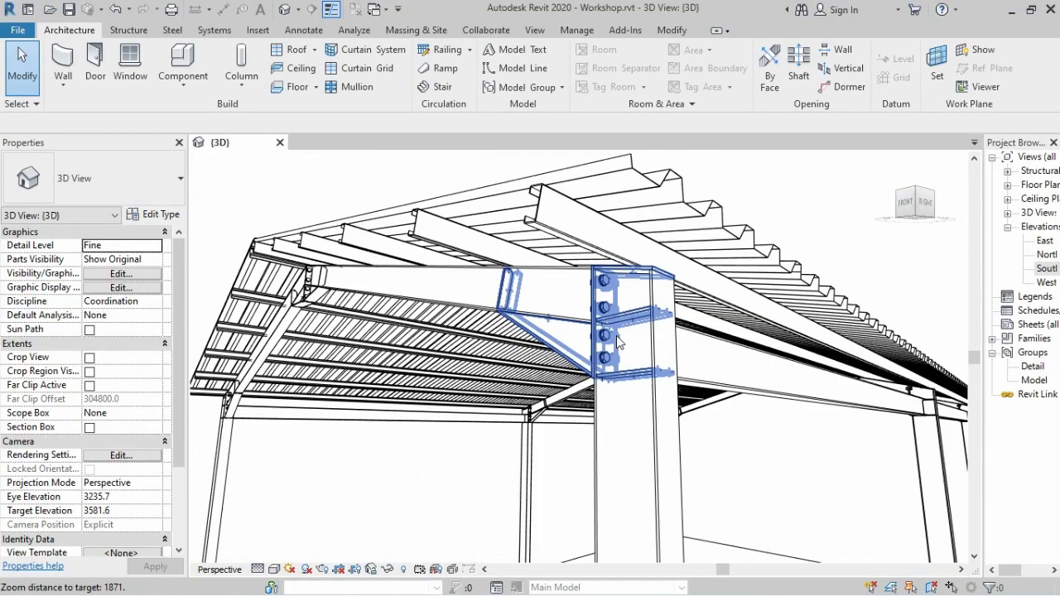
scroll(616, 336, down, 2)
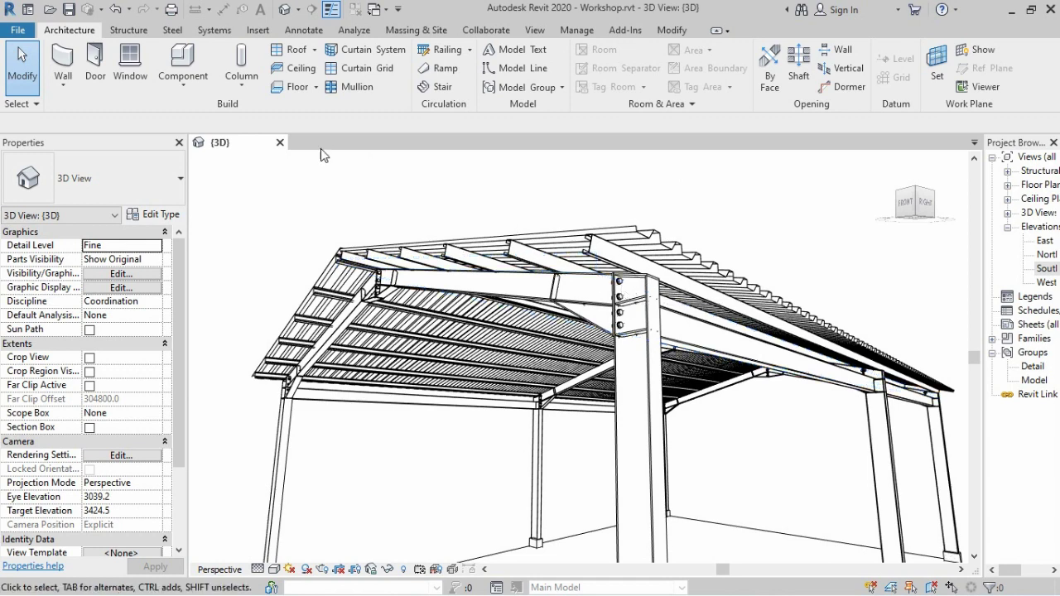
Step: Save and close Workshop.rvt, then open the Workshop Tutorial project from Recent Files
click(279, 143)
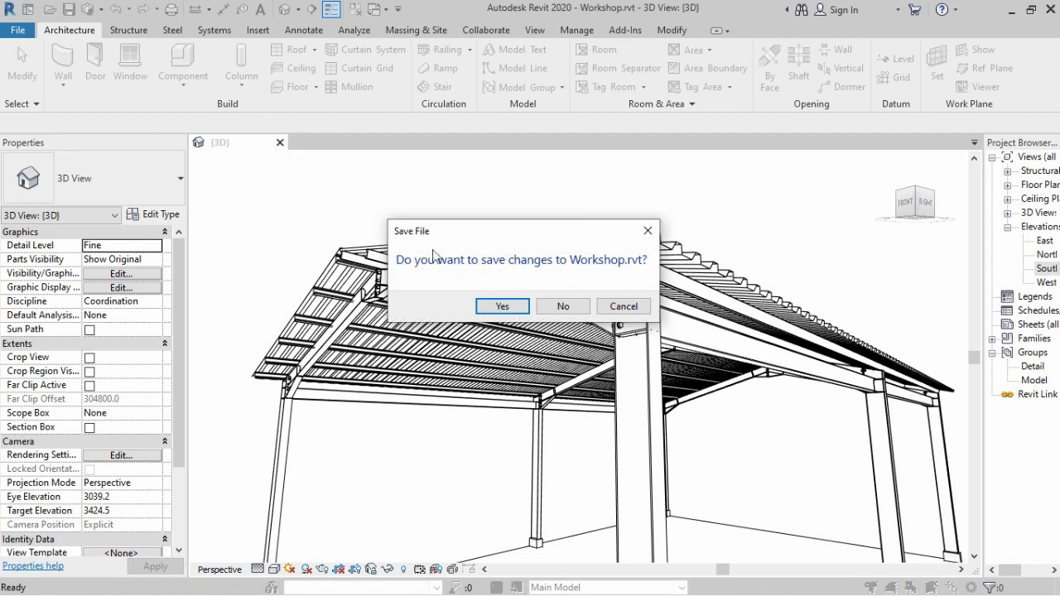
click(502, 306)
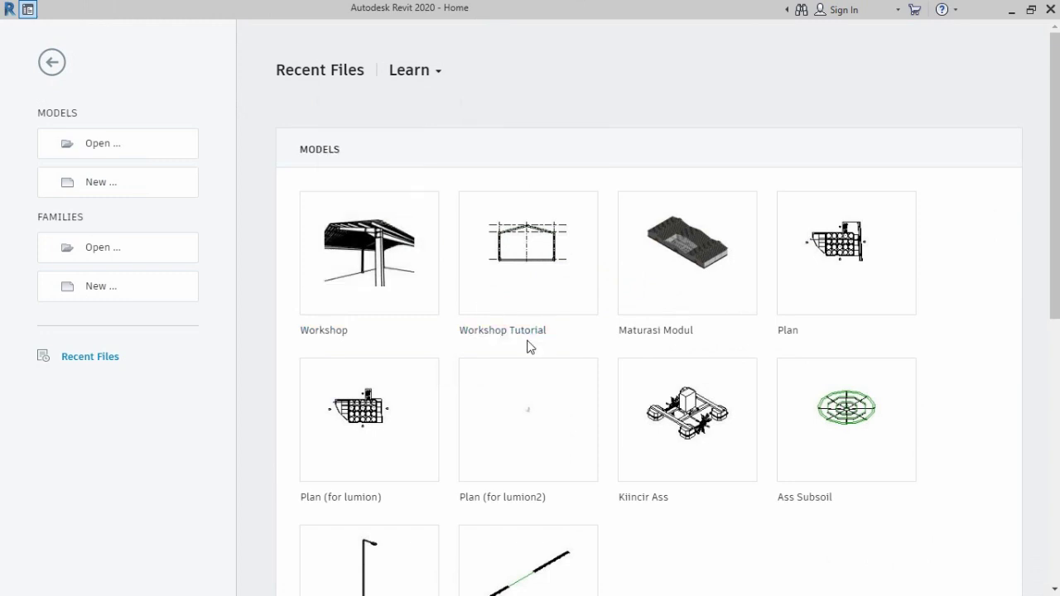
click(528, 257)
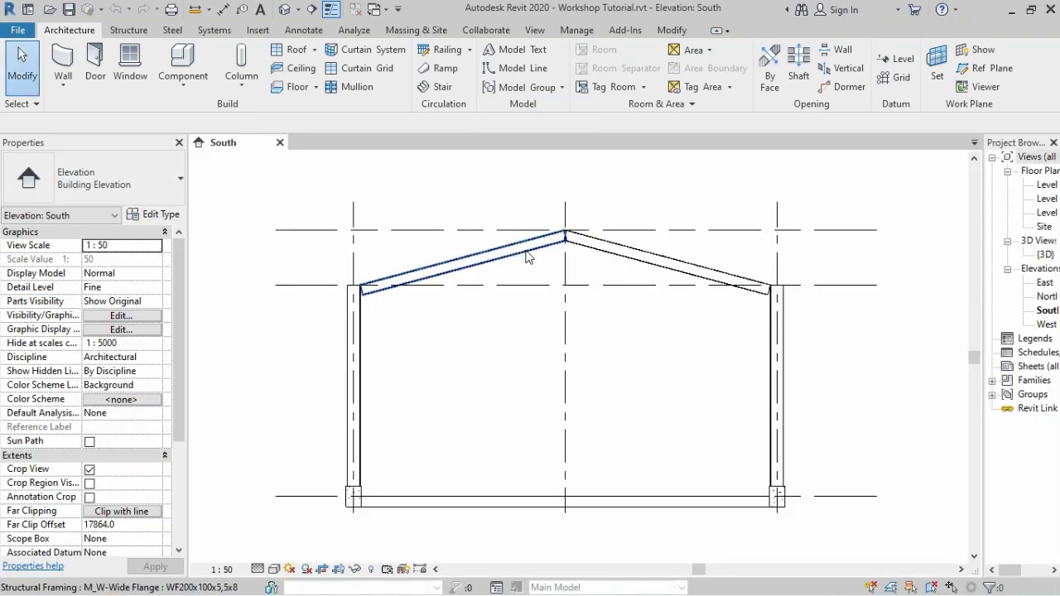
Step: Display the Workshop Tutorial's {3D} view showing the two bare steel portal frames
scroll(526, 265, up, 3)
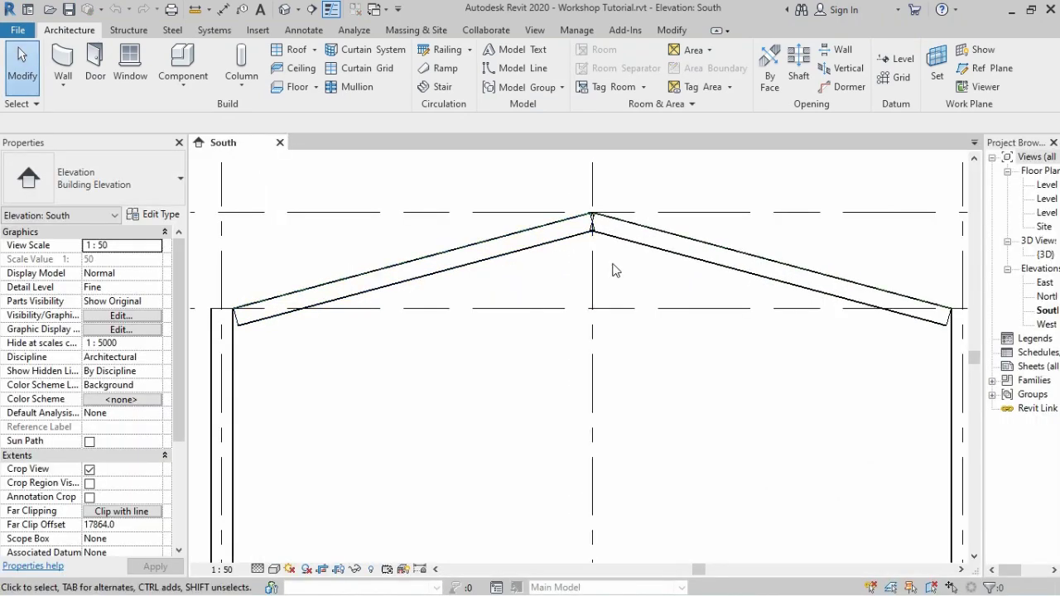
scroll(539, 265, down, 2)
scroll(381, 310, up, 2)
scroll(407, 303, down, 2)
scroll(439, 298, up, 3)
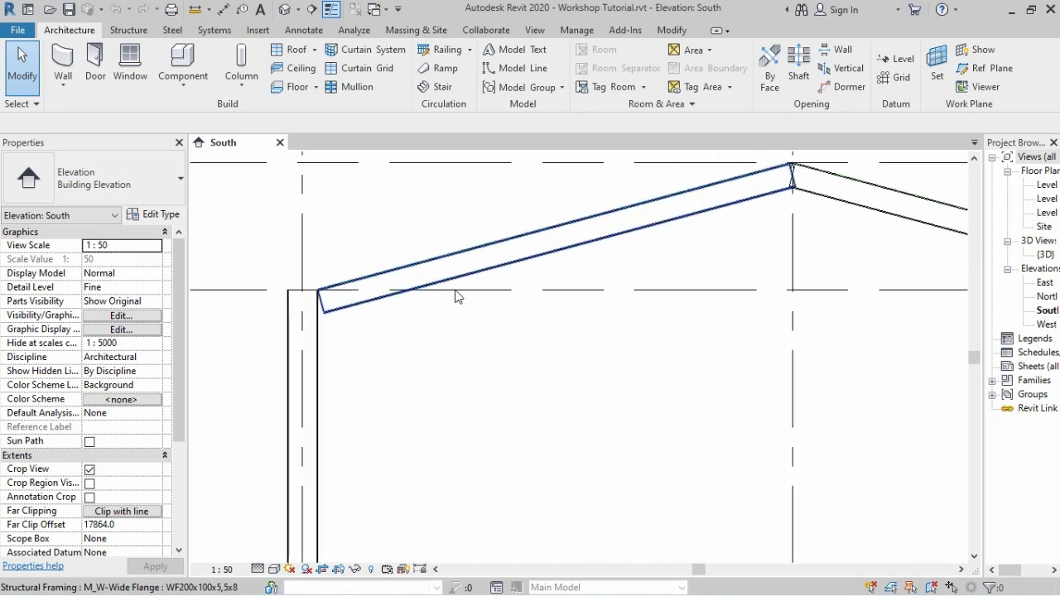
scroll(460, 292, down, 1)
scroll(468, 284, up, 2)
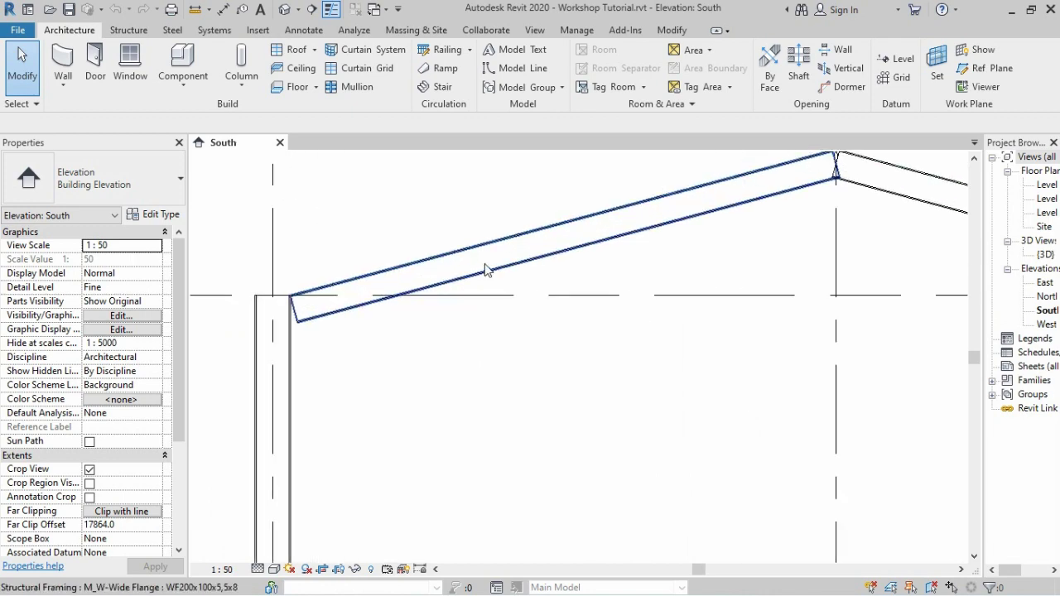
scroll(486, 270, down, 1)
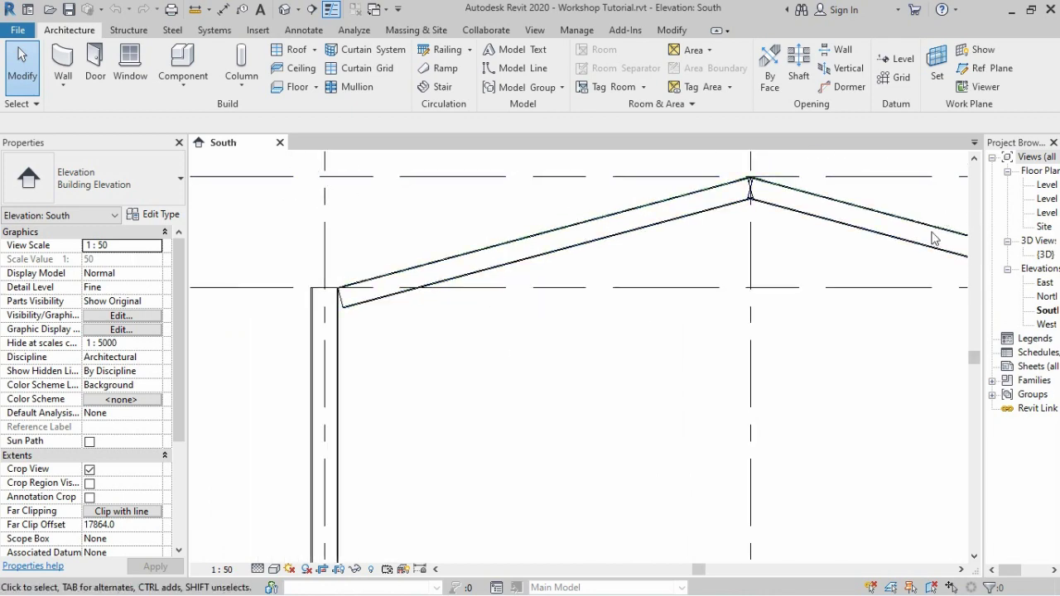
scroll(518, 273, down, 1)
scroll(519, 272, down, 2)
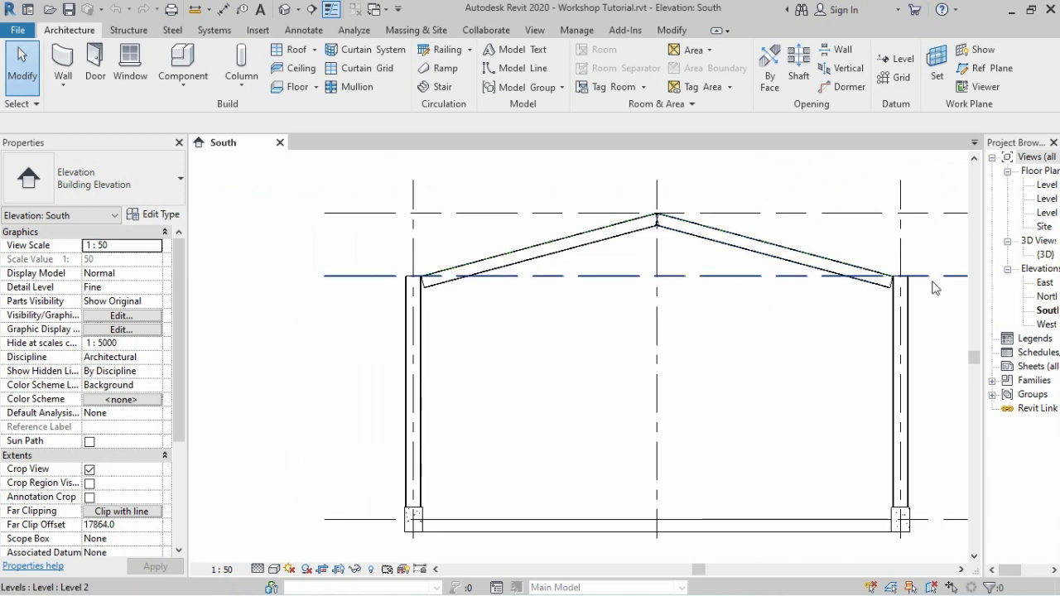
double_click(1045, 255)
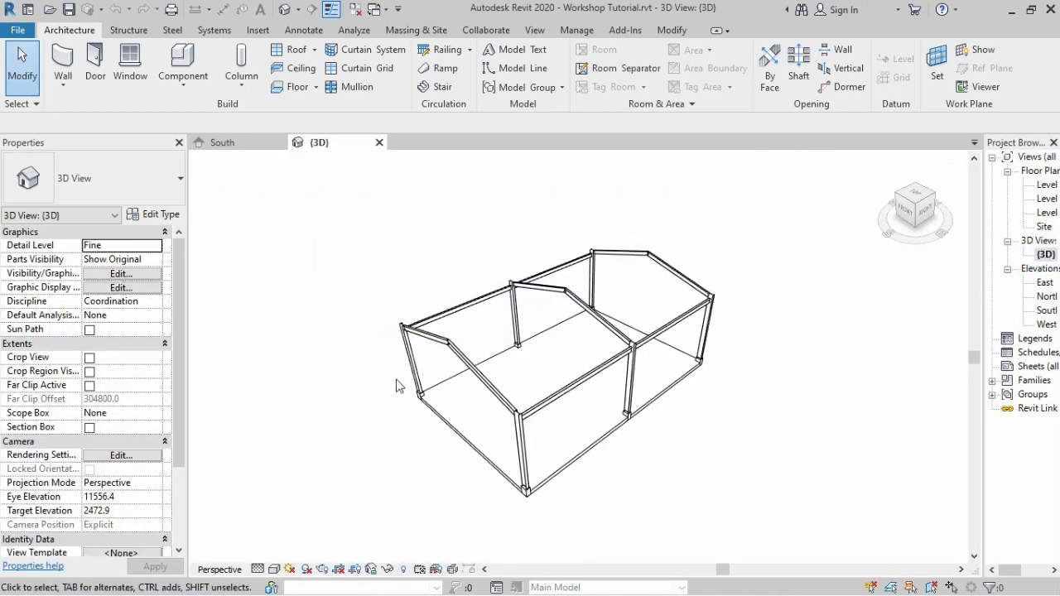
Step: Orbit to a low eye-level view and zoom until the left rafter–column eave joint fills the screen
scroll(398, 385, up, 2)
mouse_move(458, 334)
shift+middle_down()
mouse_move(679, 289)
mouse_move(651, 272)
shift+middle_up()
scroll(582, 254, up, 1)
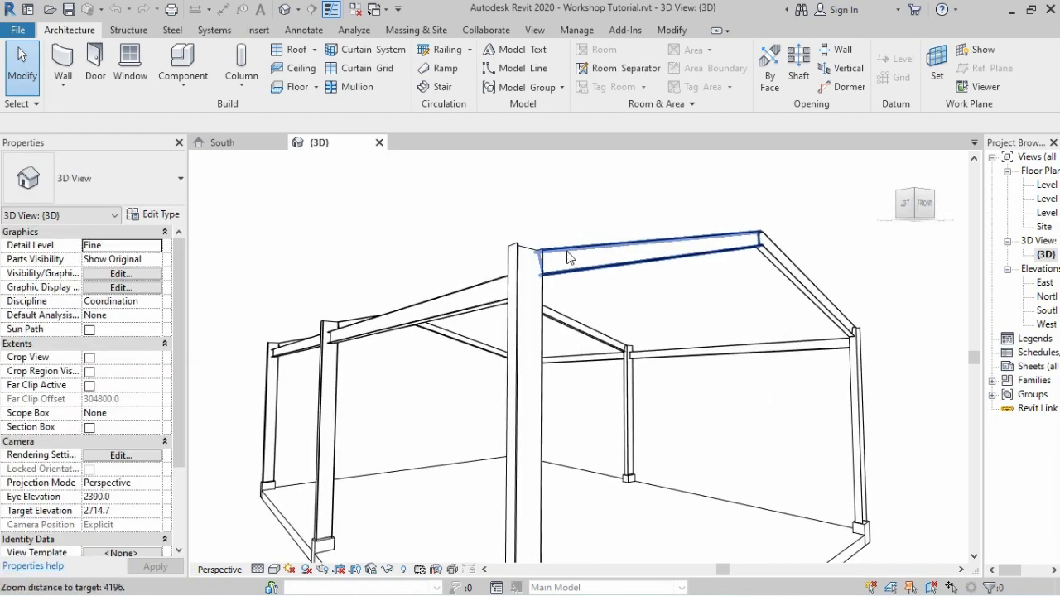
scroll(580, 258, up, 2)
scroll(575, 264, up, 1)
scroll(564, 277, up, 1)
scroll(564, 276, down, 1)
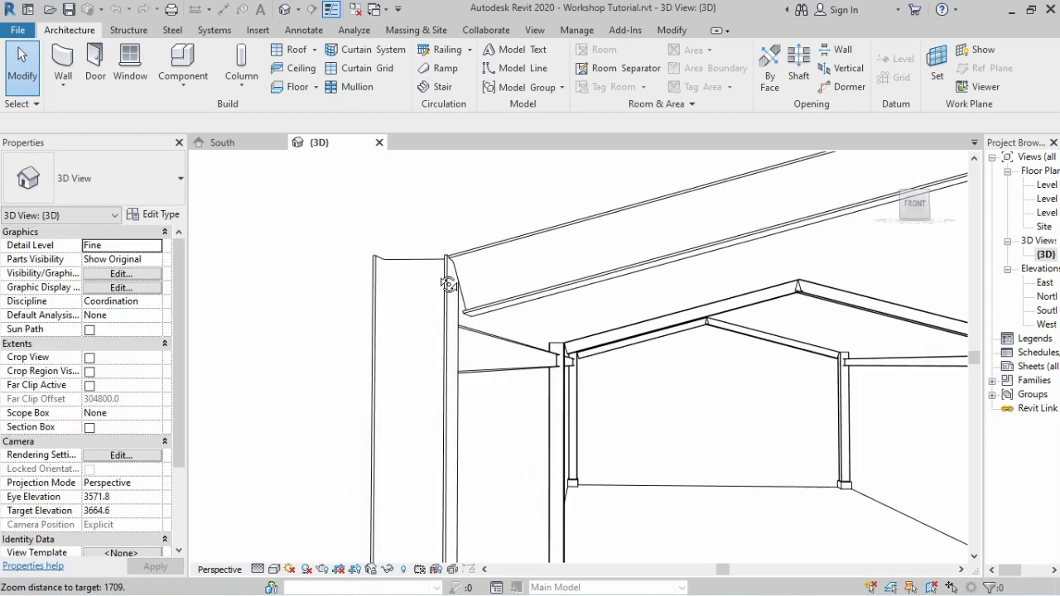
scroll(564, 276, down, 1)
scroll(579, 277, down, 1)
scroll(631, 278, down, 1)
scroll(655, 269, up, 1)
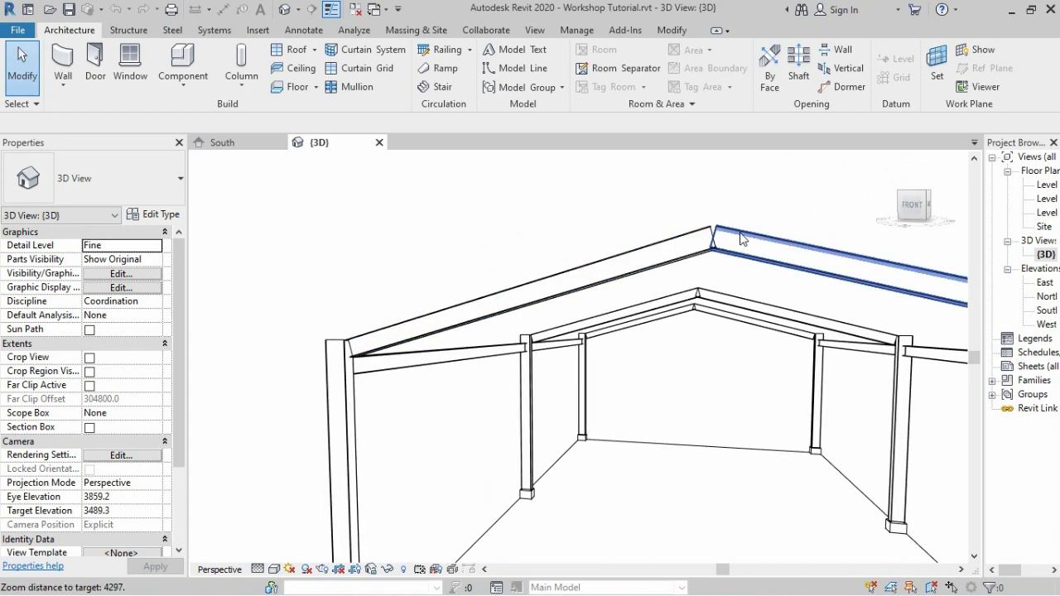
scroll(746, 240, up, 1)
scroll(721, 248, up, 1)
scroll(690, 259, up, 1)
scroll(572, 263, down, 1)
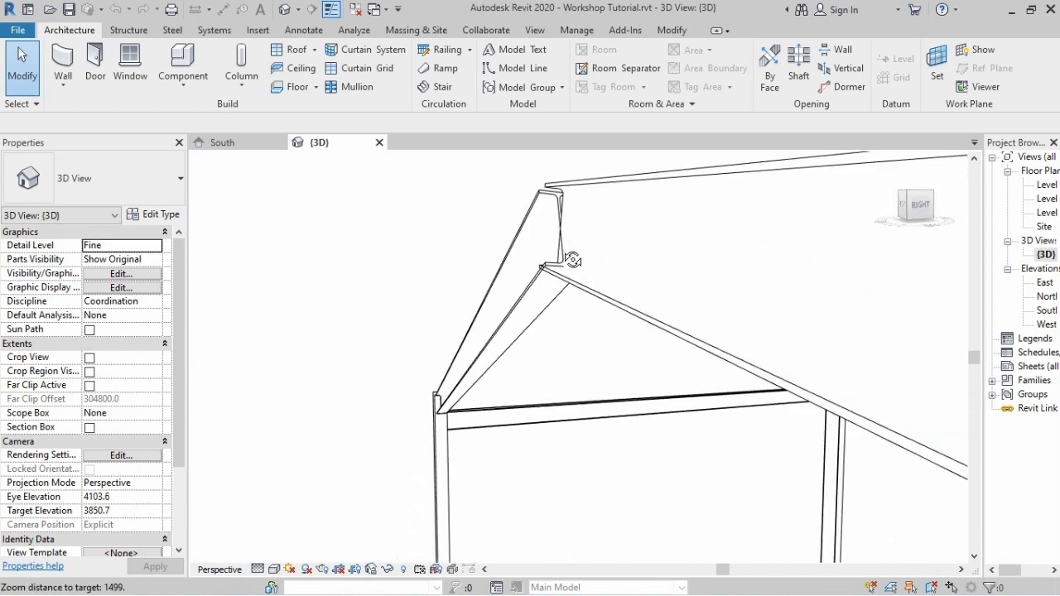
scroll(573, 257, down, 1)
scroll(571, 249, down, 1)
scroll(580, 251, up, 1)
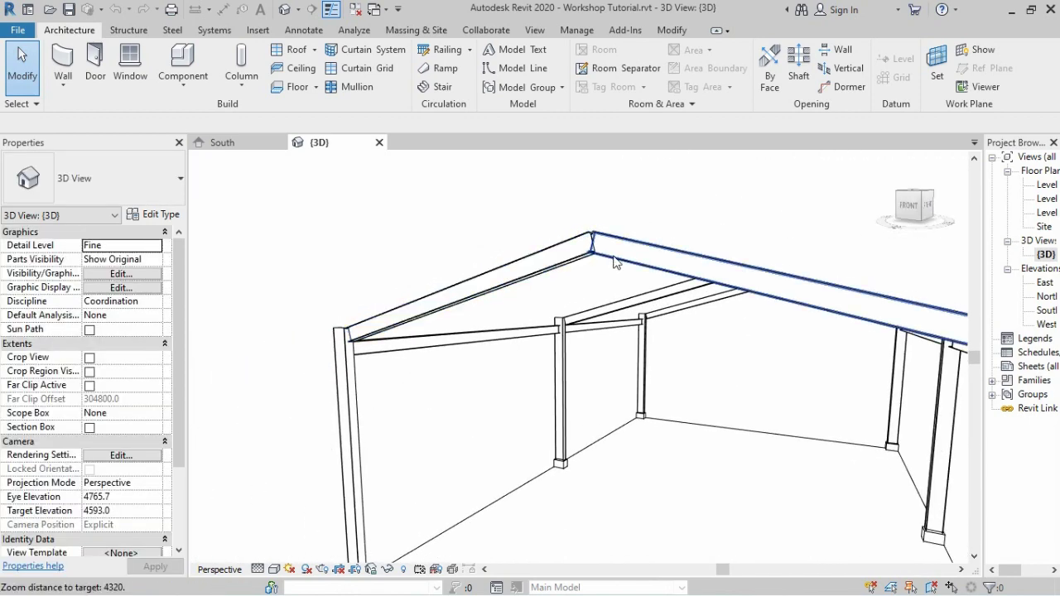
scroll(629, 251, up, 1)
scroll(652, 250, up, 1)
scroll(579, 265, up, 2)
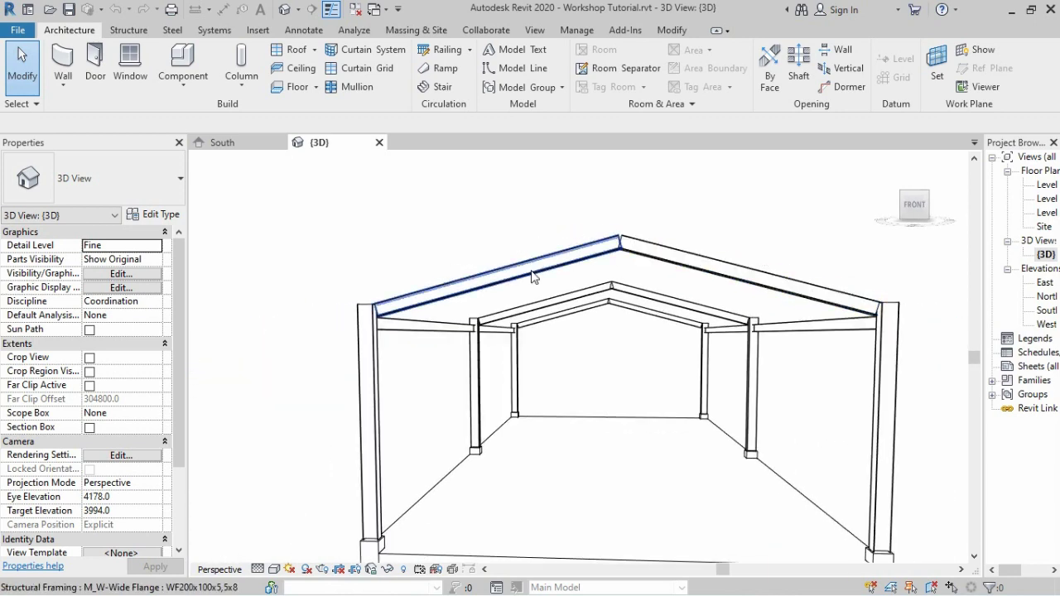
scroll(356, 307, up, 1)
scroll(370, 323, up, 2)
scroll(414, 323, up, 1)
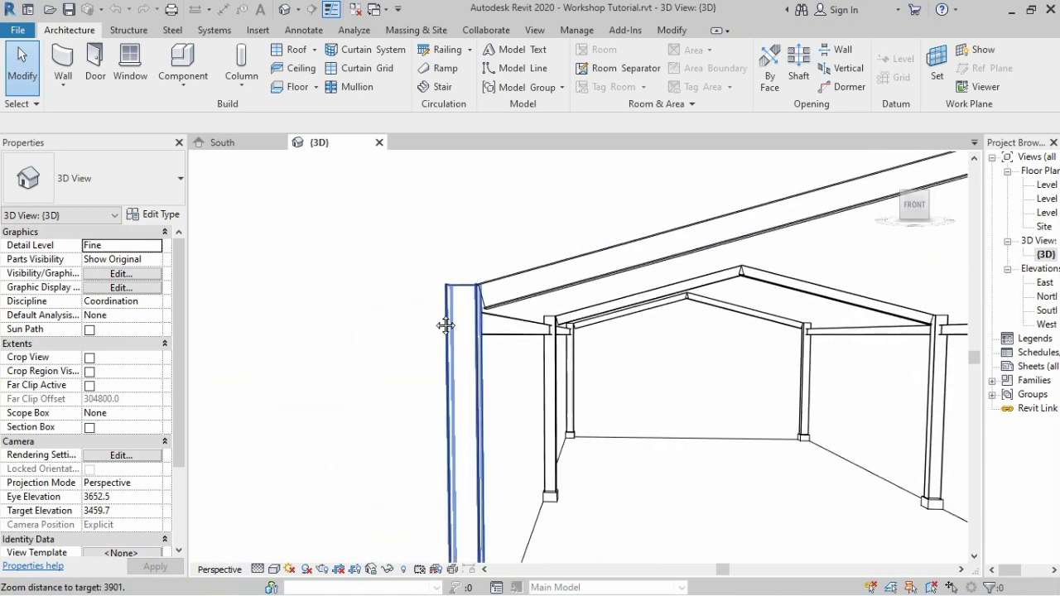
scroll(480, 306, up, 2)
scroll(489, 311, up, 2)
scroll(497, 316, down, 1)
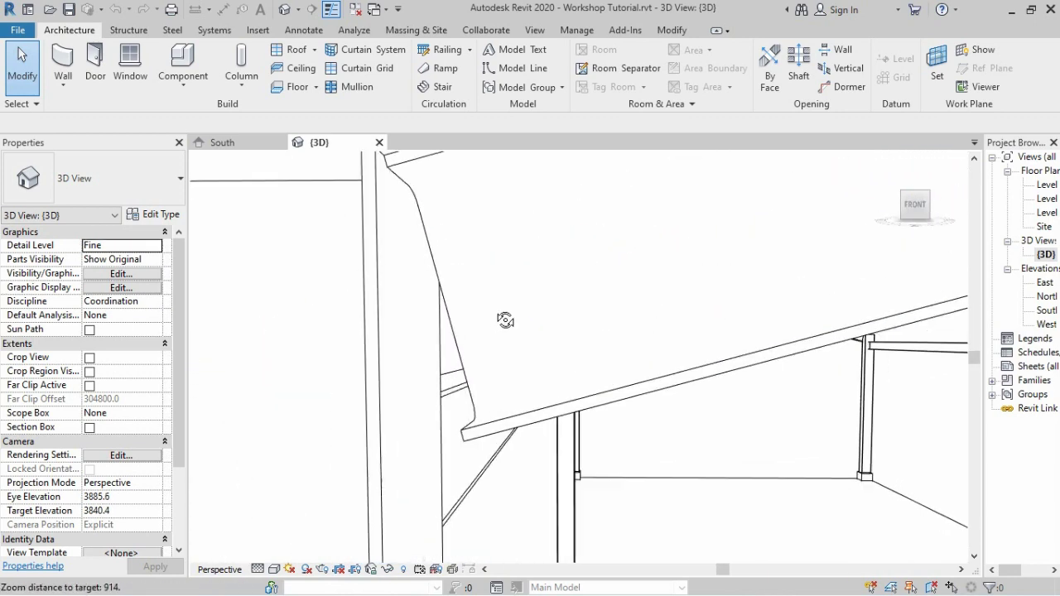
scroll(538, 315, down, 1)
scroll(422, 313, down, 1)
scroll(408, 315, down, 1)
scroll(406, 315, up, 1)
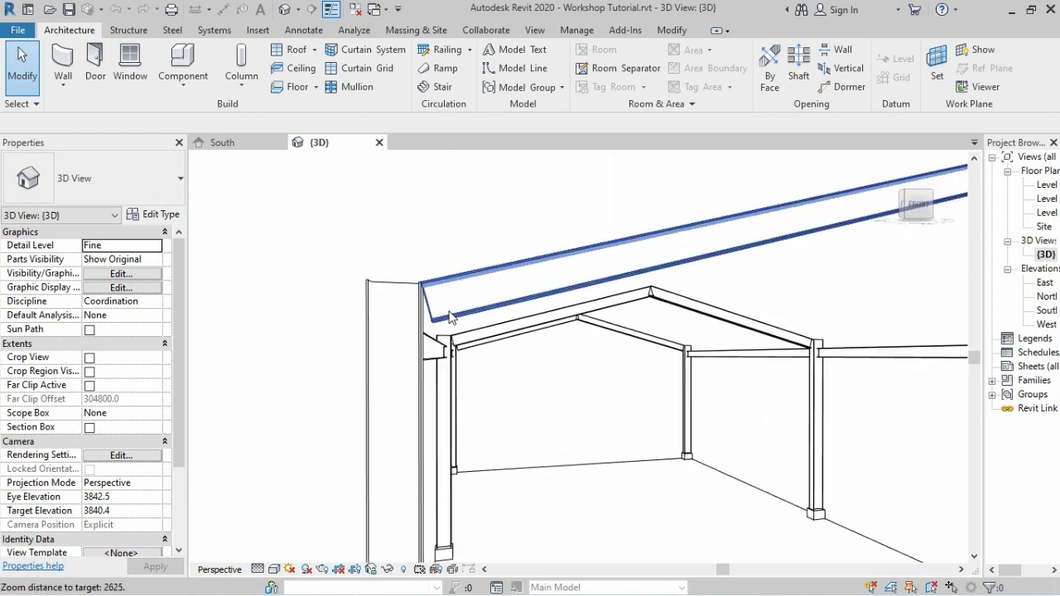
scroll(409, 314, up, 1)
scroll(410, 315, up, 1)
scroll(447, 319, up, 1)
scroll(414, 314, down, 1)
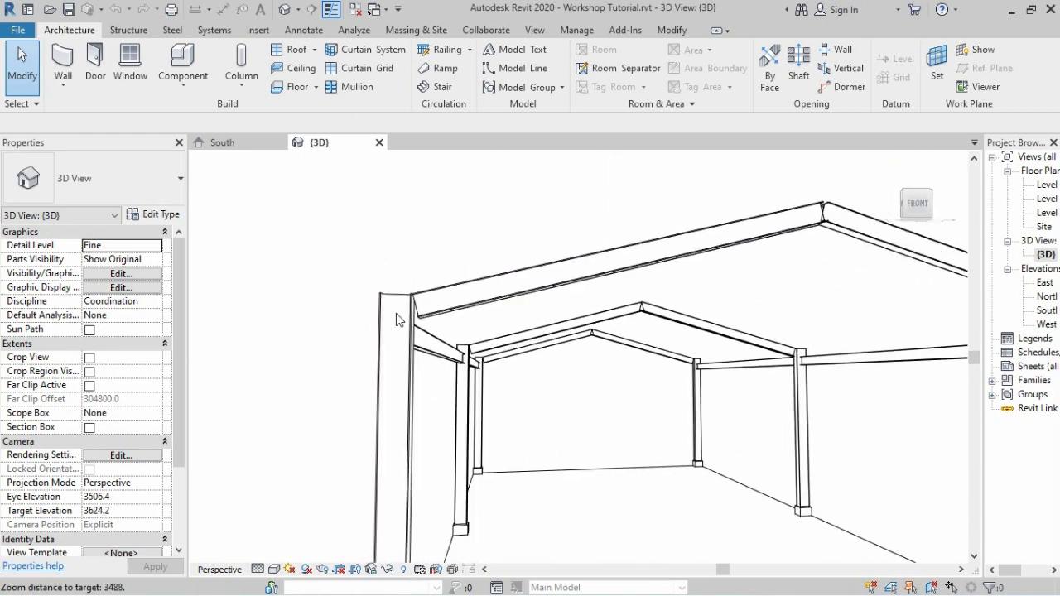
scroll(396, 313, down, 1)
scroll(389, 318, down, 1)
scroll(740, 286, up, 1)
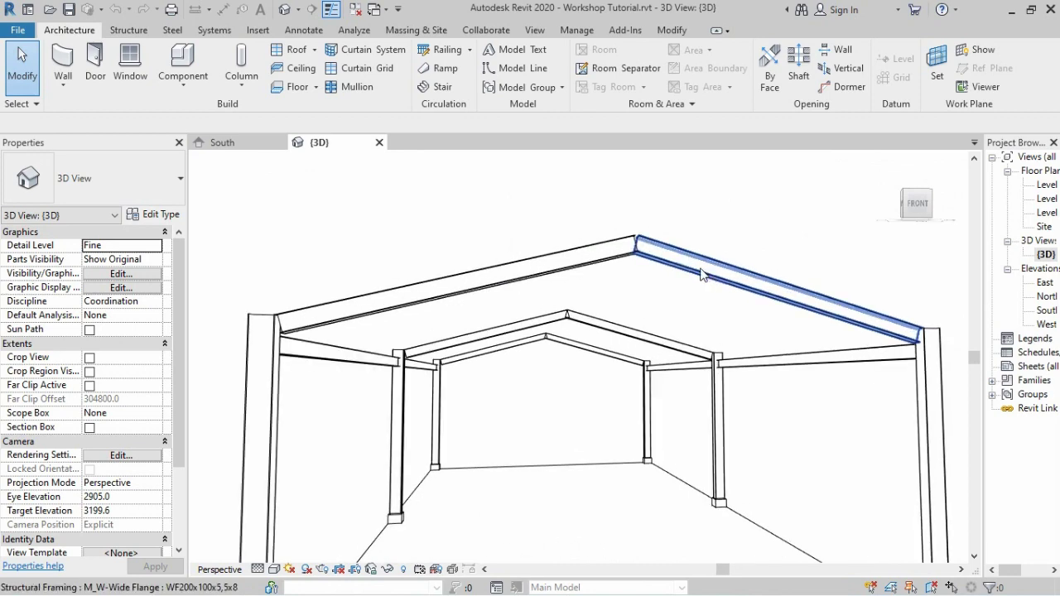
scroll(703, 274, up, 1)
scroll(687, 267, up, 1)
scroll(737, 270, up, 1)
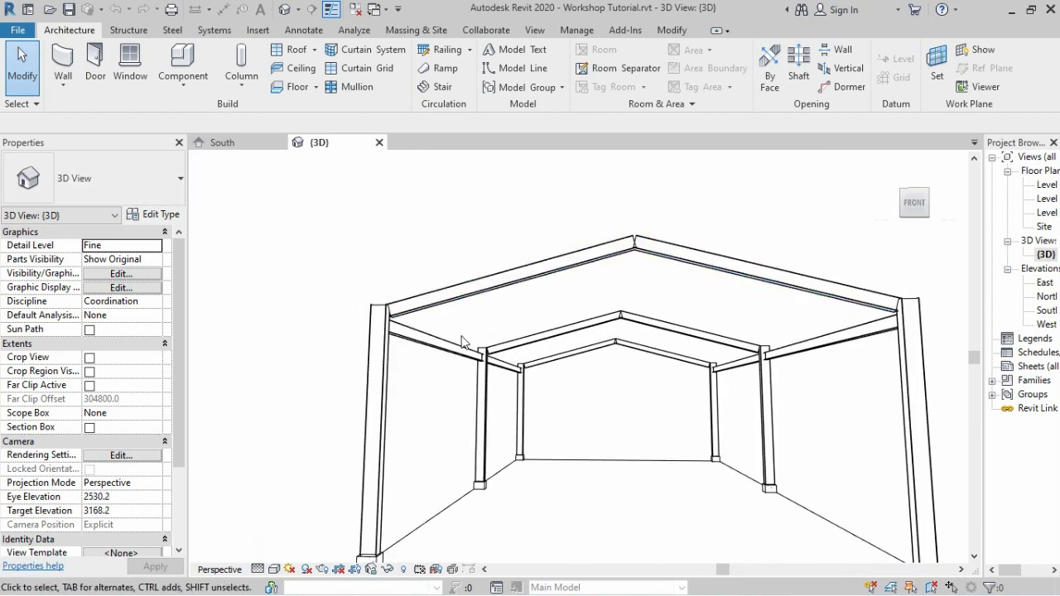
scroll(623, 369, down, 2)
scroll(623, 369, up, 1)
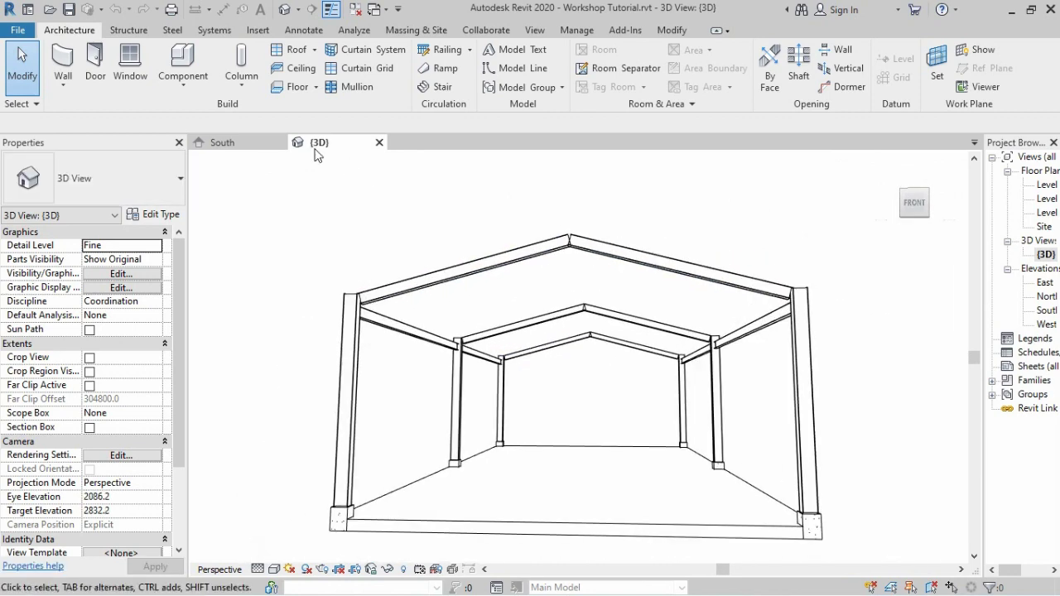
scroll(378, 313, up, 1)
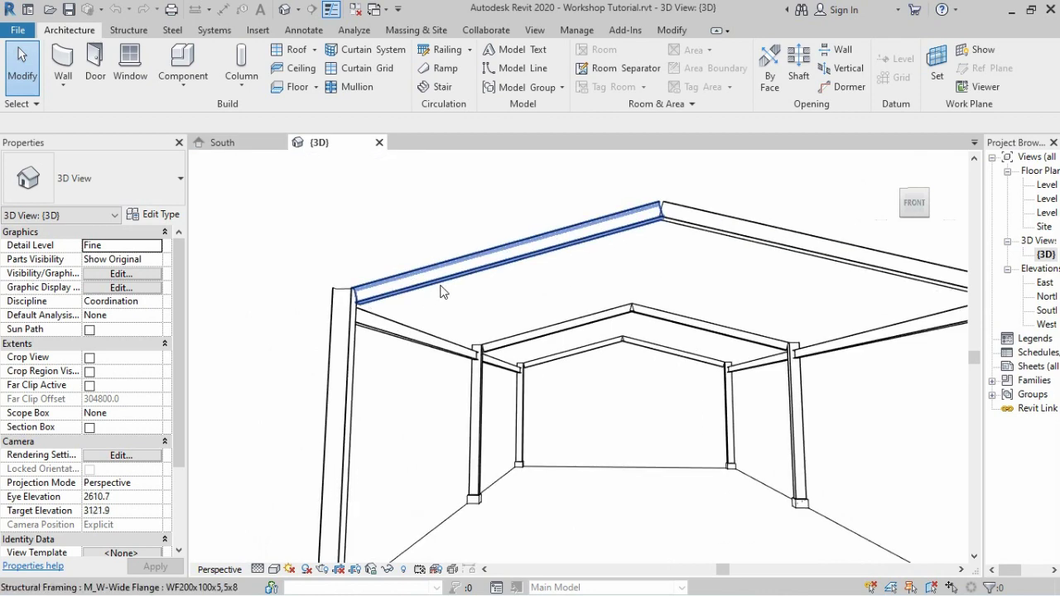
scroll(405, 307, up, 1)
scroll(542, 300, up, 1)
scroll(414, 311, up, 1)
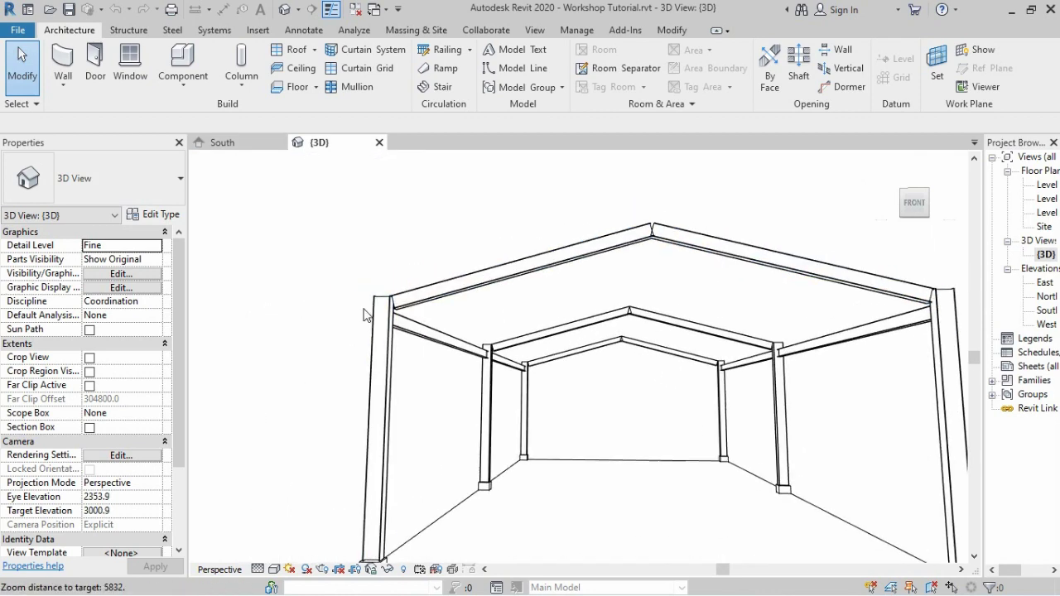
scroll(380, 317, up, 2)
scroll(380, 317, up, 1)
scroll(378, 320, up, 1)
scroll(375, 322, up, 1)
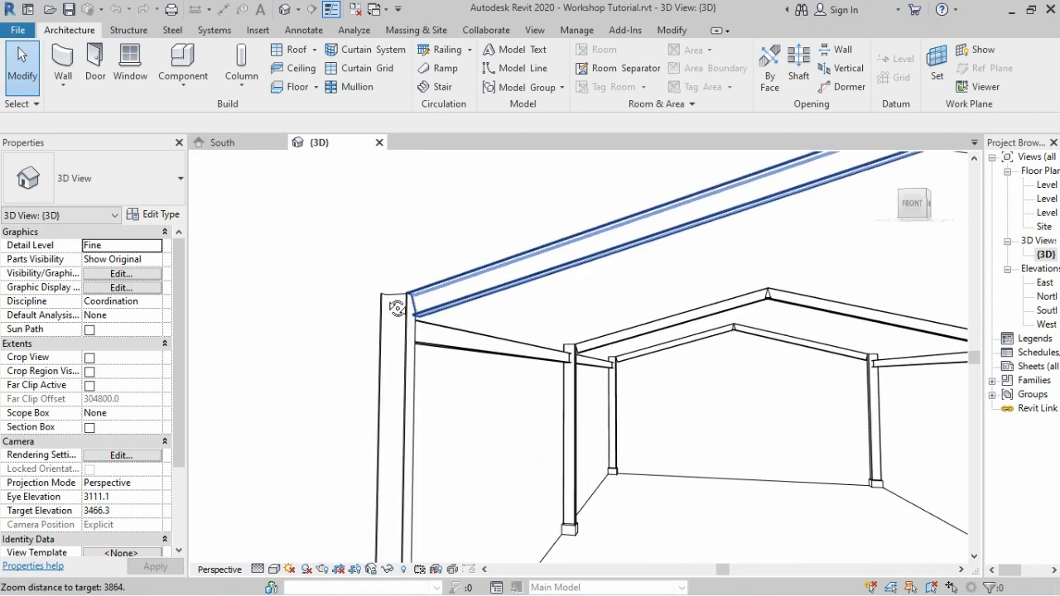
scroll(373, 326, up, 2)
scroll(377, 326, up, 1)
scroll(406, 329, up, 2)
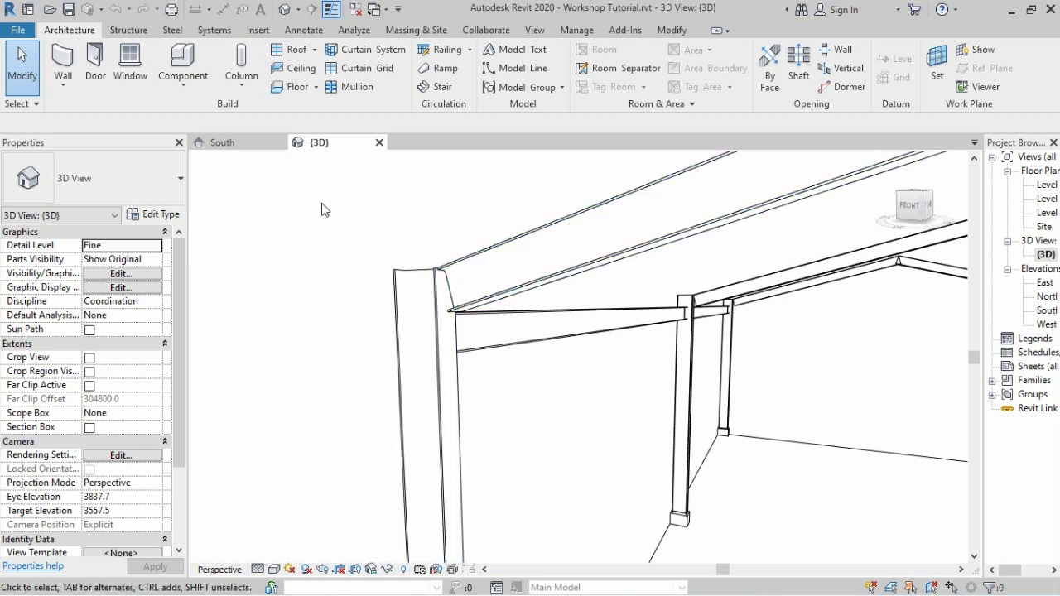
Step: Start a Steel structural connection with the 'Knee of frame bolted, with haunch' type selected
click(173, 33)
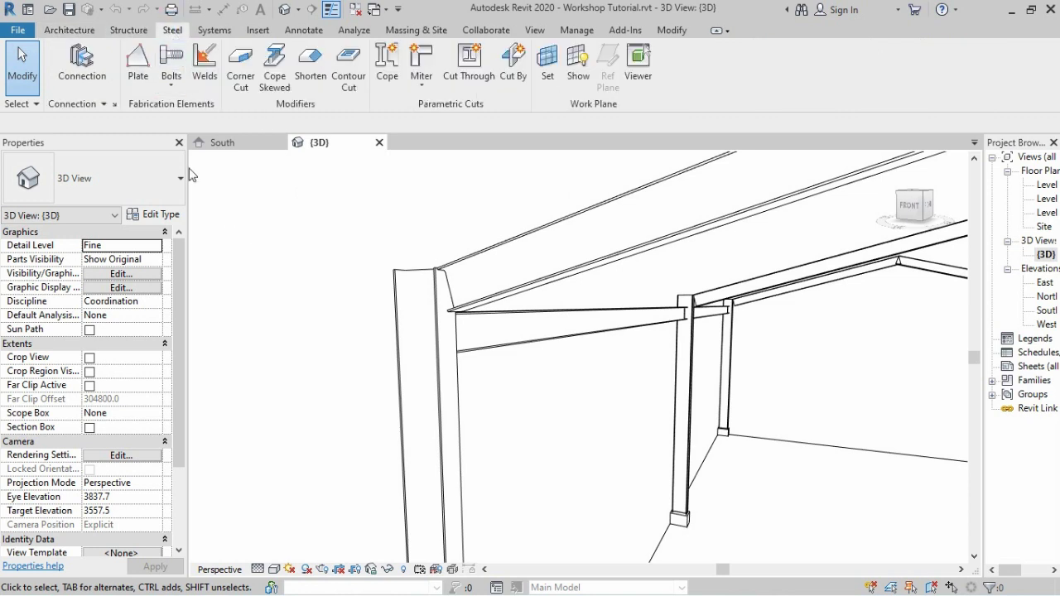
click(78, 74)
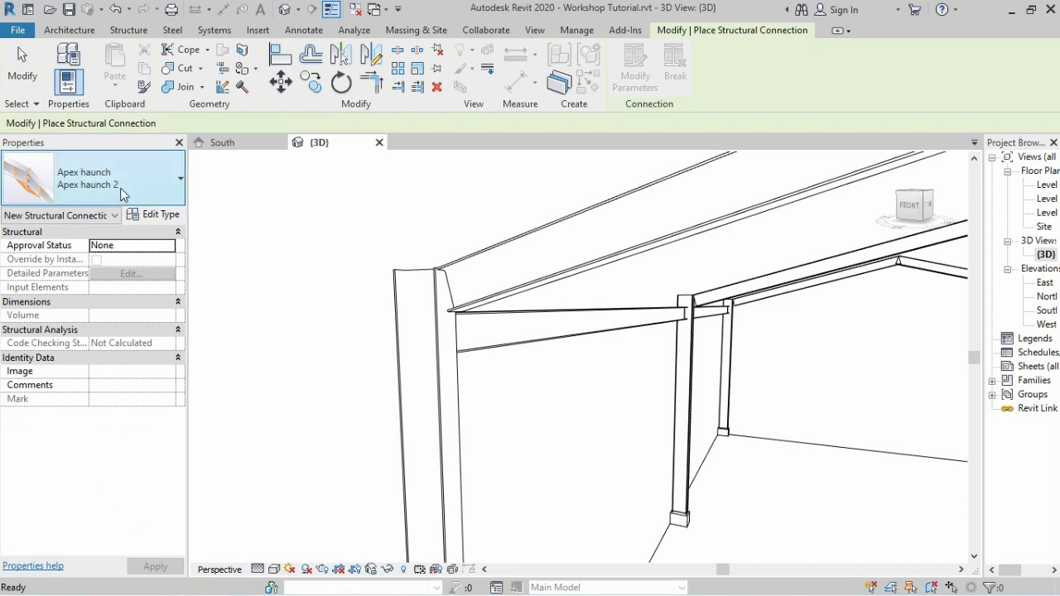
click(124, 183)
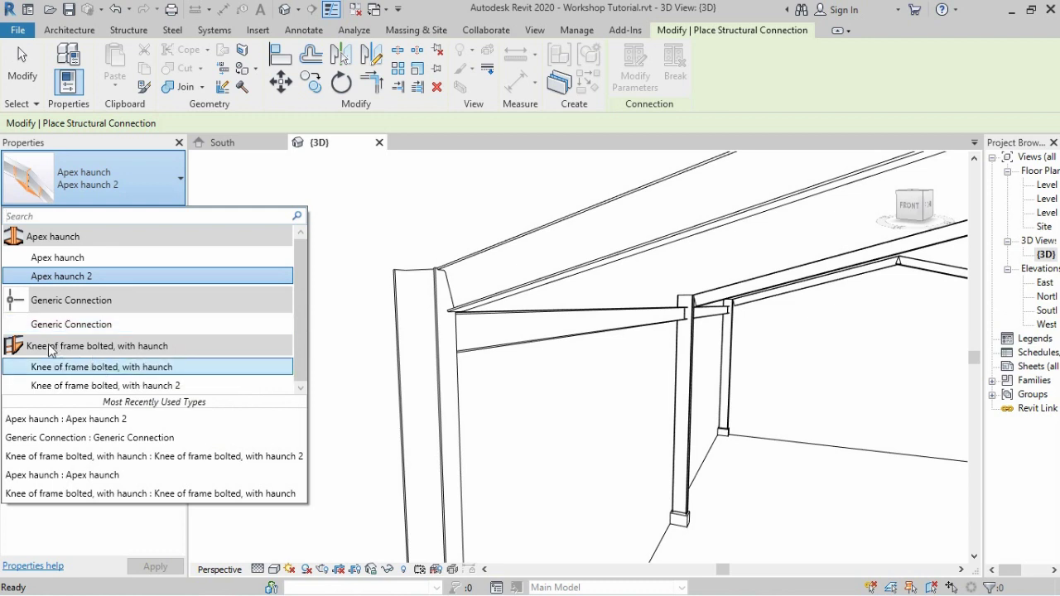
mouse_move(101, 367)
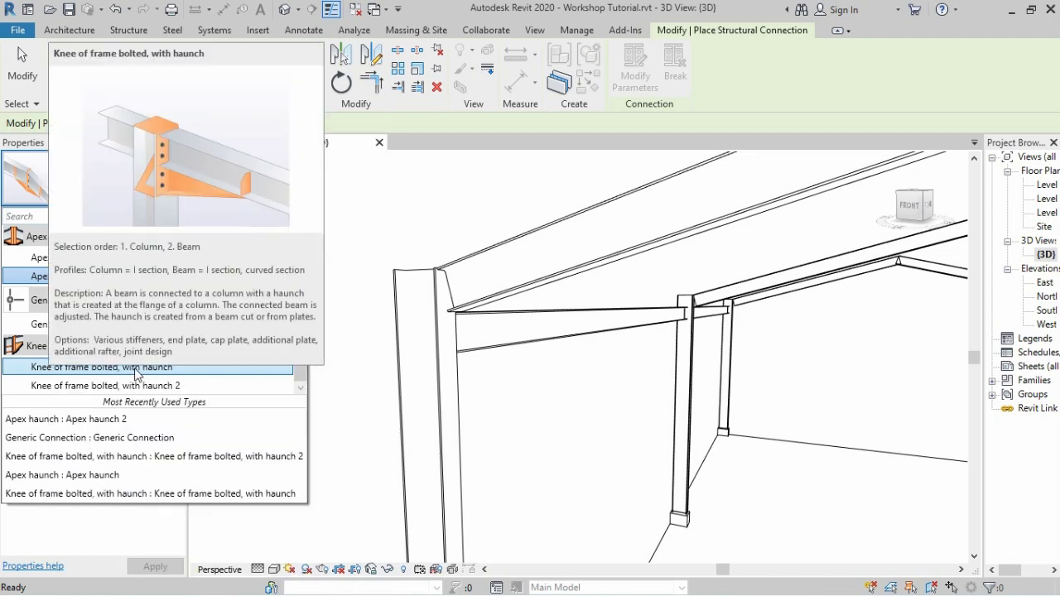
click(78, 375)
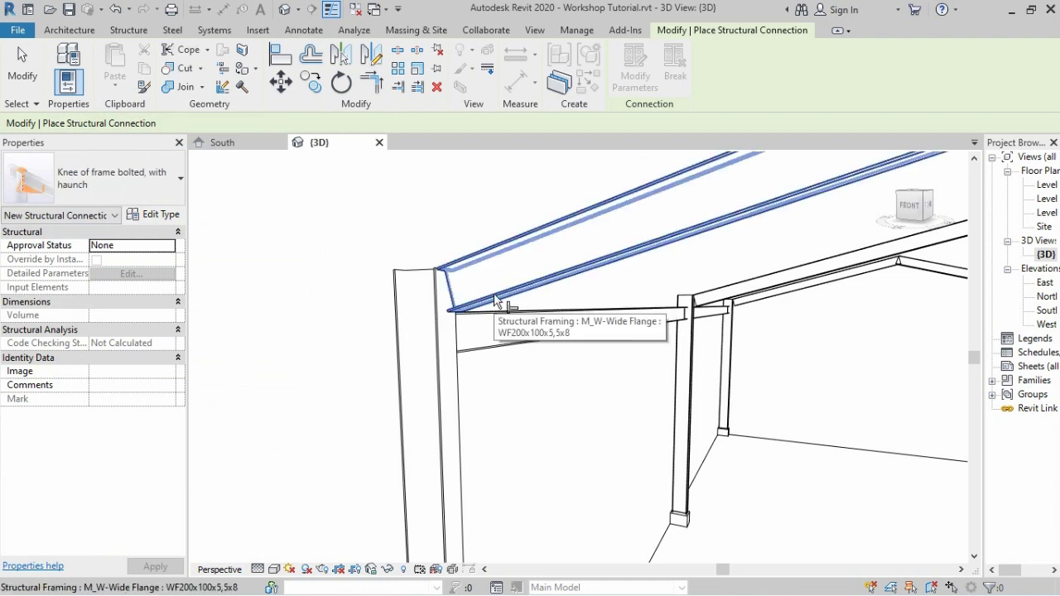
Step: Select the left rafter and then its column to create the bolted haunched knee connection
click(494, 300)
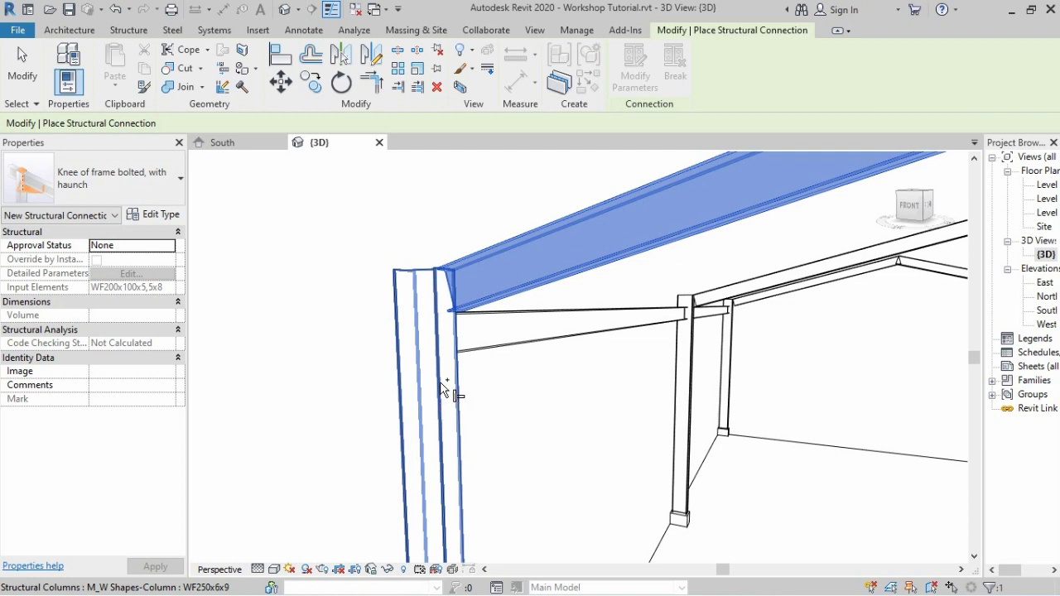
click(442, 385)
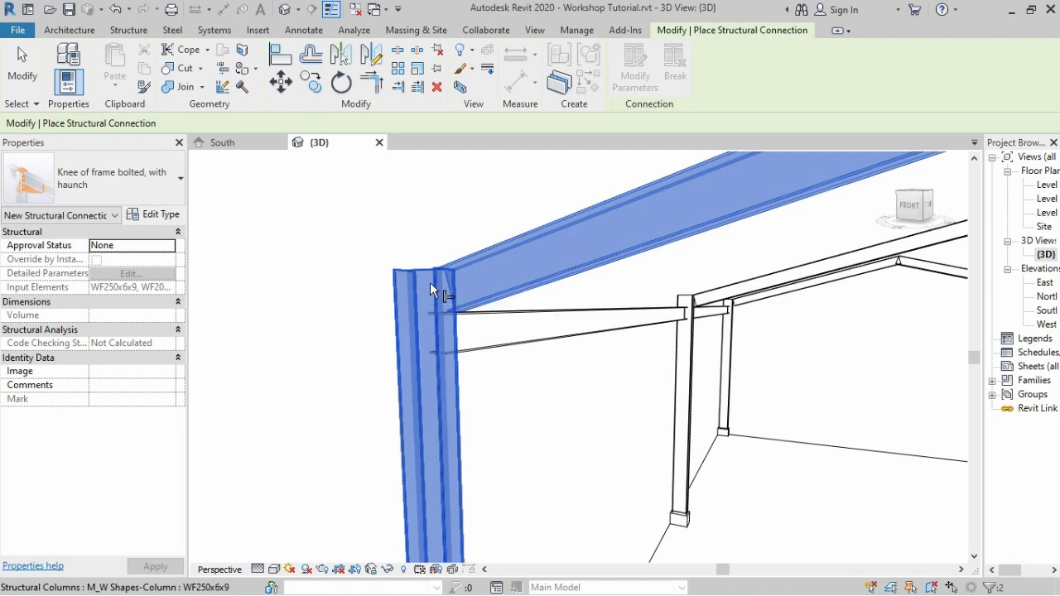
key(Return)
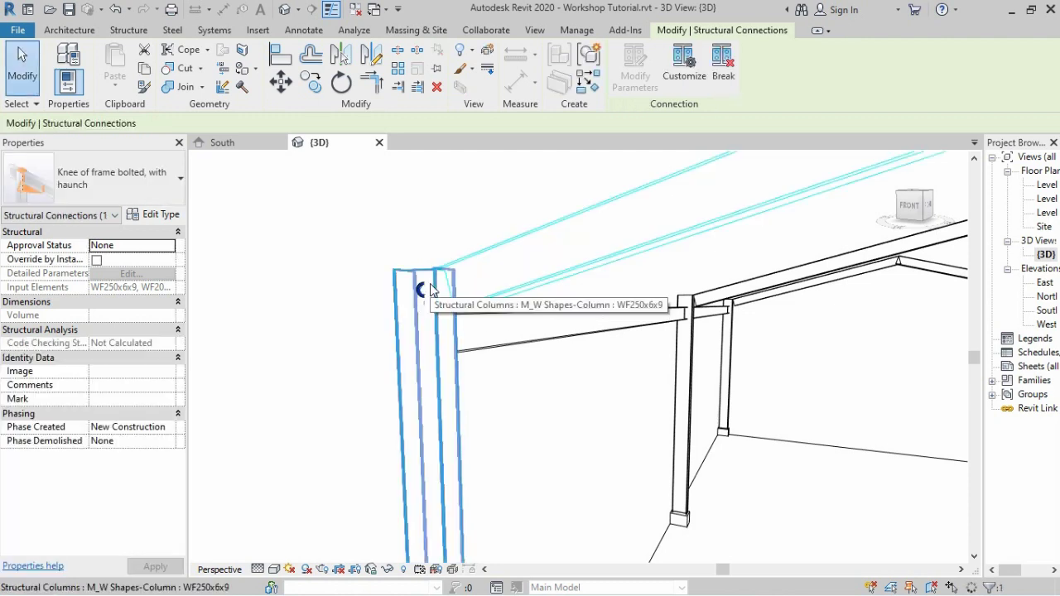
scroll(439, 337, up, 2)
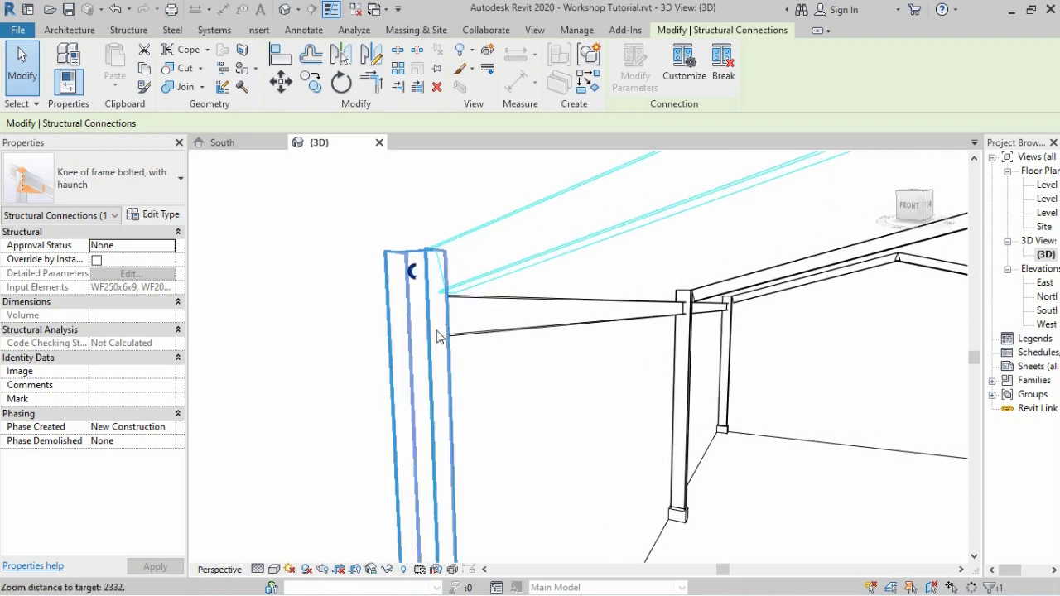
scroll(435, 331, down, 1)
scroll(424, 314, down, 1)
scroll(424, 314, up, 2)
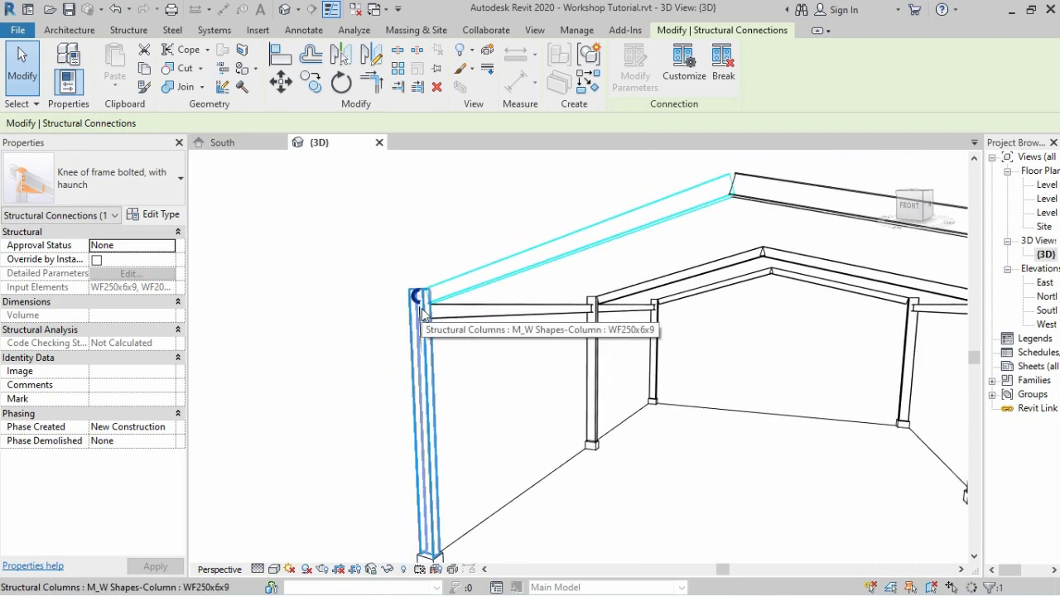
Step: Deselect the new connection and zoom and orbit the 3D view toward the left knee joint
click(329, 286)
scroll(443, 316, up, 1)
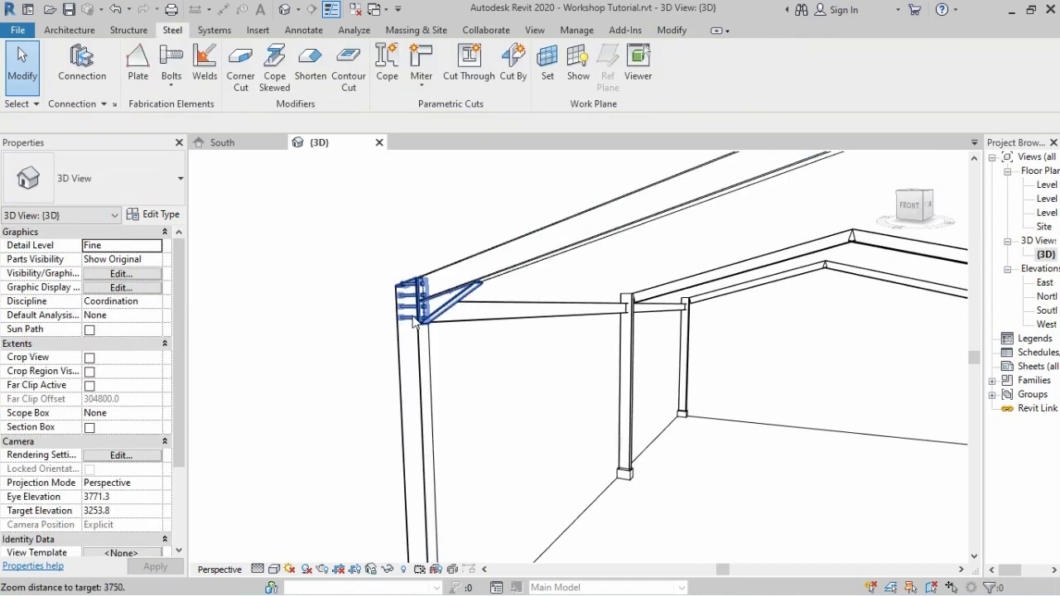
scroll(443, 315, up, 1)
scroll(443, 316, up, 1)
scroll(443, 316, up, 2)
scroll(383, 319, down, 2)
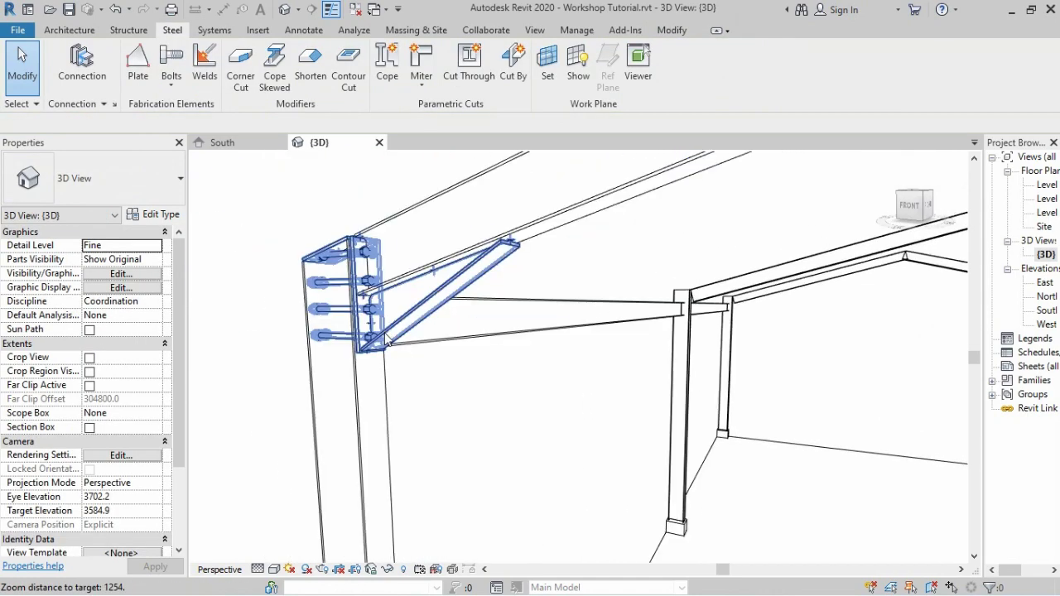
scroll(383, 319, down, 1)
scroll(382, 318, down, 1)
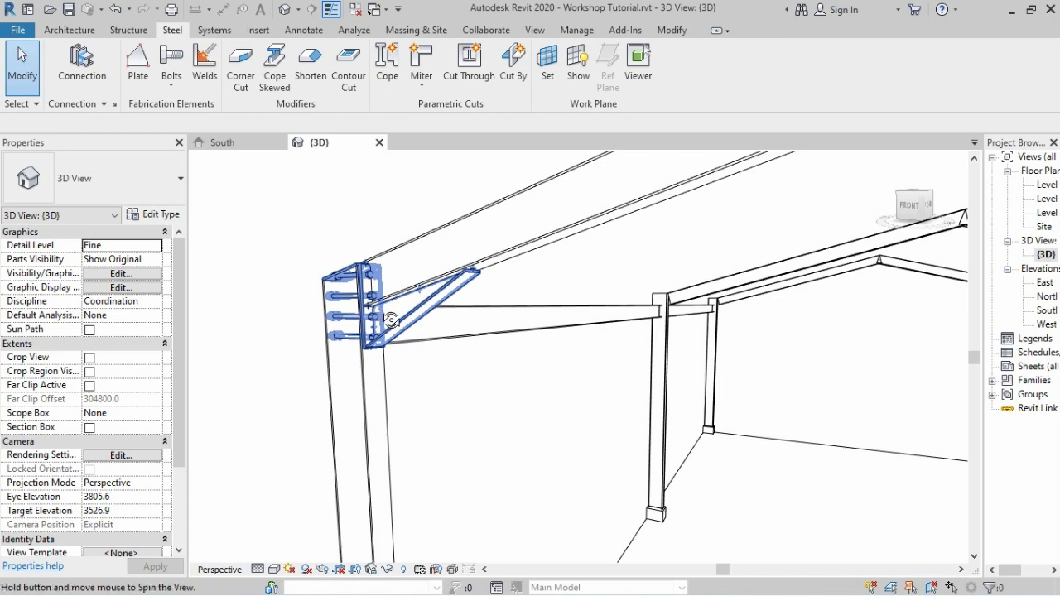
mouse_move(383, 315)
shift+middle_down()
mouse_move(397, 250)
mouse_move(462, 296)
mouse_move(436, 327)
mouse_move(467, 258)
shift+middle_up()
scroll(398, 250, up, 1)
scroll(398, 250, up, 1)
scroll(462, 297, up, 1)
scroll(436, 327, down, 1)
scroll(397, 274, down, 1)
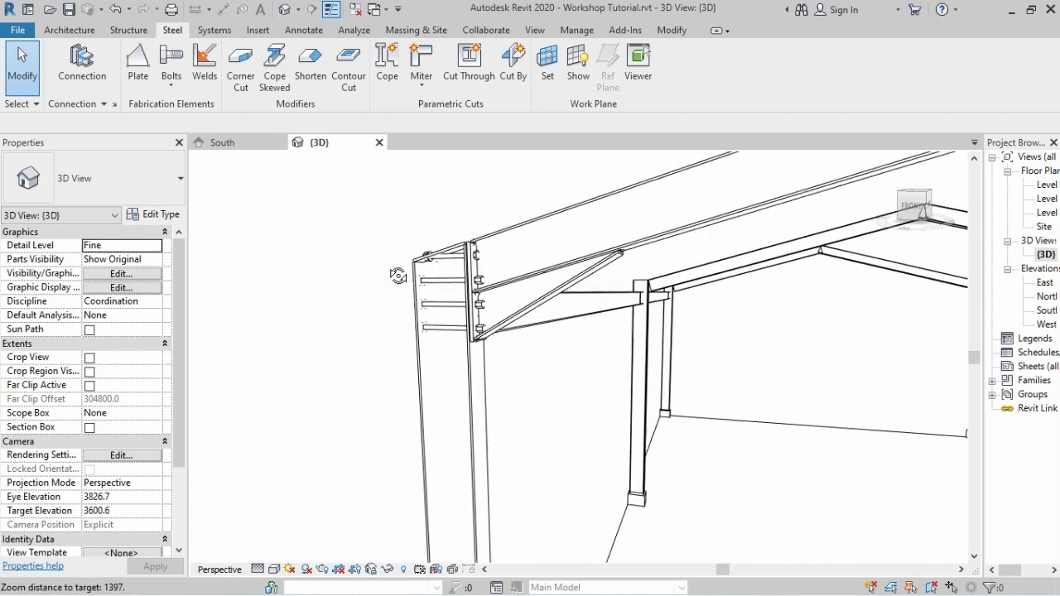
Step: Select the 'Knee of frame bolted, with haunch' connection at the top of the left column
mouse_move(398, 274)
shift+middle_down()
mouse_move(497, 298)
mouse_move(433, 291)
mouse_move(872, 298)
mouse_move(547, 288)
shift+middle_up()
scroll(417, 279, up, 1)
scroll(373, 279, up, 1)
scroll(373, 279, down, 1)
scroll(539, 300, up, 1)
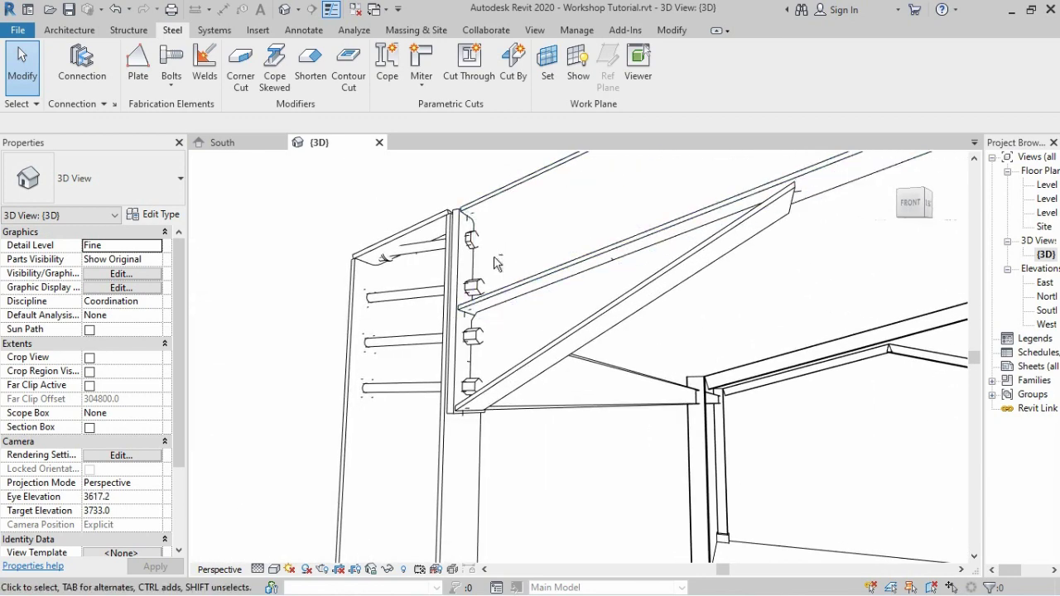
scroll(500, 259, down, 2)
scroll(504, 259, down, 2)
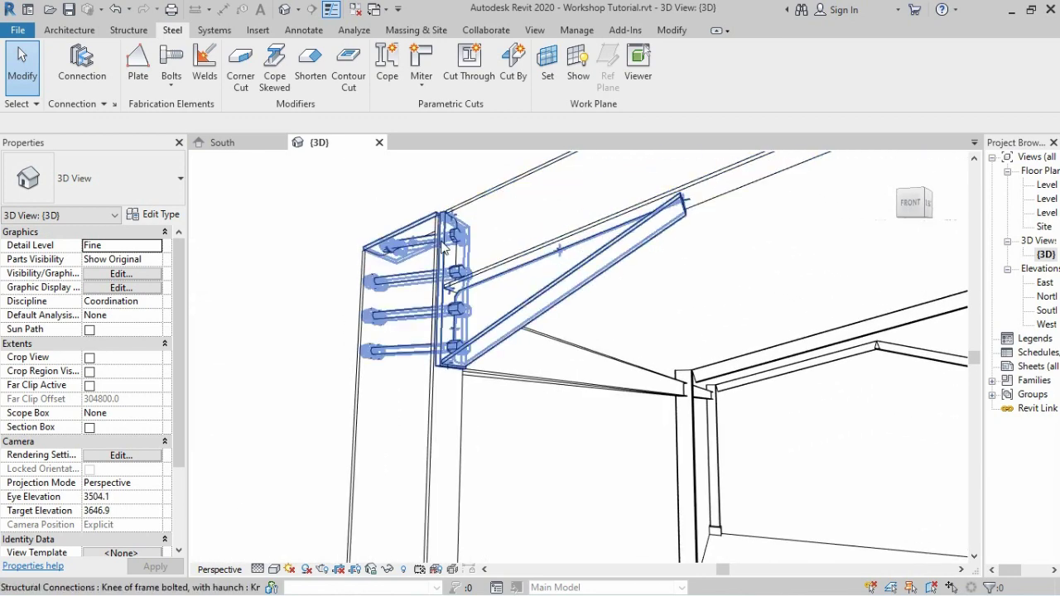
scroll(522, 258, up, 3)
scroll(580, 255, down, 2)
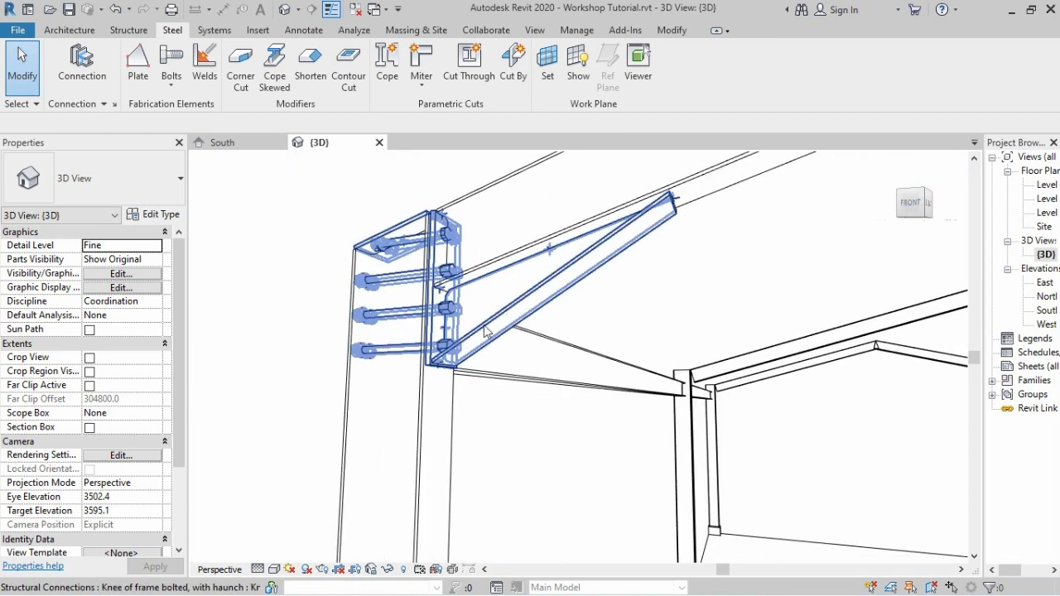
scroll(547, 249, down, 3)
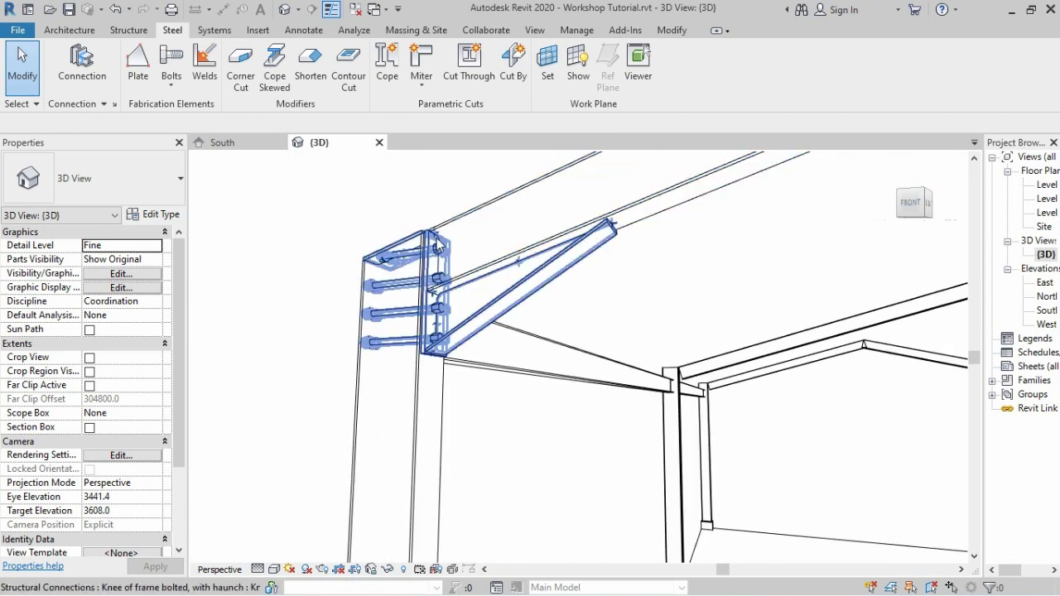
scroll(472, 247, down, 1)
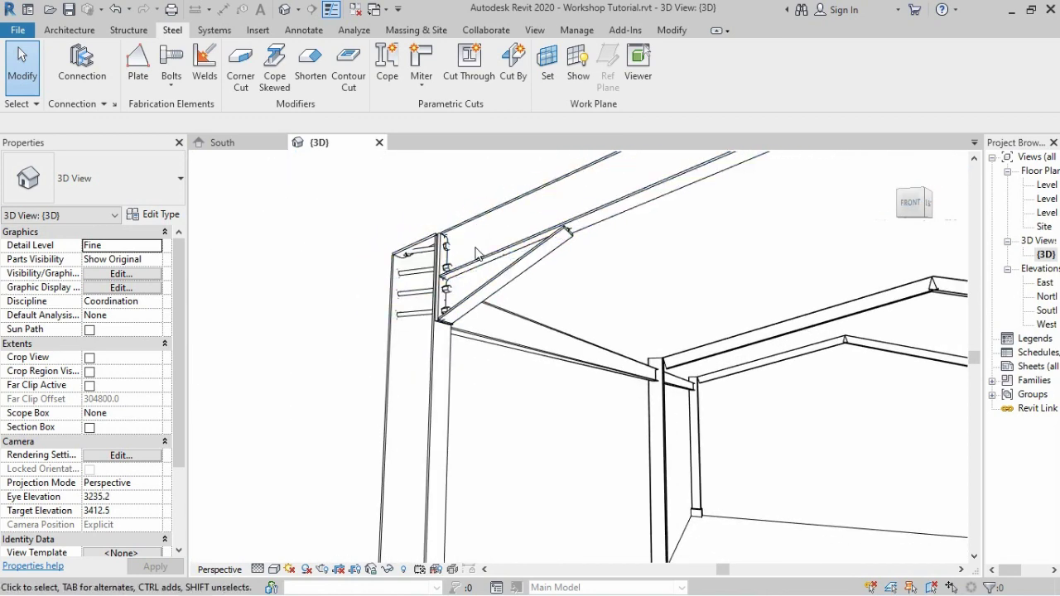
scroll(472, 290, up, 1)
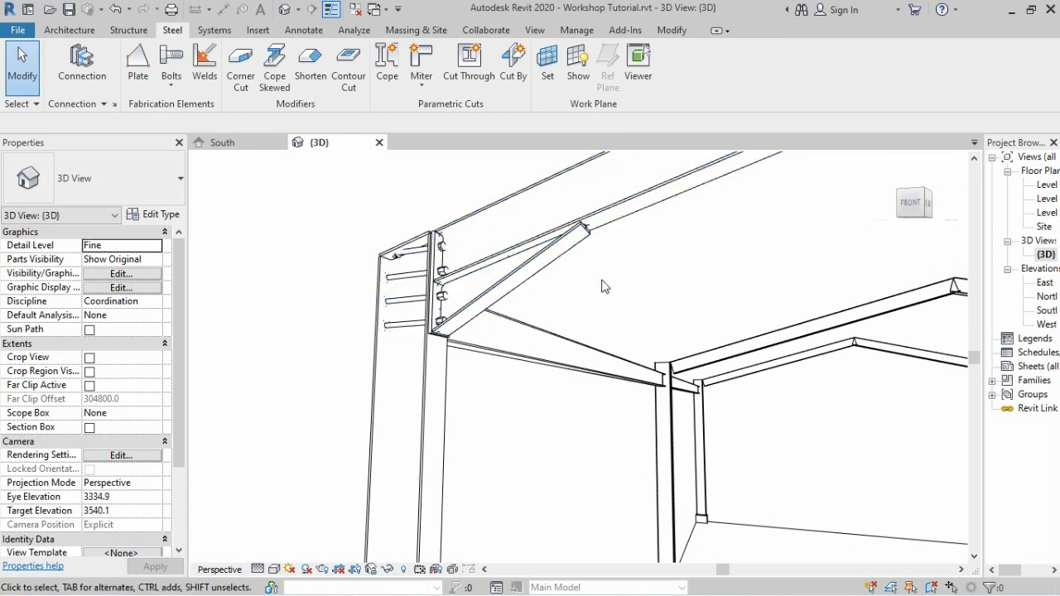
click(510, 287)
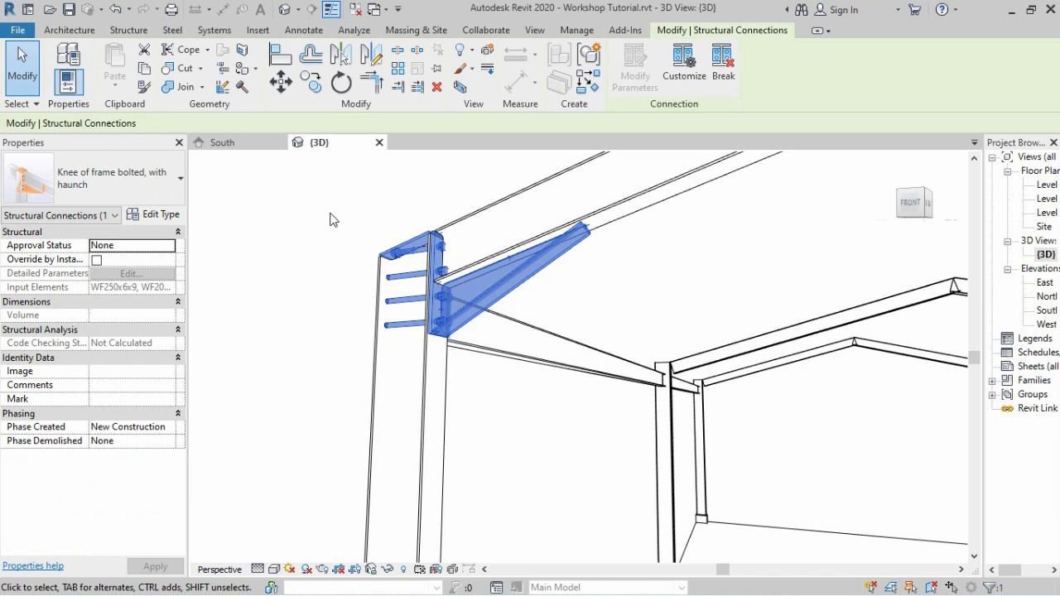
Step: Duplicate the knee connection type as SKOOR and open its Modify Parameters editor
click(170, 215)
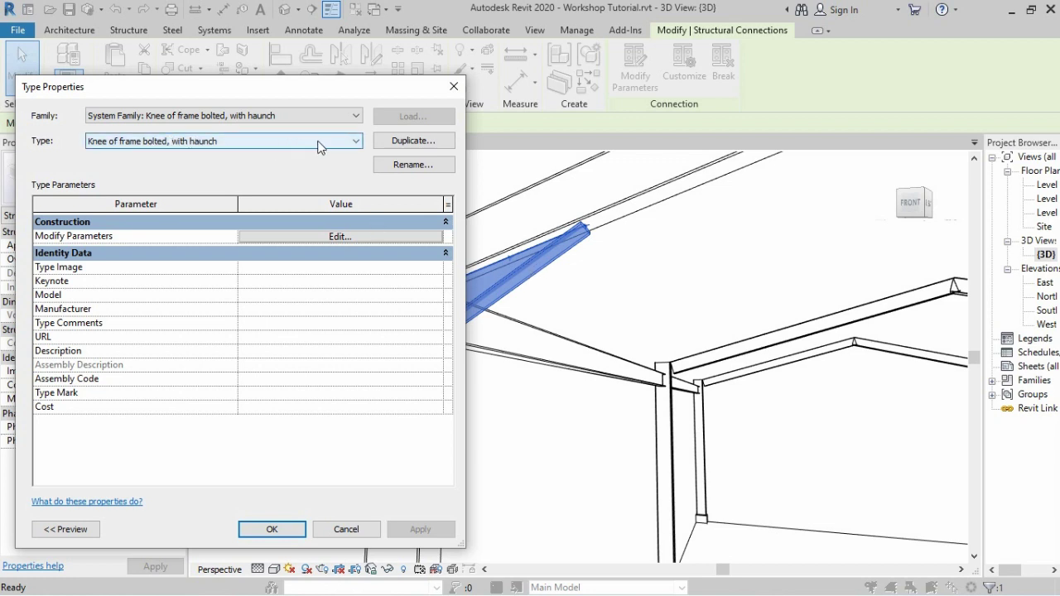
click(406, 142)
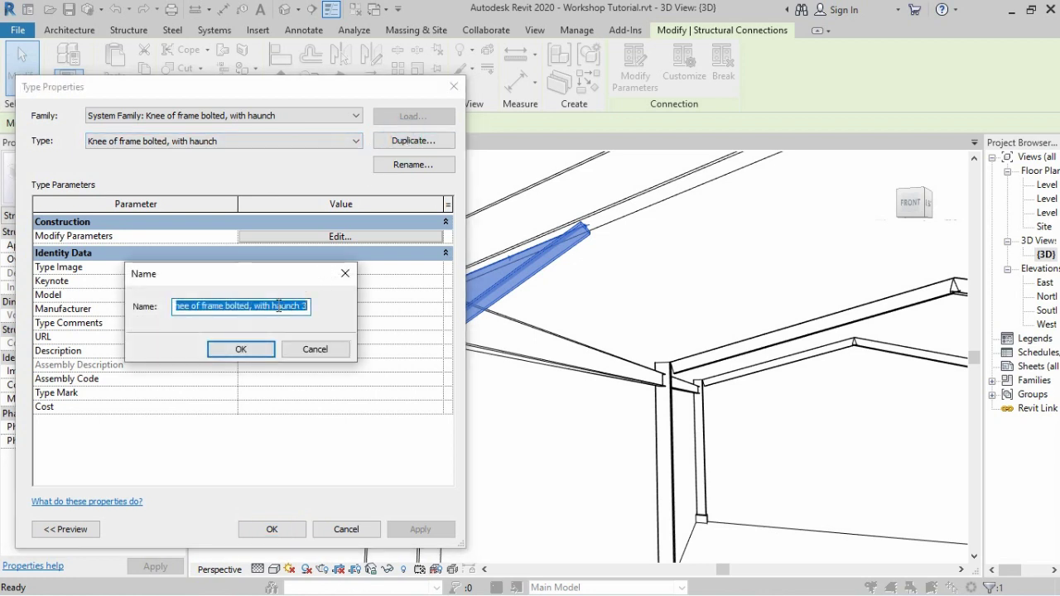
text(SKOOR)
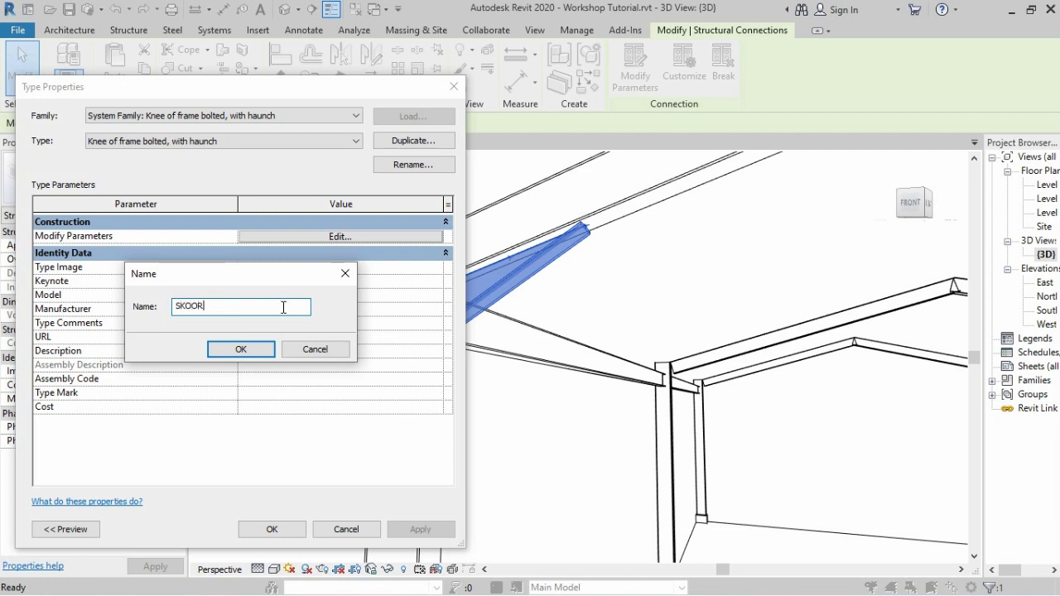
click(241, 348)
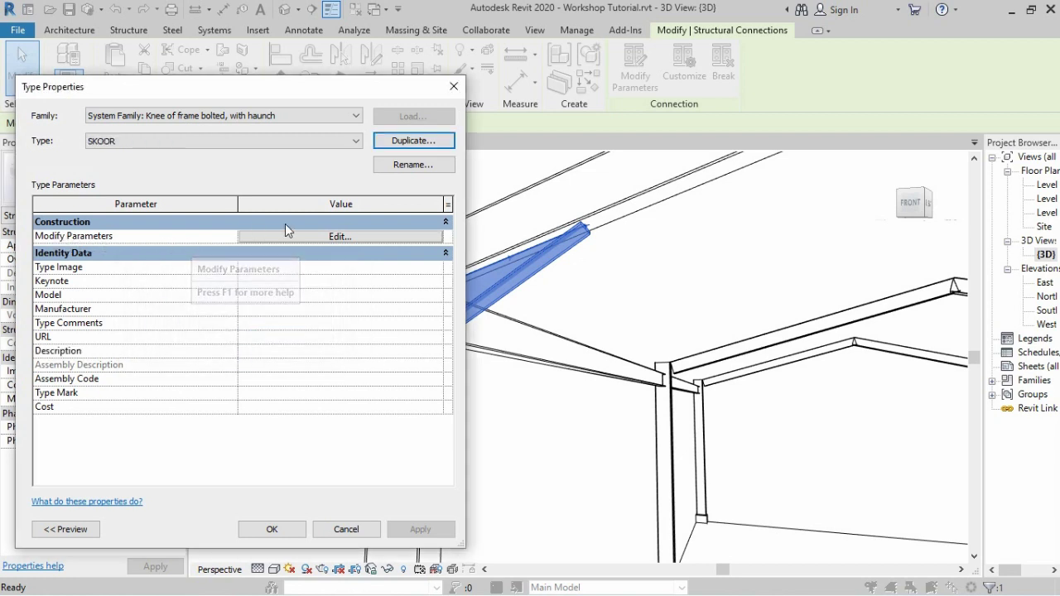
click(336, 237)
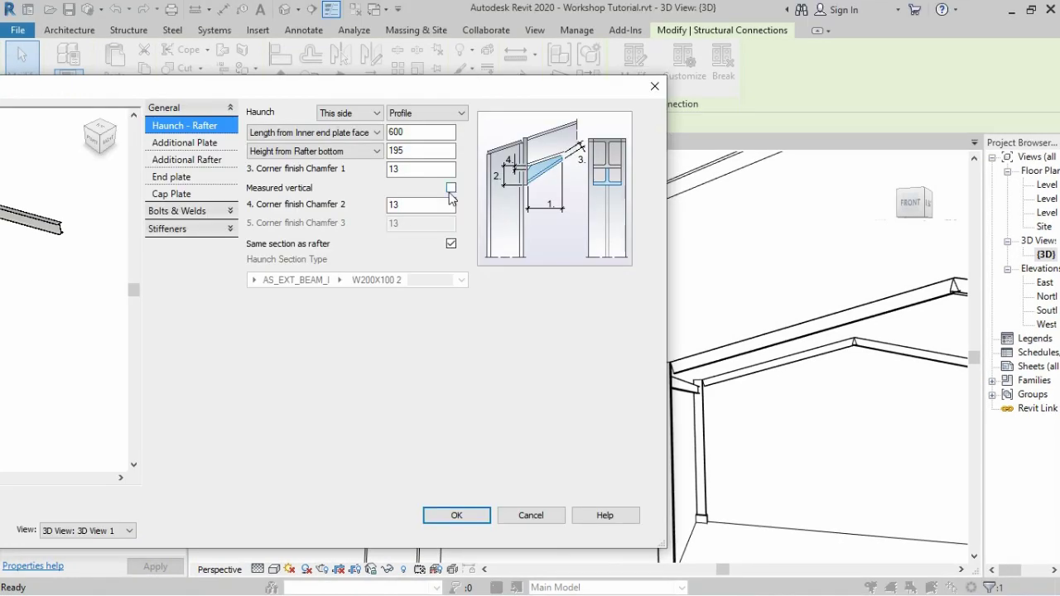
Step: Move the connection editor aside and zoom the preview in on the knee in front view
drag(432, 92, 726, 74)
scroll(179, 172, up, 2)
scroll(189, 171, up, 2)
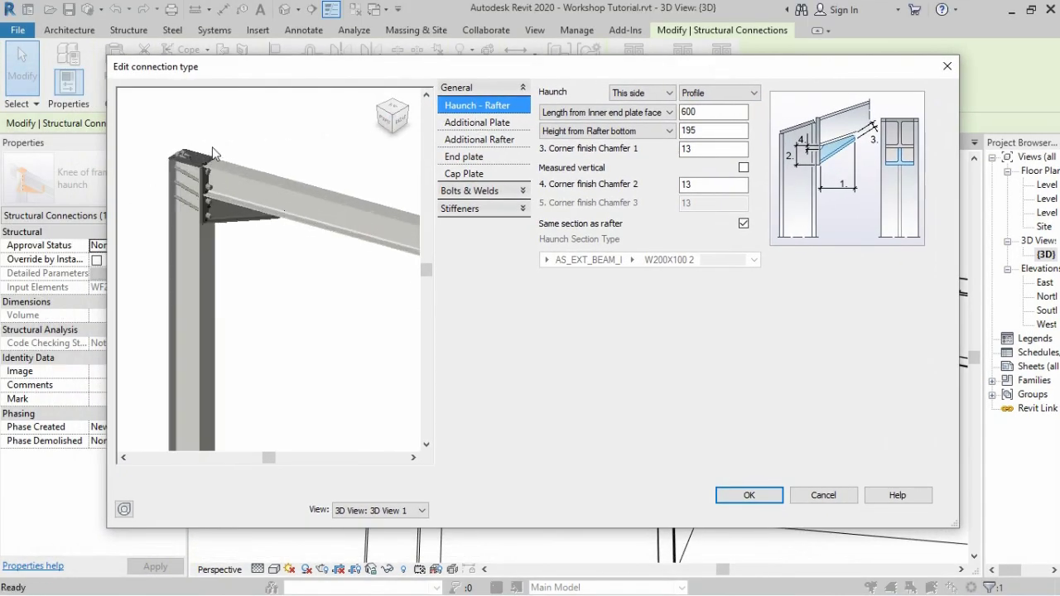
scroll(199, 166, up, 2)
scroll(183, 206, up, 3)
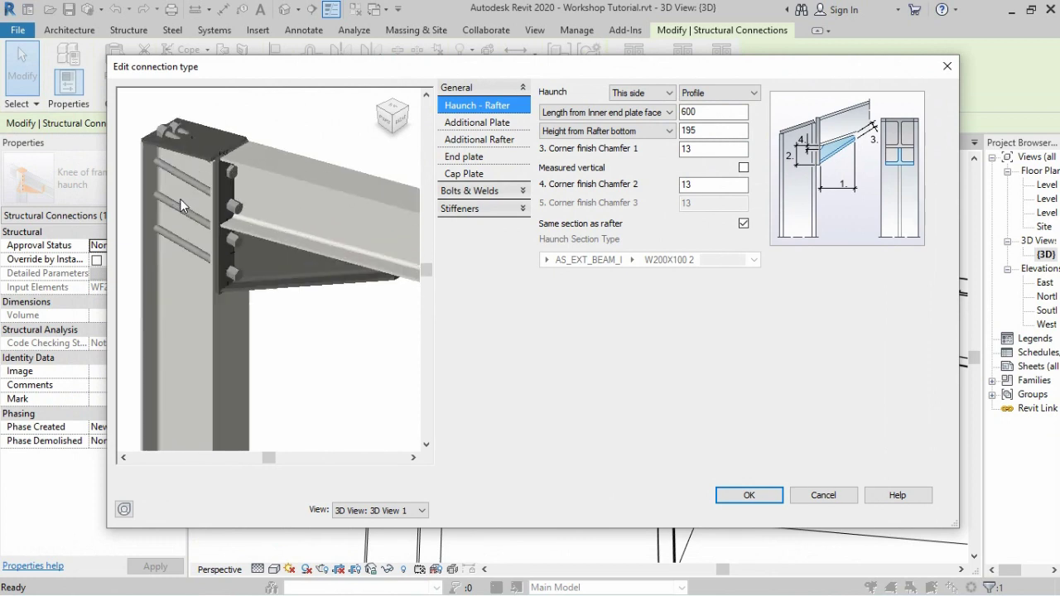
click(385, 126)
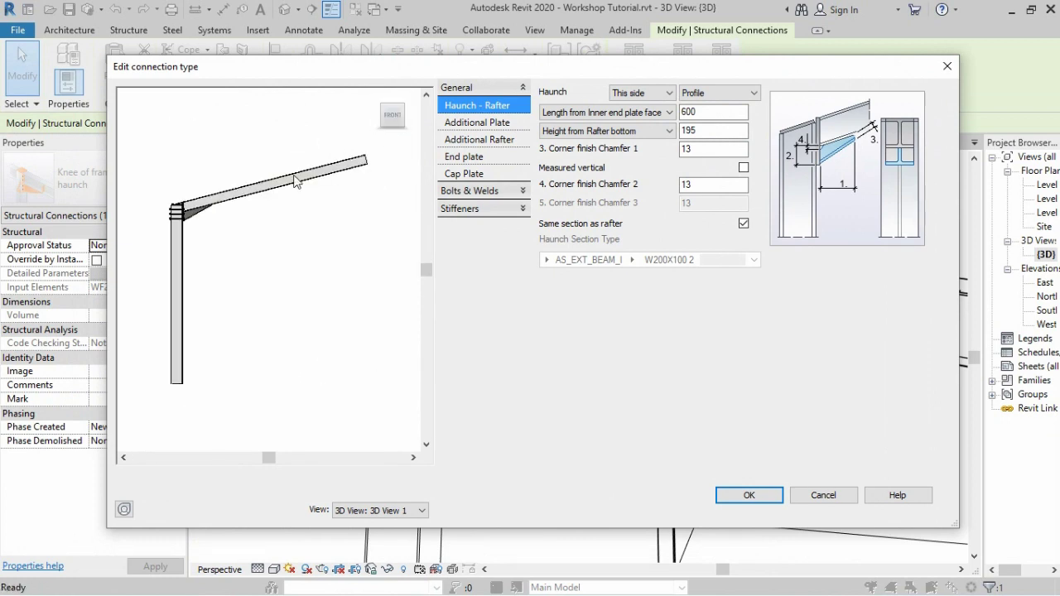
scroll(177, 211, up, 2)
scroll(176, 206, up, 2)
scroll(179, 208, up, 2)
scroll(188, 217, up, 2)
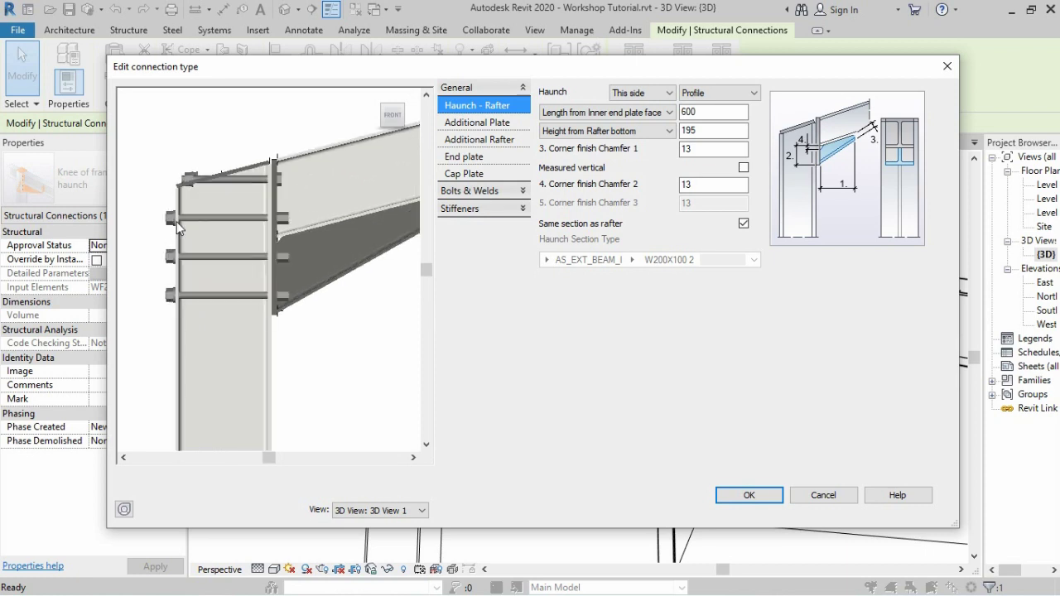
scroll(205, 230, up, 2)
scroll(222, 227, up, 2)
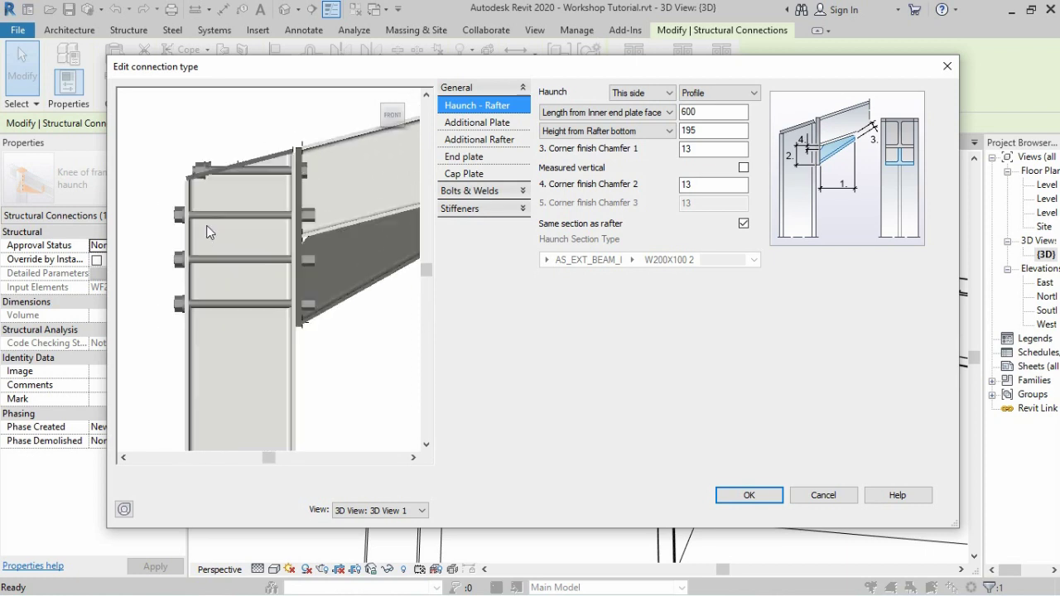
scroll(273, 218, up, 2)
mouse_move(392, 115)
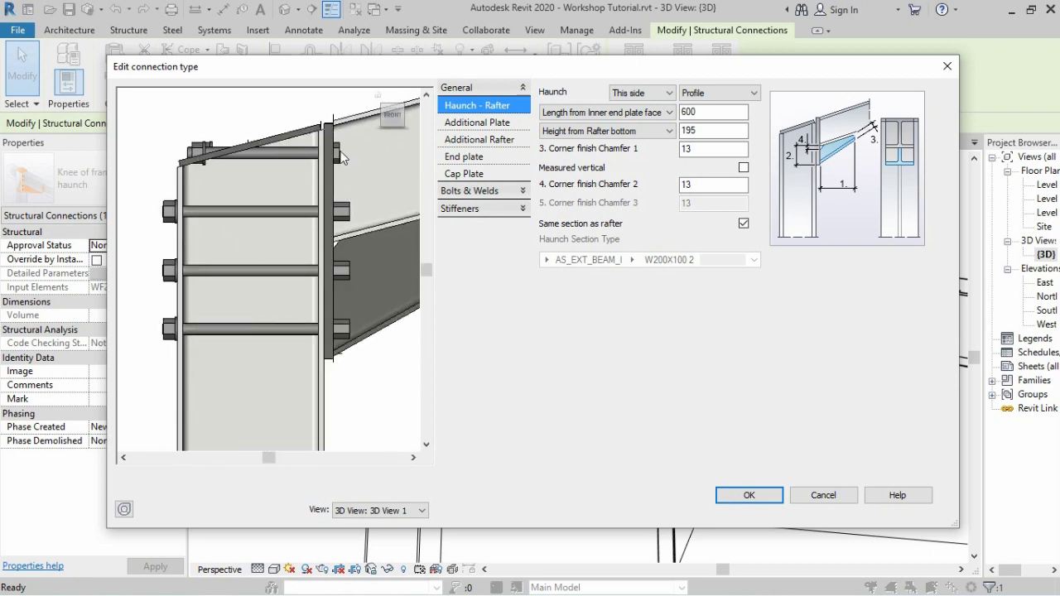
Step: Orbit and zoom the preview to inspect the end plate joint along the haunch
mouse_move(254, 219)
shift+middle_down()
mouse_move(194, 222)
mouse_move(288, 205)
shift+middle_up()
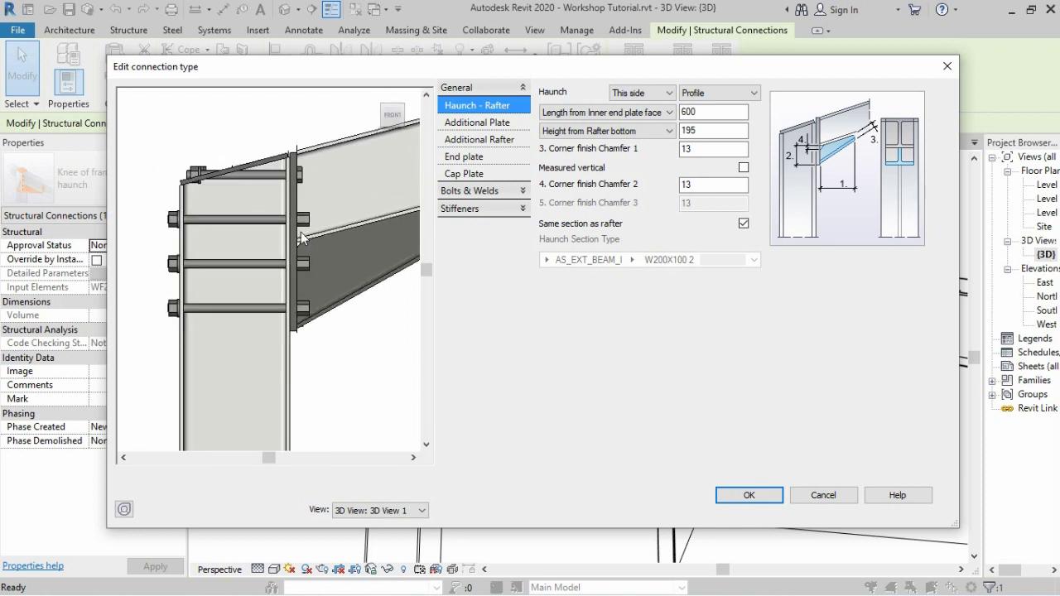
scroll(240, 245, down, 3)
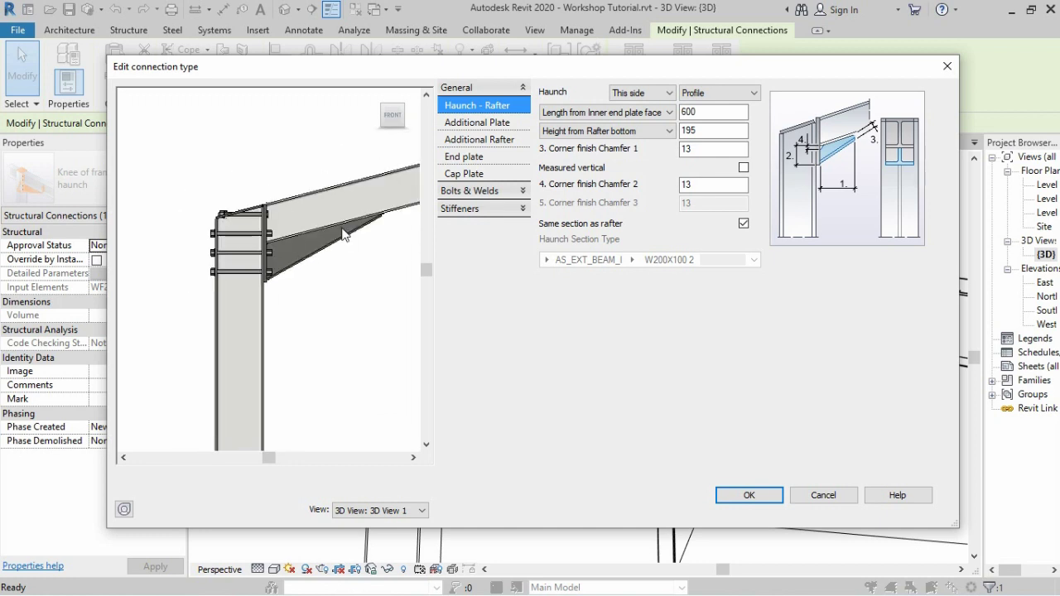
scroll(256, 255, up, 3)
shift+middle_drag(294, 236, 346, 232)
scroll(345, 225, up, 2)
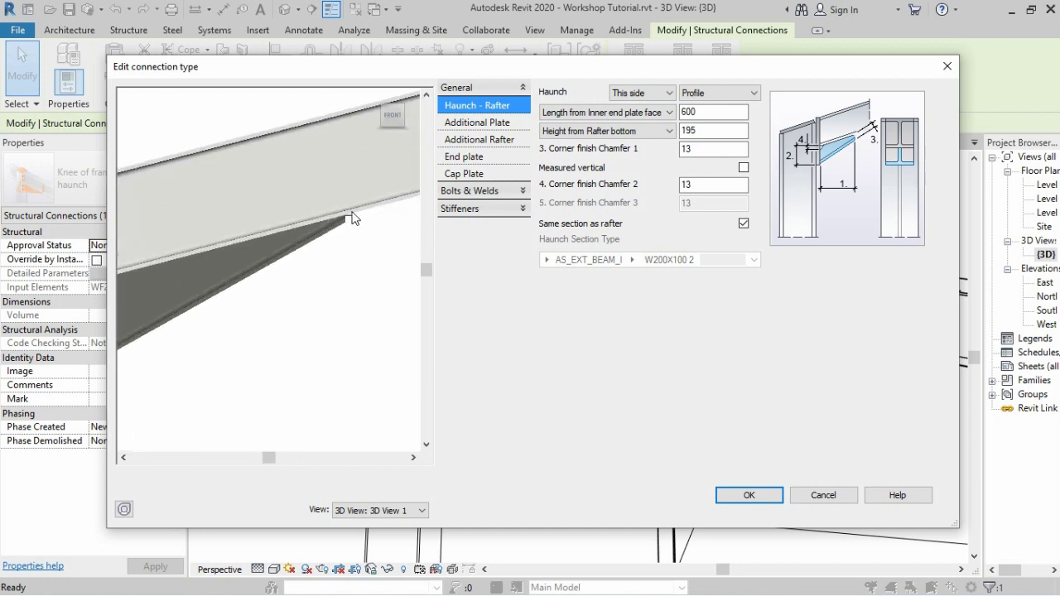
scroll(340, 228, up, 2)
scroll(332, 233, up, 1)
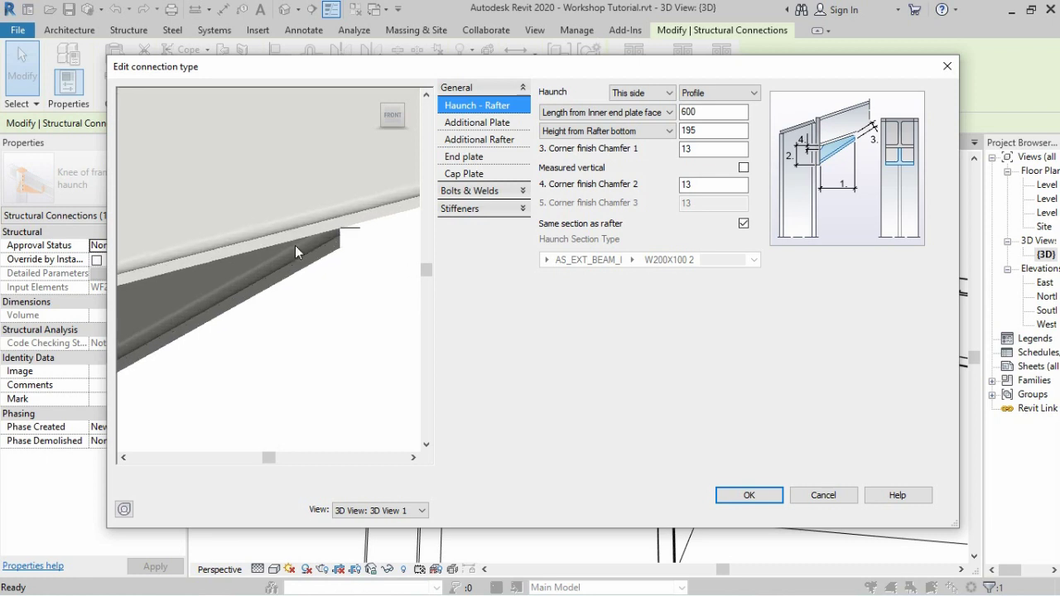
scroll(347, 223, down, 2)
scroll(347, 223, down, 3)
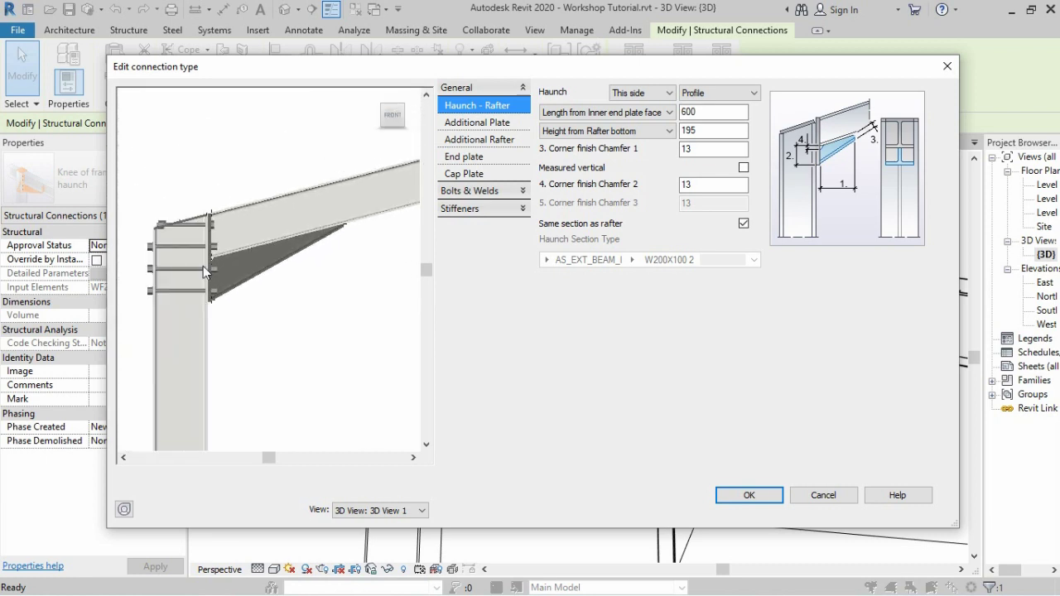
scroll(203, 266, up, 2)
scroll(232, 252, up, 1)
scroll(209, 257, down, 1)
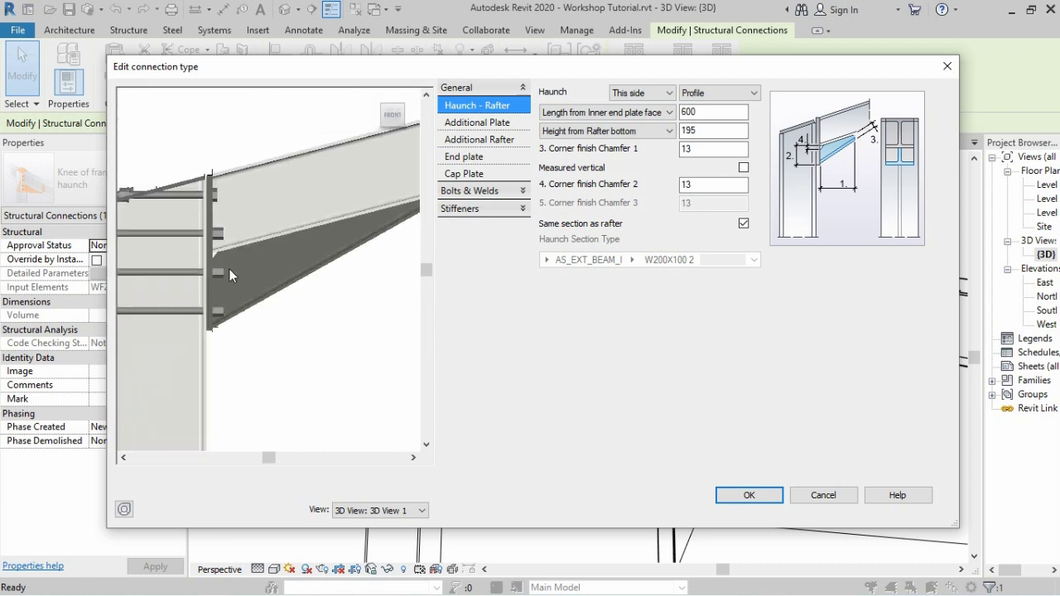
scroll(228, 268, up, 1)
scroll(177, 271, down, 2)
Step: Change the Haunch - Rafter corner finish Chamfer 1 and Chamfer 2 from 13 to 0
shift+middle_drag(223, 256, 239, 250)
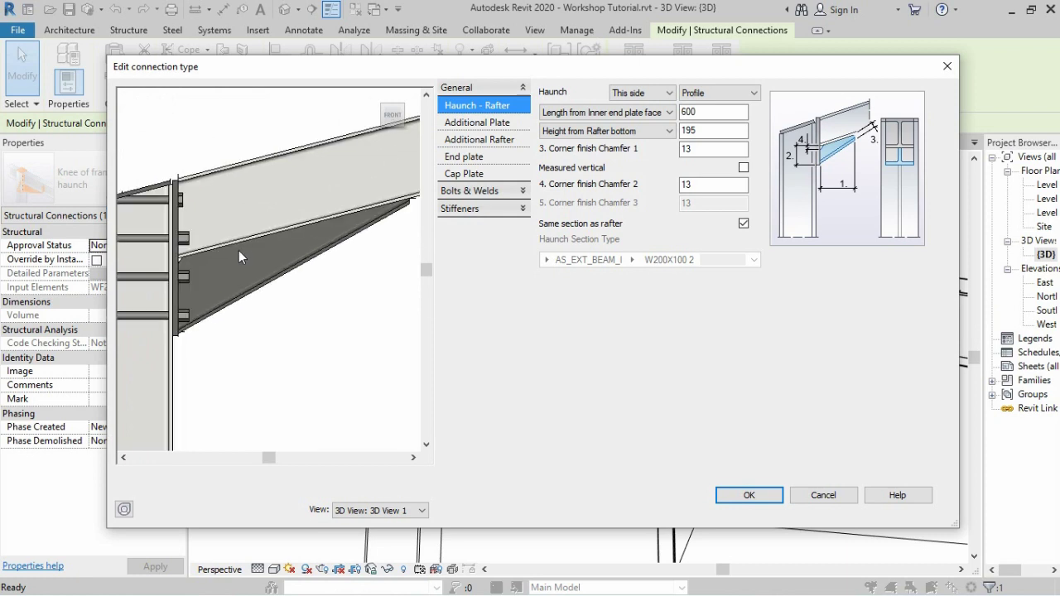
mouse_move(320, 236)
shift+middle_down()
mouse_move(292, 238)
mouse_move(301, 238)
shift+middle_up()
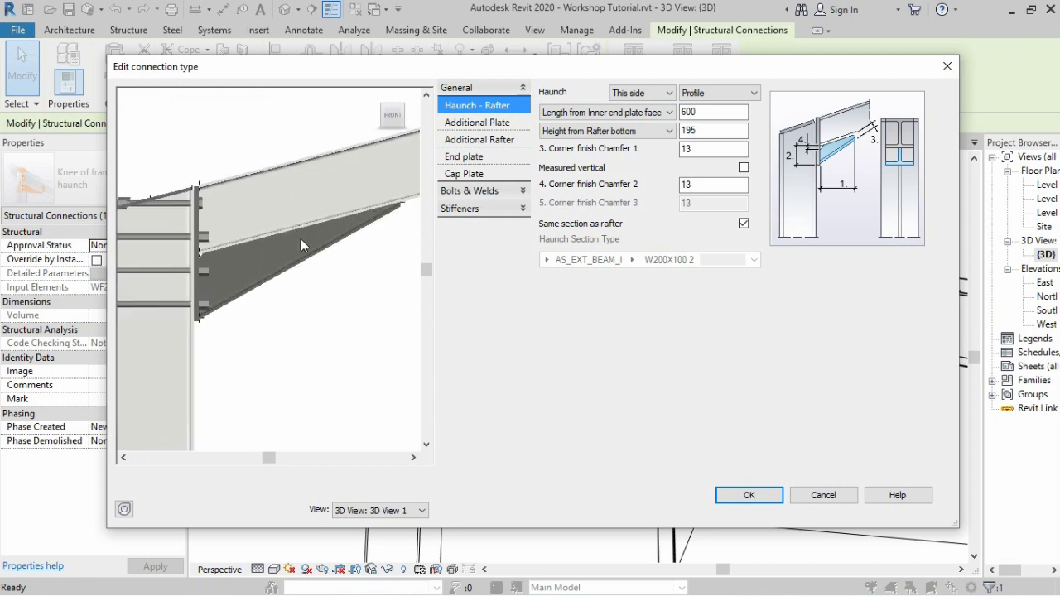
double_click(686, 148)
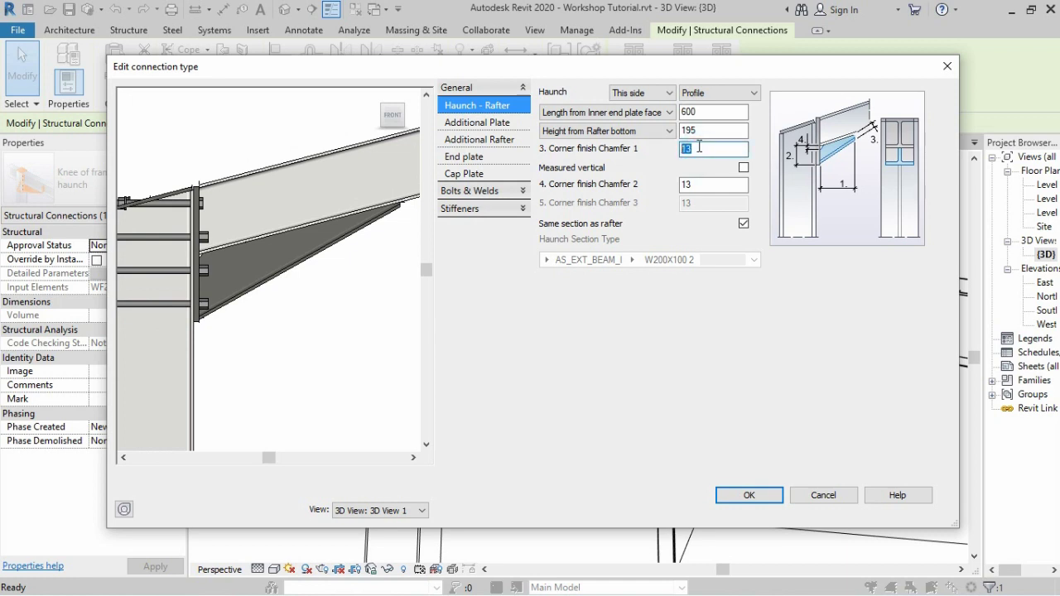
text(0)
click(699, 184)
text(0)
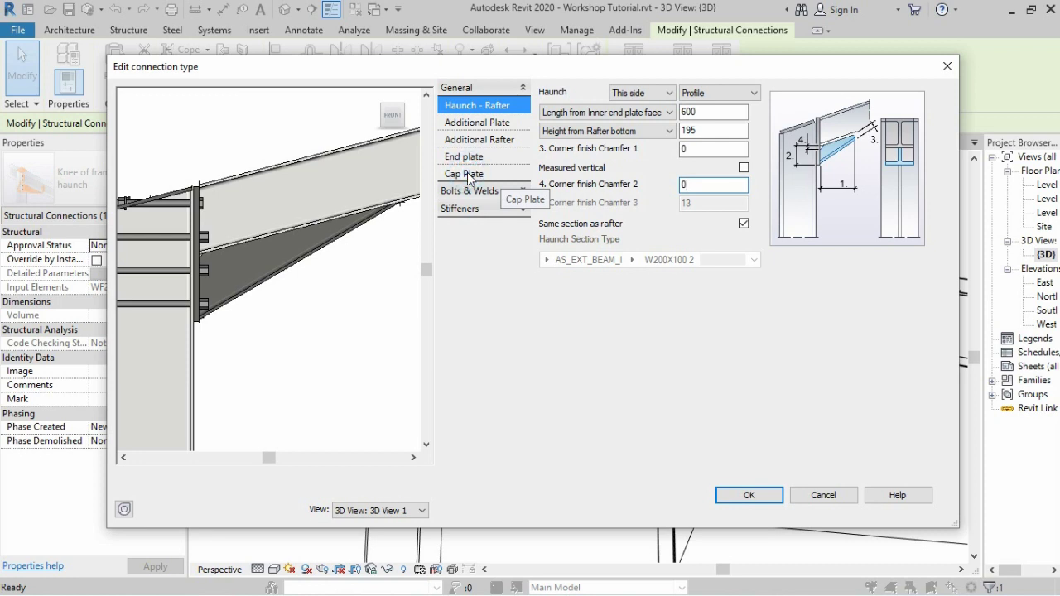
Step: In the Cap Plate settings, switch the plate type to None and then back to Full
click(467, 173)
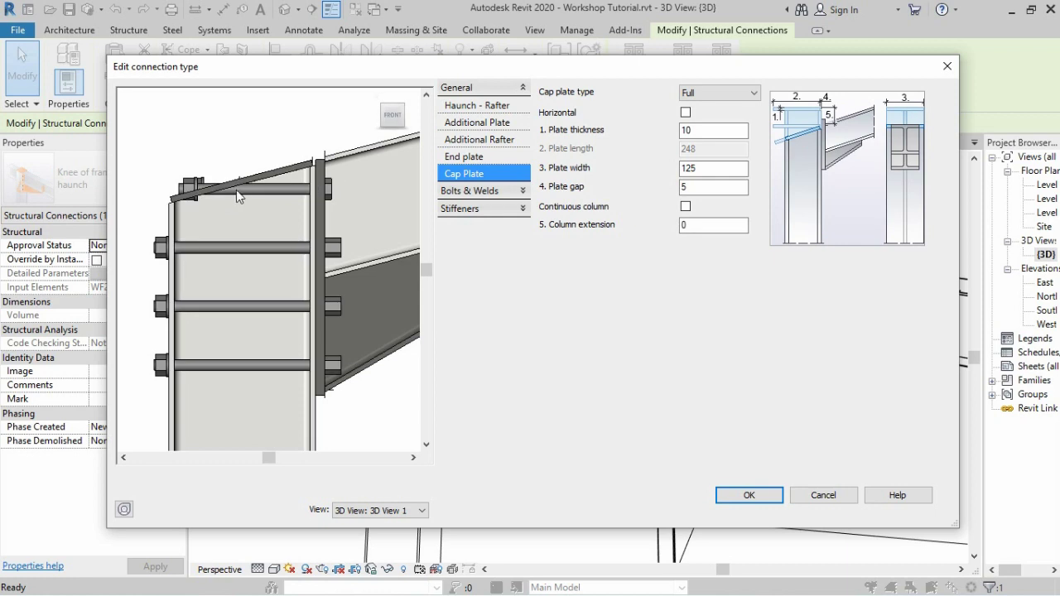
scroll(208, 200, up, 1)
scroll(207, 198, up, 1)
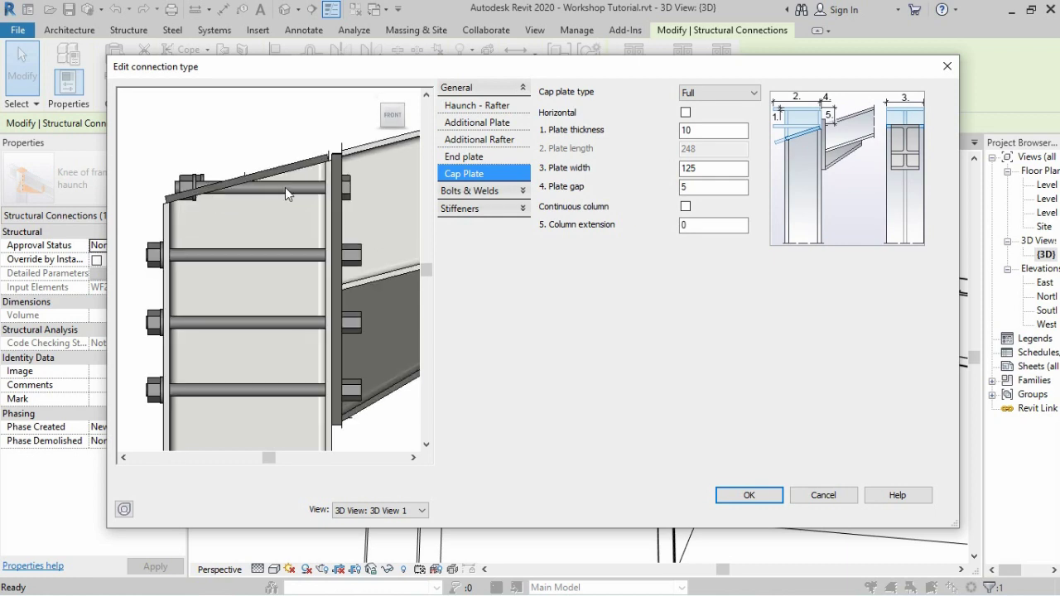
click(756, 93)
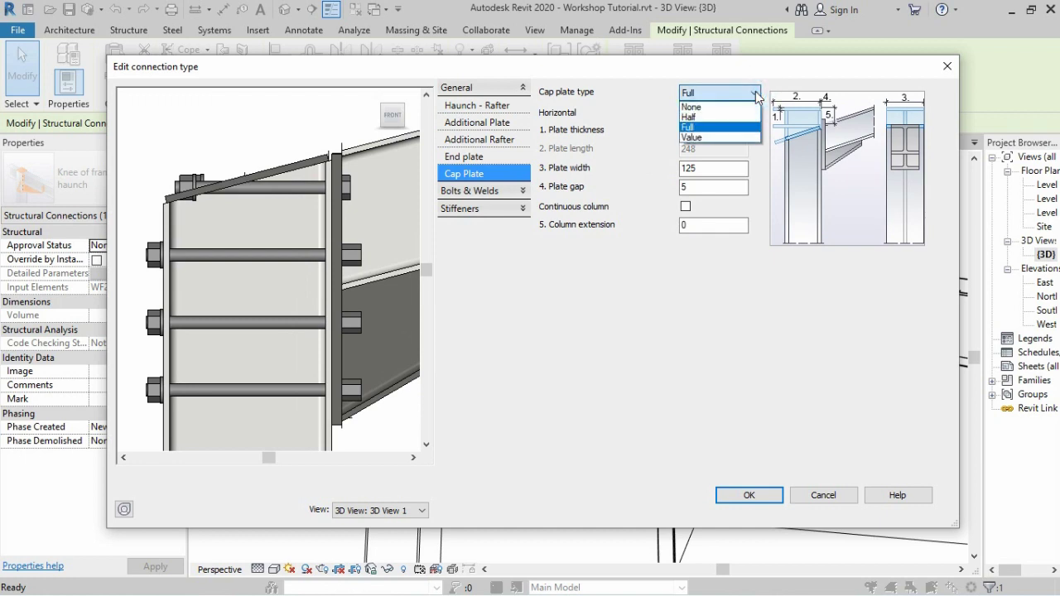
click(694, 105)
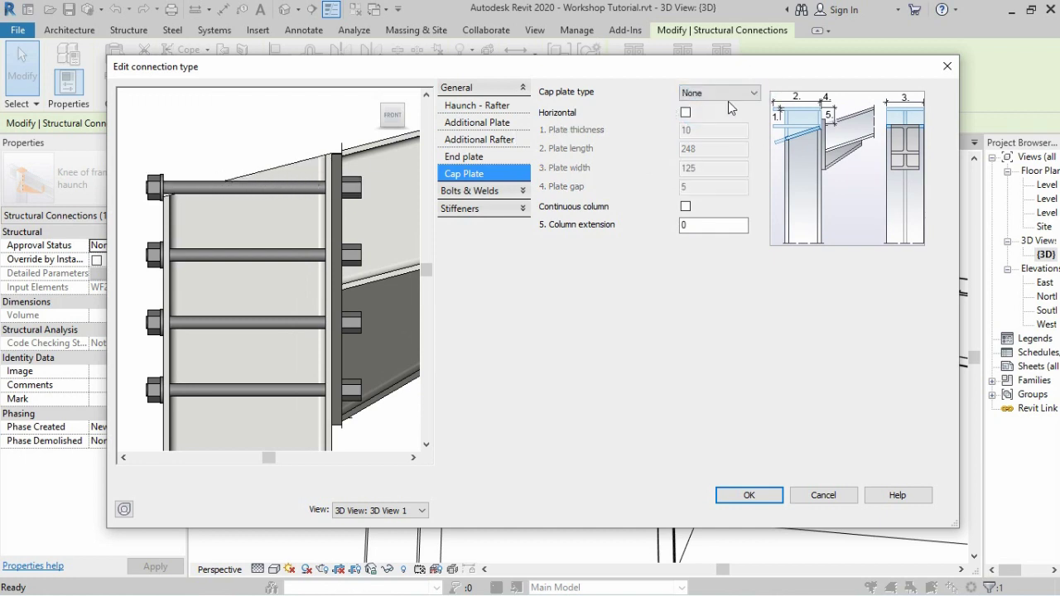
click(756, 94)
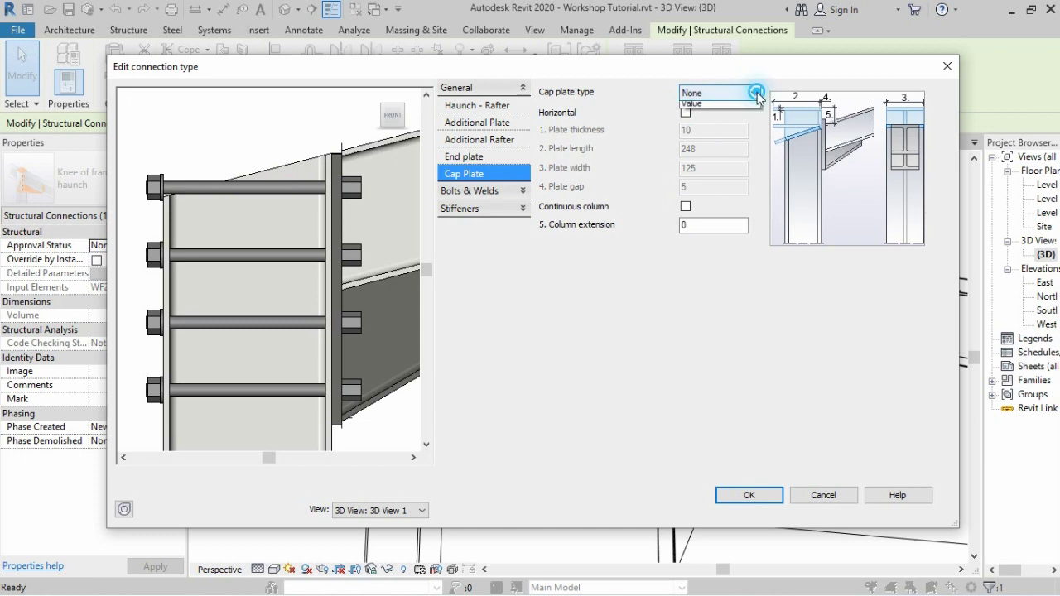
click(696, 128)
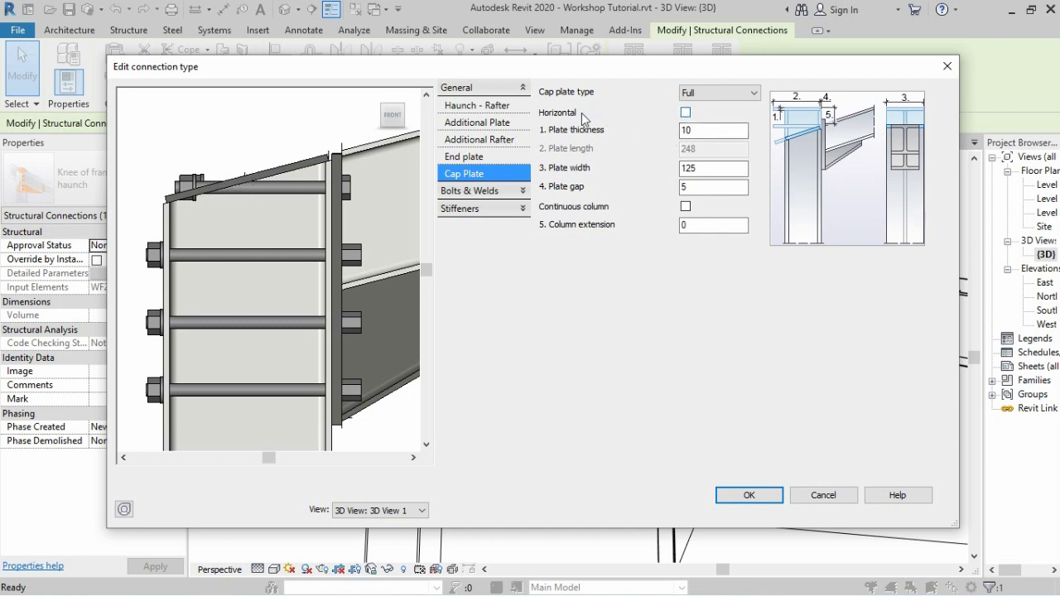
Step: Uncheck Horizontal so the cap plate follows the rafter slope, and zoom the preview to check
click(687, 114)
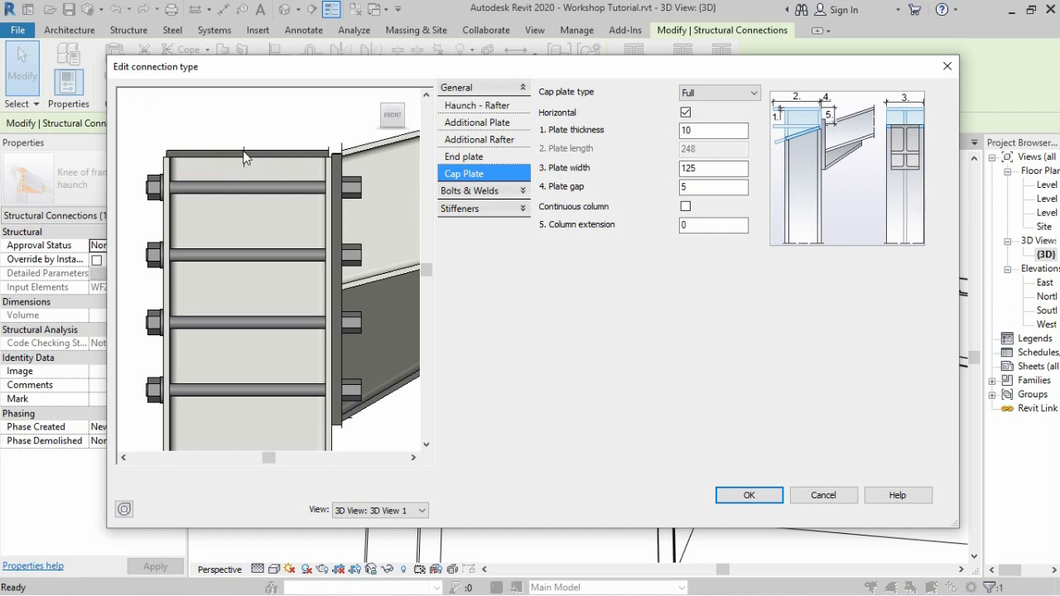
click(685, 112)
click(685, 113)
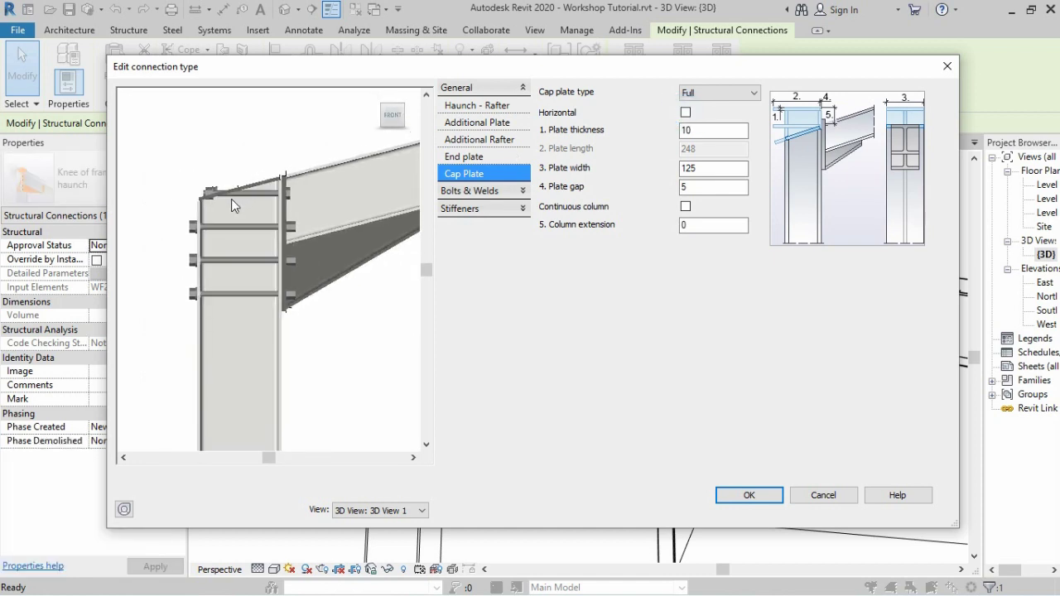
scroll(231, 199, down, 2)
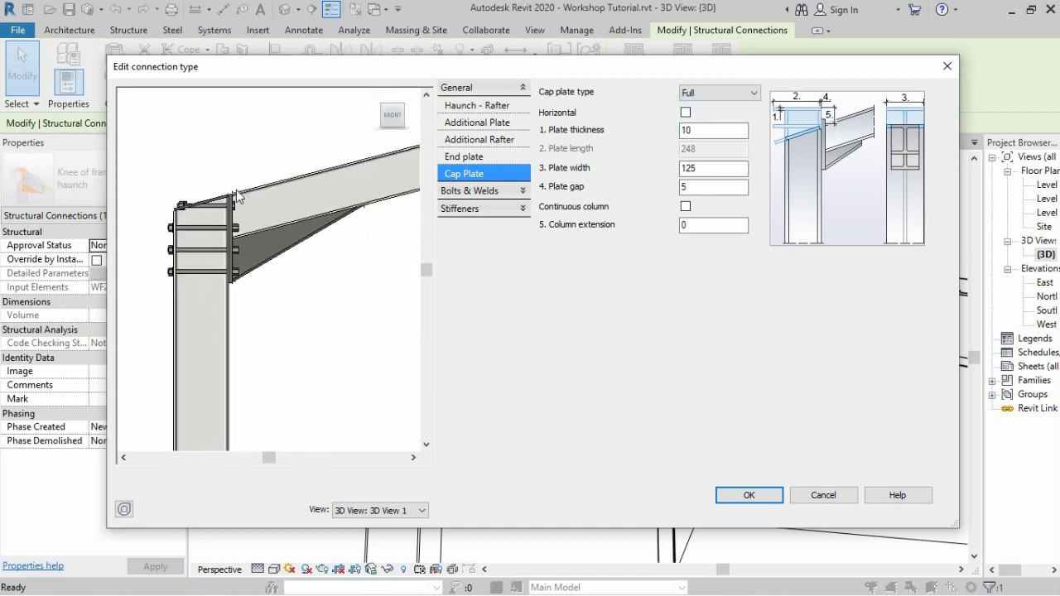
scroll(236, 192, up, 2)
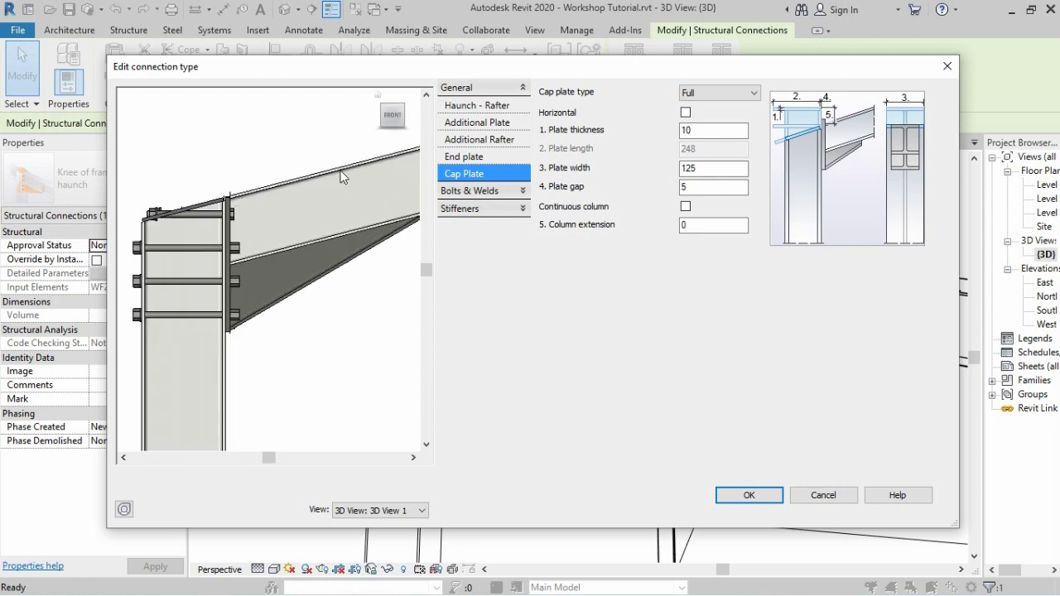
scroll(232, 216, up, 2)
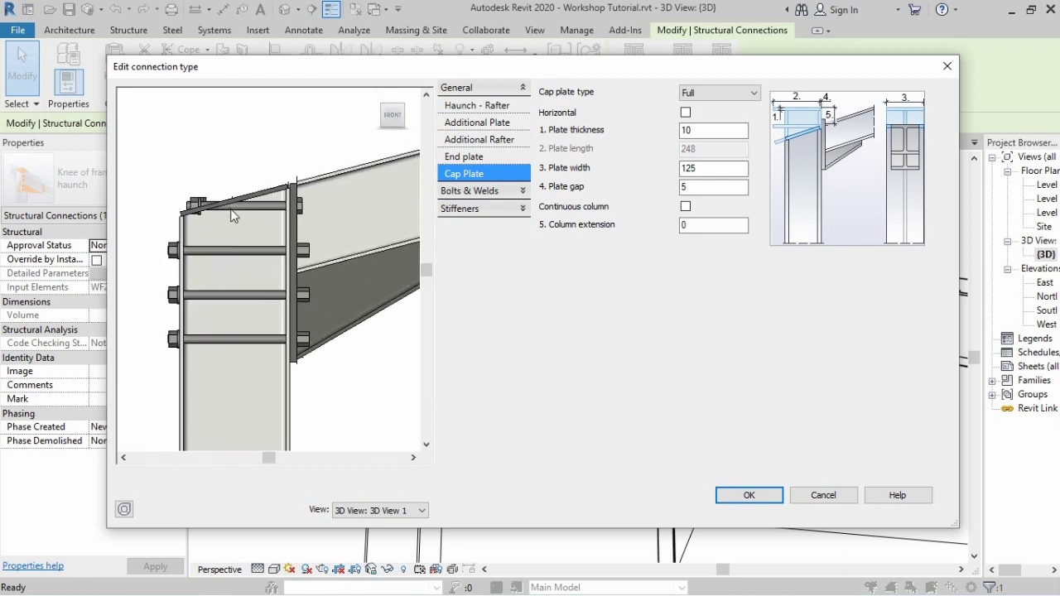
scroll(267, 212, up, 2)
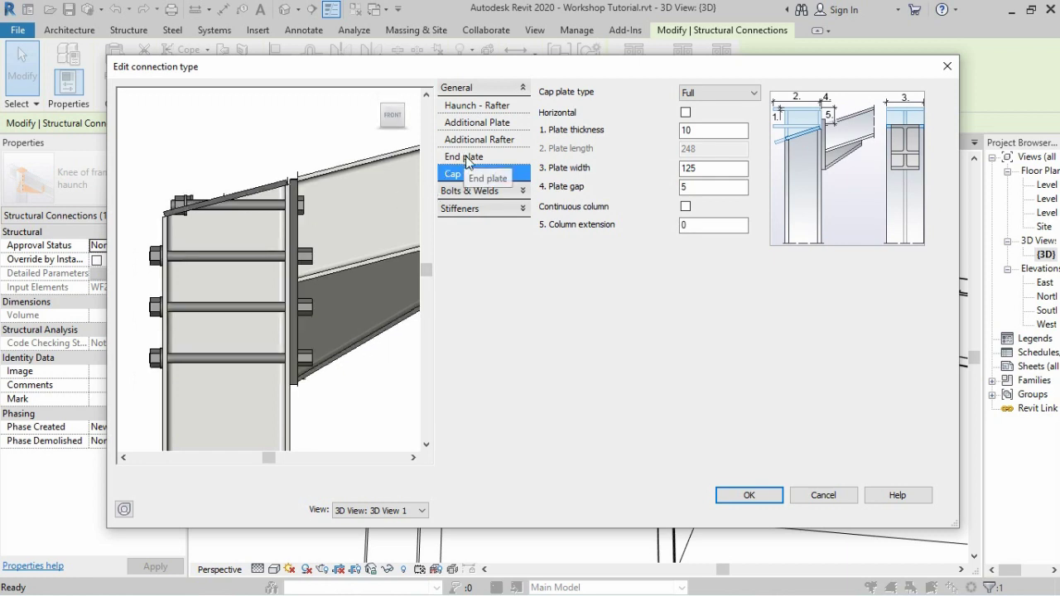
Step: Give the end plate a thickness of 10 and a top projection of 0
click(466, 157)
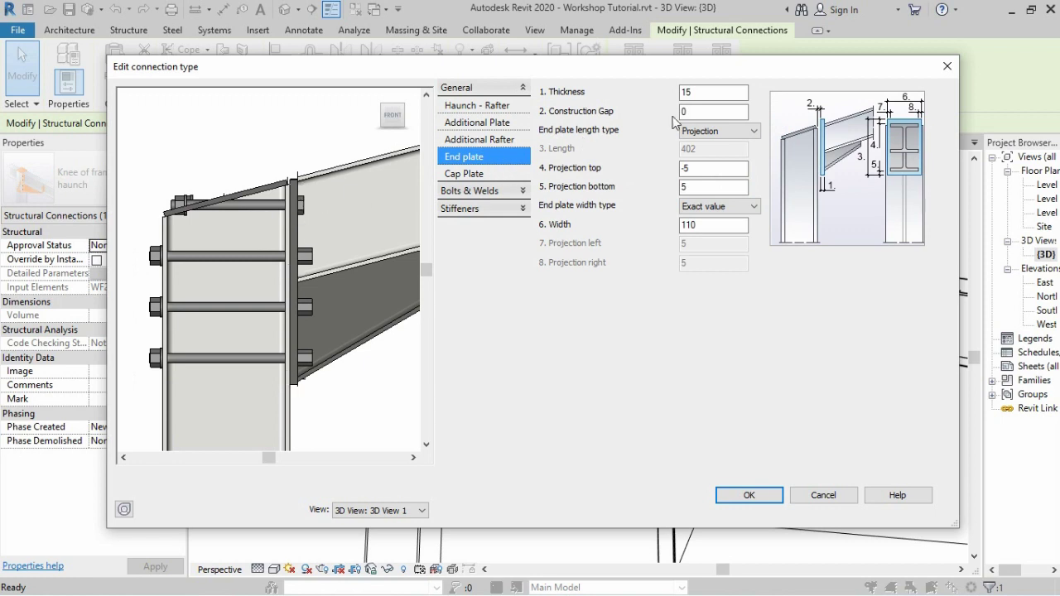
double_click(695, 93)
text(1)
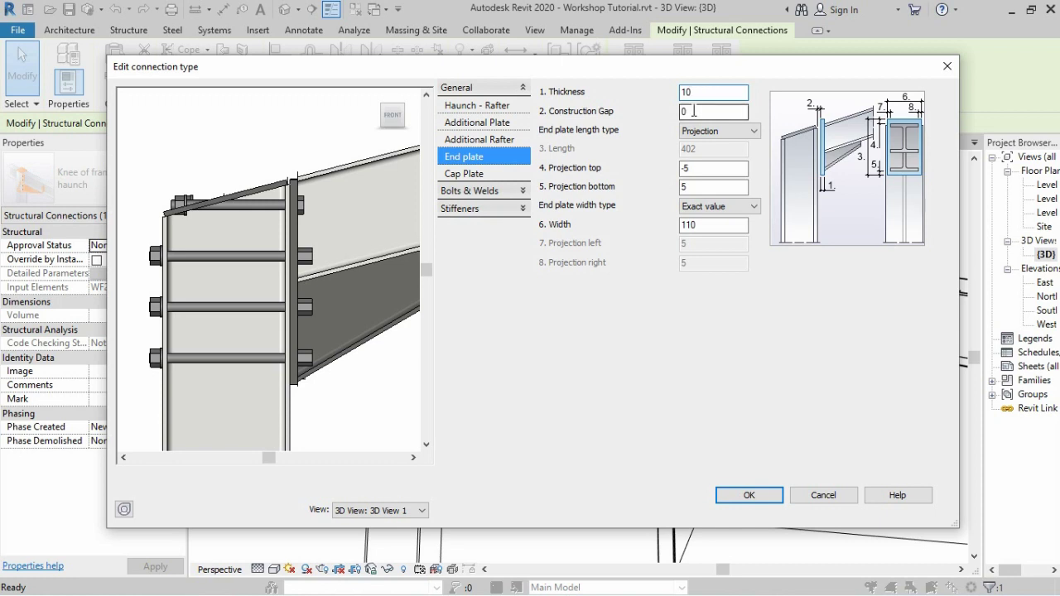
double_click(694, 110)
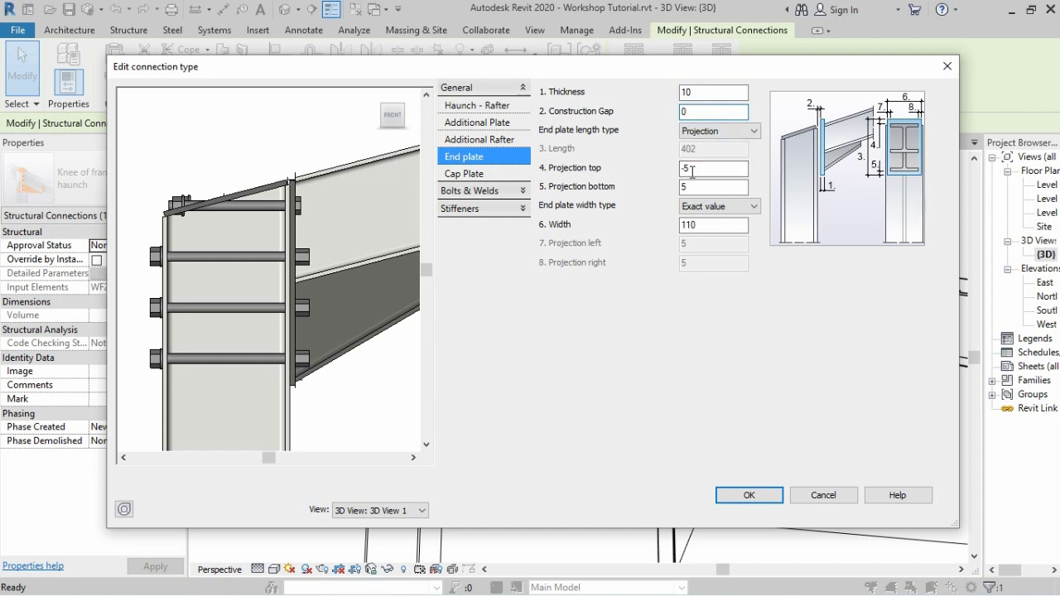
scroll(292, 200, up, 2)
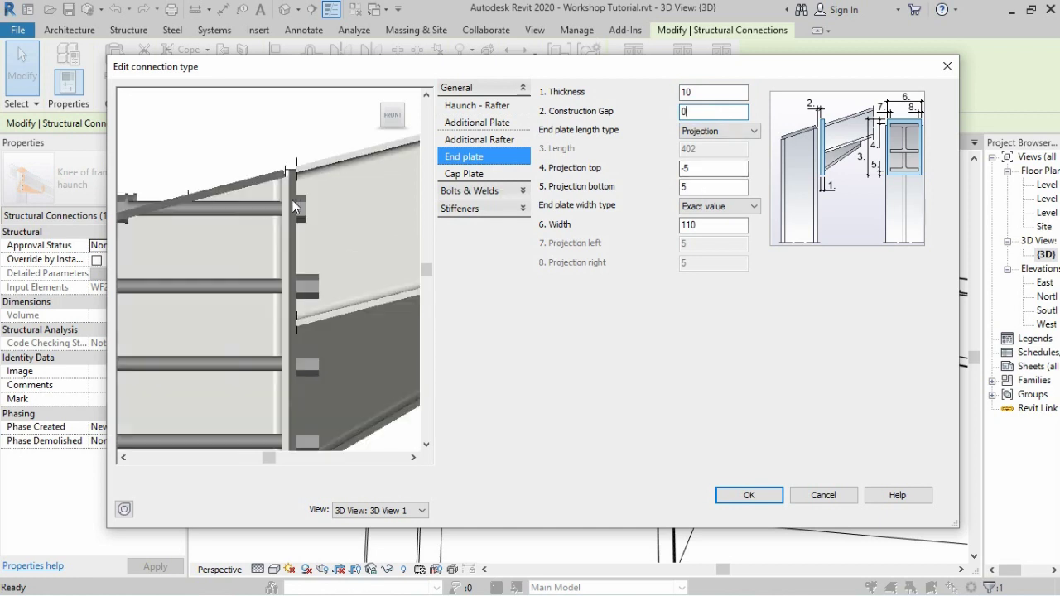
scroll(292, 194, up, 2)
scroll(293, 187, up, 2)
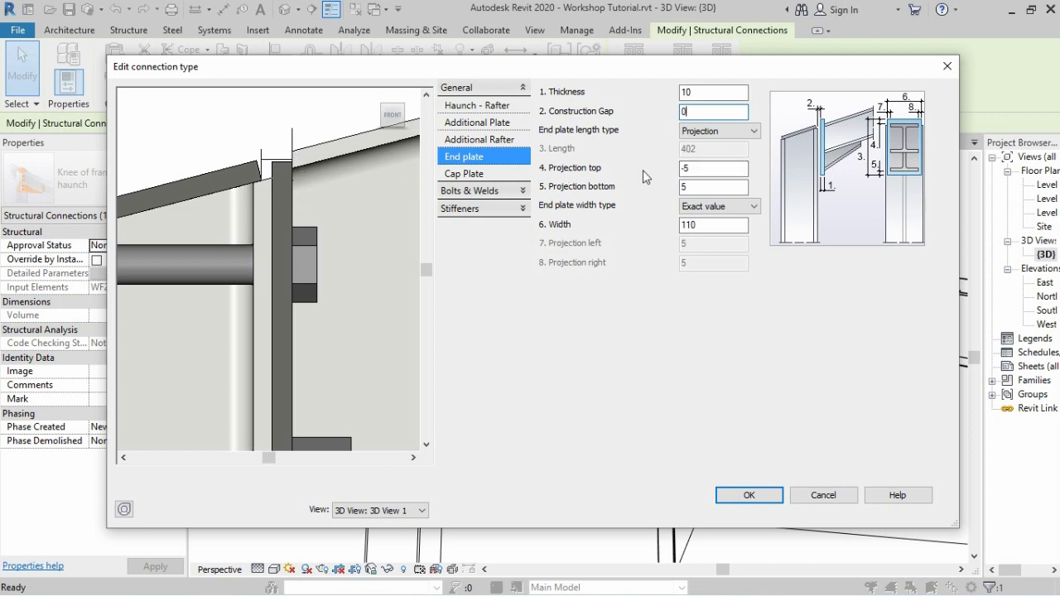
double_click(687, 169)
text(0)
click(697, 187)
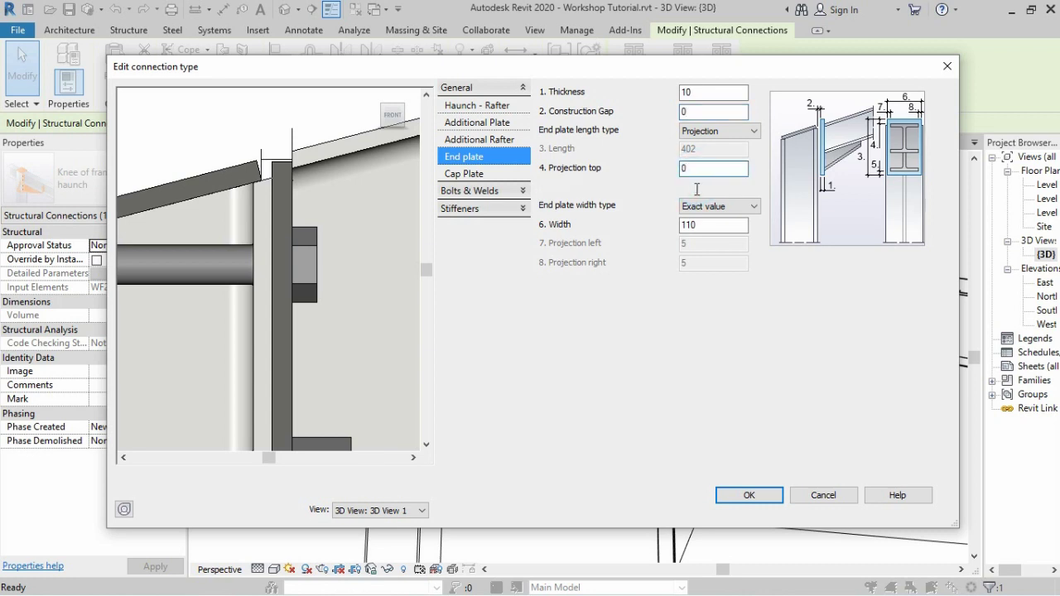
Step: Zoom and orbit the preview to inspect the whole knee with the revised end plate
scroll(305, 182, down, 2)
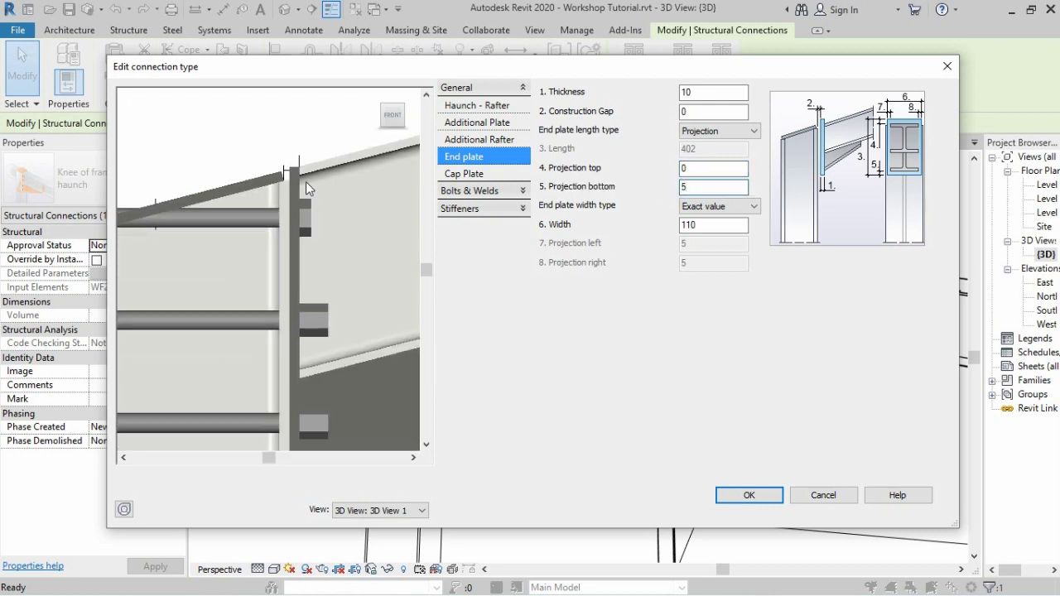
scroll(305, 182, down, 2)
scroll(306, 306, up, 1)
scroll(308, 310, up, 2)
scroll(309, 311, up, 1)
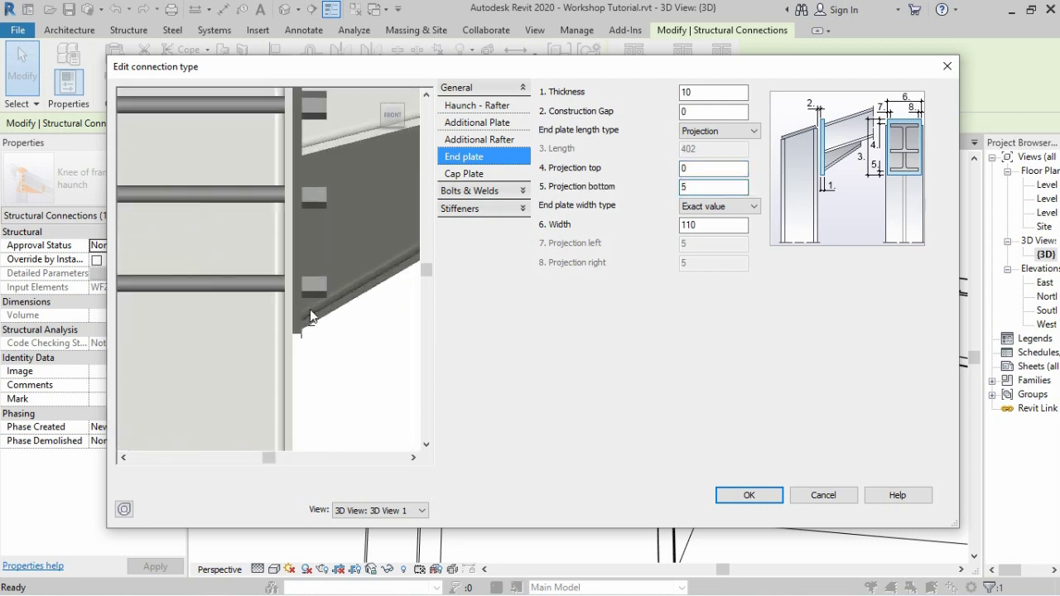
scroll(308, 310, up, 1)
scroll(307, 310, up, 1)
scroll(307, 310, up, 1)
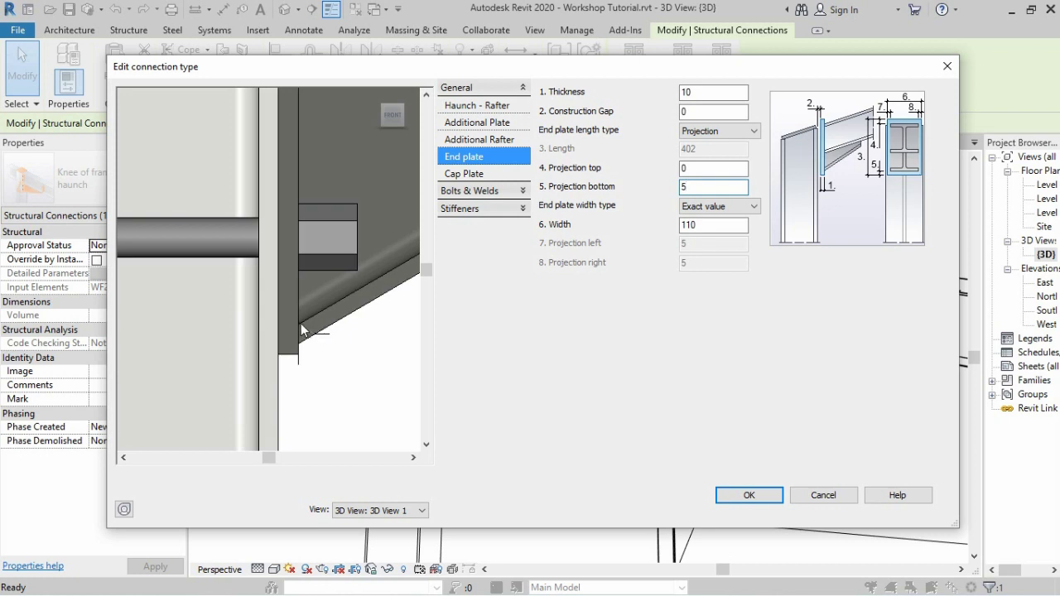
scroll(264, 309, down, 2)
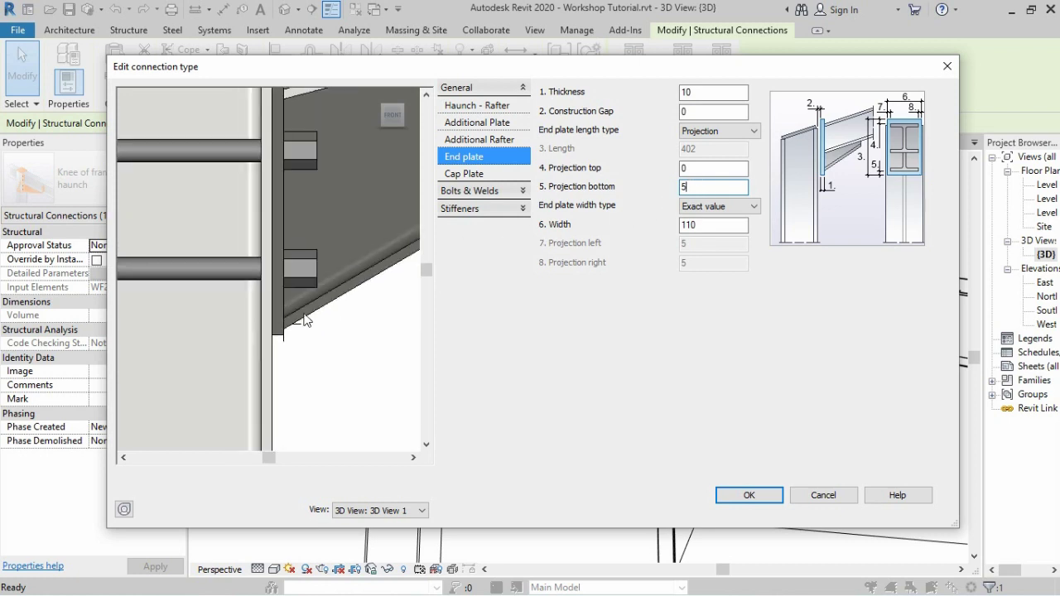
scroll(297, 323, up, 1)
scroll(303, 313, up, 1)
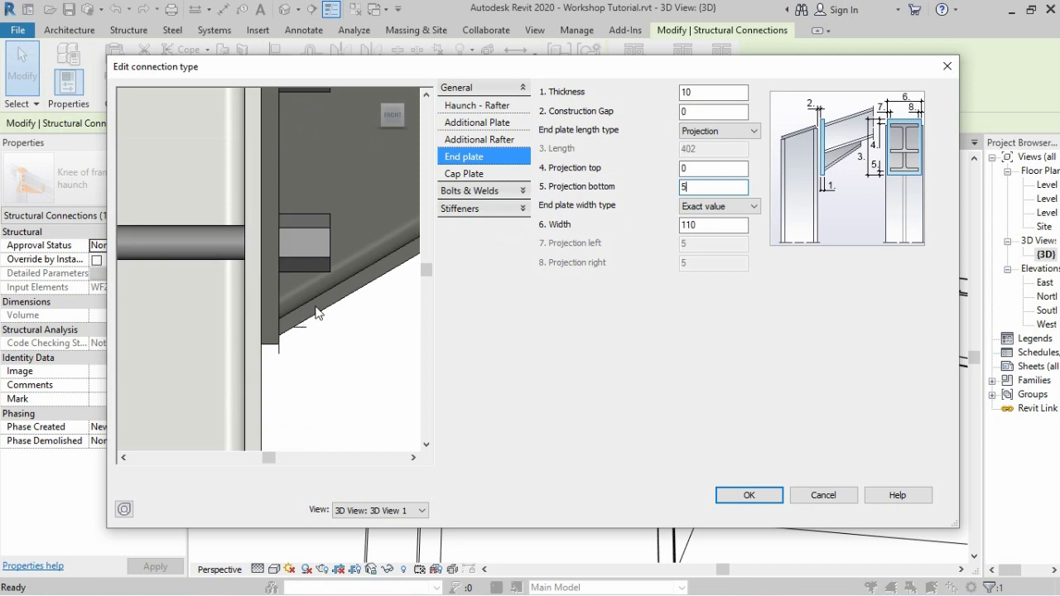
scroll(282, 326, down, 2)
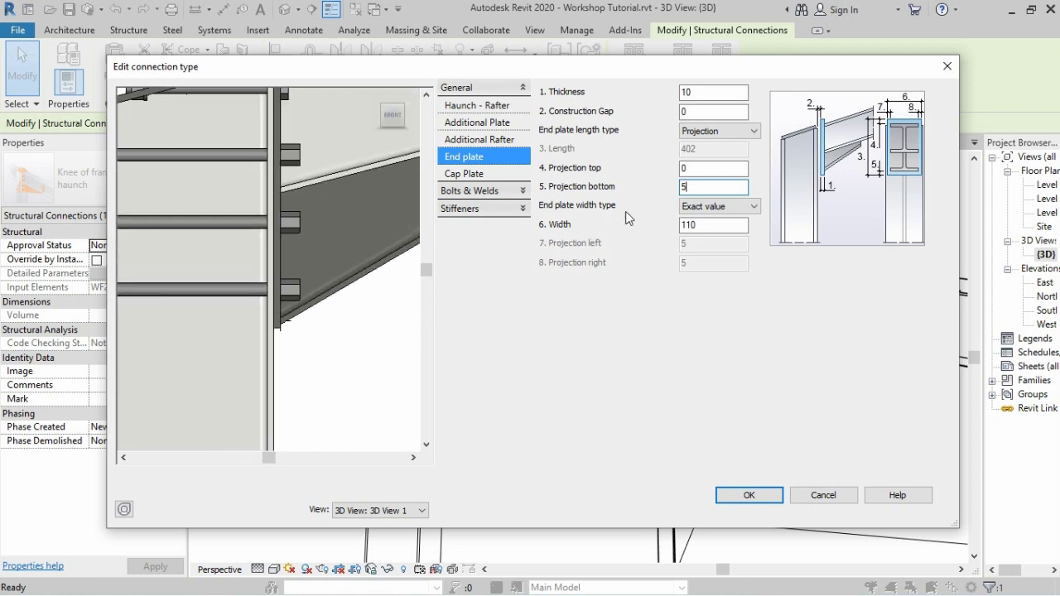
scroll(286, 290, down, 2)
mouse_move(287, 282)
shift+middle_down()
mouse_move(284, 267)
mouse_move(381, 218)
shift+middle_up()
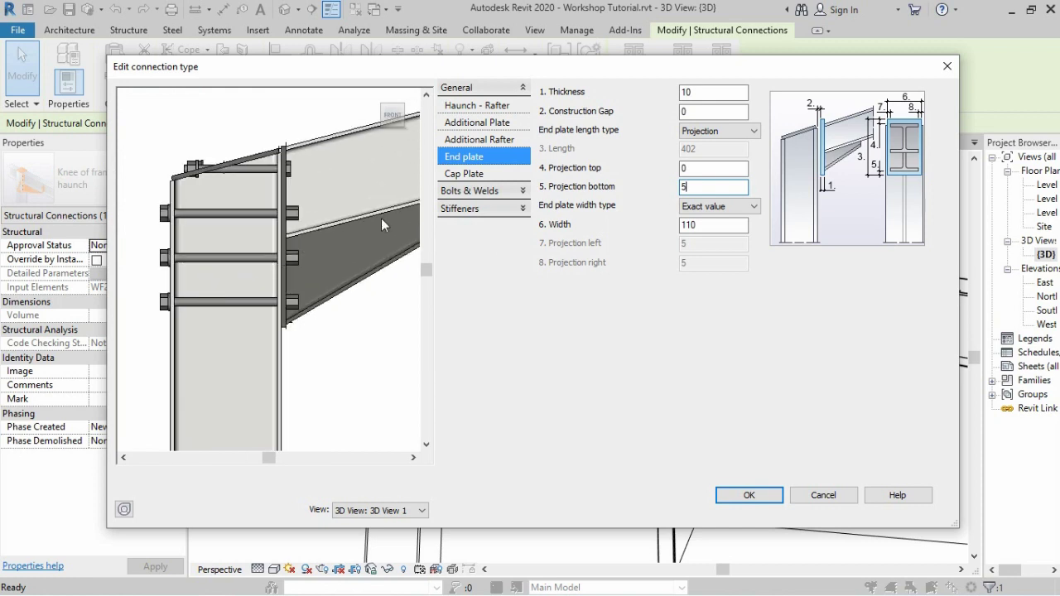
Step: In Additional Rafter settings, tentatively enable an additional rafter under the haunch
click(461, 142)
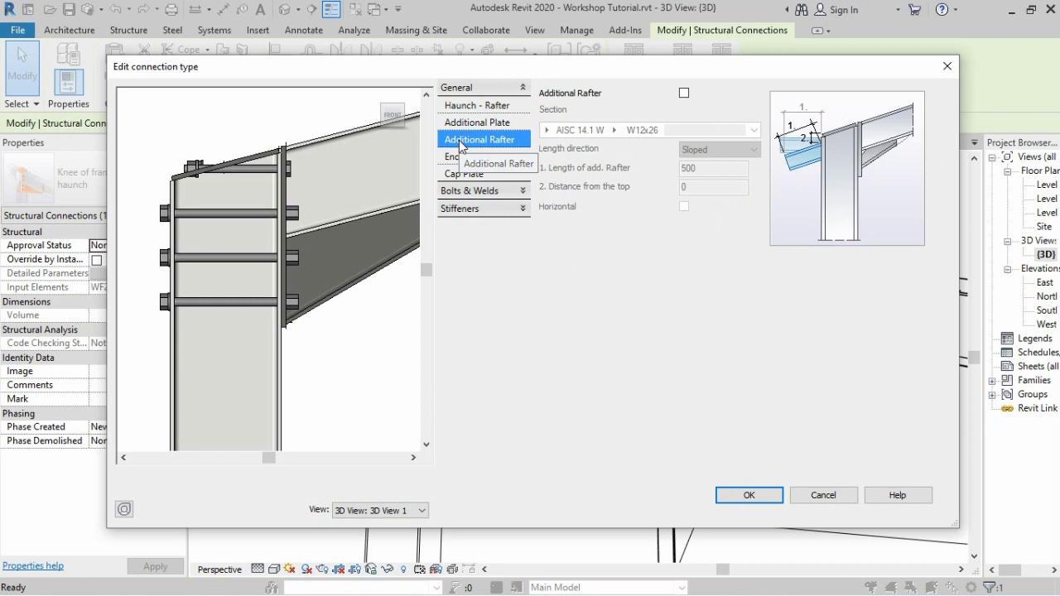
scroll(313, 238, down, 2)
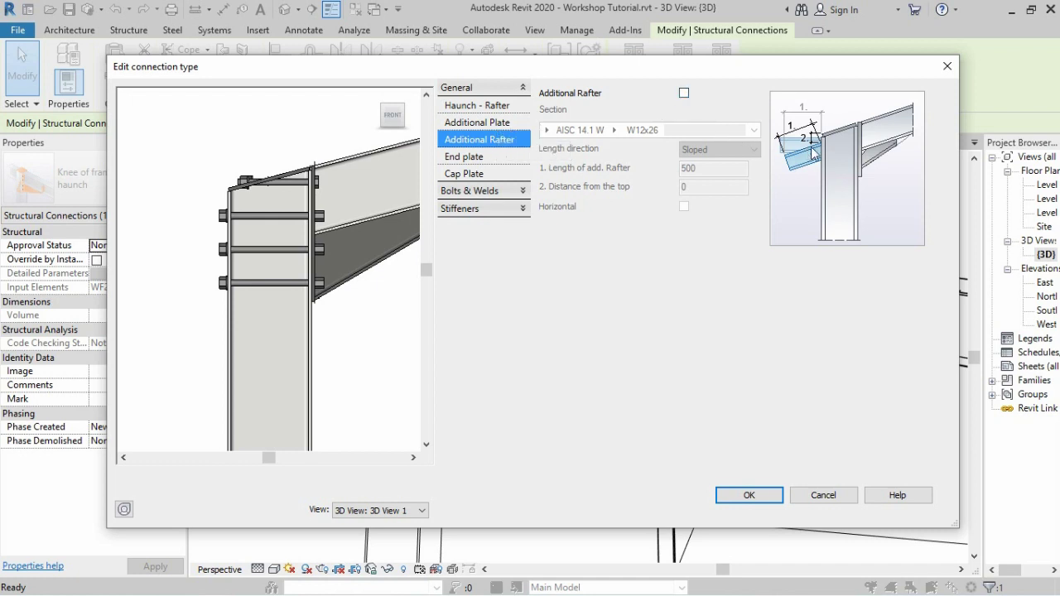
click(684, 92)
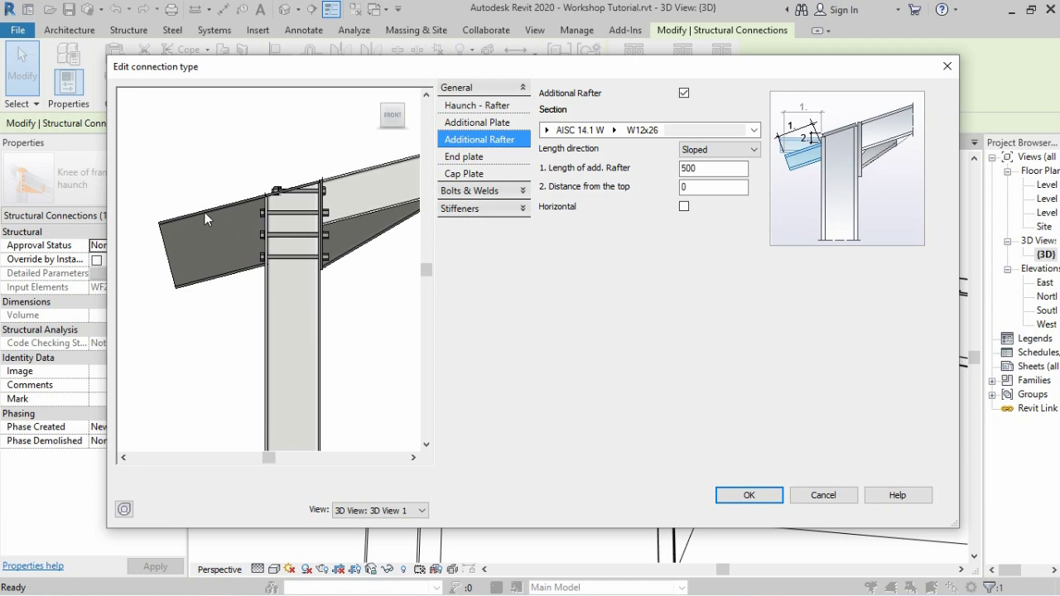
click(754, 130)
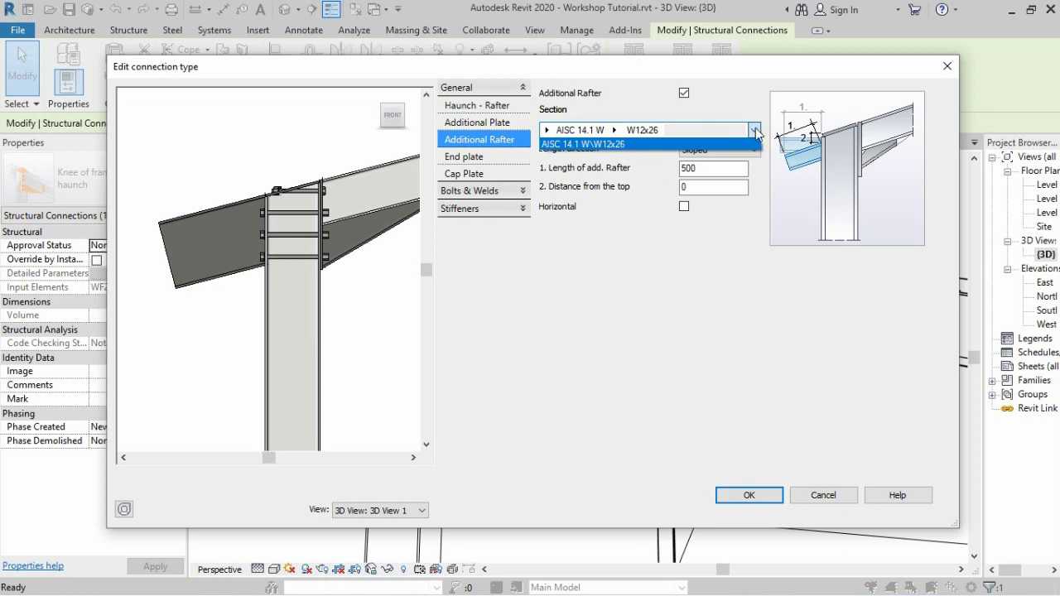
click(755, 130)
Step: Browse the section families and W sizes, then switch the additional rafter back off
click(545, 130)
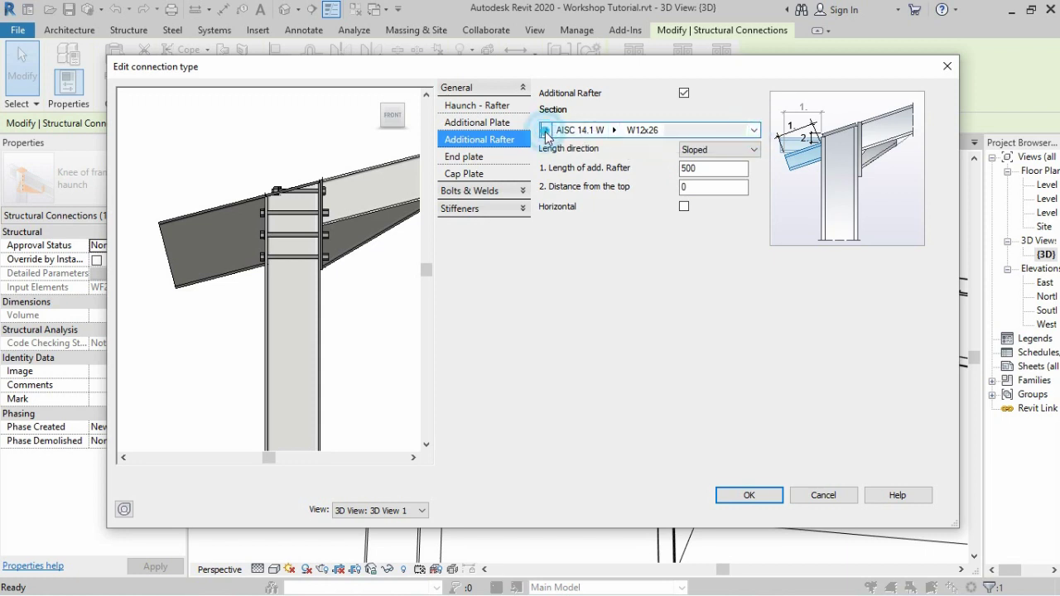
click(545, 132)
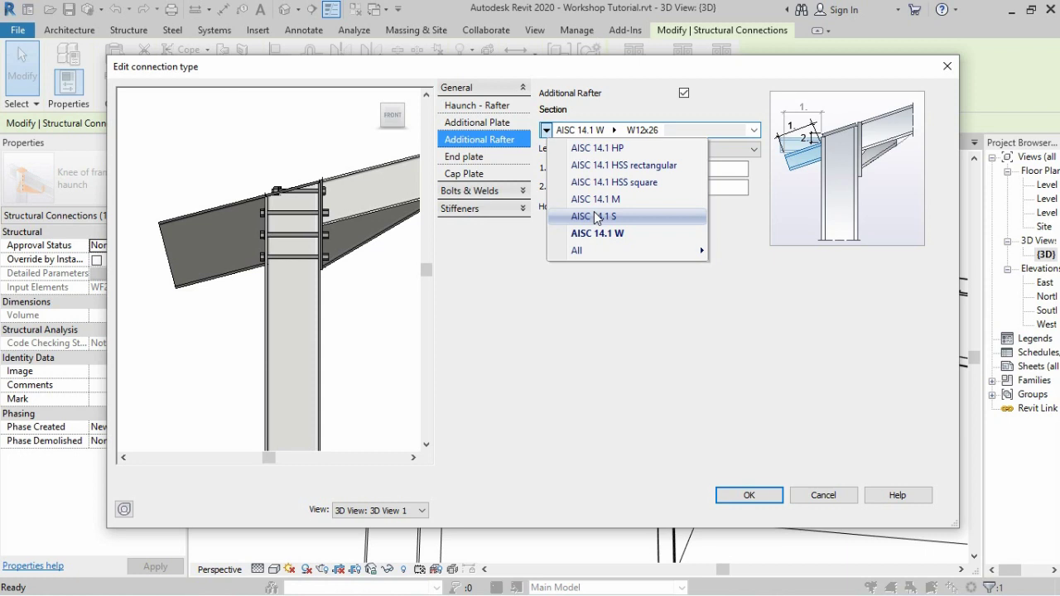
mouse_move(597, 250)
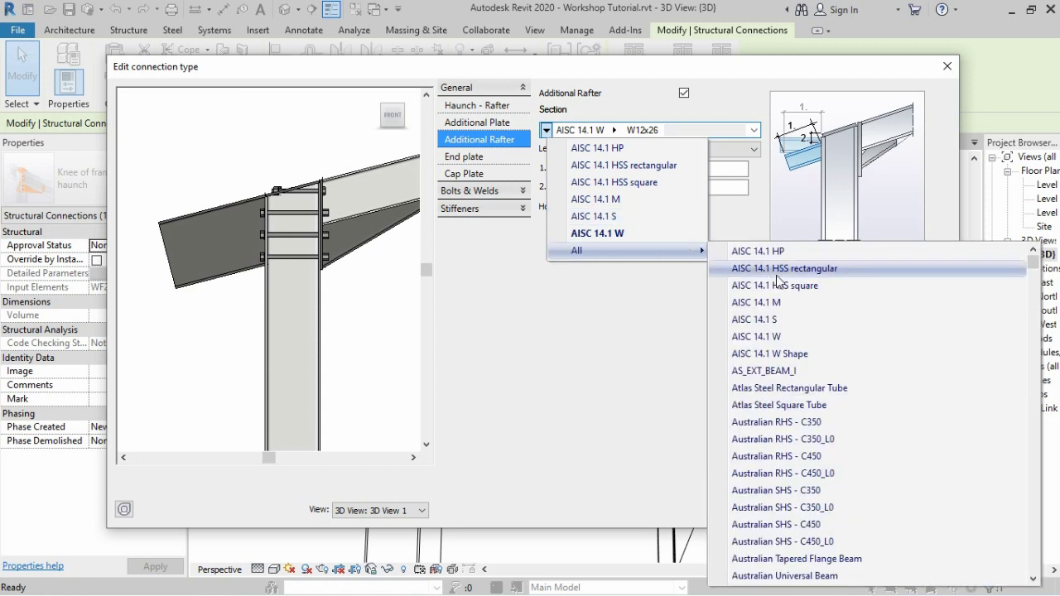
scroll(755, 310, down, 3)
scroll(756, 311, down, 2)
scroll(755, 311, up, 3)
scroll(755, 310, up, 2)
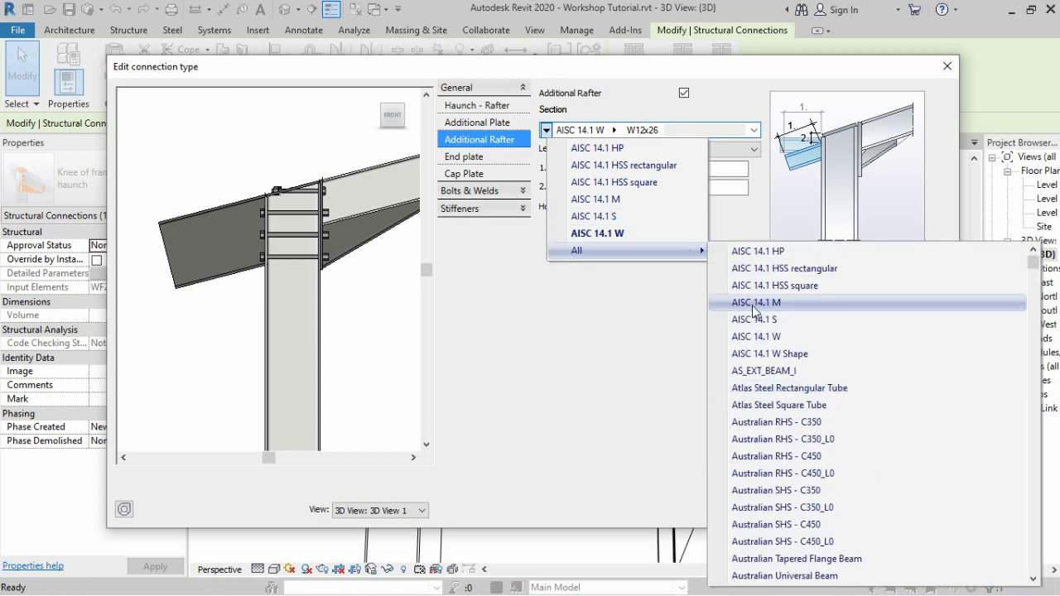
click(553, 133)
click(548, 131)
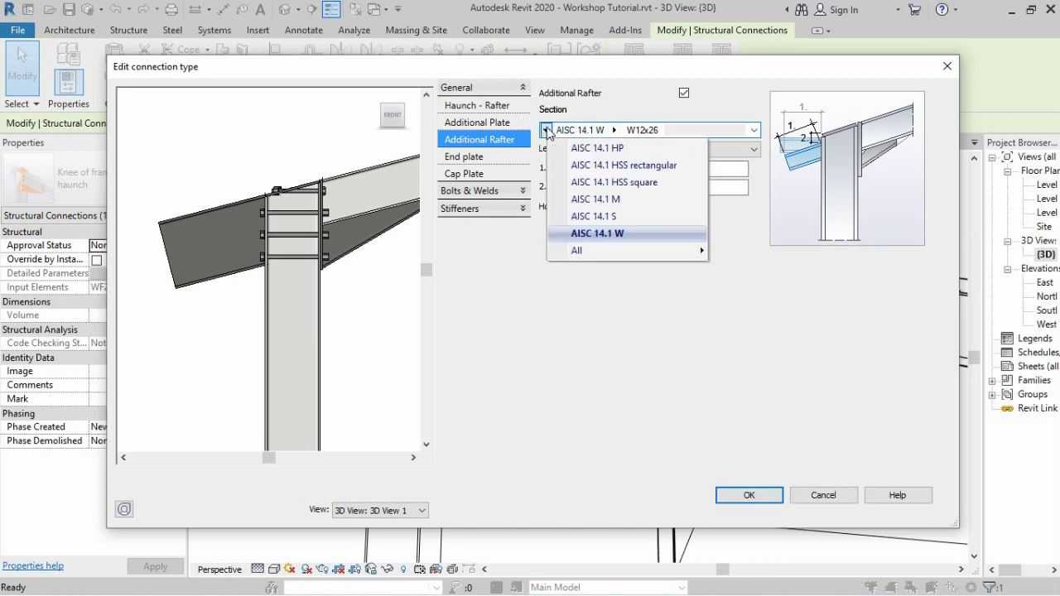
click(546, 130)
click(684, 93)
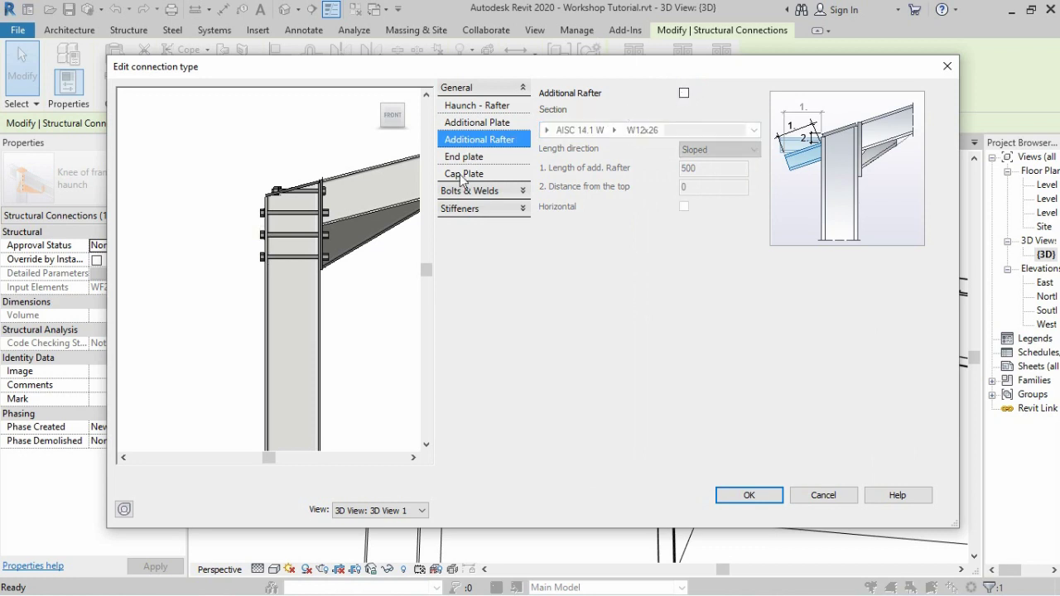
scroll(265, 222, up, 3)
scroll(264, 216, up, 1)
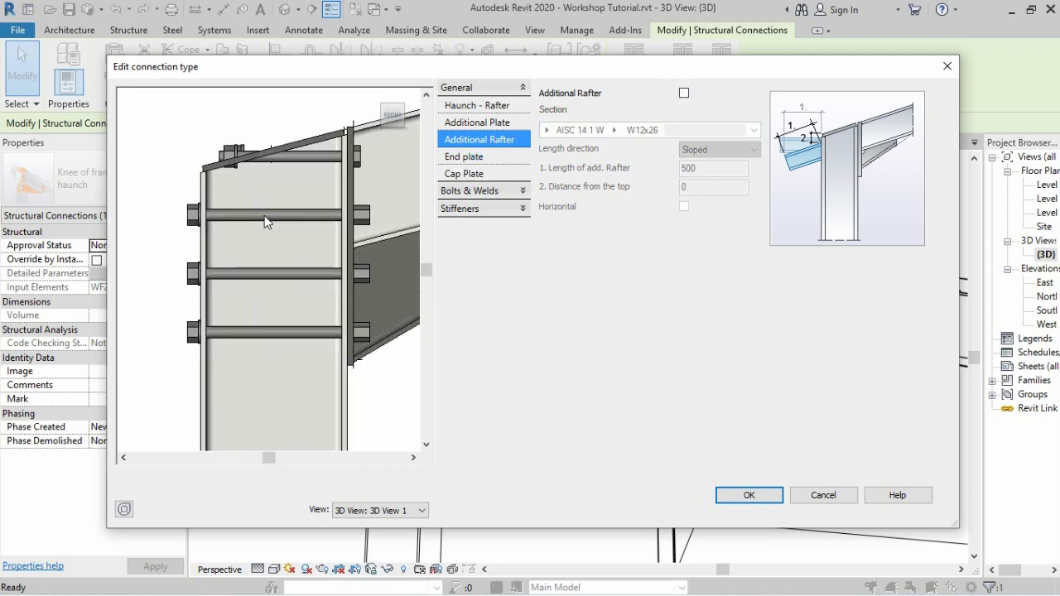
scroll(263, 211, up, 1)
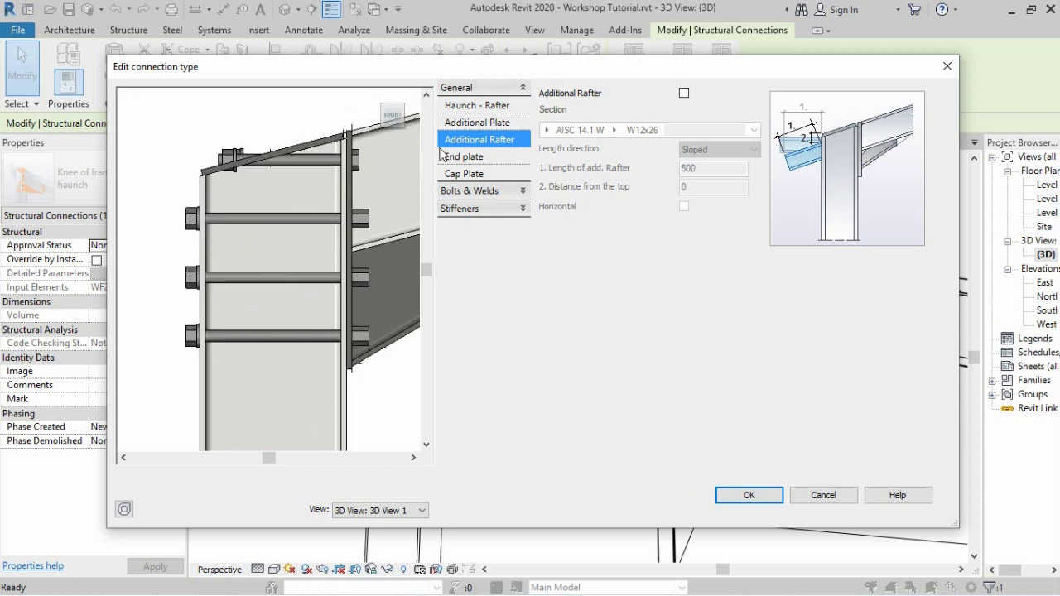
Step: Review the Additional Plate, Haunch - Rafter and End plate pages, then expand Stiffeners
click(460, 124)
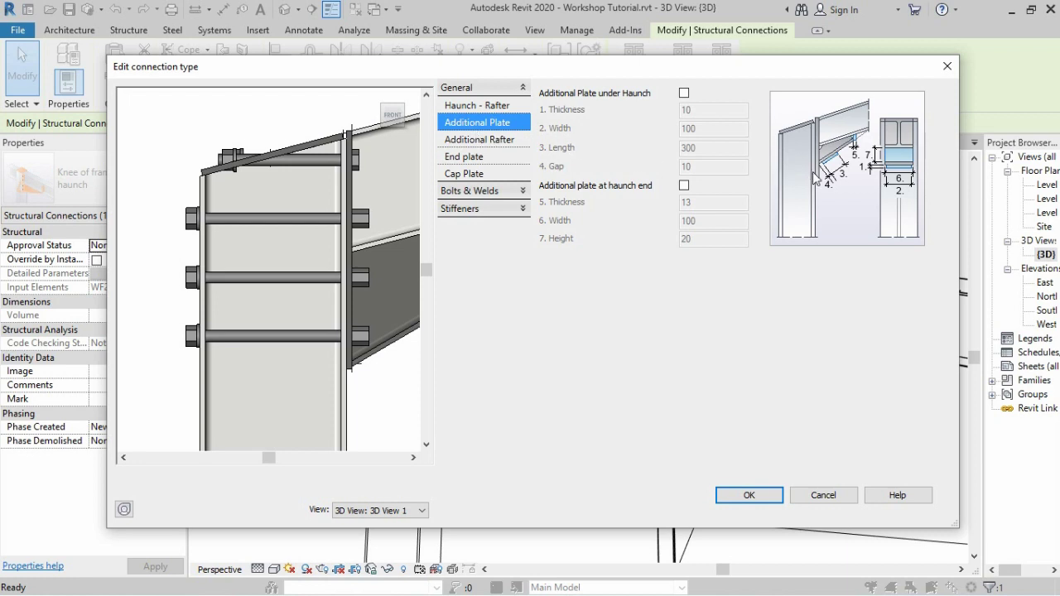
click(477, 108)
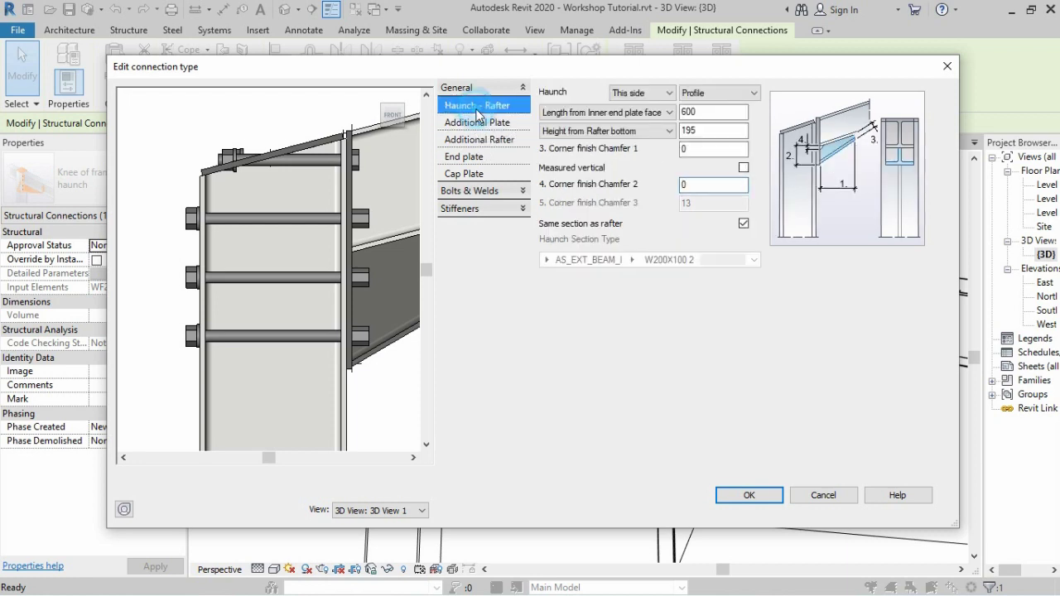
click(466, 157)
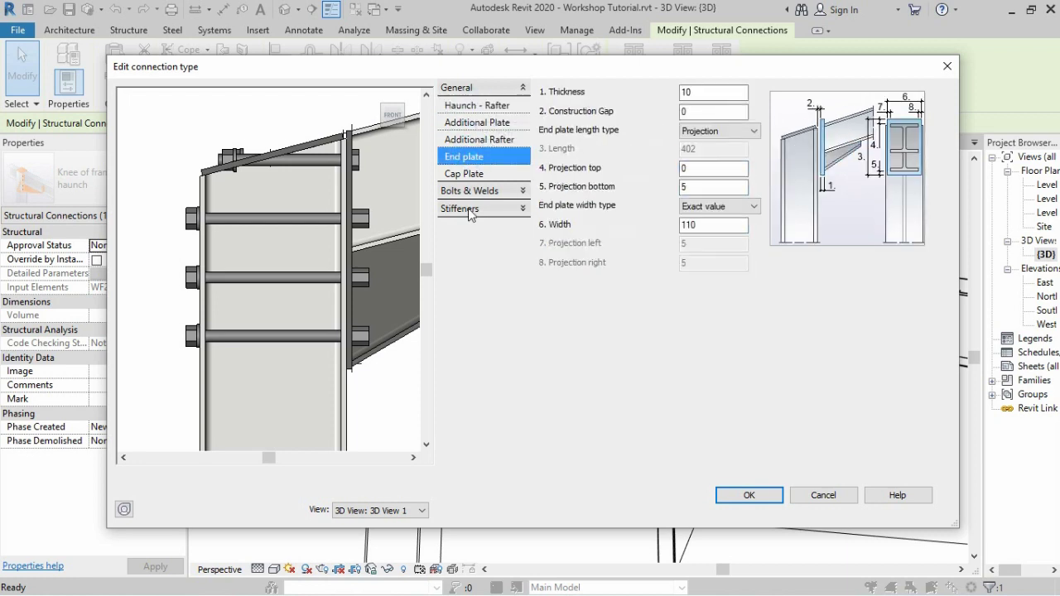
click(468, 209)
Step: Make stiffener 2 full depth with a thickness of 8
click(475, 142)
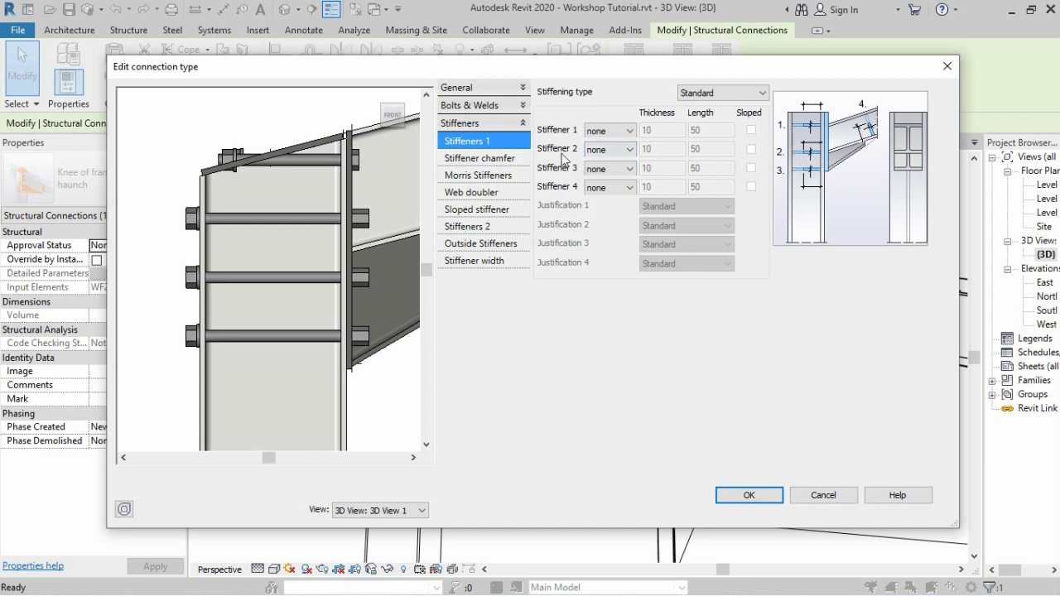
click(630, 150)
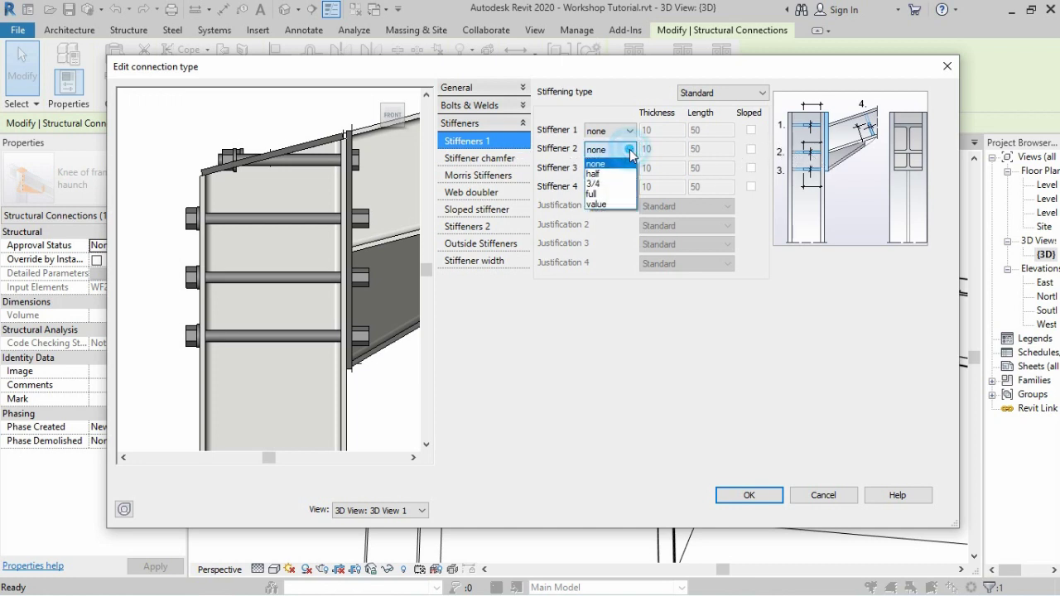
click(600, 190)
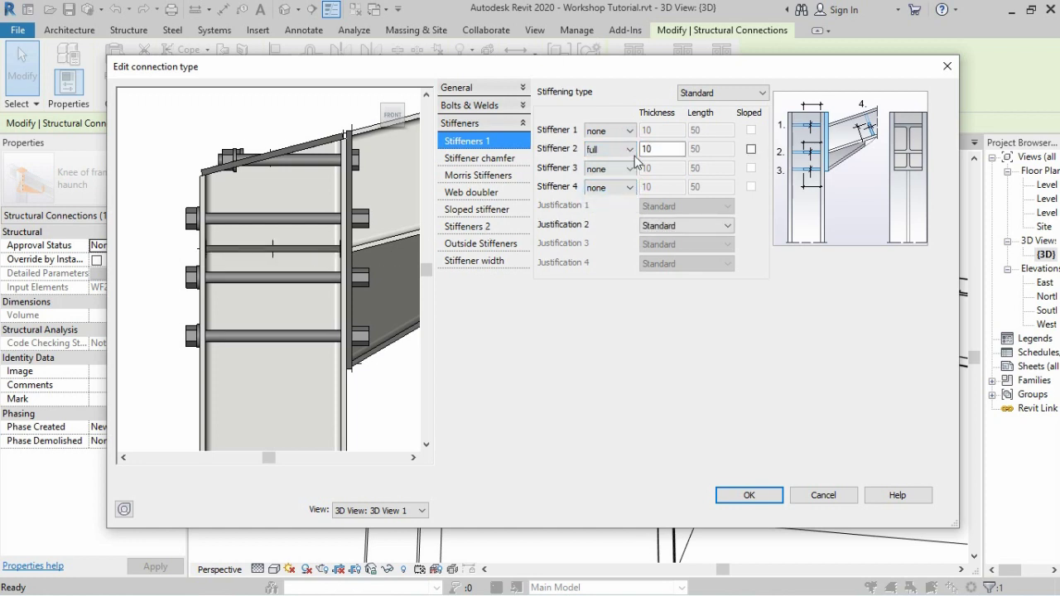
double_click(660, 149)
text(8)
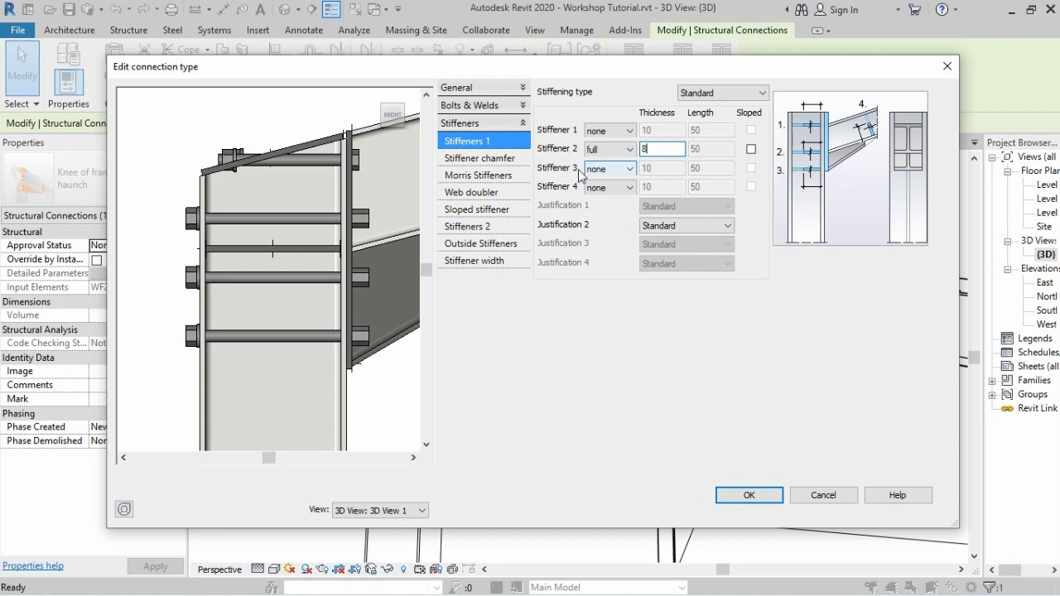
Step: Make stiffener 3 full depth with a thickness of 8
click(630, 170)
click(629, 170)
click(602, 214)
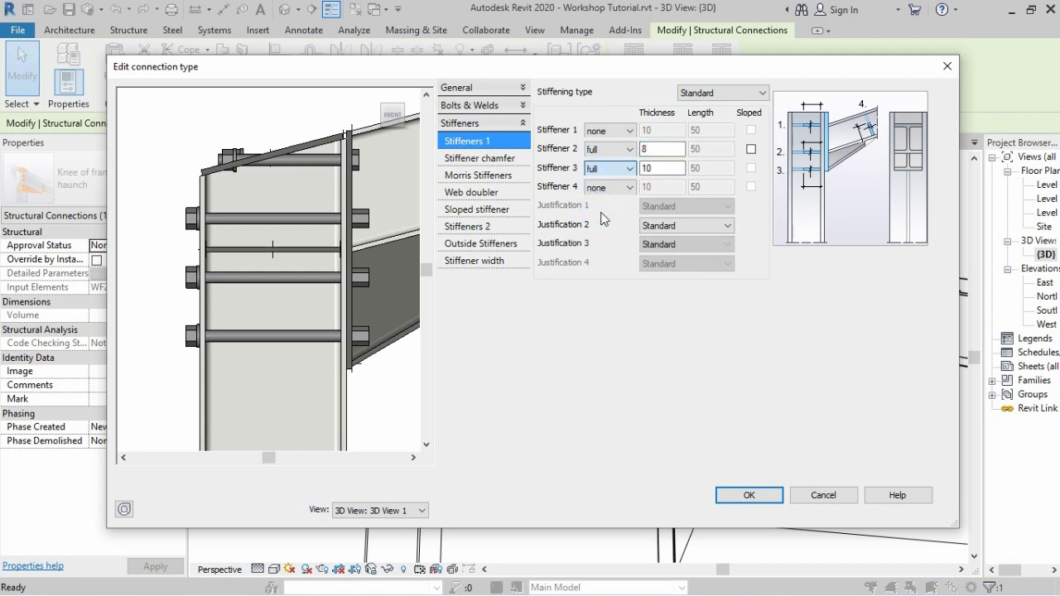
click(663, 168)
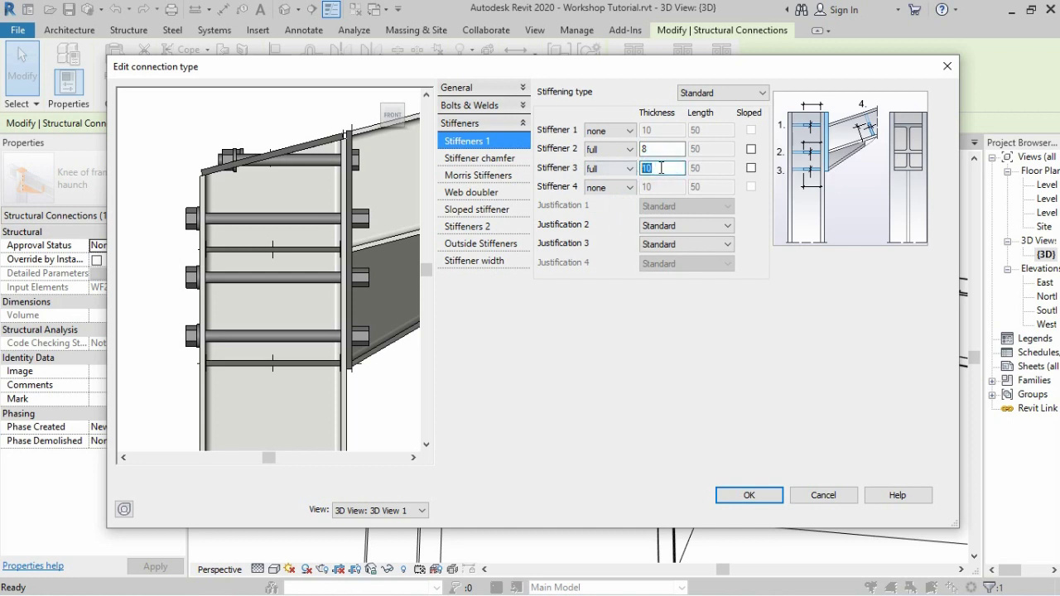
text(8)
Step: Make stiffener 4 full depth at 8 thick and commit it so the preview updates
click(667, 153)
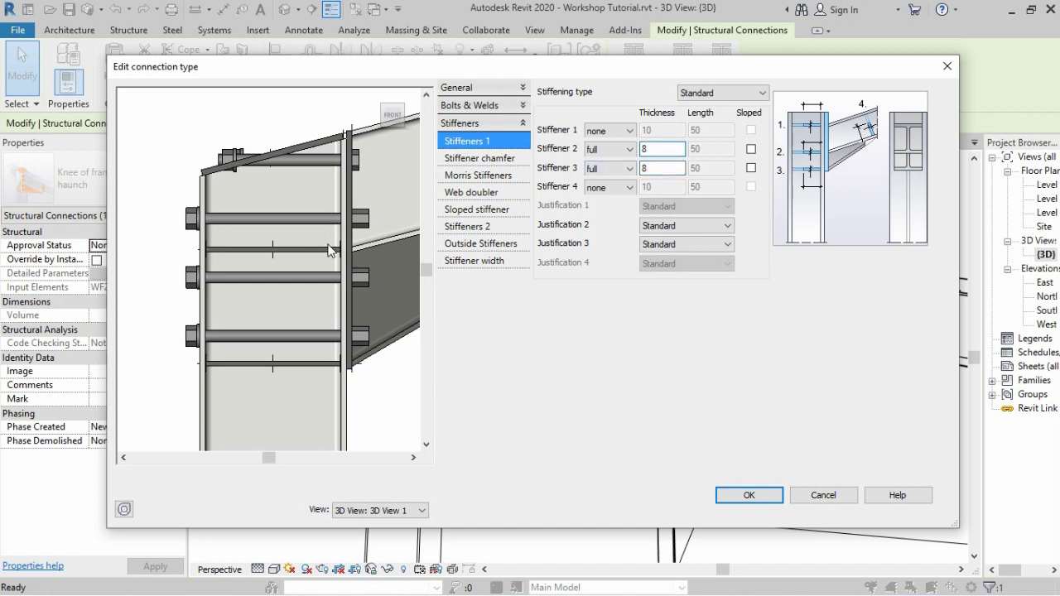
scroll(240, 252, down, 1)
scroll(240, 252, down, 1)
scroll(240, 252, up, 1)
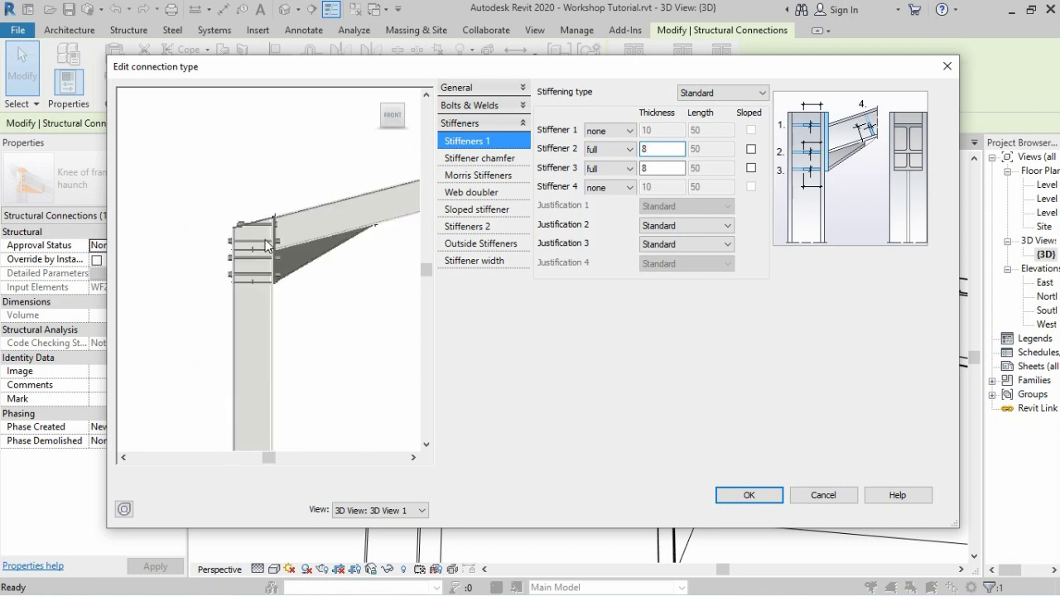
scroll(298, 240, up, 1)
scroll(355, 223, up, 2)
scroll(348, 238, up, 1)
scroll(347, 240, up, 1)
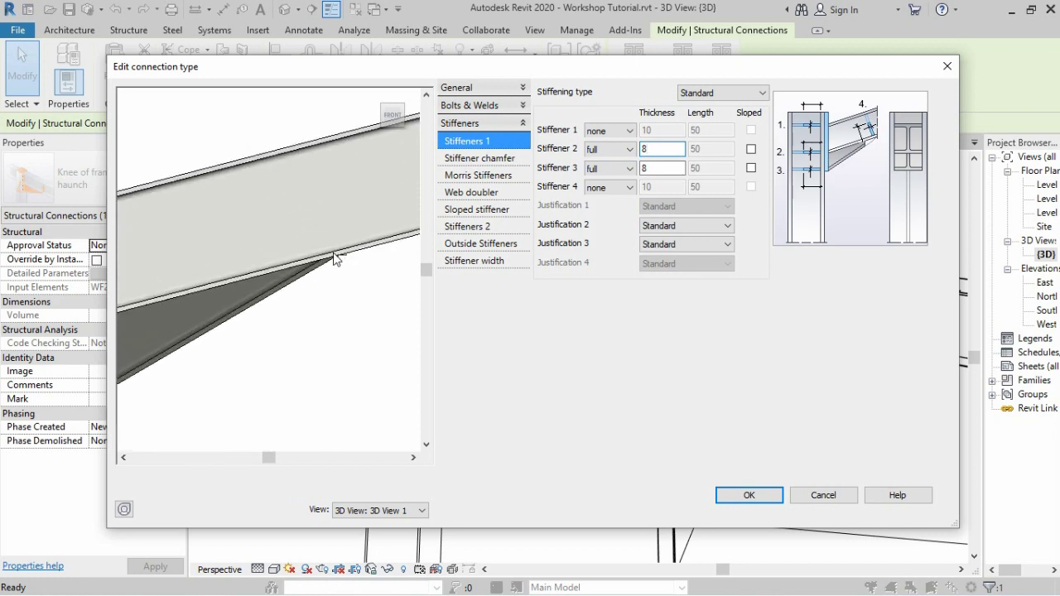
scroll(294, 169, up, 1)
scroll(297, 169, up, 1)
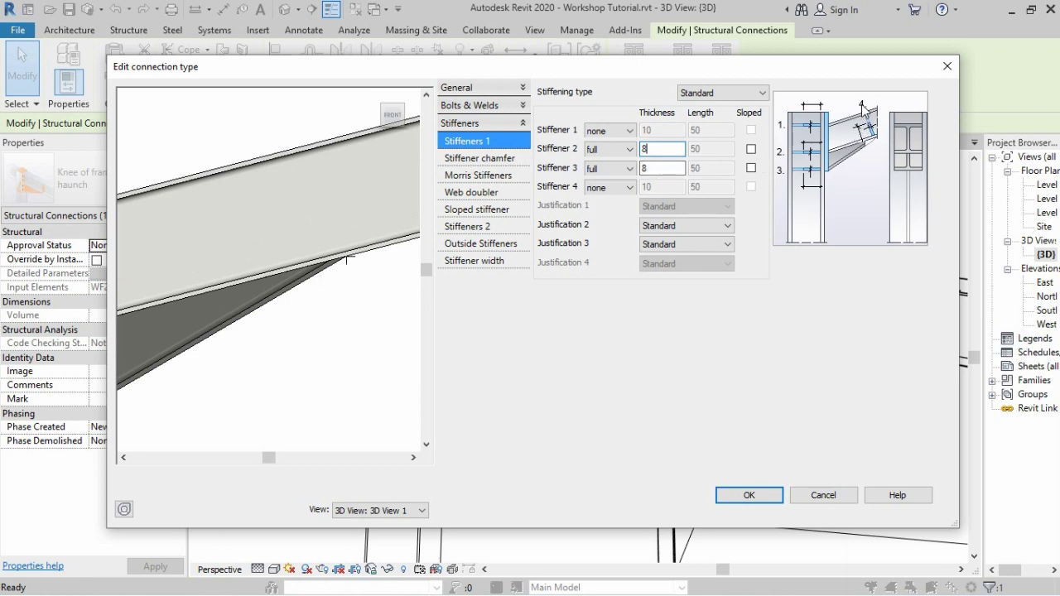
click(628, 191)
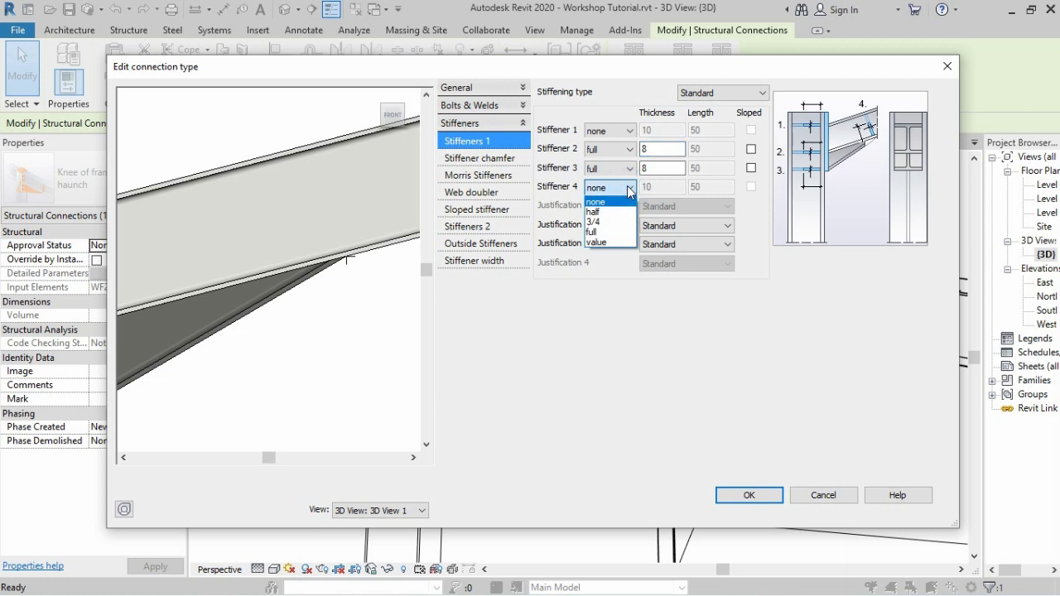
click(601, 233)
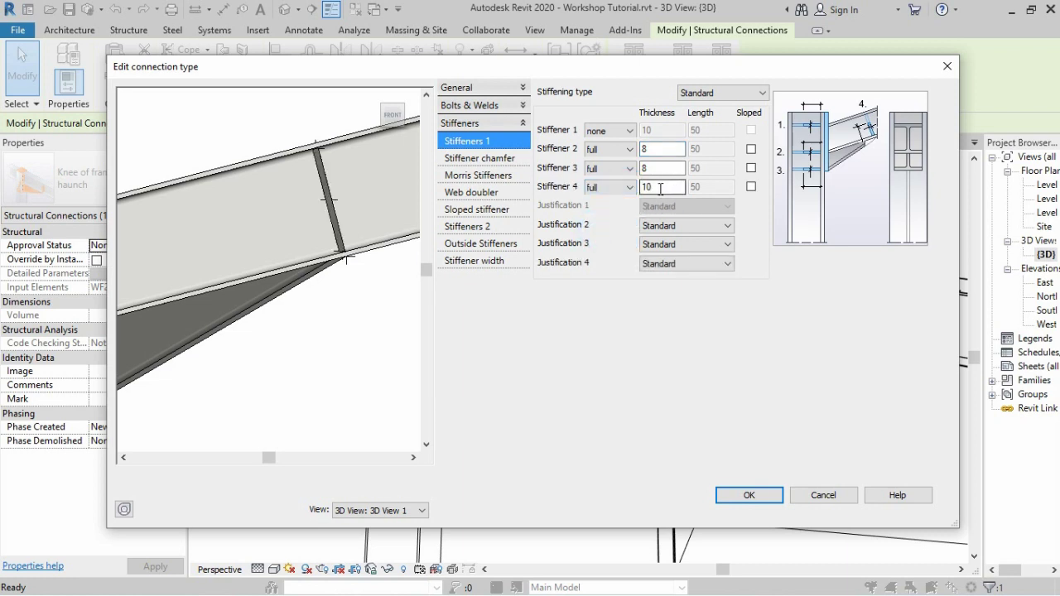
double_click(661, 189)
text(8)
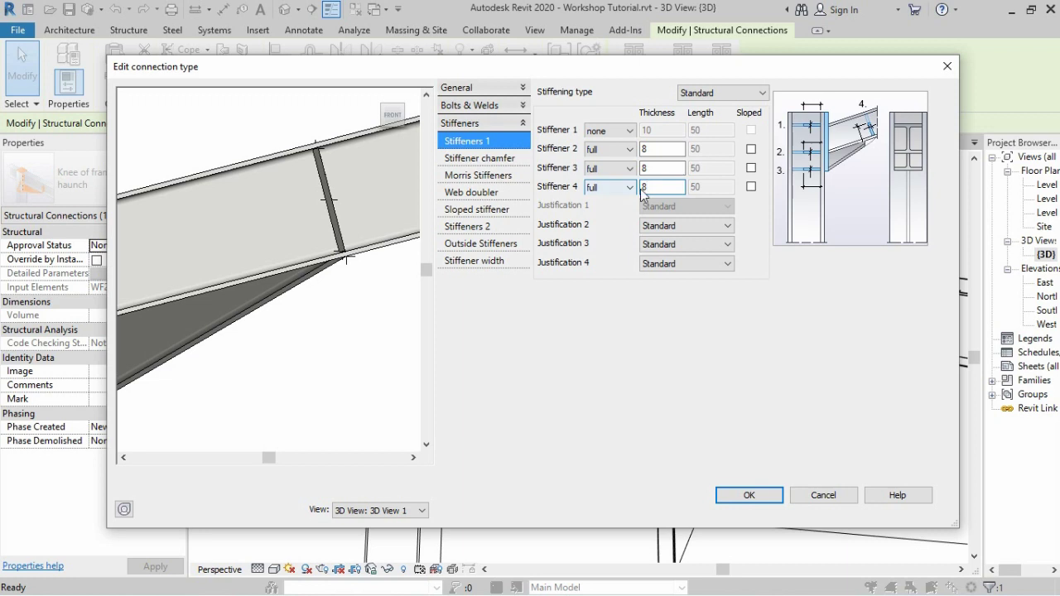
click(660, 168)
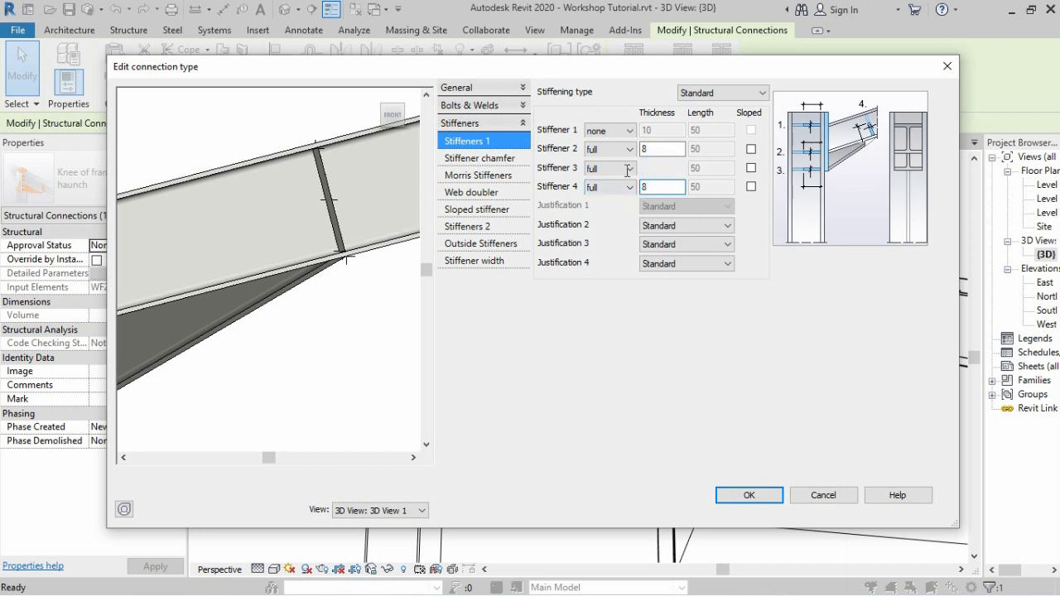
scroll(219, 250, up, 2)
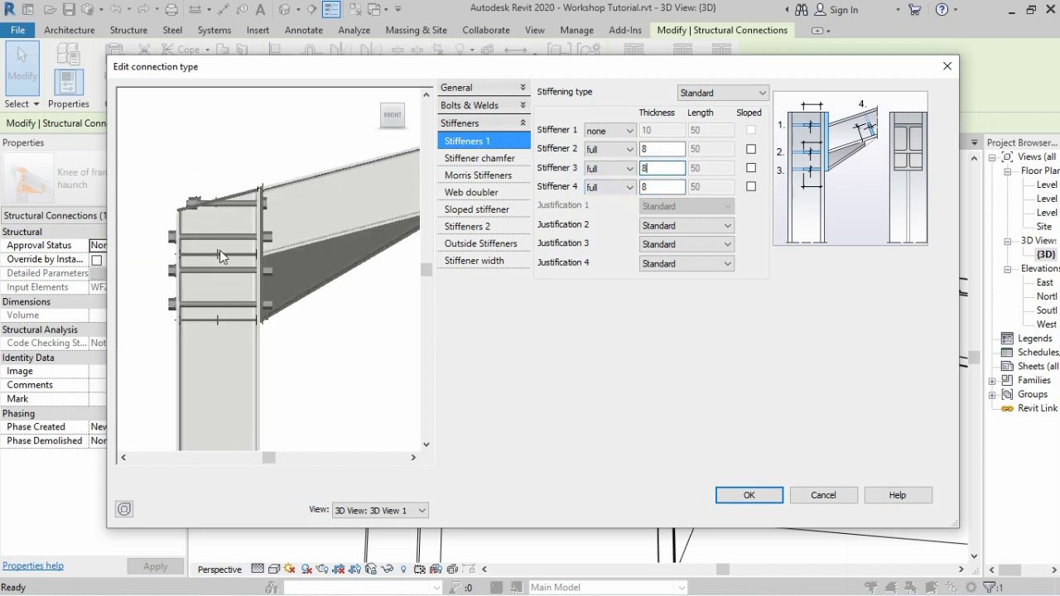
scroll(224, 249, up, 2)
scroll(234, 245, up, 2)
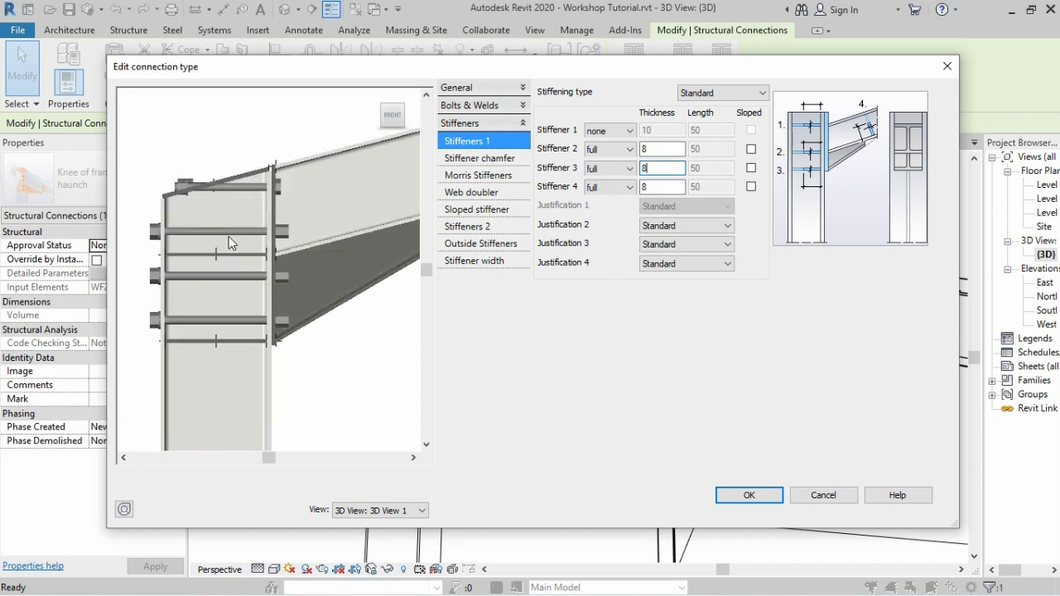
scroll(337, 270, up, 2)
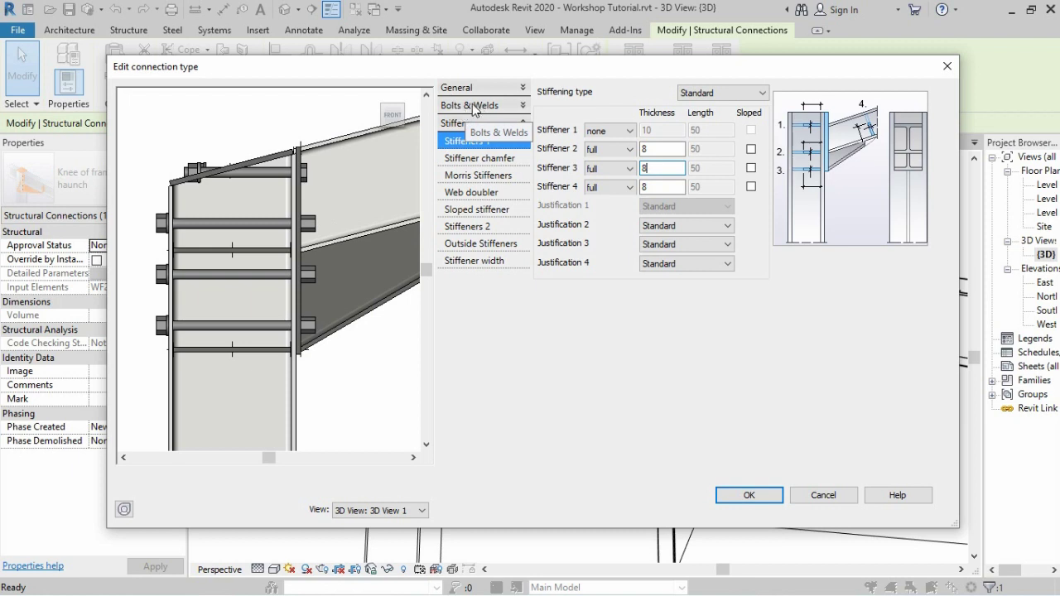
click(472, 104)
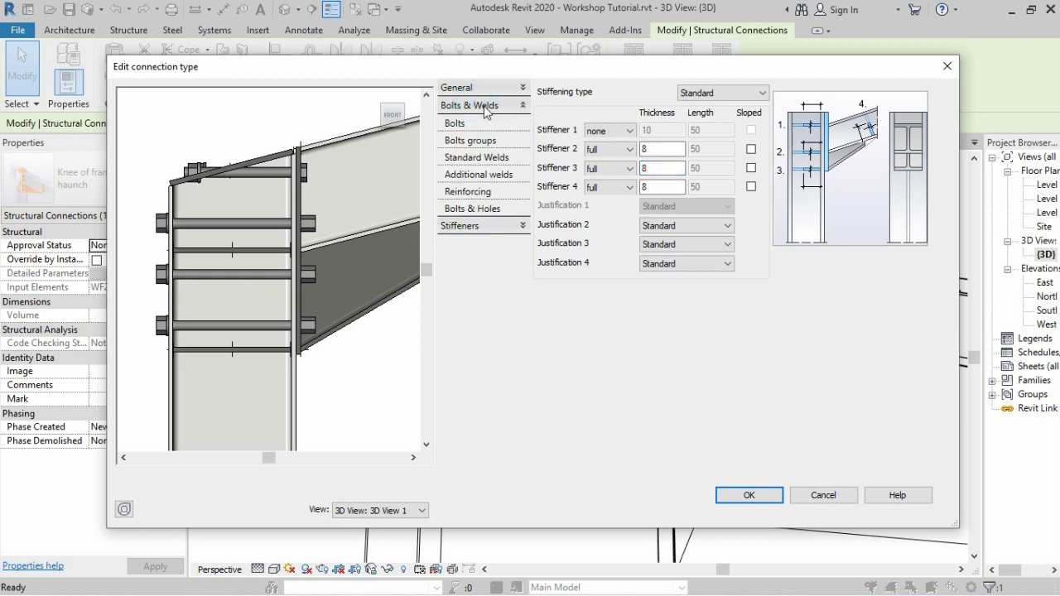
click(462, 131)
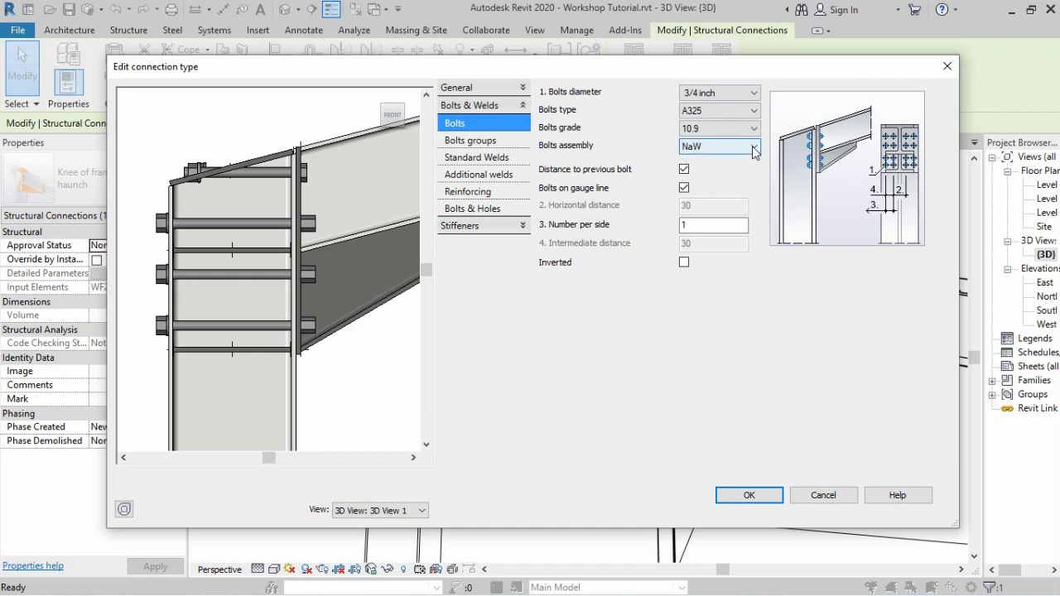
click(754, 149)
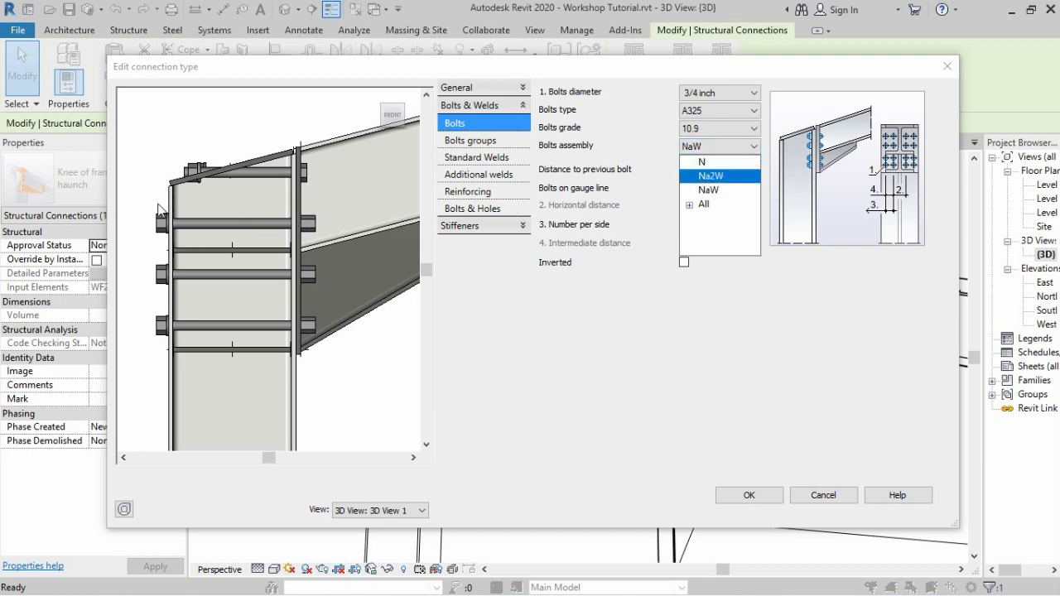
scroll(165, 212, up, 2)
scroll(174, 235, up, 2)
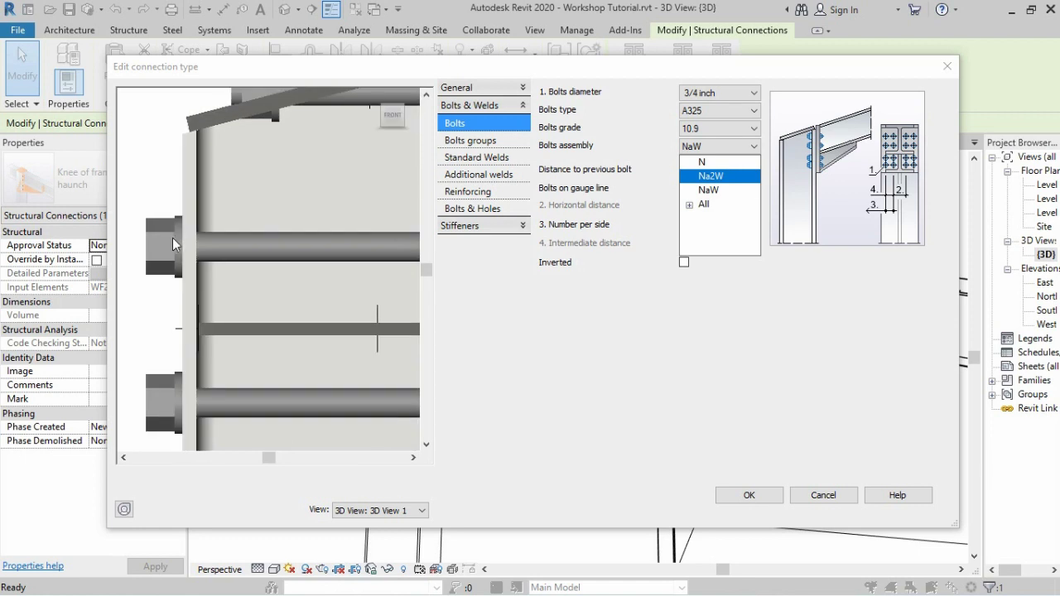
scroll(174, 248, down, 1)
scroll(179, 230, down, 1)
scroll(181, 229, down, 1)
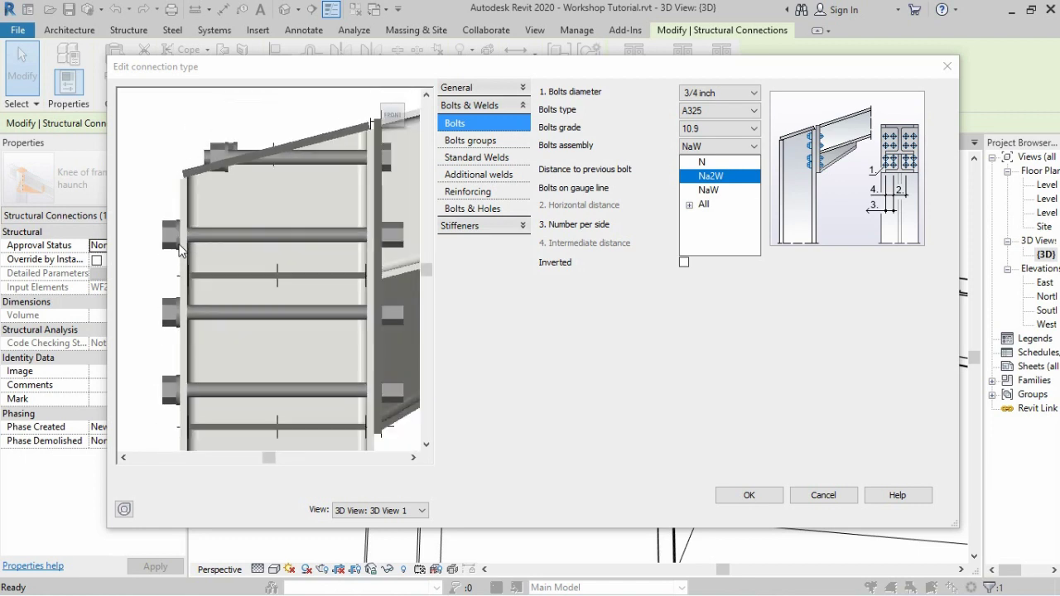
scroll(184, 229, down, 1)
scroll(285, 234, up, 1)
scroll(299, 192, up, 1)
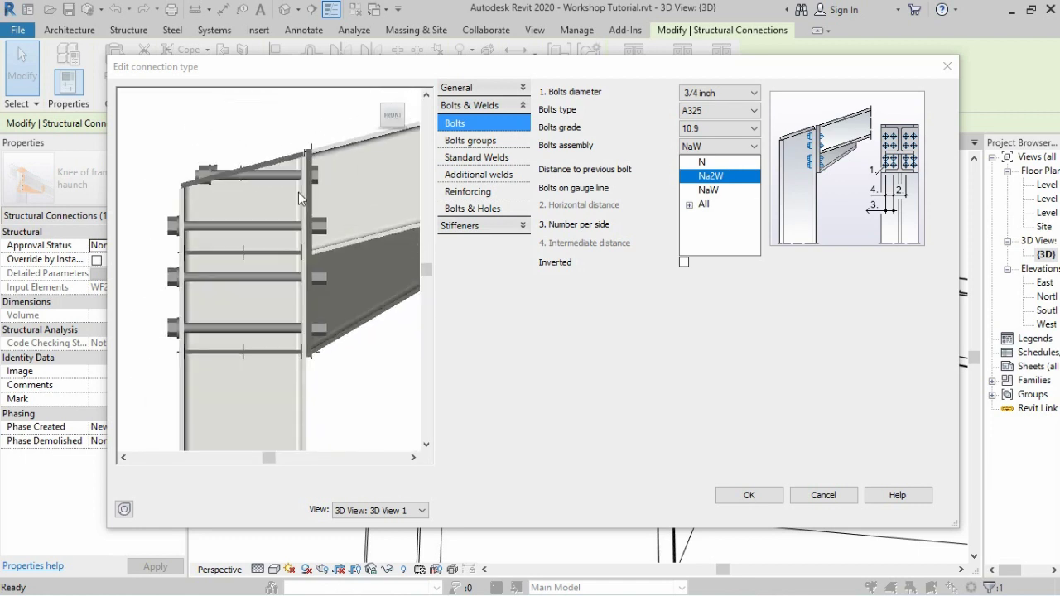
scroll(321, 168, up, 1)
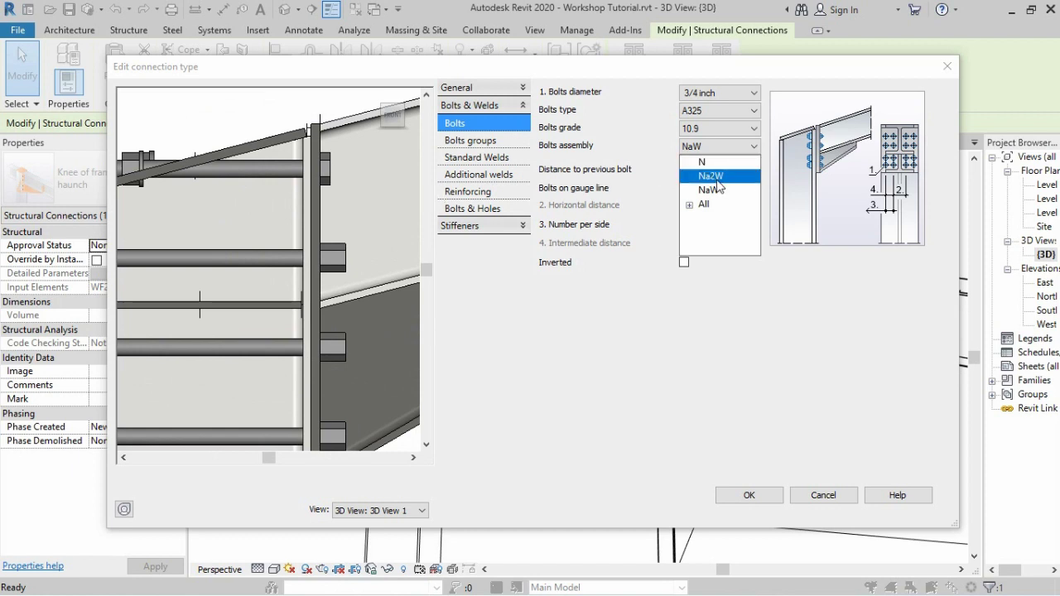
click(717, 179)
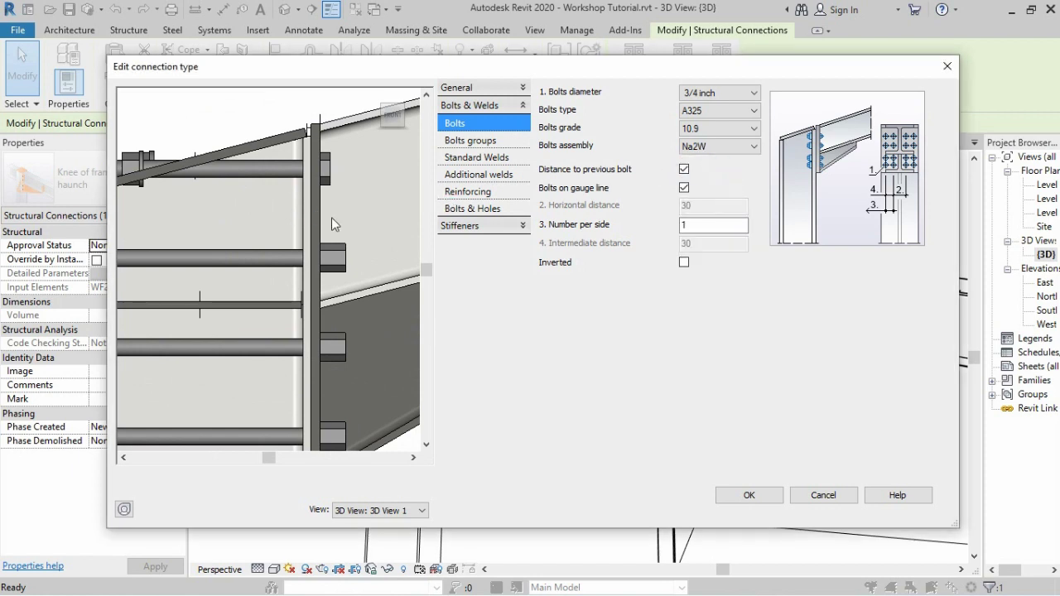
scroll(350, 214, down, 1)
scroll(185, 249, down, 1)
scroll(186, 250, down, 1)
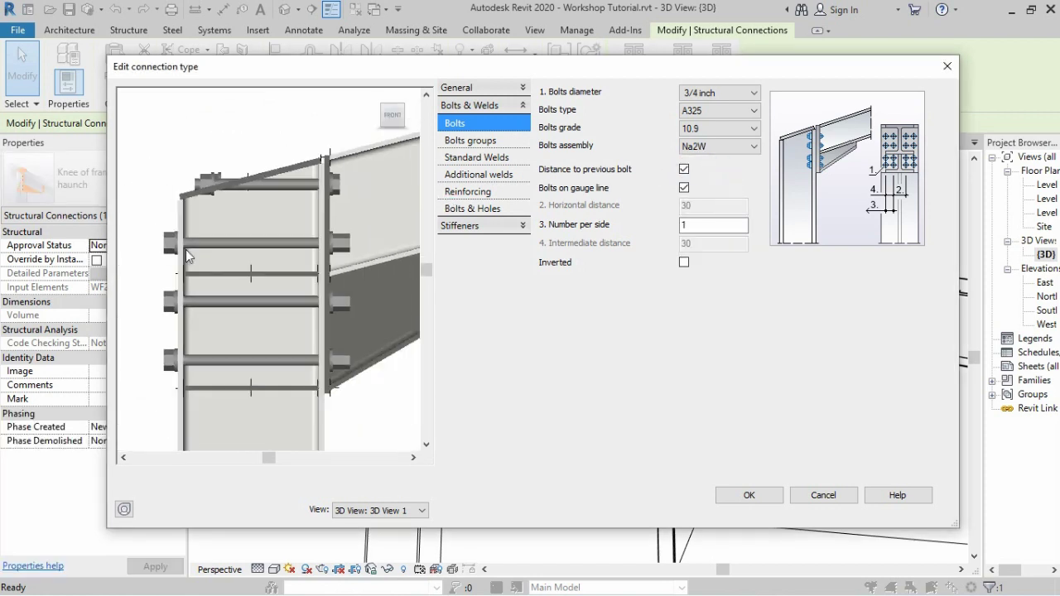
scroll(313, 252, up, 1)
scroll(330, 246, up, 1)
scroll(330, 246, down, 2)
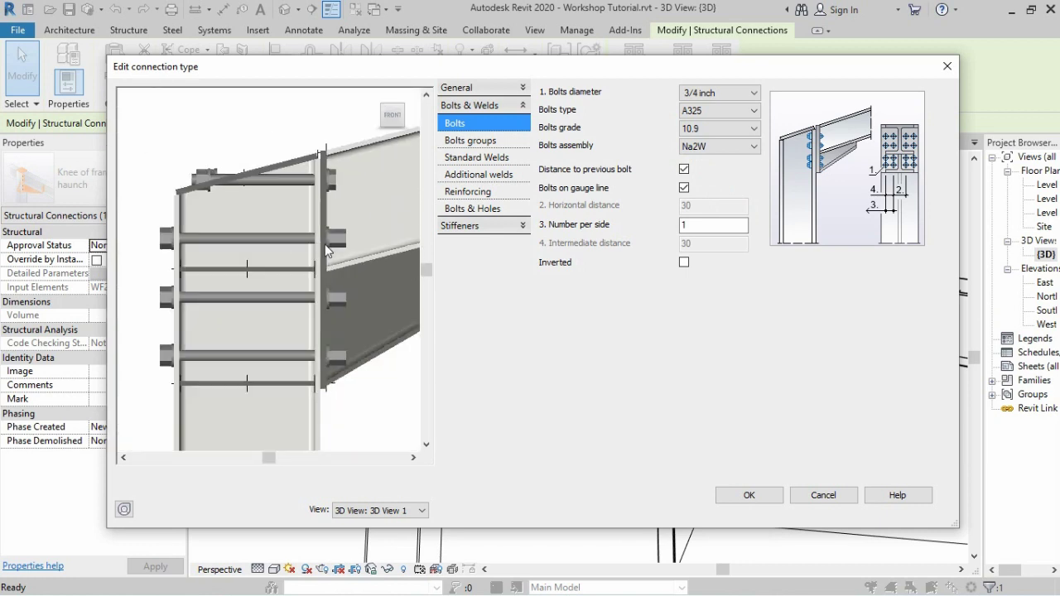
scroll(328, 251, down, 1)
scroll(273, 262, up, 1)
scroll(273, 262, down, 1)
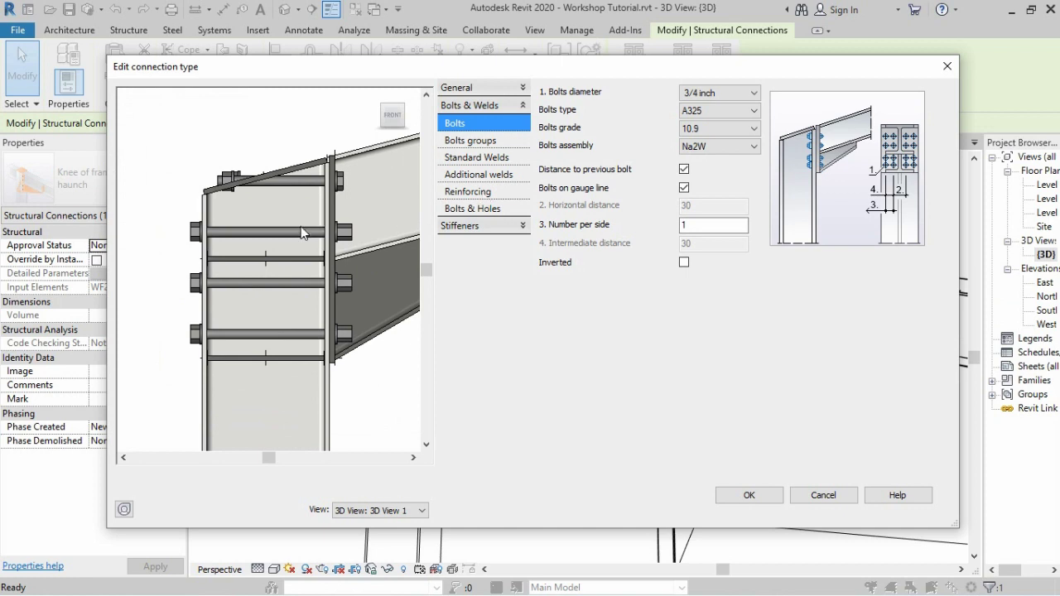
scroll(301, 226, up, 1)
scroll(334, 243, up, 1)
scroll(334, 243, down, 1)
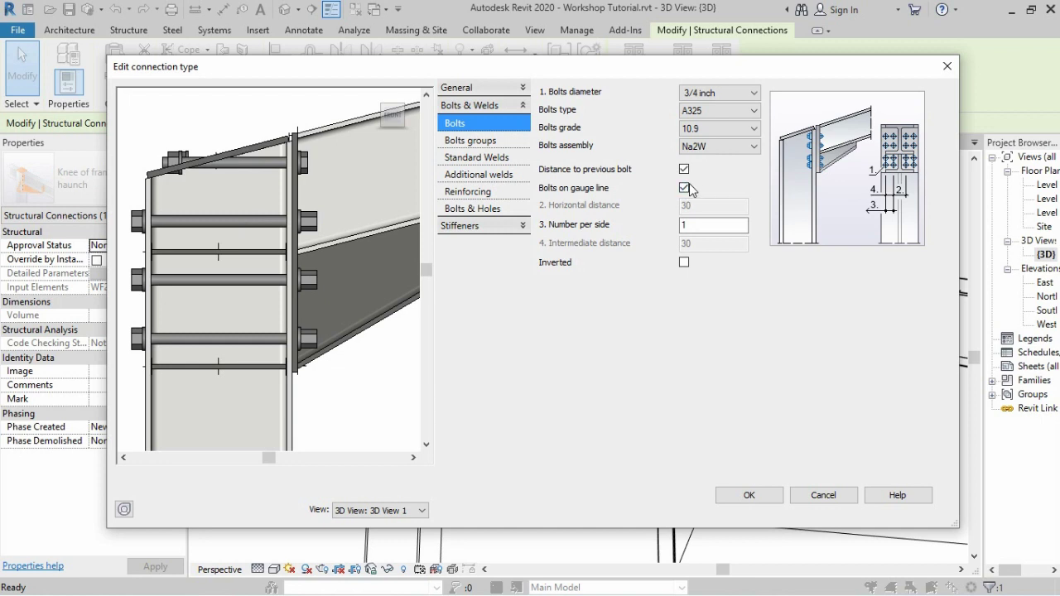
Step: Take the bolts off the gauge line and set horizontal distance to 60
click(684, 189)
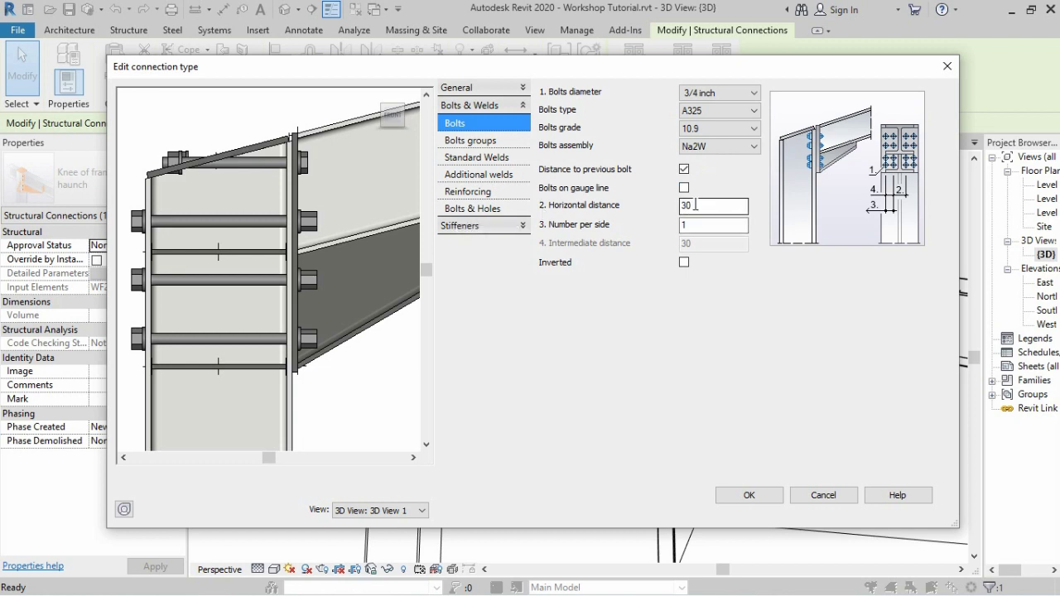
drag(696, 205, 677, 206)
text(60)
key(Return)
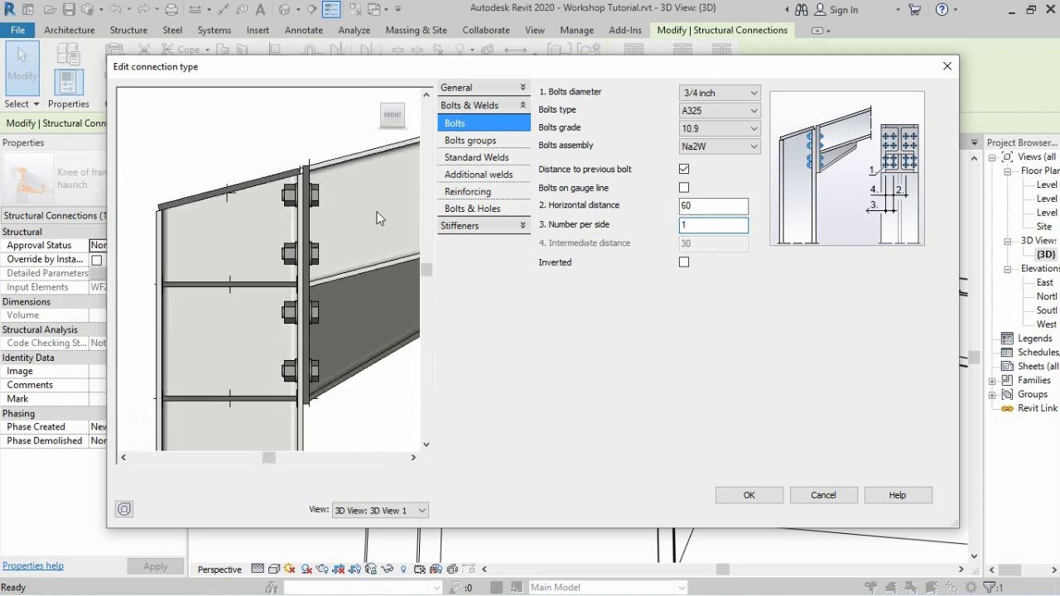
scroll(341, 205, up, 1)
scroll(333, 195, up, 2)
scroll(319, 191, up, 2)
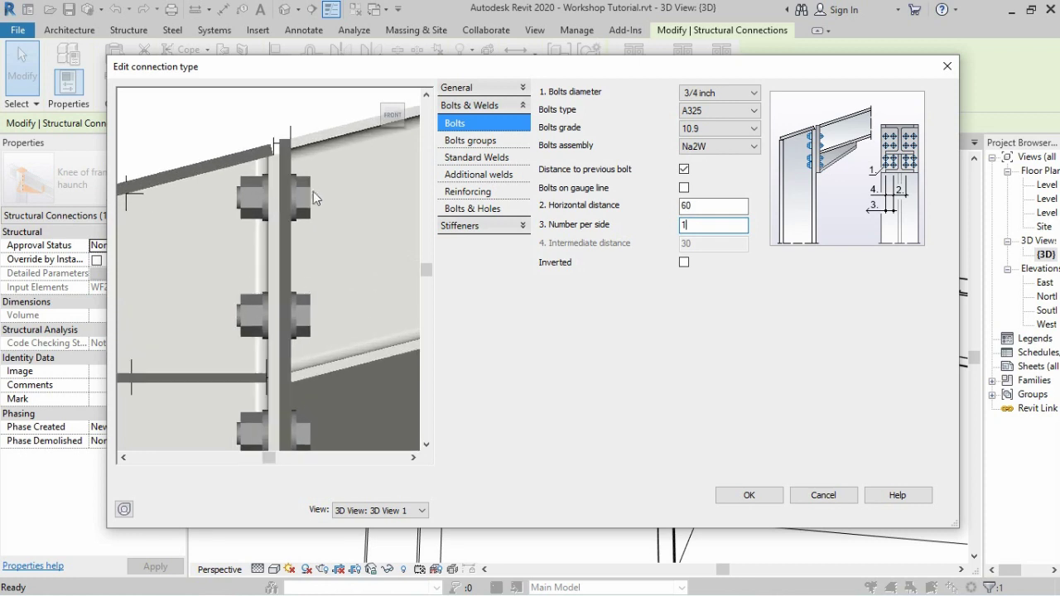
scroll(298, 202, up, 2)
scroll(294, 202, up, 1)
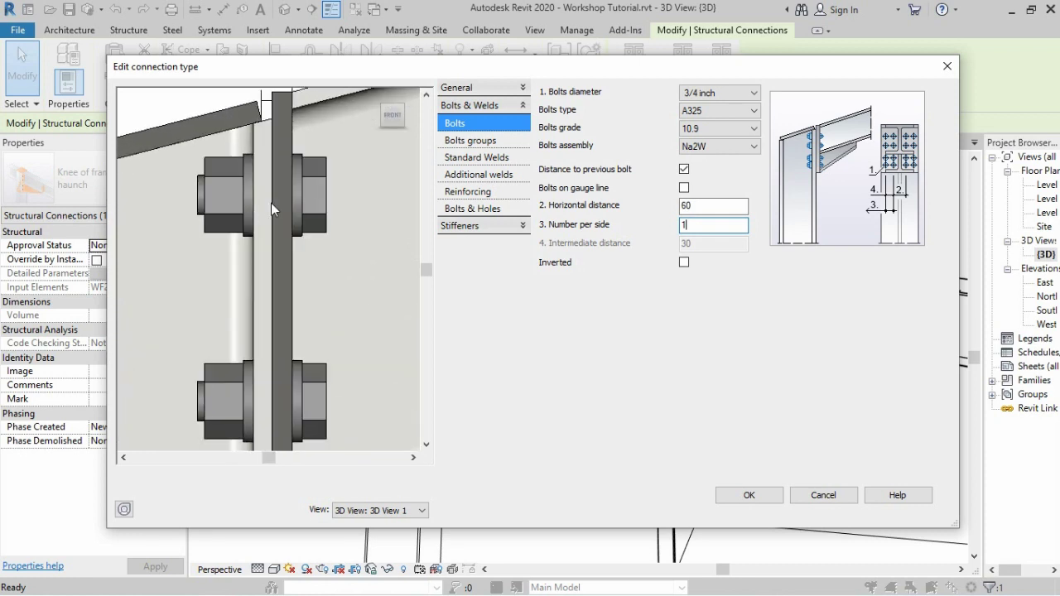
scroll(299, 198, down, 2)
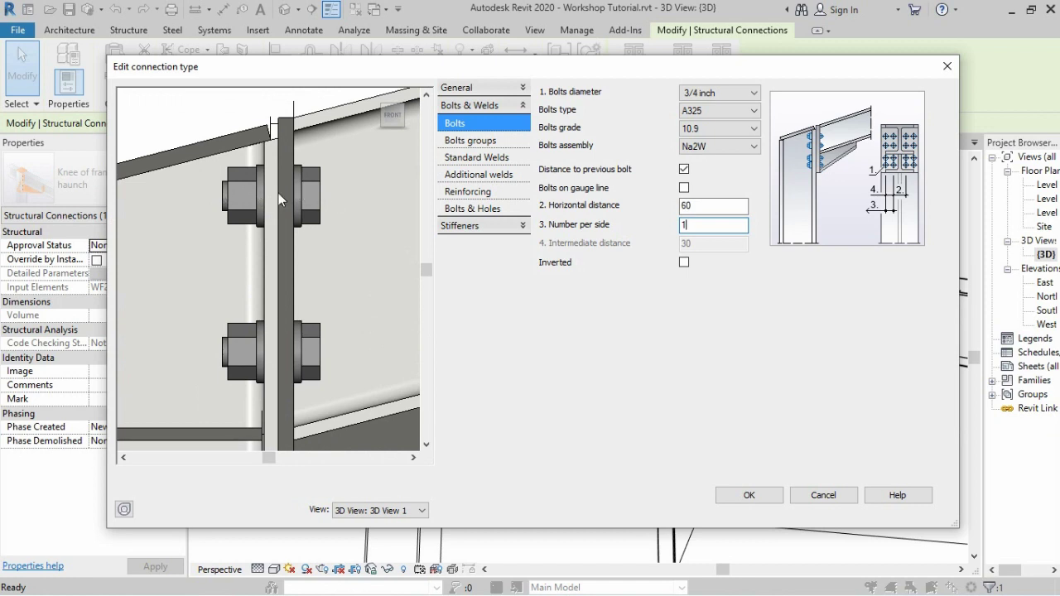
scroll(278, 193, down, 2)
scroll(291, 358, up, 1)
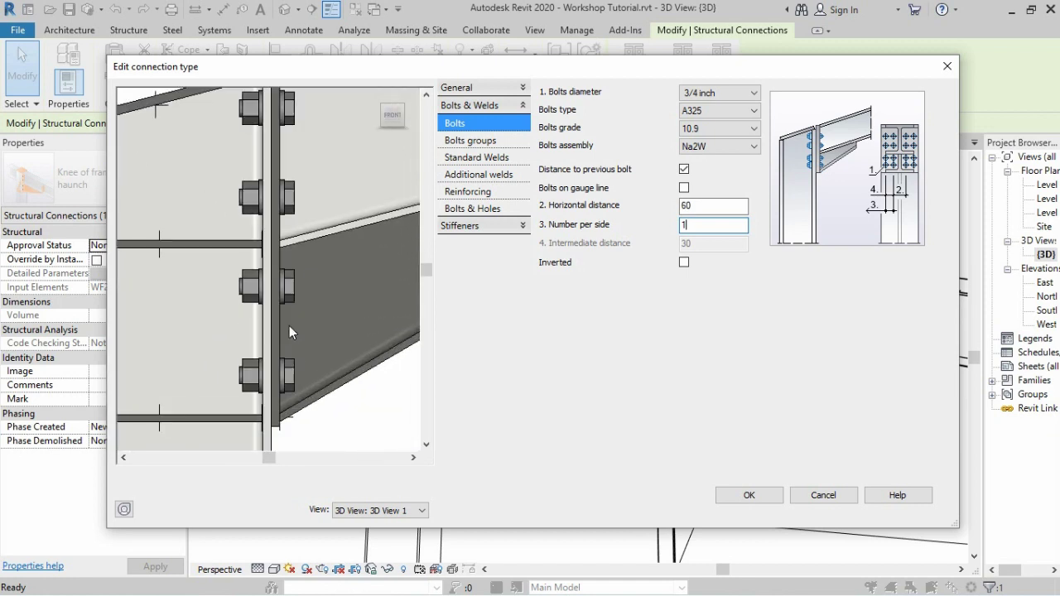
scroll(289, 326, down, 1)
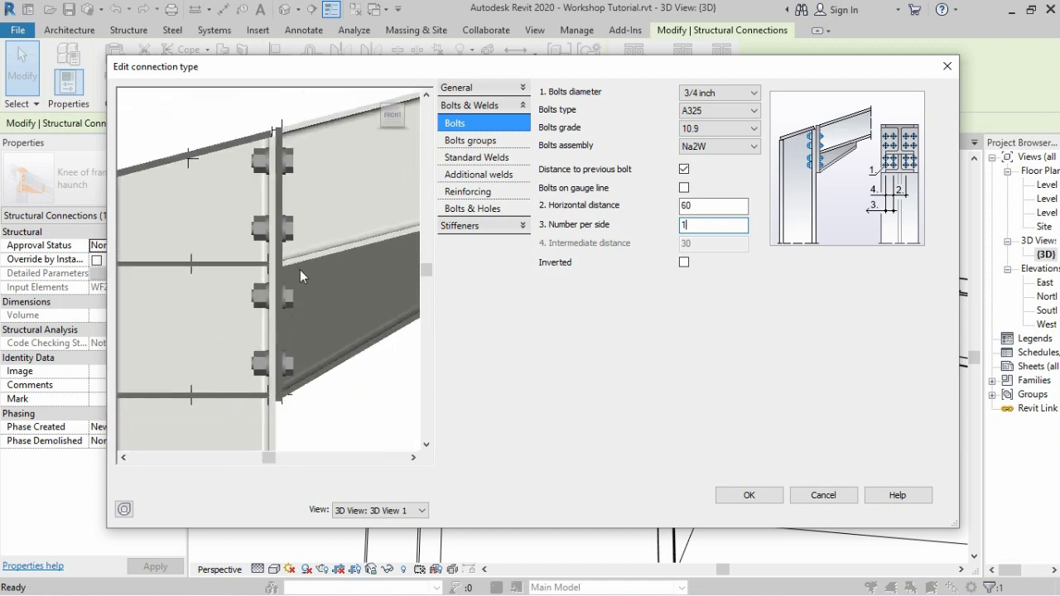
Step: Invert the knee connection's bolt arrangement
click(683, 263)
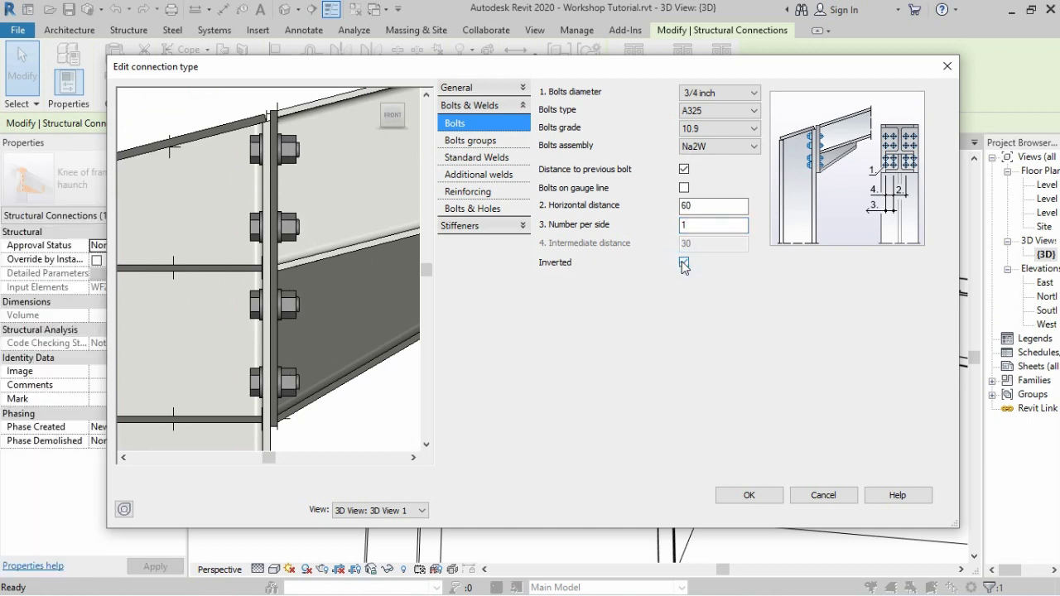
scroll(273, 135, up, 2)
scroll(273, 135, up, 2)
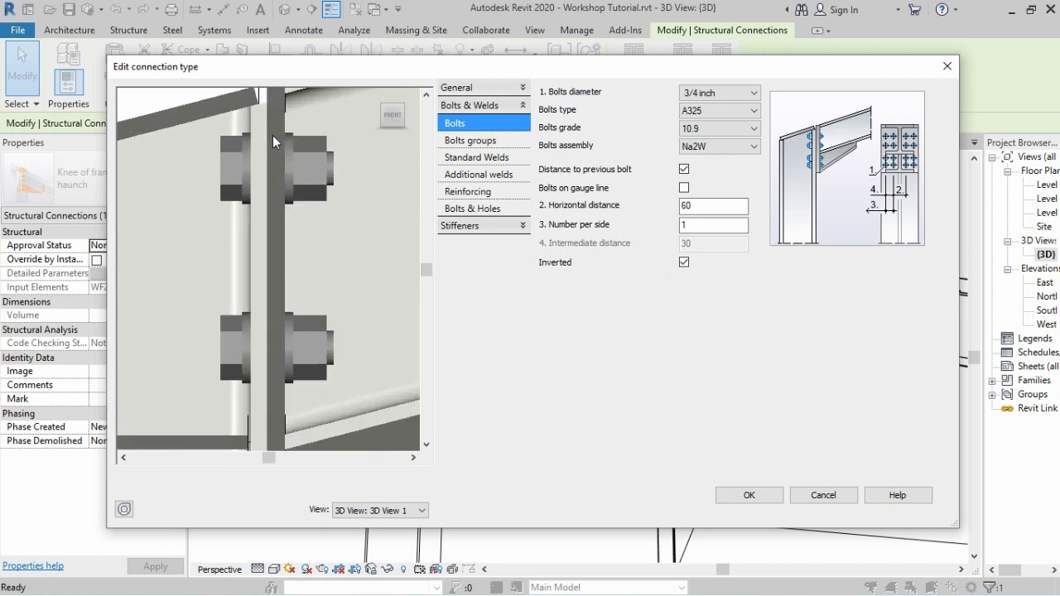
scroll(243, 188, up, 1)
scroll(242, 190, down, 2)
scroll(253, 195, down, 2)
scroll(261, 200, down, 2)
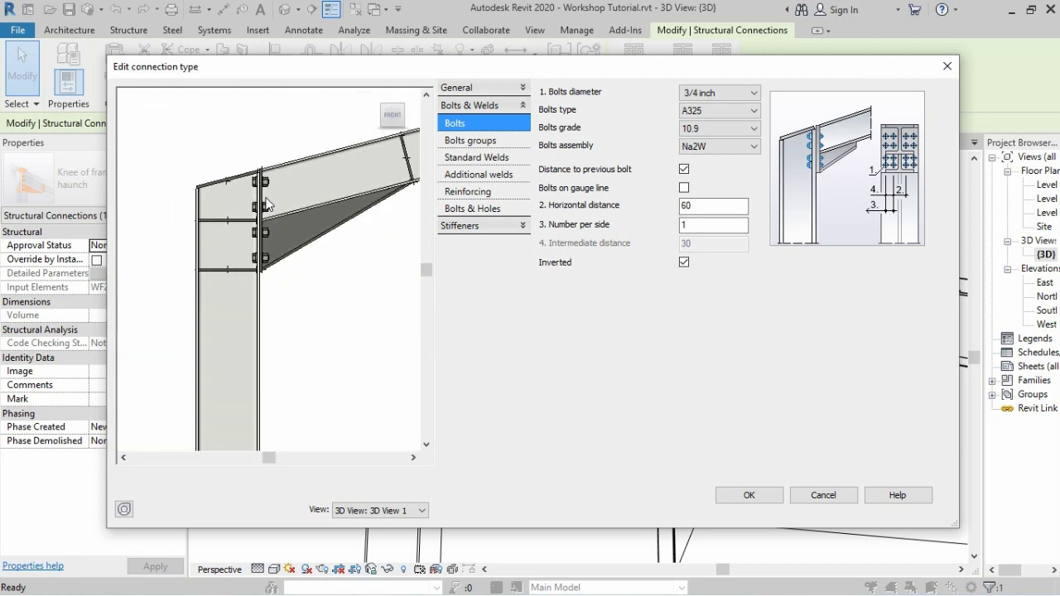
scroll(258, 198, down, 1)
scroll(274, 195, down, 1)
scroll(274, 194, down, 1)
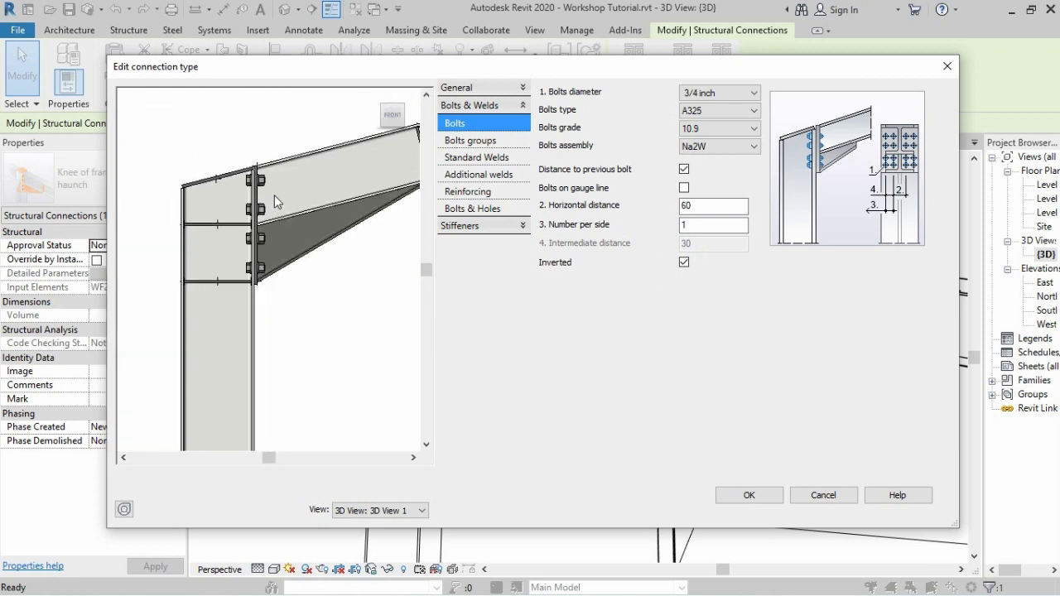
scroll(272, 204, up, 2)
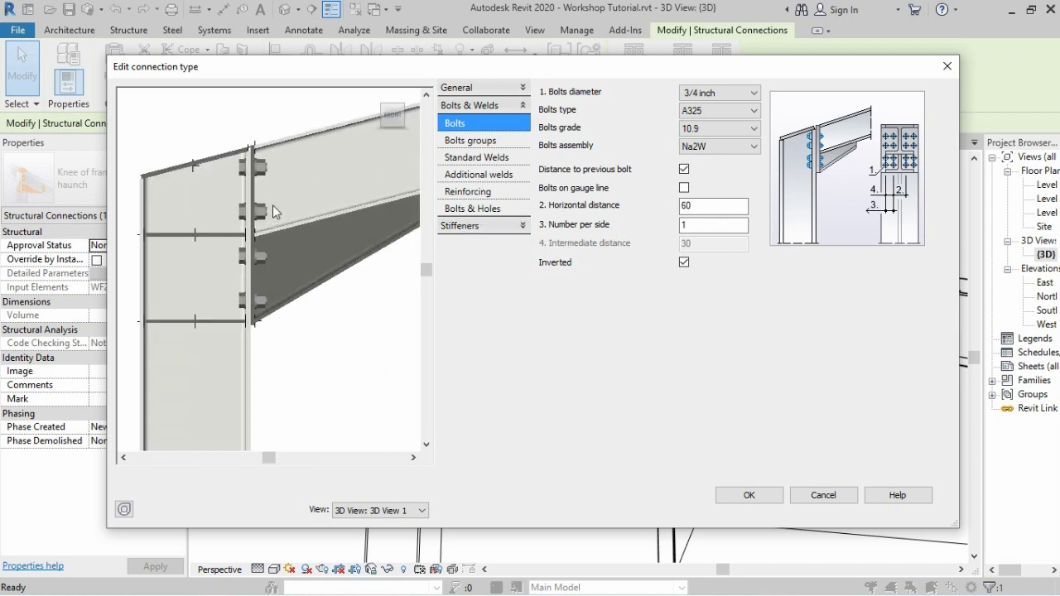
scroll(339, 200, up, 1)
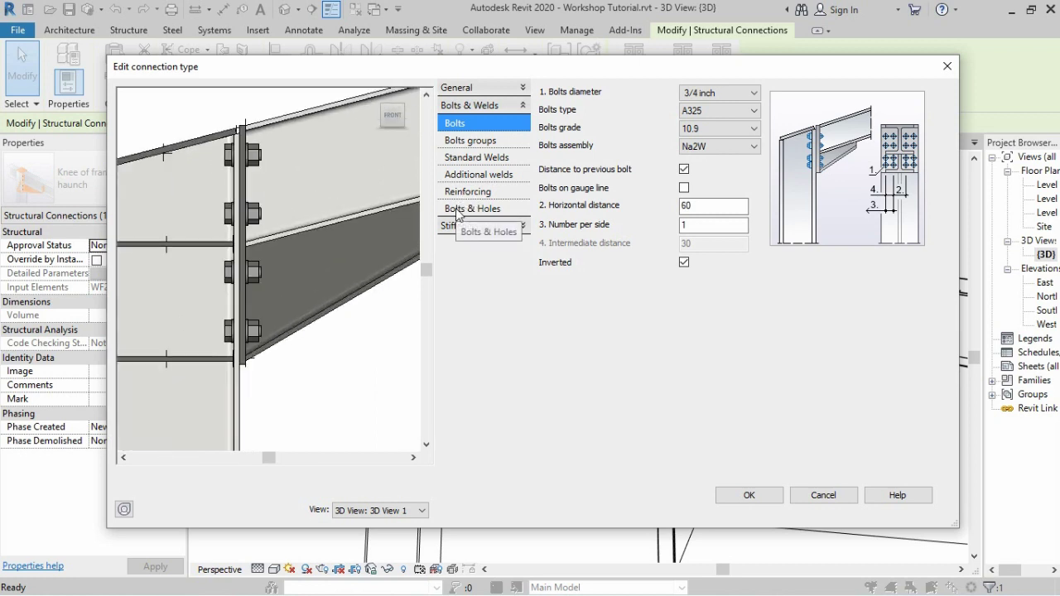
Step: Set bolt Group 1's intermediate distance to 90
click(464, 141)
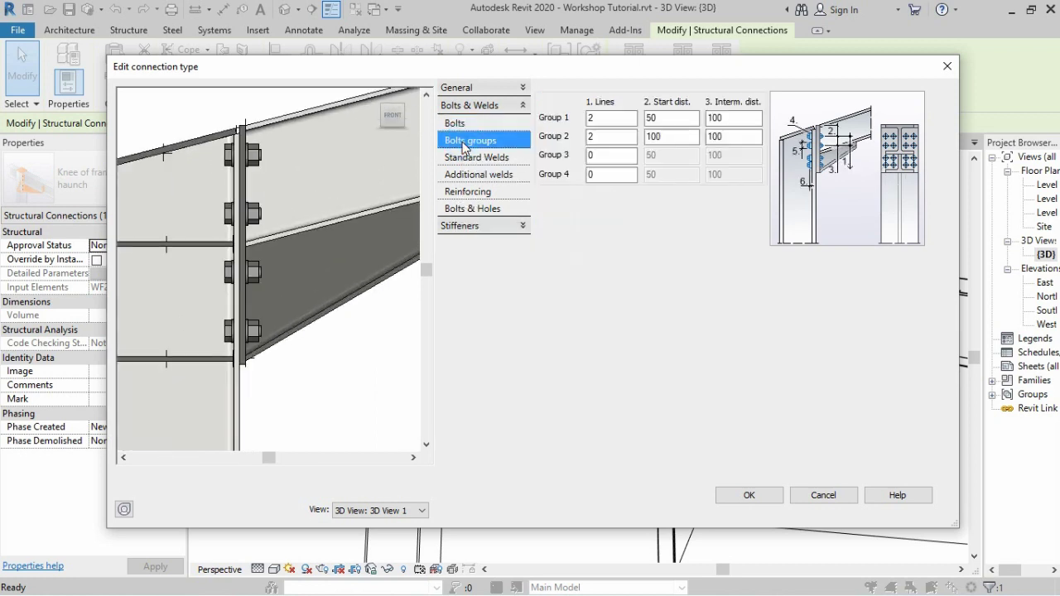
click(601, 137)
click(663, 117)
drag(725, 118, 714, 117)
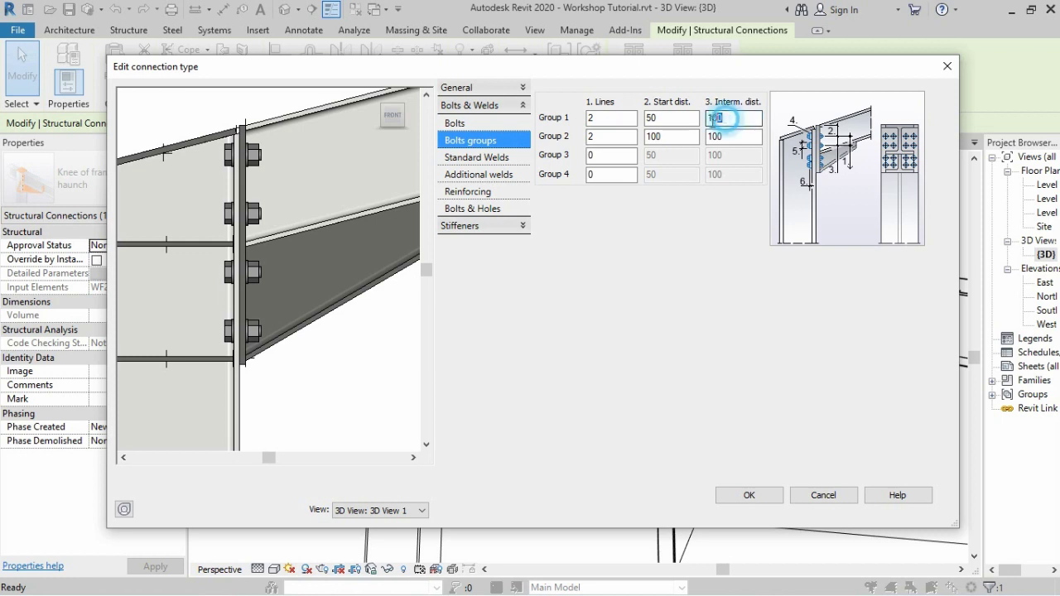
double_click(714, 117)
text(90)
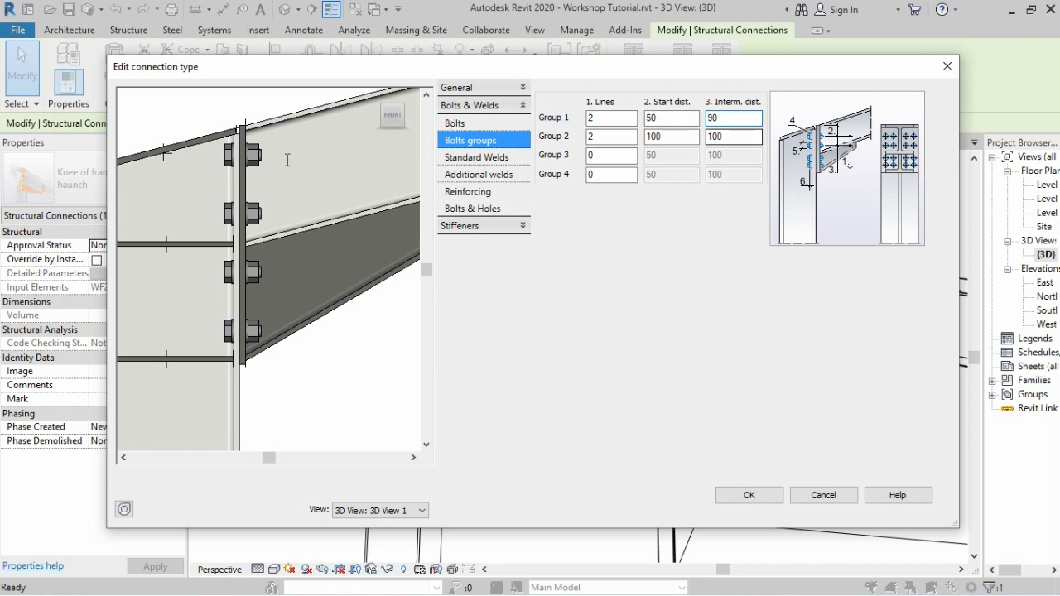
text(100)
key(Return)
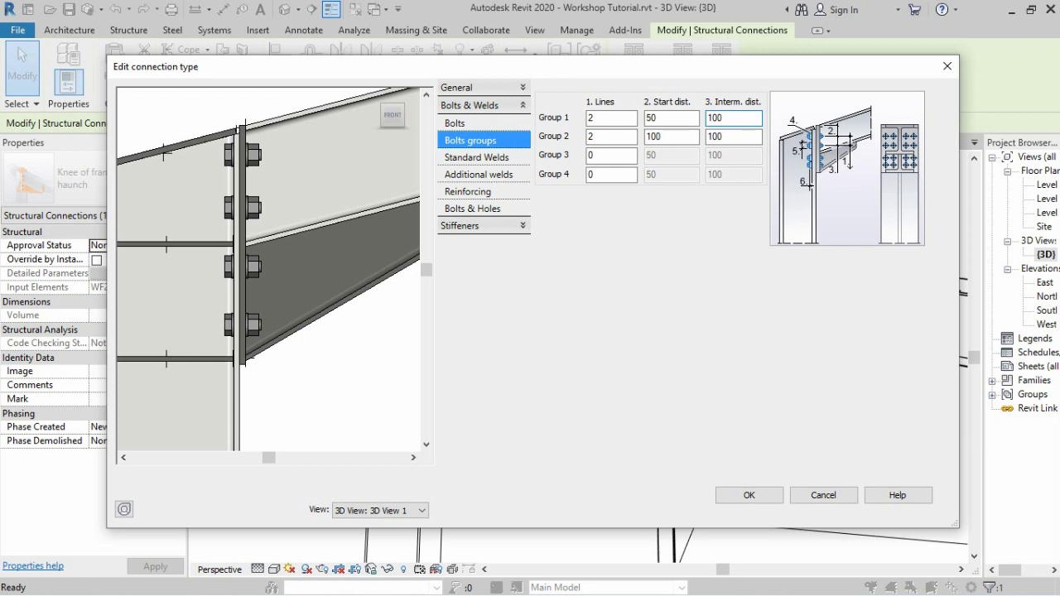
click(733, 118)
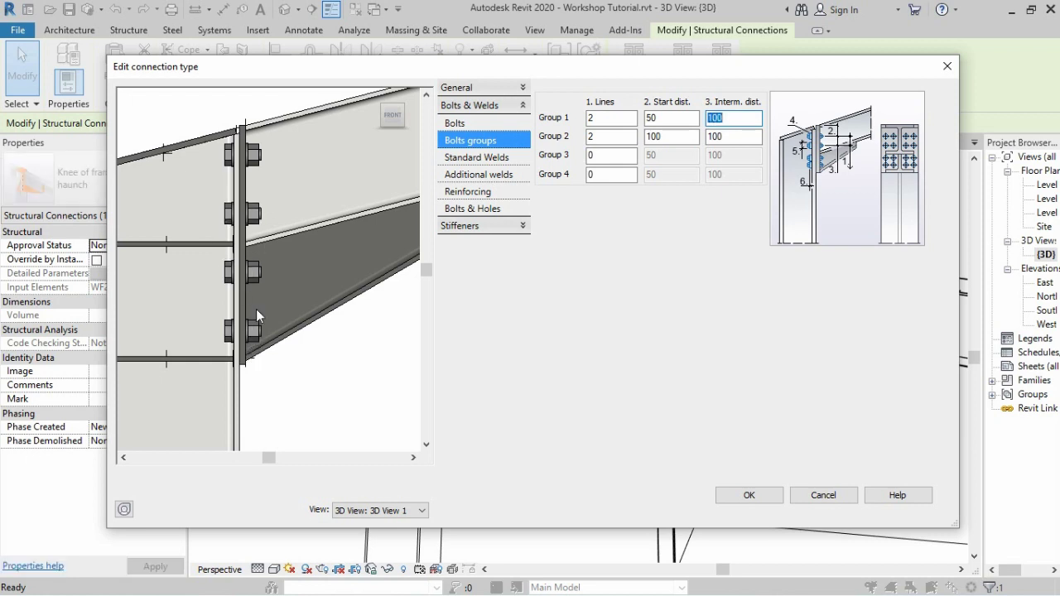
scroll(253, 331, up, 3)
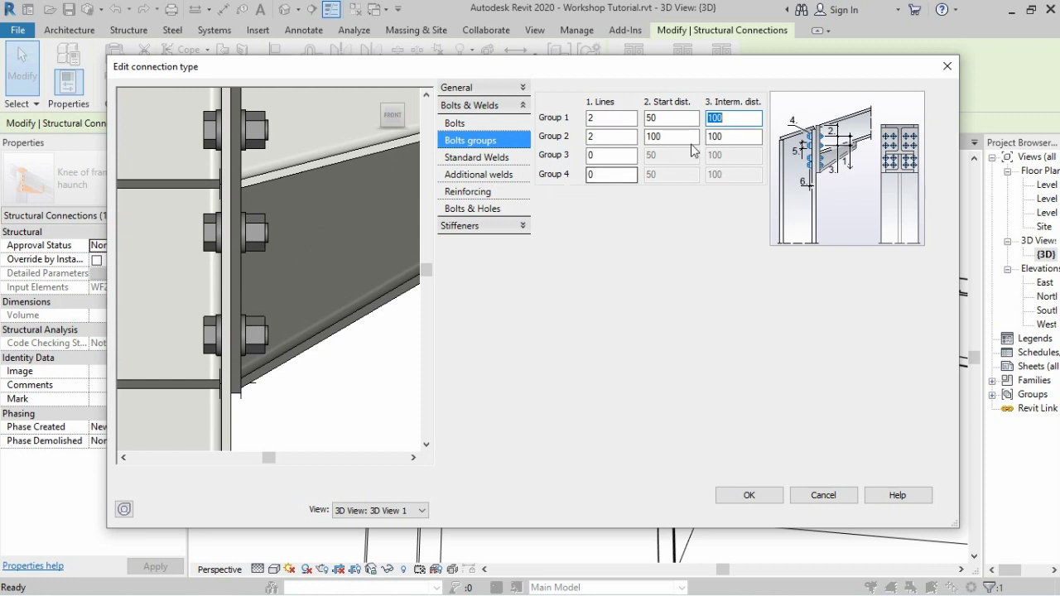
Step: Set bolt Group 2's intermediate distance to 80
click(719, 136)
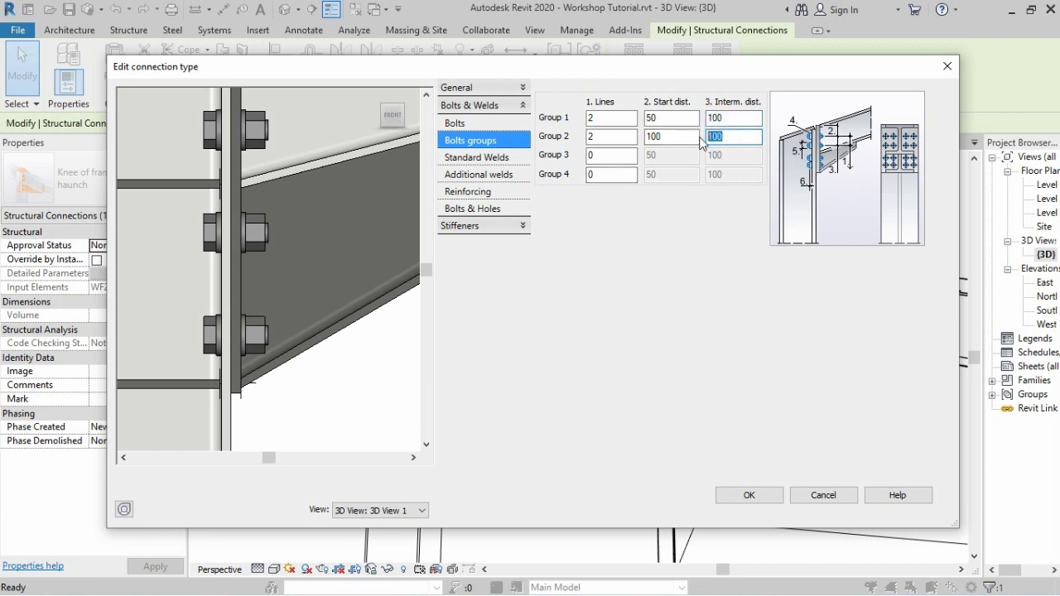
text(80)
scroll(255, 282, down, 3)
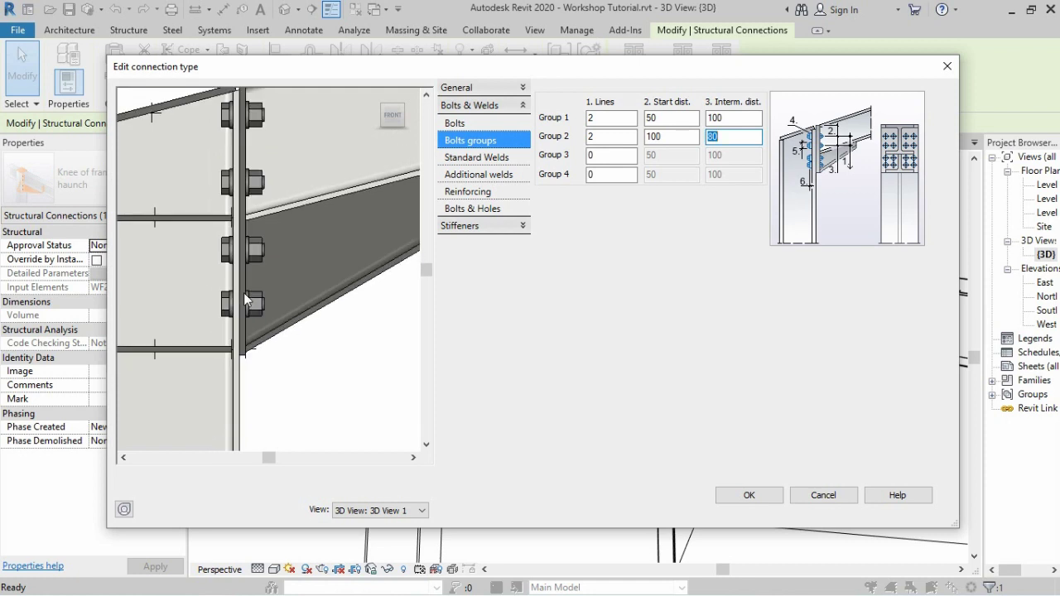
scroll(253, 247, down, 1)
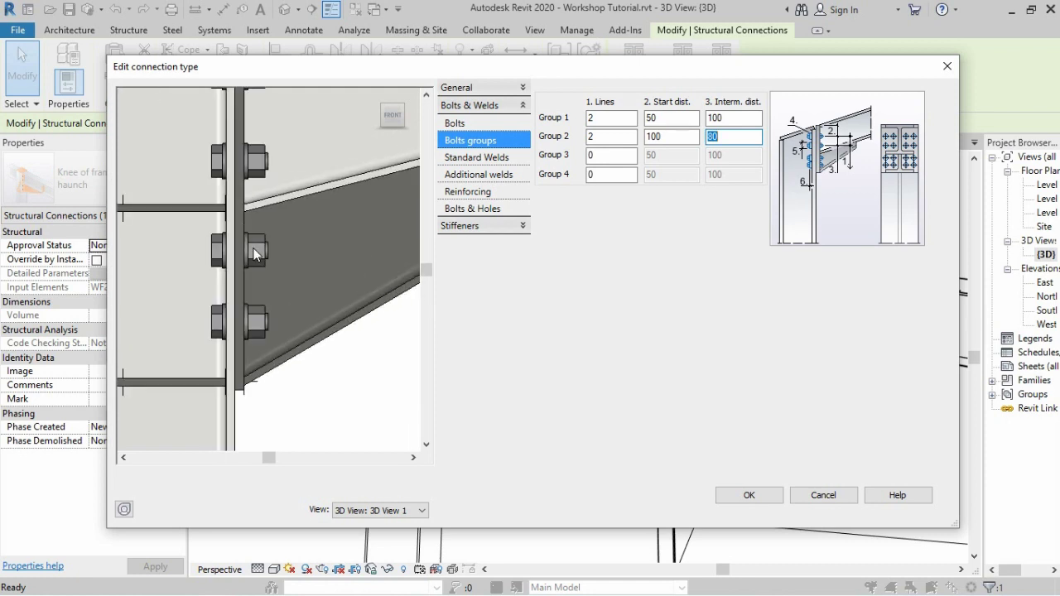
scroll(253, 250, down, 1)
scroll(253, 287, up, 1)
scroll(243, 309, up, 1)
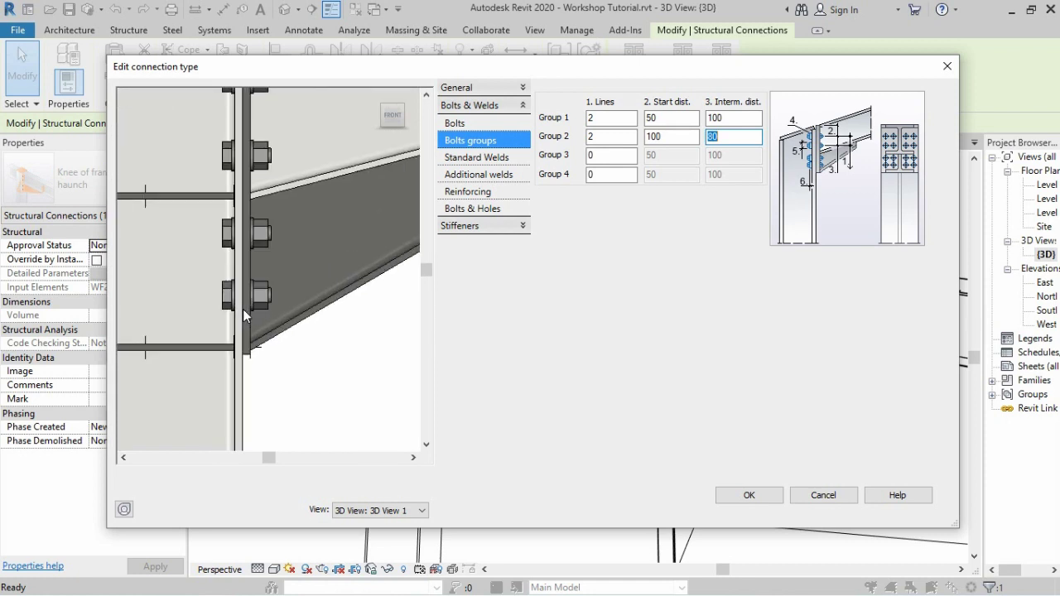
scroll(249, 303, up, 1)
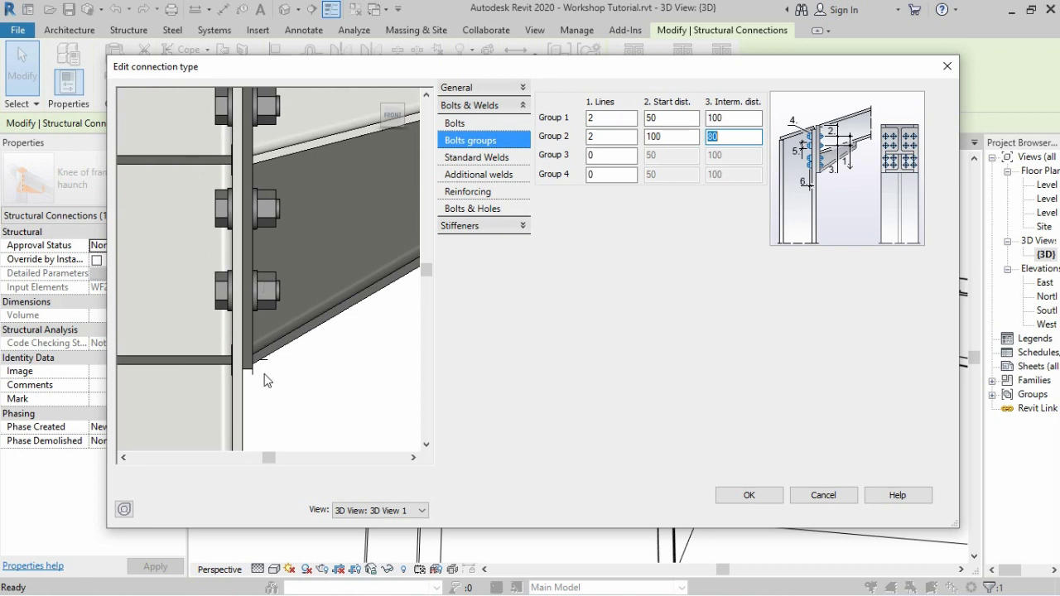
Step: Orbit the preview to check the bolt layout, then accept the connection and type settings
mouse_move(253, 367)
shift+middle_down()
mouse_move(261, 294)
mouse_move(250, 303)
mouse_move(270, 316)
mouse_move(232, 330)
shift+middle_up()
scroll(224, 319, down, 2)
scroll(209, 306, down, 2)
scroll(210, 300, down, 1)
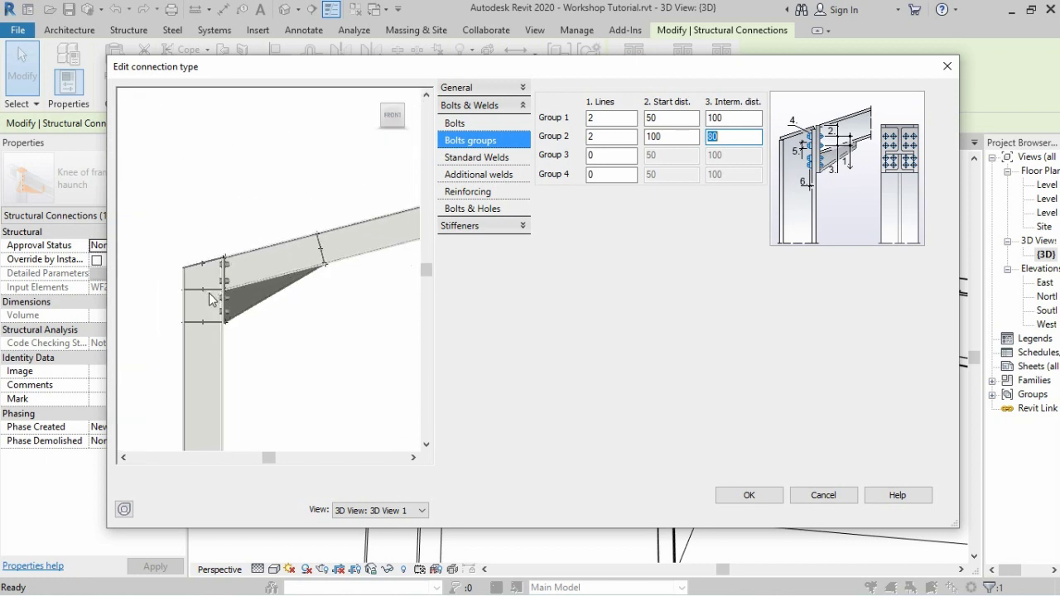
scroll(211, 294, down, 1)
scroll(211, 292, up, 1)
scroll(215, 282, up, 2)
scroll(219, 269, up, 1)
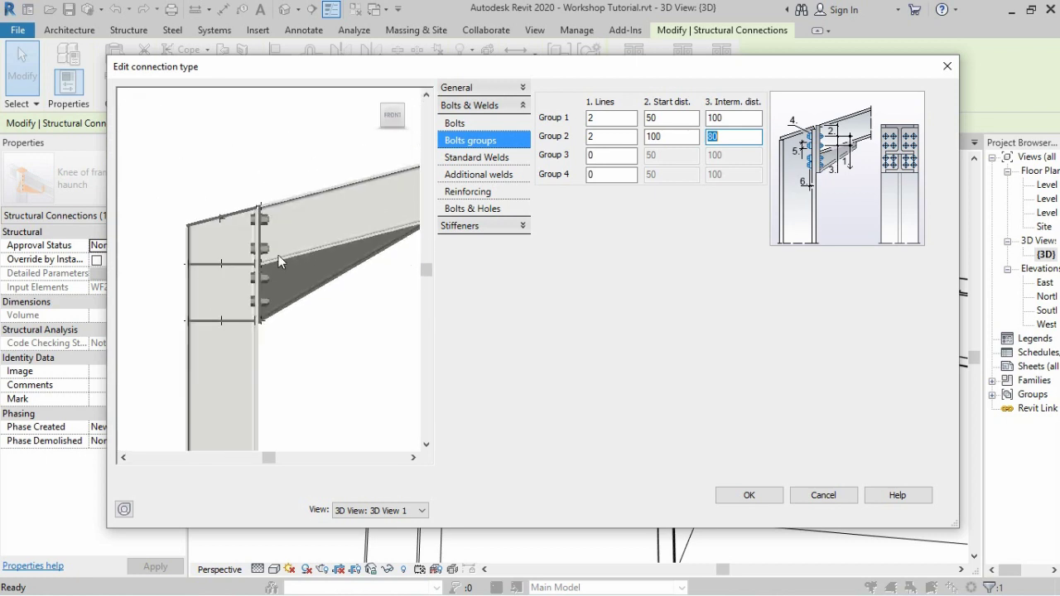
scroll(224, 256, up, 1)
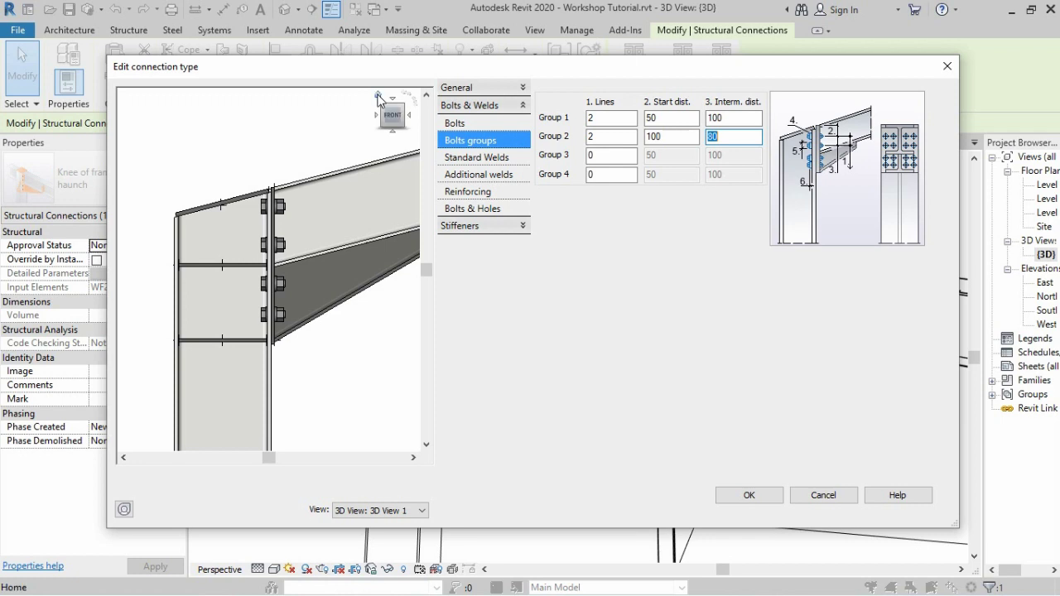
drag(381, 106, 306, 191)
shift+middle_drag(306, 191, 273, 229)
scroll(187, 162, up, 2)
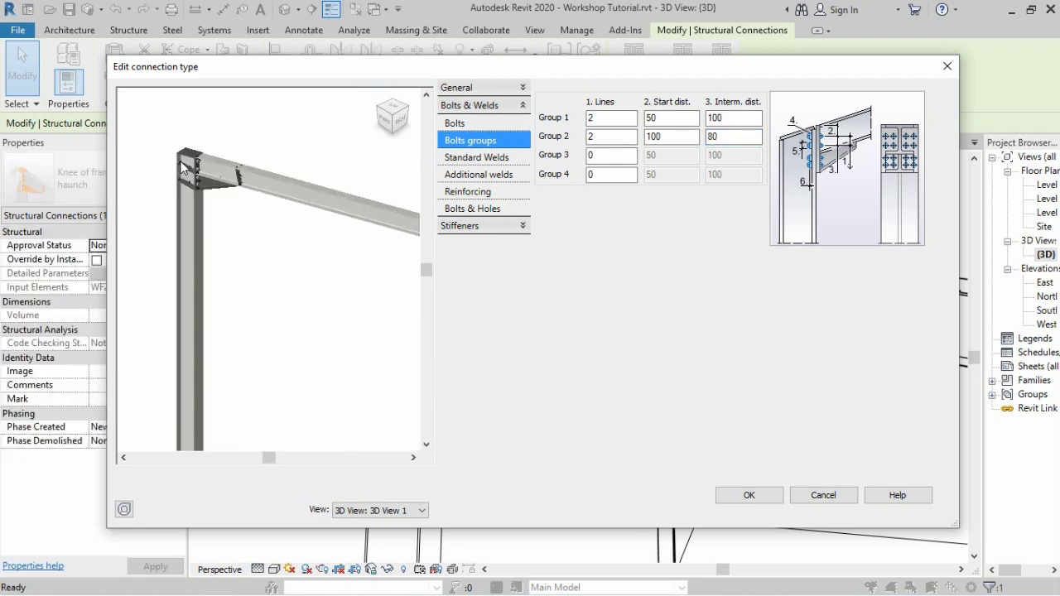
scroll(181, 158, up, 2)
scroll(183, 159, up, 2)
scroll(307, 137, up, 2)
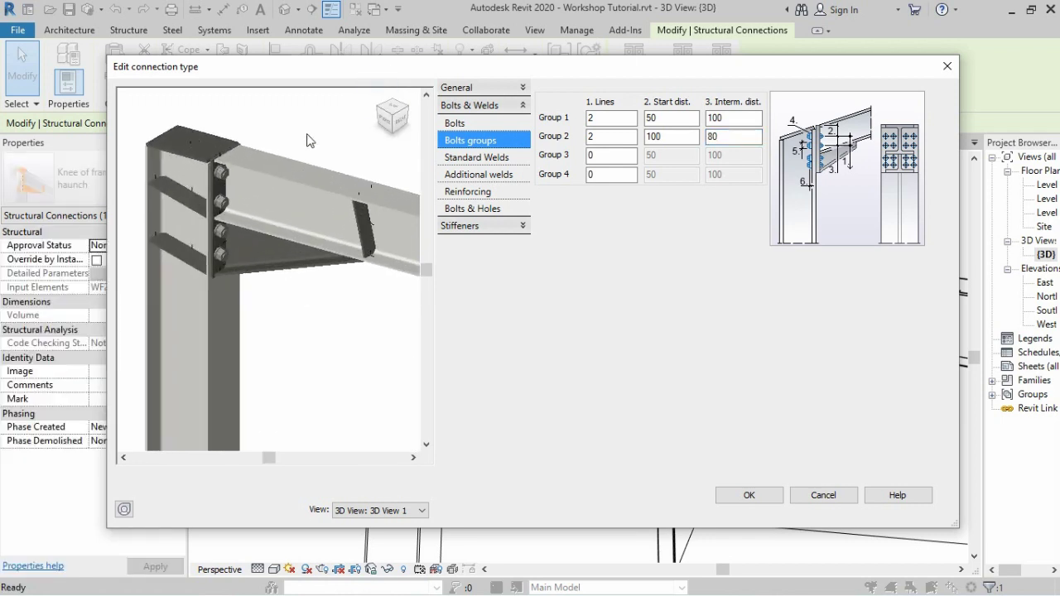
click(386, 110)
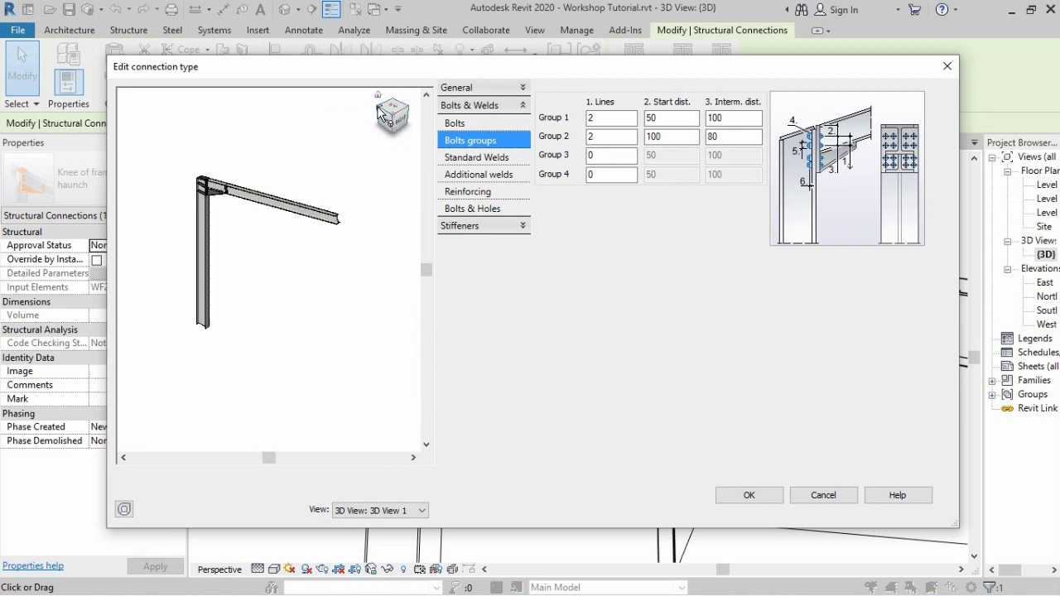
click(378, 114)
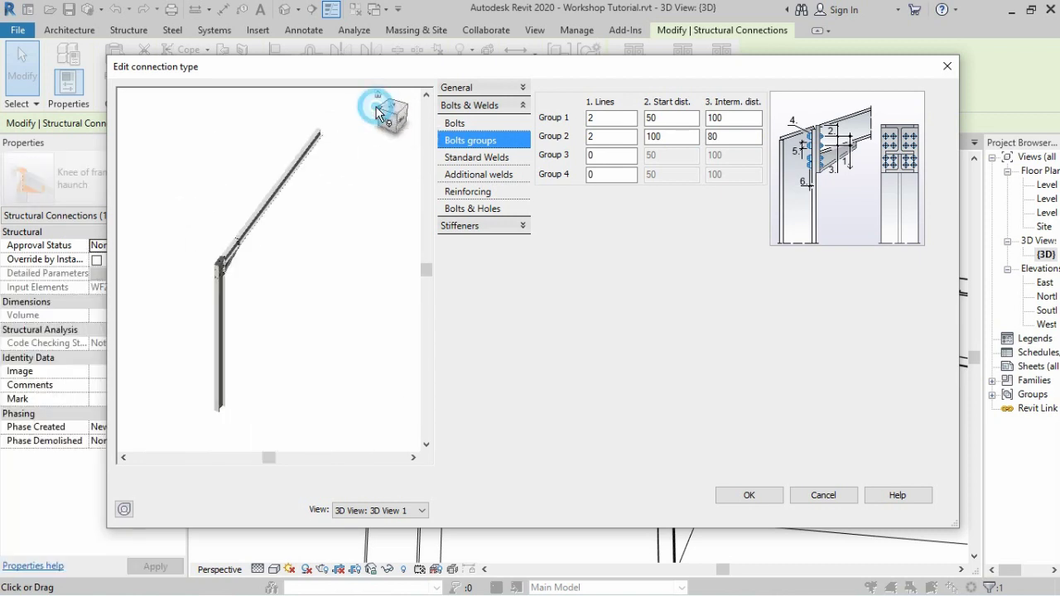
scroll(322, 273, up, 2)
scroll(340, 264, up, 1)
scroll(356, 255, up, 2)
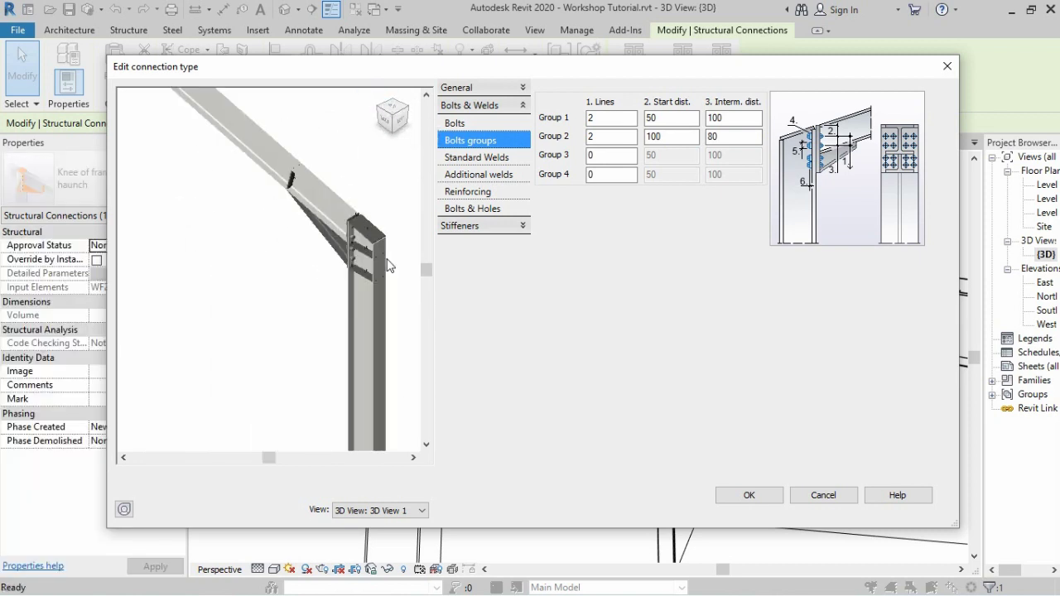
scroll(378, 253, up, 2)
scroll(378, 253, up, 2)
scroll(345, 246, up, 1)
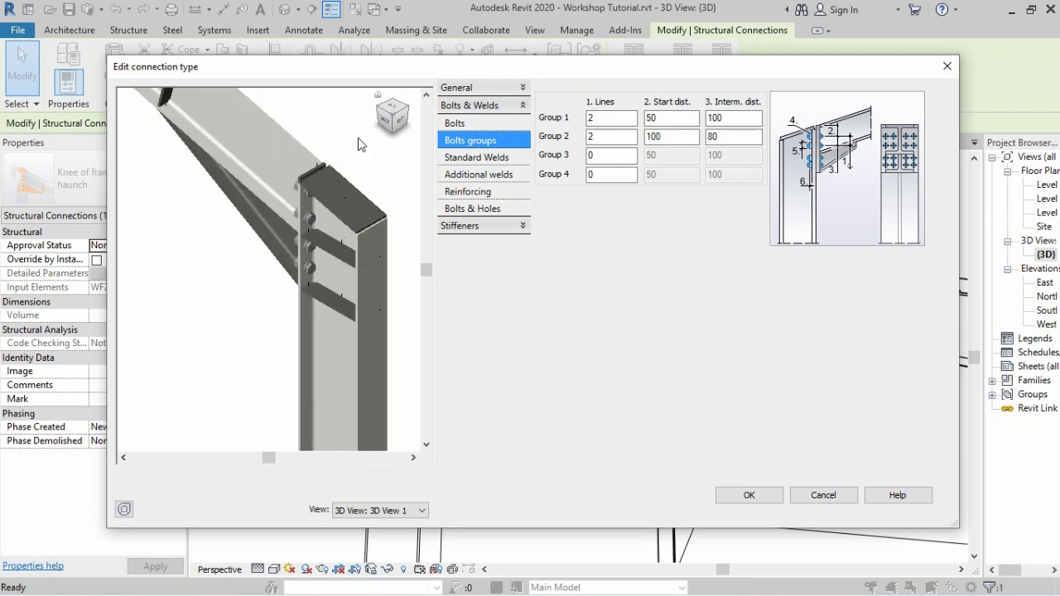
scroll(348, 199, up, 1)
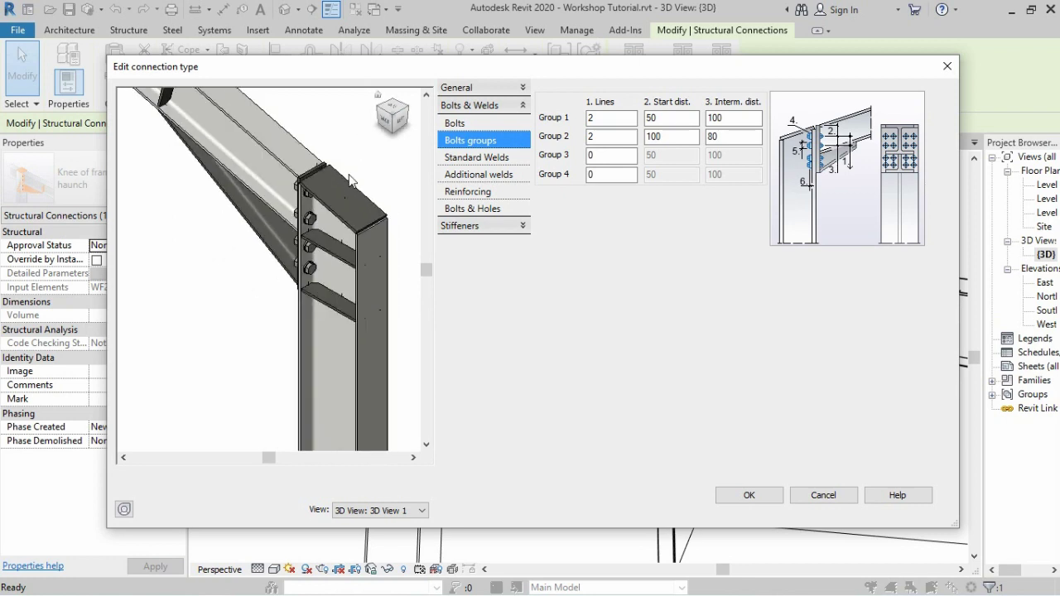
click(755, 497)
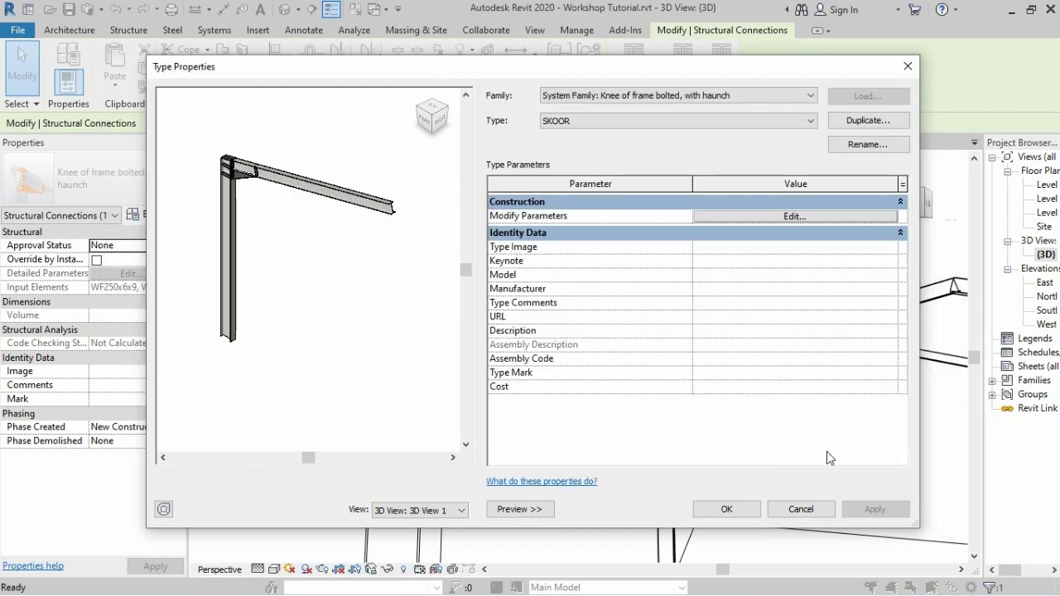
click(729, 510)
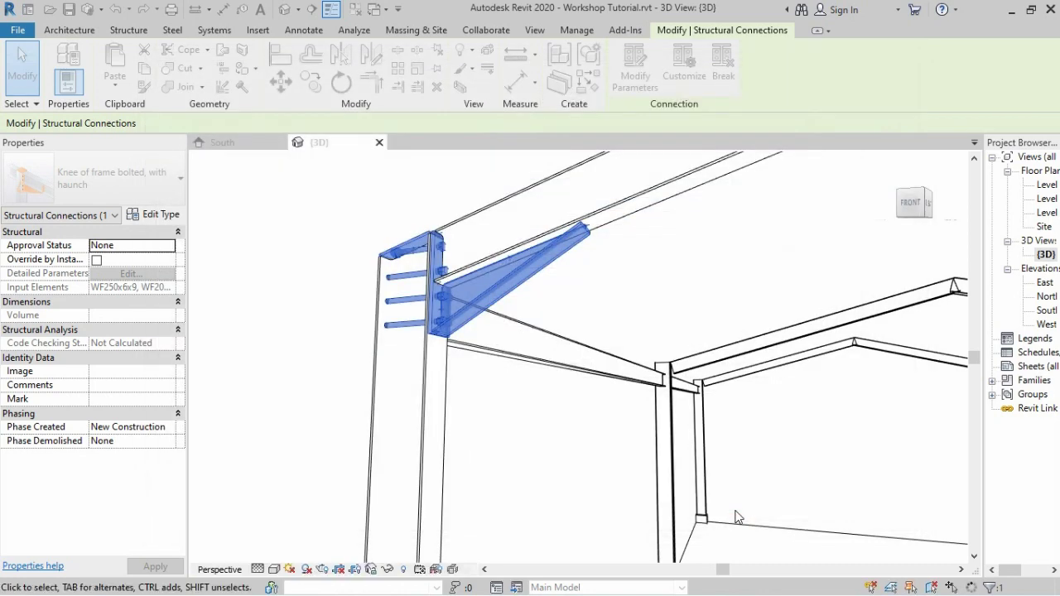
click(304, 244)
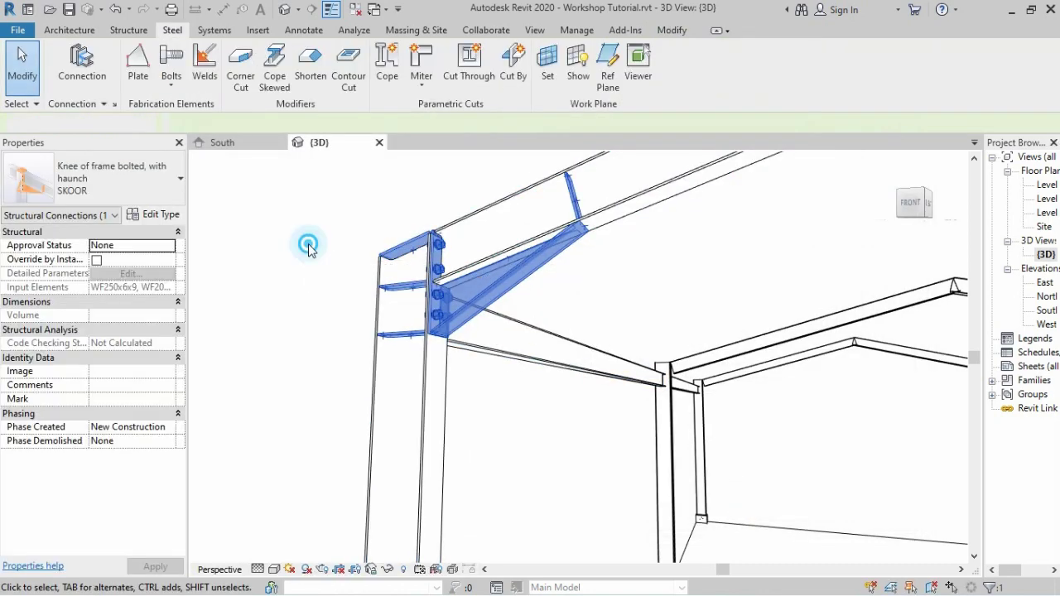
scroll(454, 286, up, 2)
scroll(454, 287, down, 2)
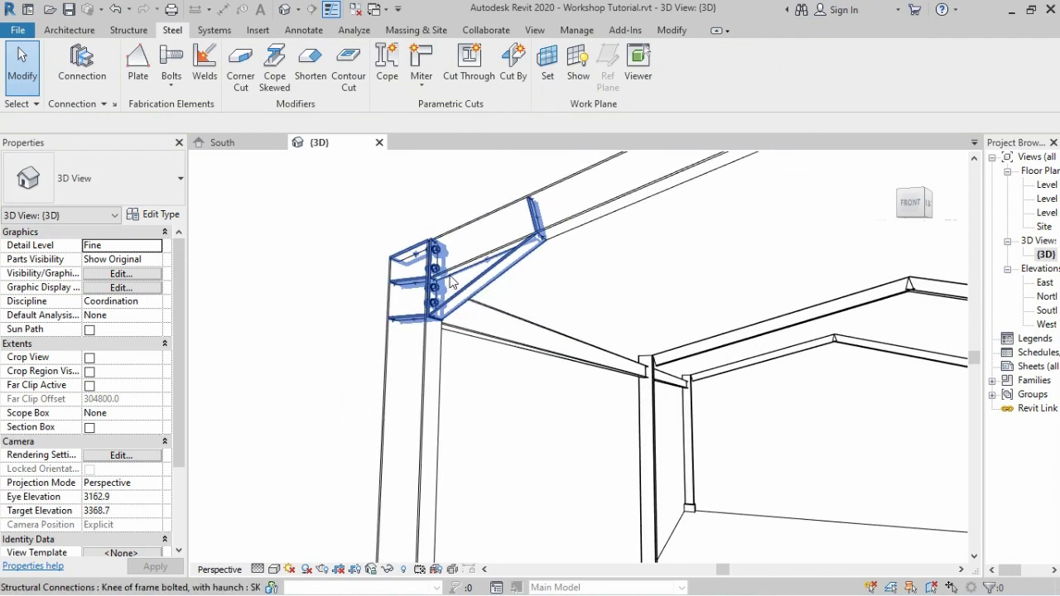
scroll(453, 287, up, 2)
scroll(454, 288, down, 2)
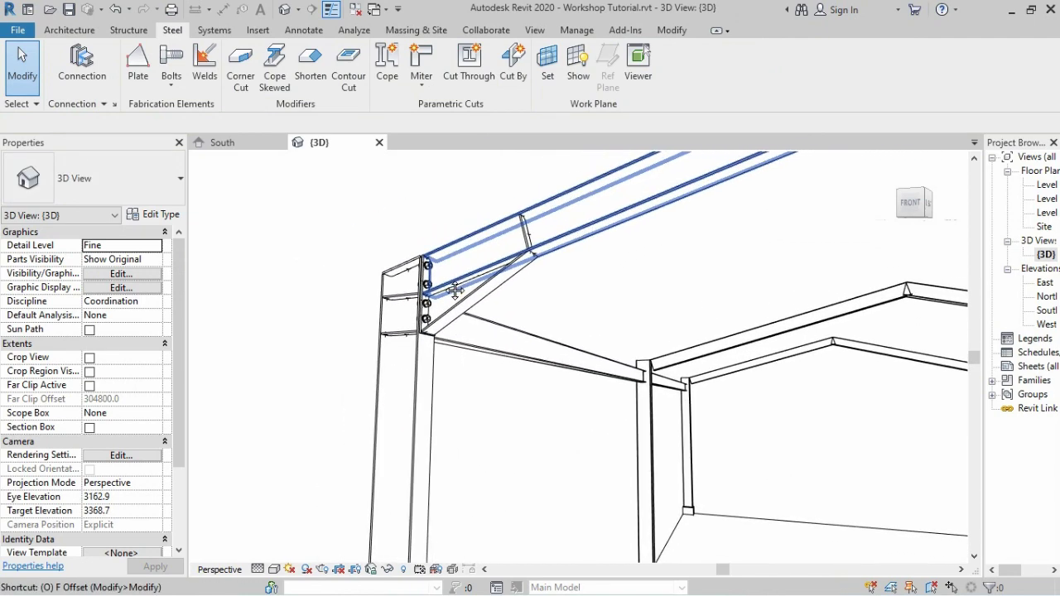
shift+middle_drag(454, 290, 505, 263)
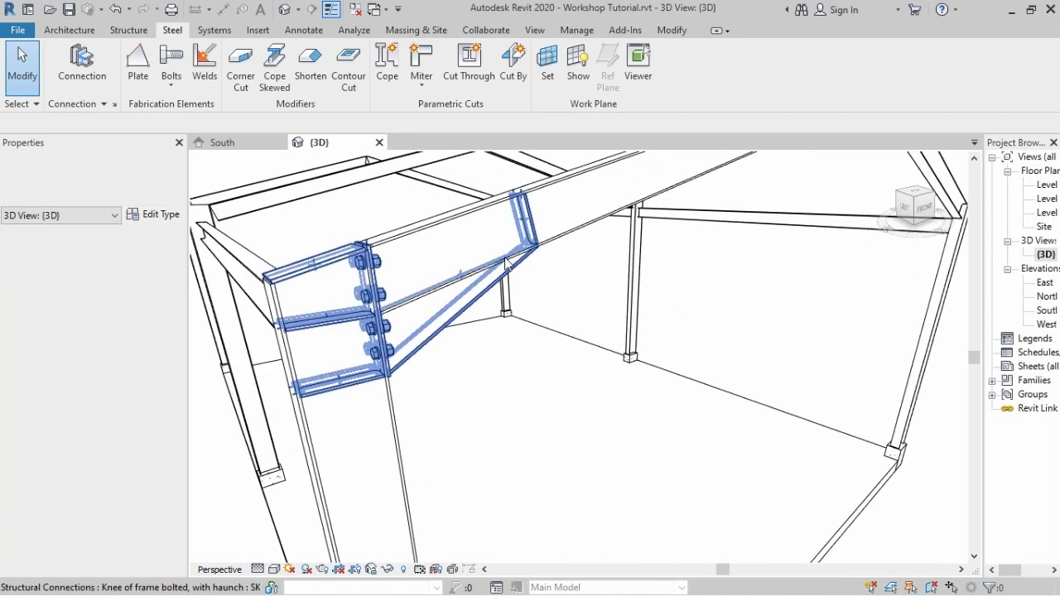
scroll(480, 273, up, 2)
scroll(456, 286, up, 2)
scroll(430, 298, up, 2)
scroll(414, 306, up, 2)
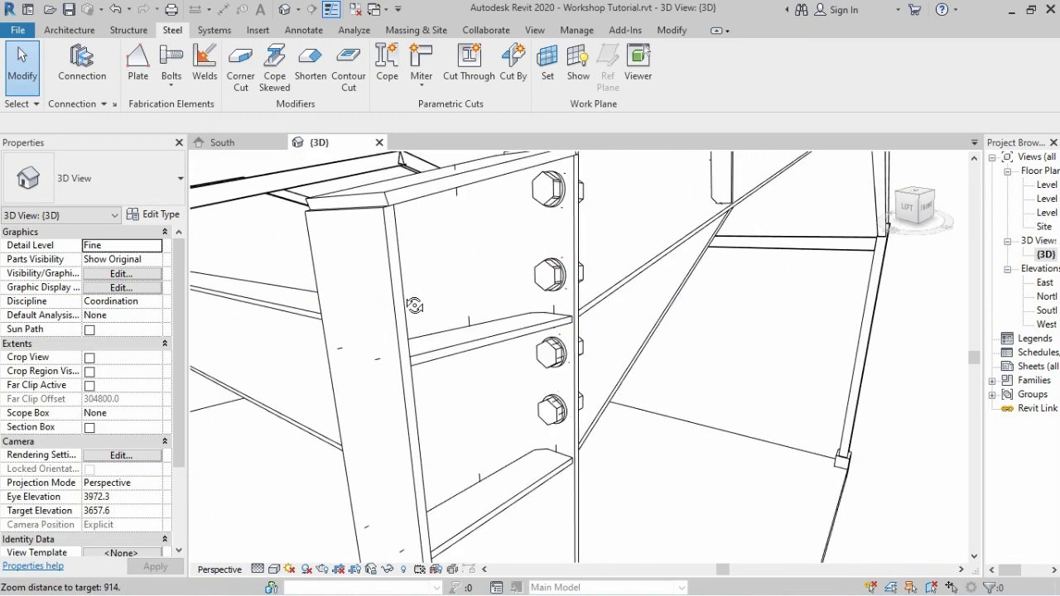
scroll(414, 306, down, 2)
scroll(390, 356, down, 3)
scroll(389, 352, down, 2)
scroll(389, 352, down, 1)
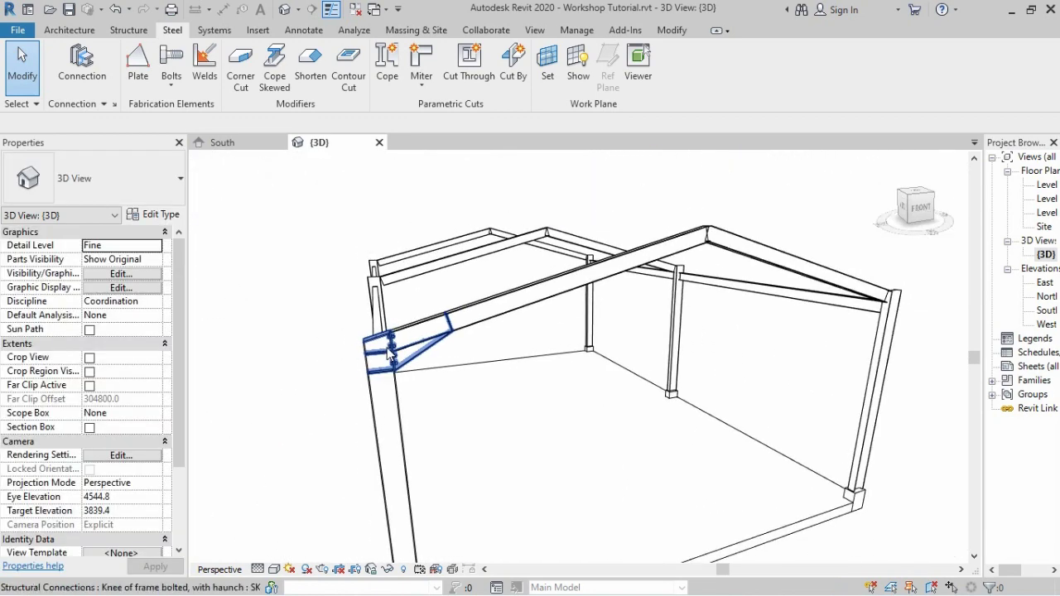
shift+middle_drag(389, 352, 437, 361)
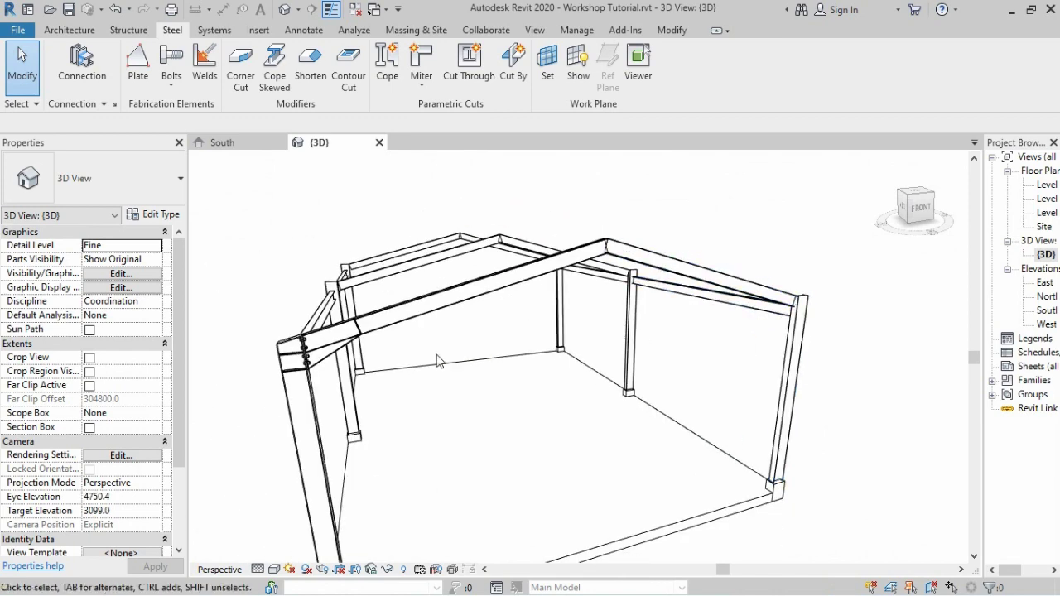
scroll(389, 363, up, 2)
scroll(339, 364, up, 2)
scroll(332, 365, up, 2)
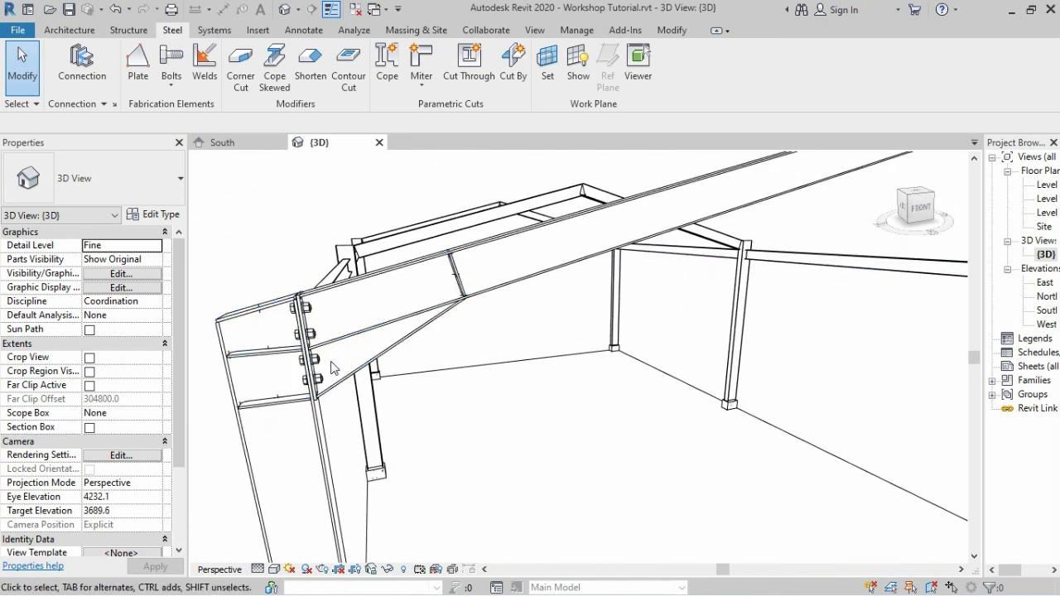
scroll(333, 365, down, 3)
scroll(314, 356, down, 2)
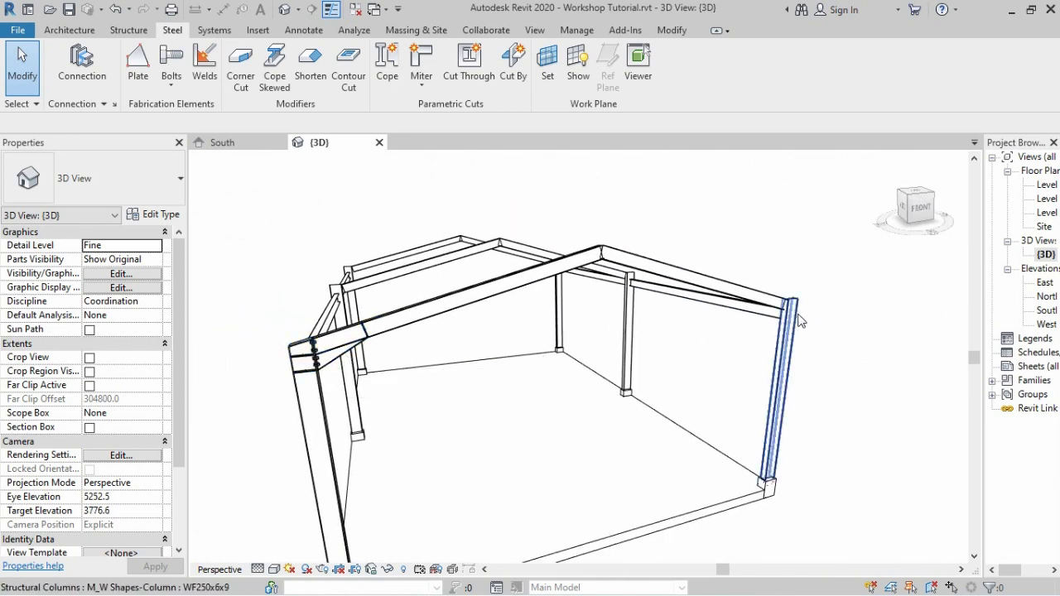
scroll(795, 319, up, 2)
scroll(800, 315, up, 2)
scroll(802, 312, up, 2)
scroll(795, 307, up, 2)
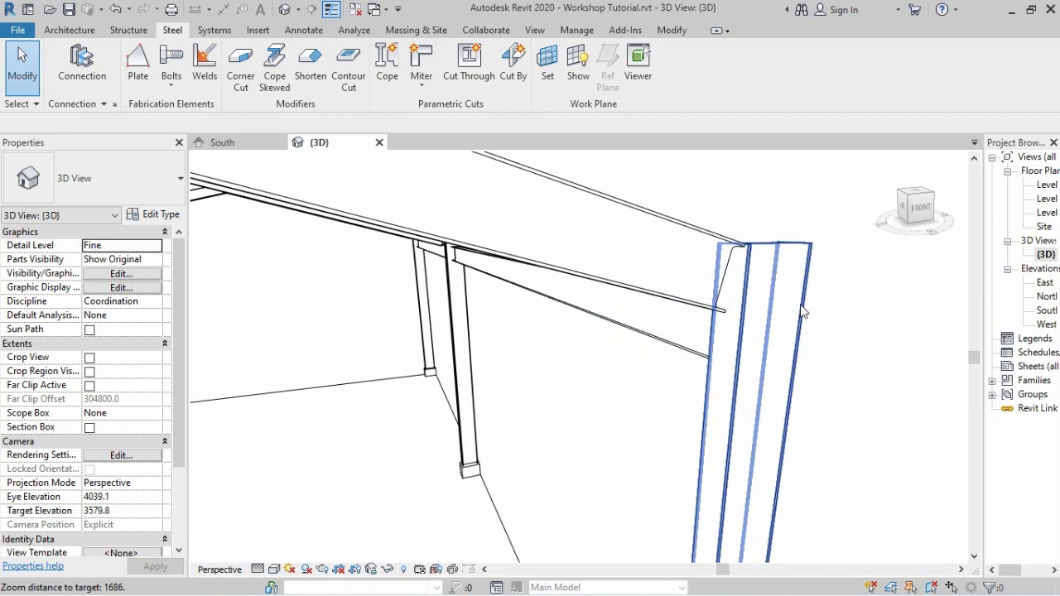
scroll(774, 298, up, 2)
scroll(758, 291, up, 2)
scroll(757, 292, up, 2)
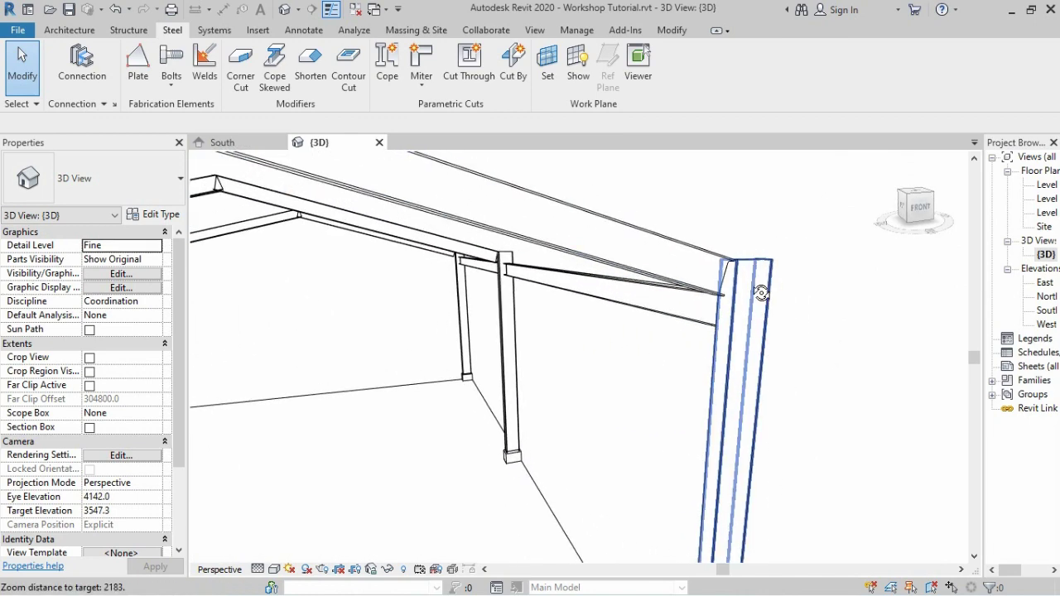
scroll(761, 293, up, 2)
scroll(781, 274, up, 2)
scroll(766, 240, up, 1)
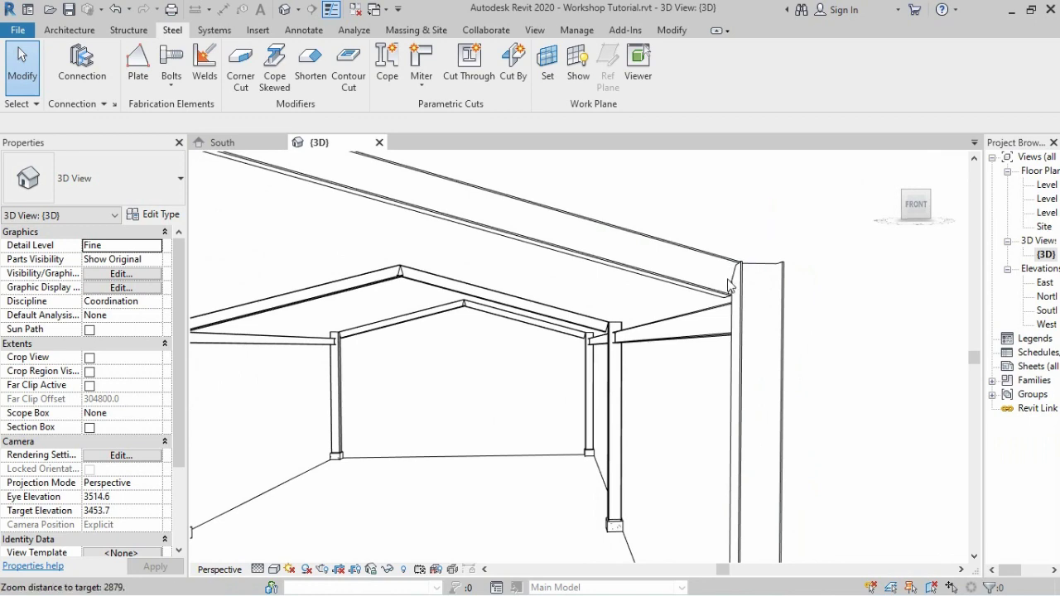
scroll(728, 285, down, 2)
scroll(728, 285, down, 2)
scroll(728, 285, down, 2)
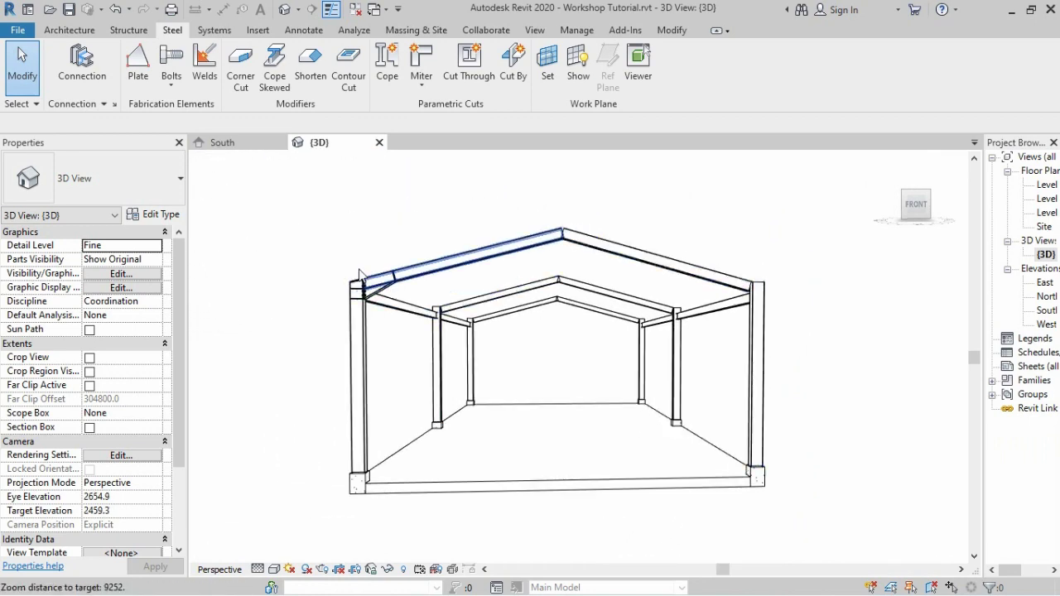
scroll(358, 274, up, 3)
click(395, 321)
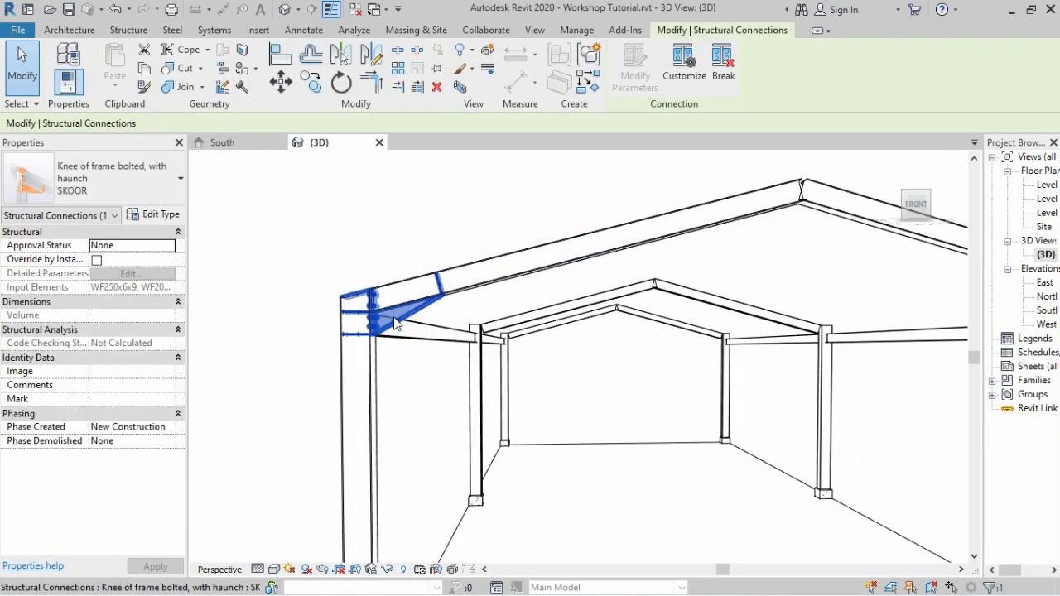
click(256, 284)
scroll(324, 319, down, 1)
scroll(323, 320, down, 1)
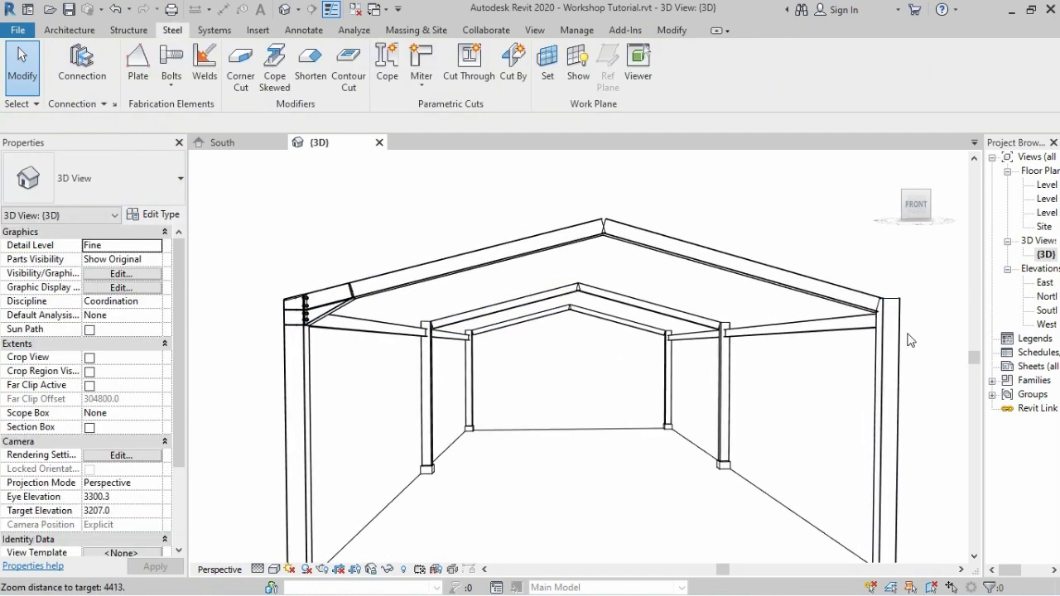
scroll(906, 338, up, 2)
scroll(835, 318, up, 2)
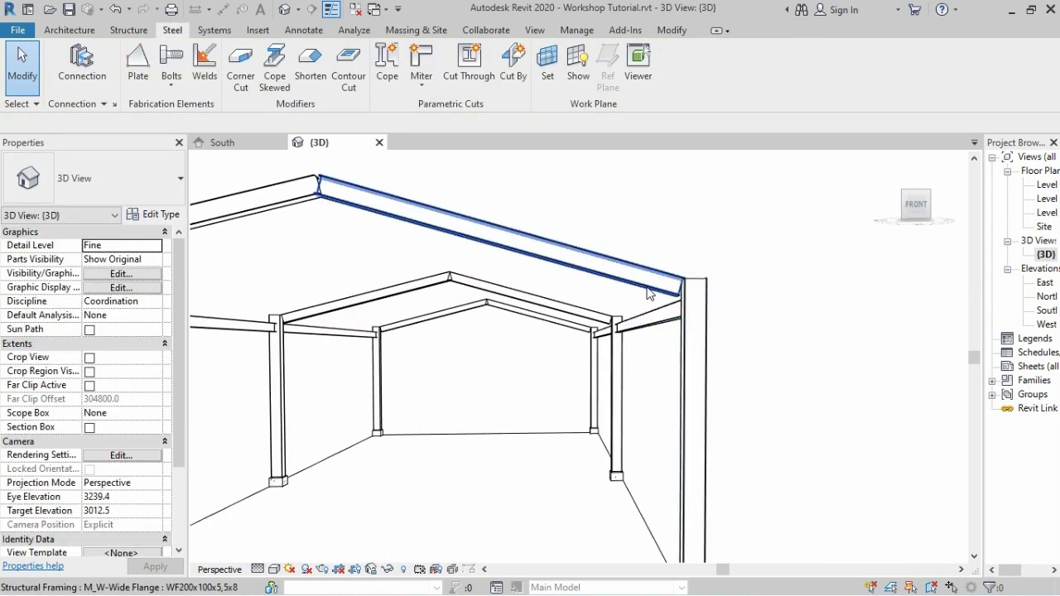
Step: Place a 'Knee of frame bolted, with haunch : SKOOR' connection joining the front roof beam and right column
click(73, 66)
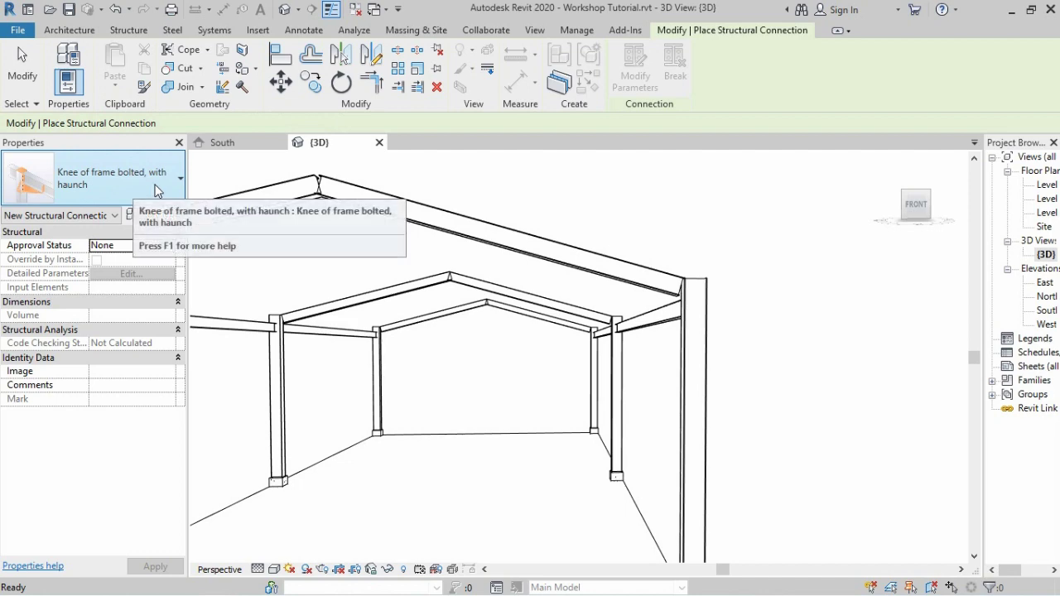
click(148, 186)
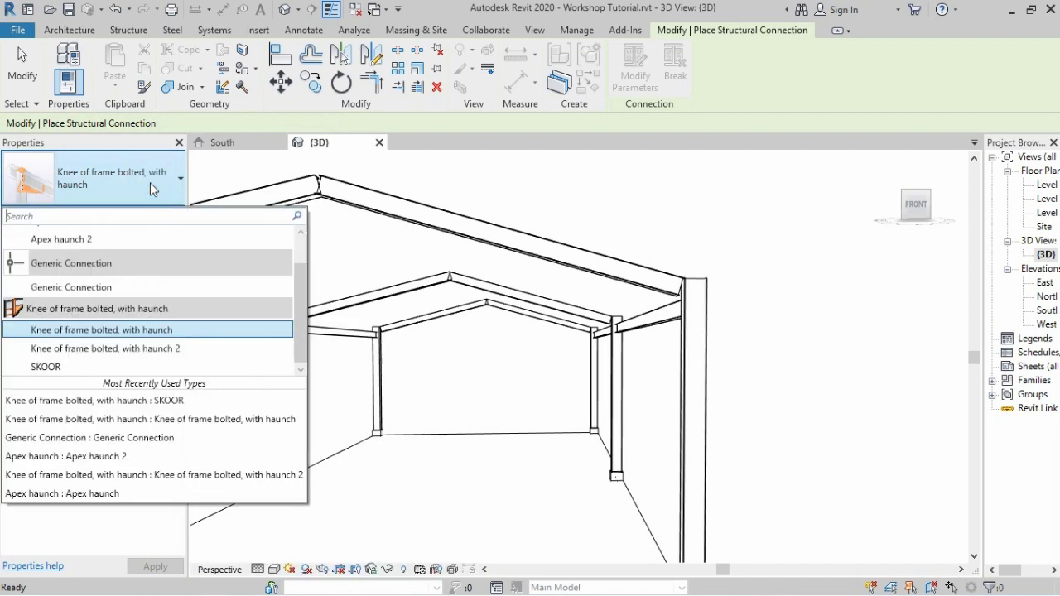
click(48, 366)
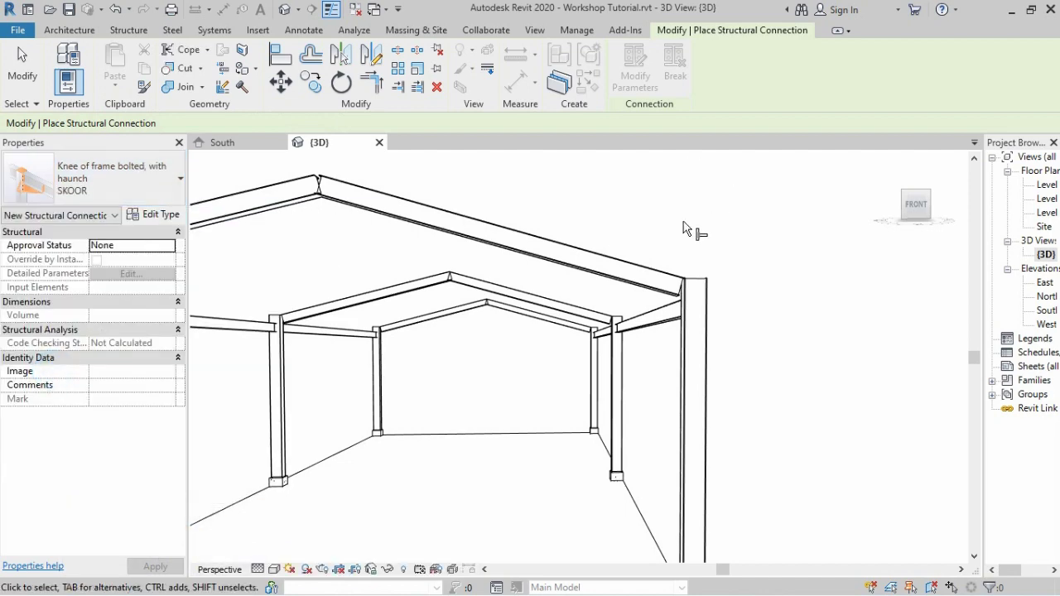
click(651, 275)
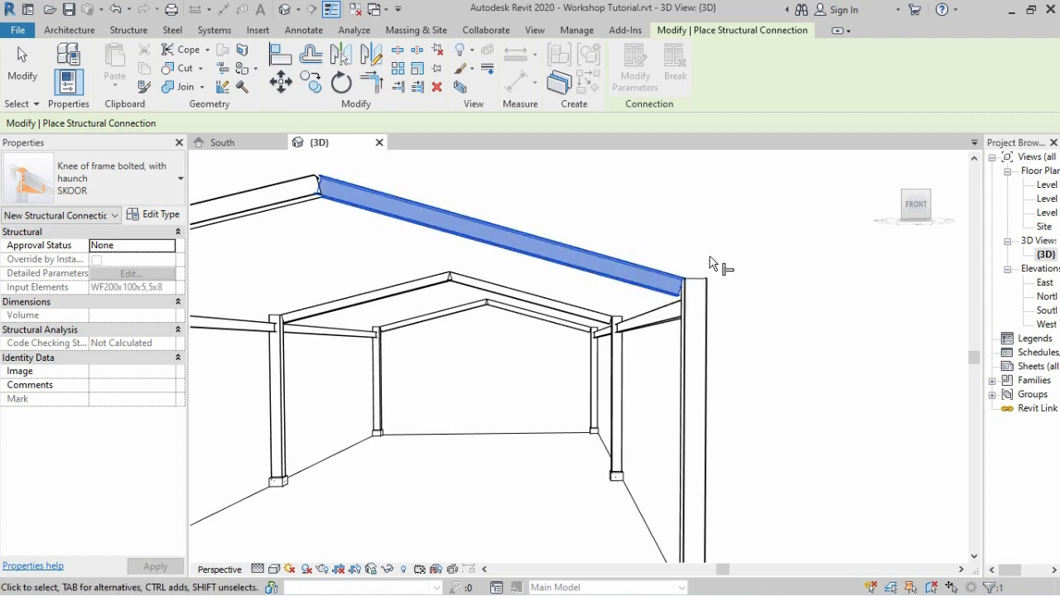
click(704, 346)
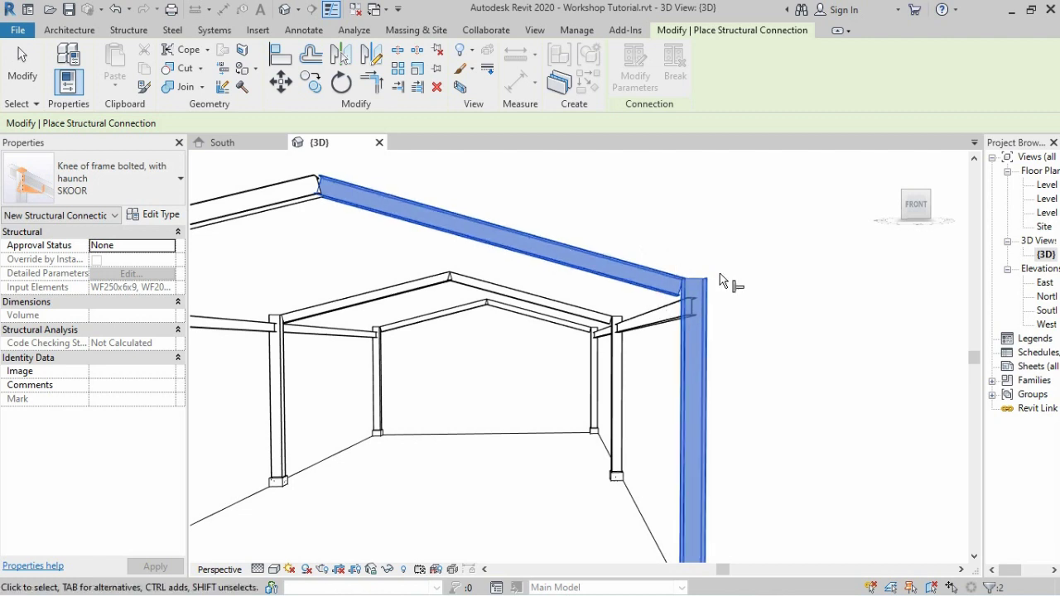
click(662, 279)
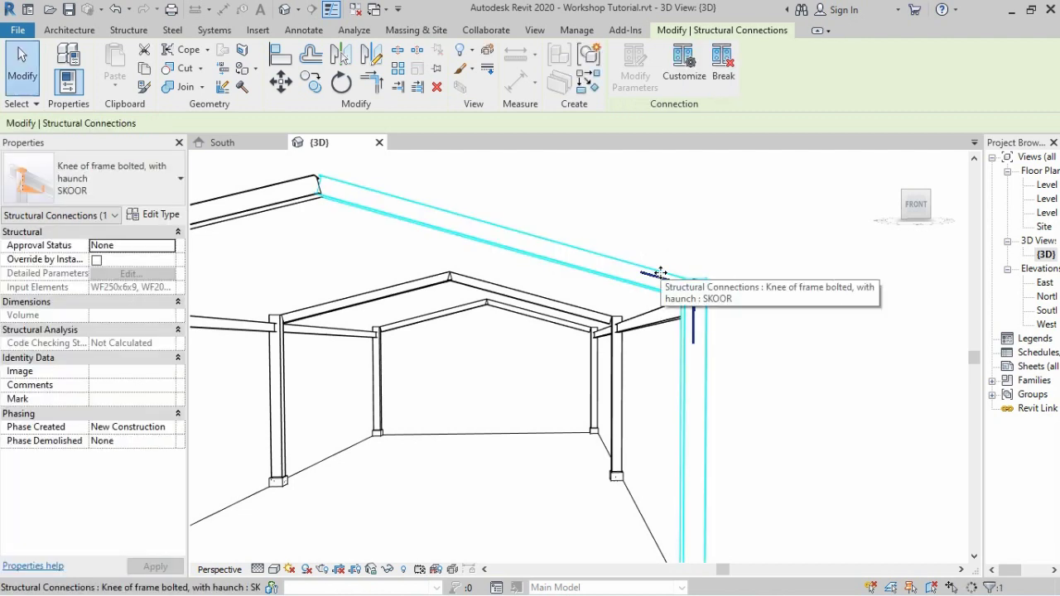
click(694, 240)
Step: Add knee connections at the inner frame's left and right beam-to-column joints
scroll(652, 326, up, 2)
scroll(737, 273, up, 2)
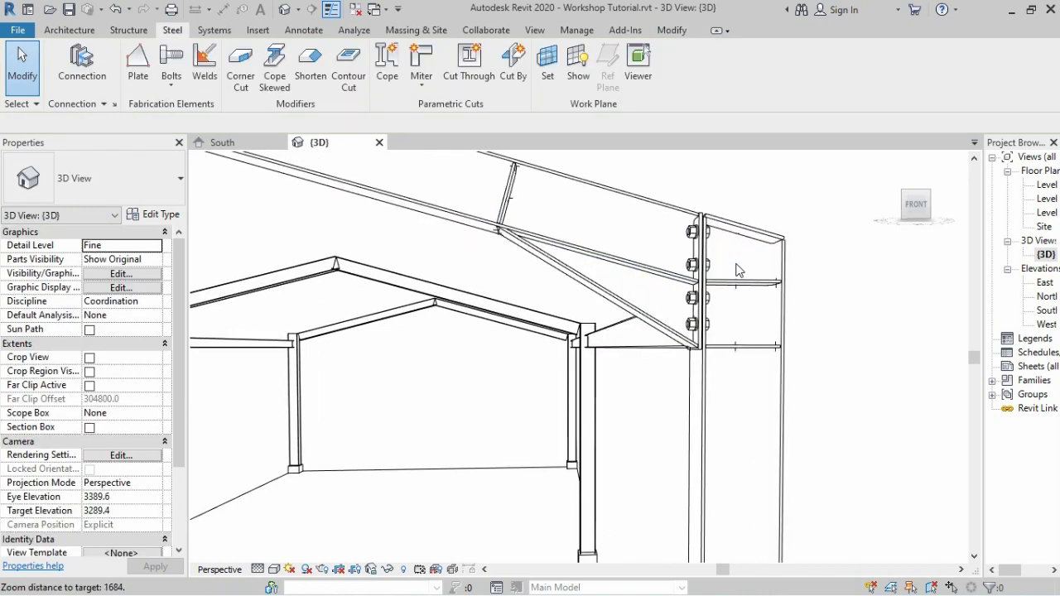
scroll(756, 298, up, 2)
scroll(756, 298, down, 2)
scroll(662, 306, down, 2)
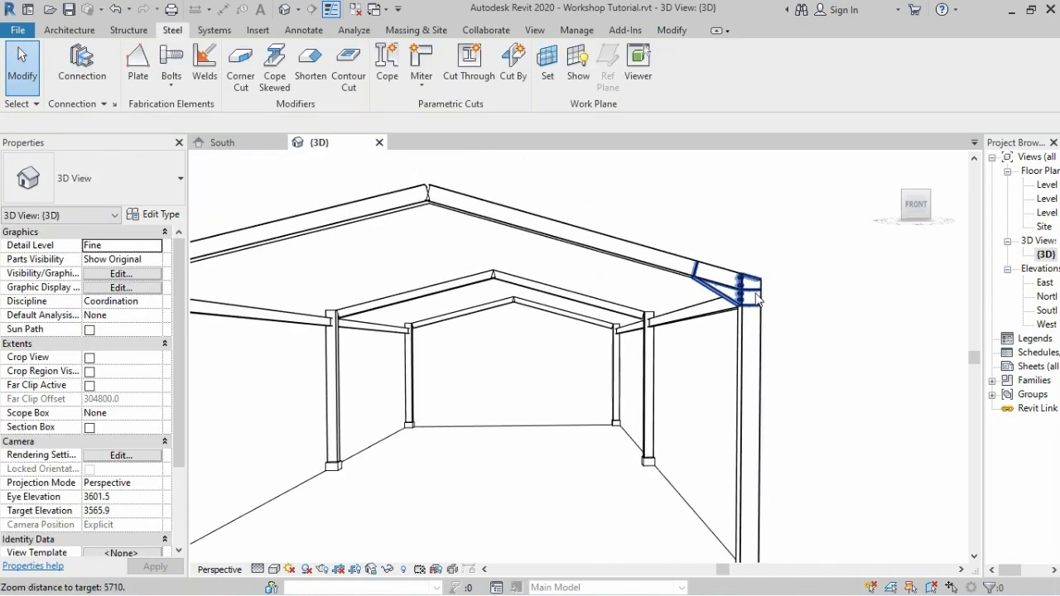
scroll(563, 314, down, 2)
scroll(463, 323, down, 2)
scroll(439, 325, up, 2)
scroll(441, 327, down, 1)
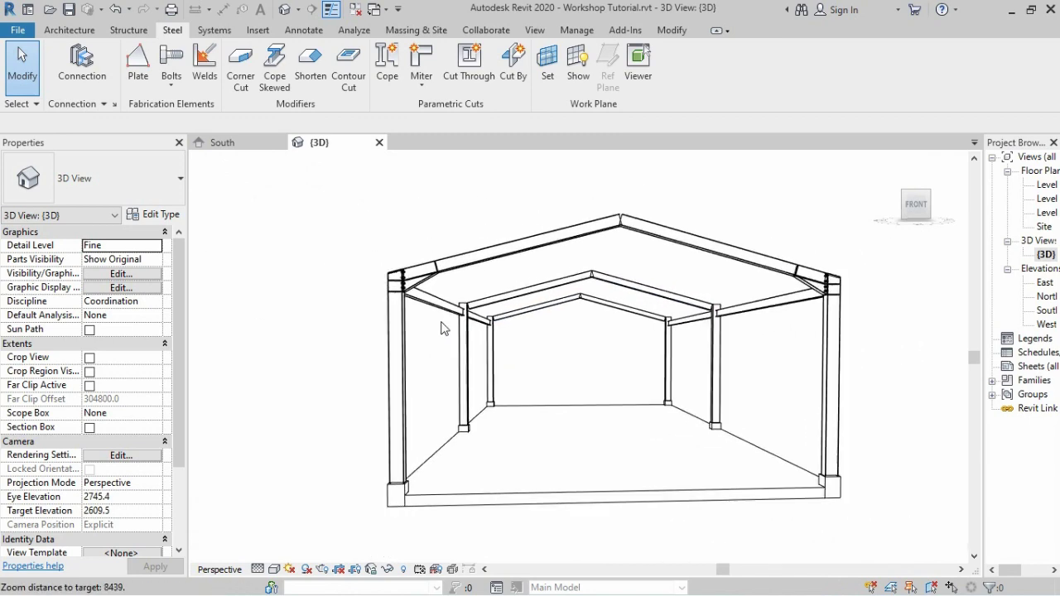
scroll(464, 315, up, 2)
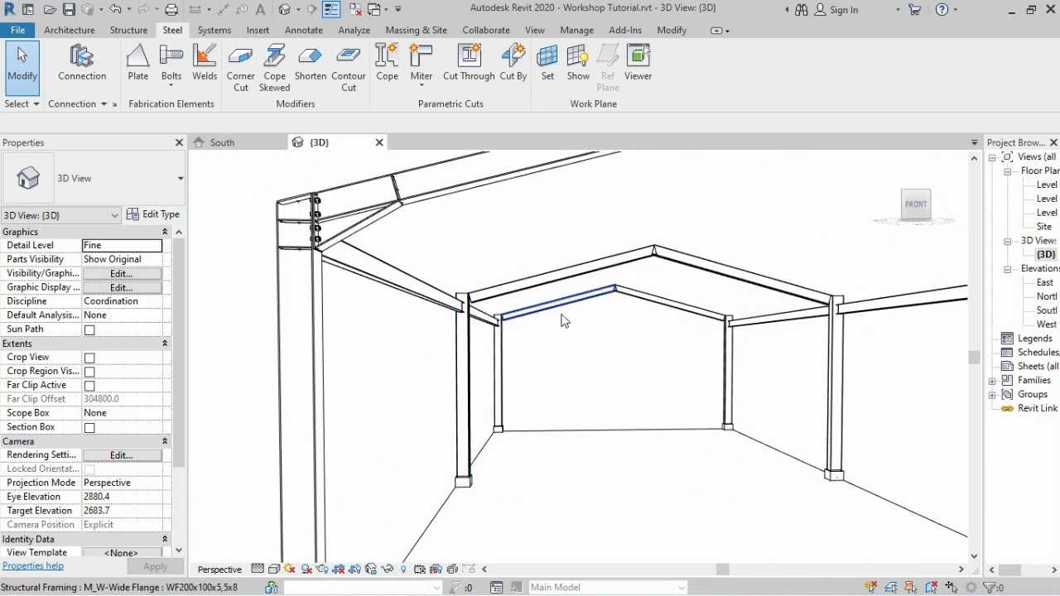
click(507, 287)
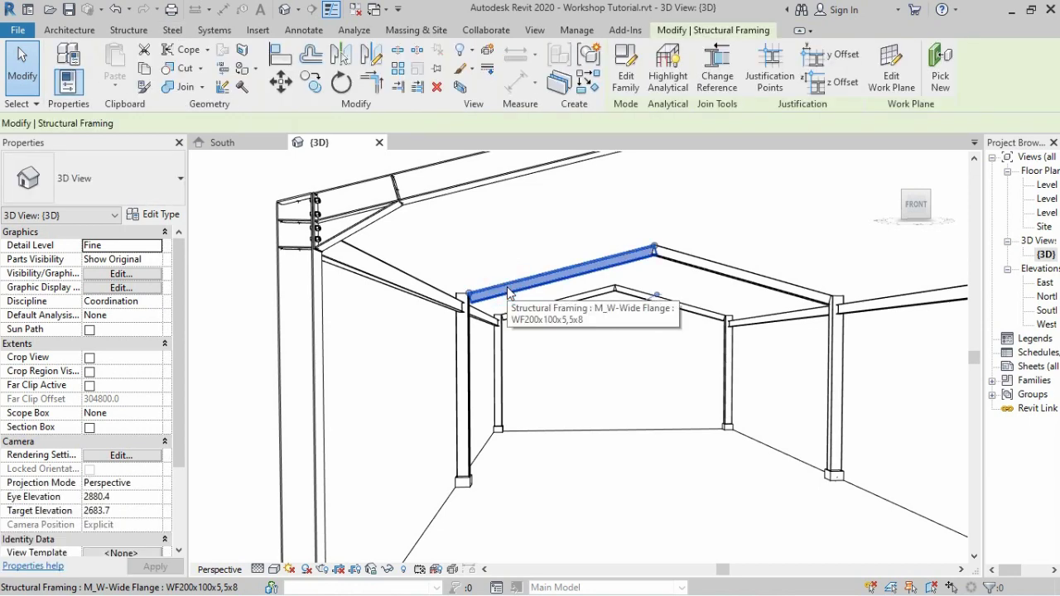
ctrl+click(466, 358)
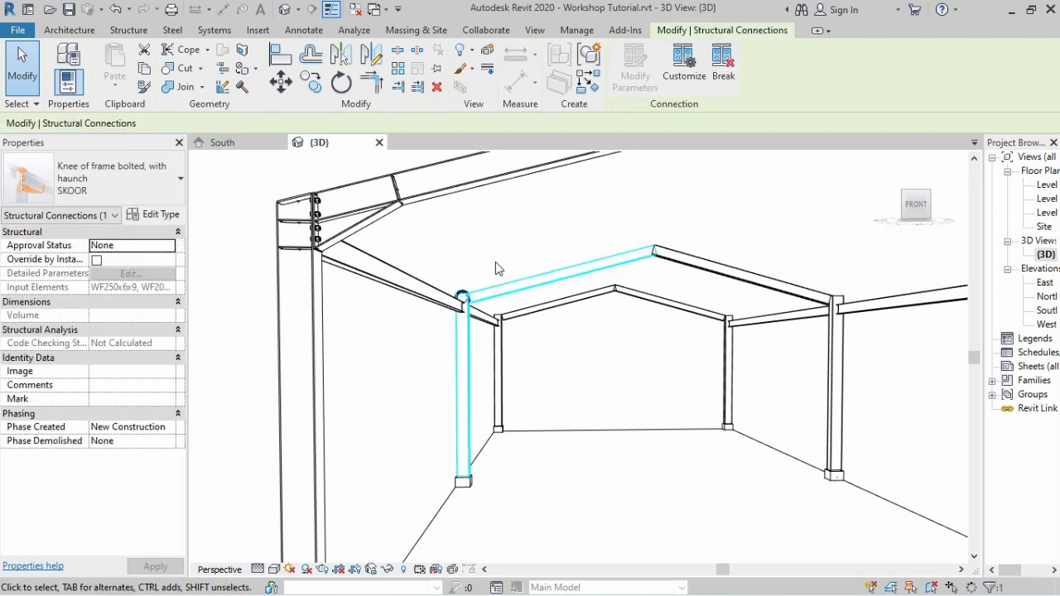
click(771, 281)
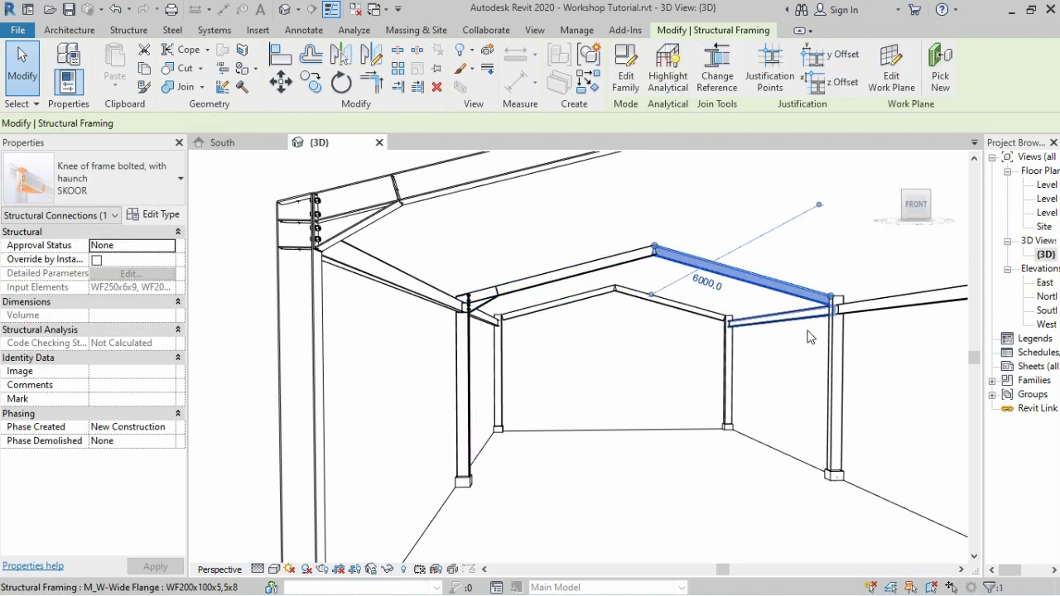
ctrl+click(830, 343)
key(Return)
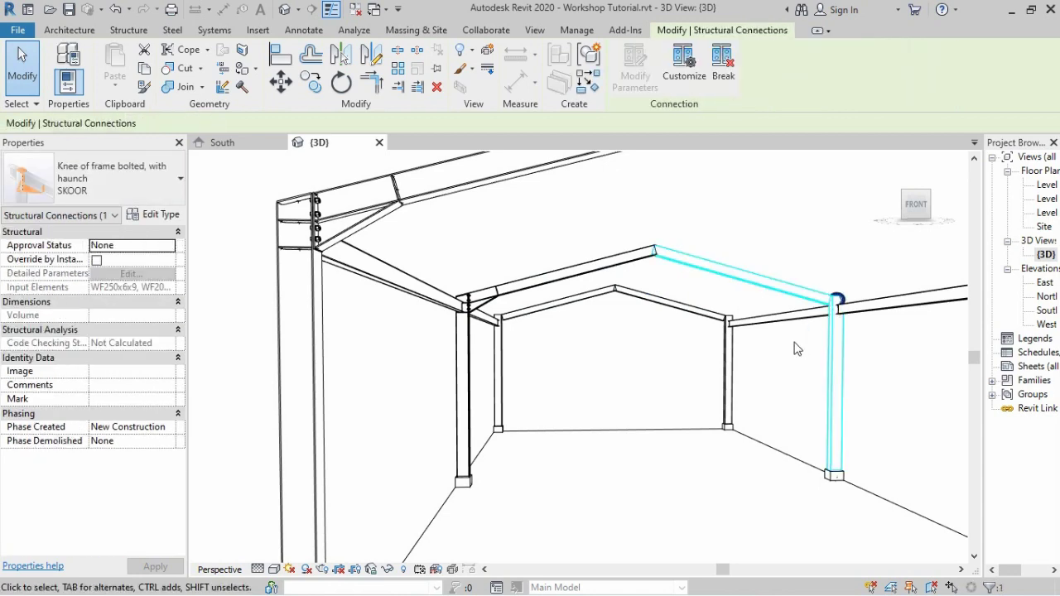
Step: Add knee connections at the back frame's right and left eave joints
click(700, 315)
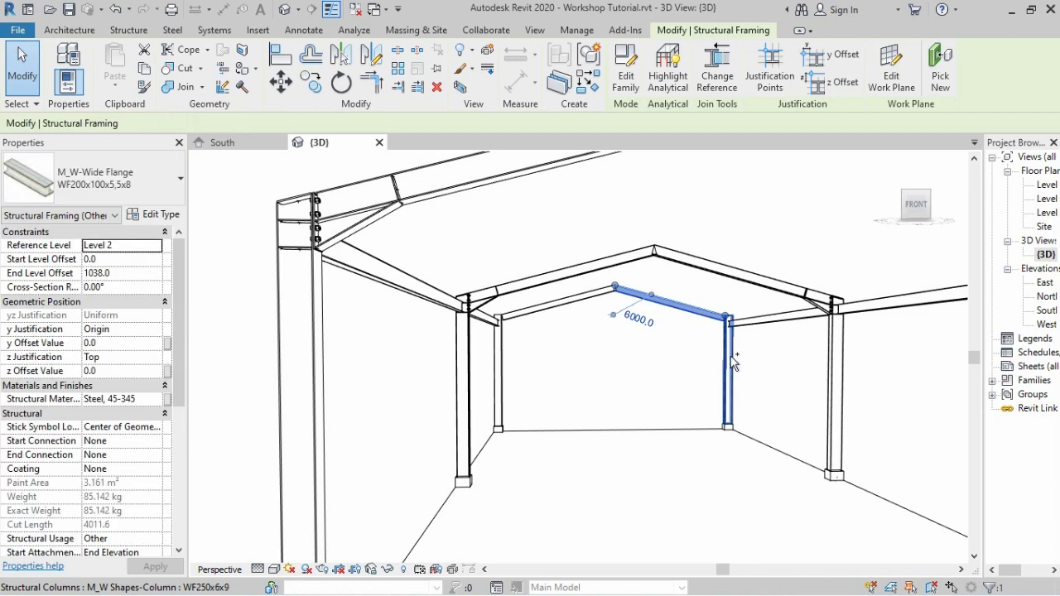
ctrl+click(729, 356)
key(Return)
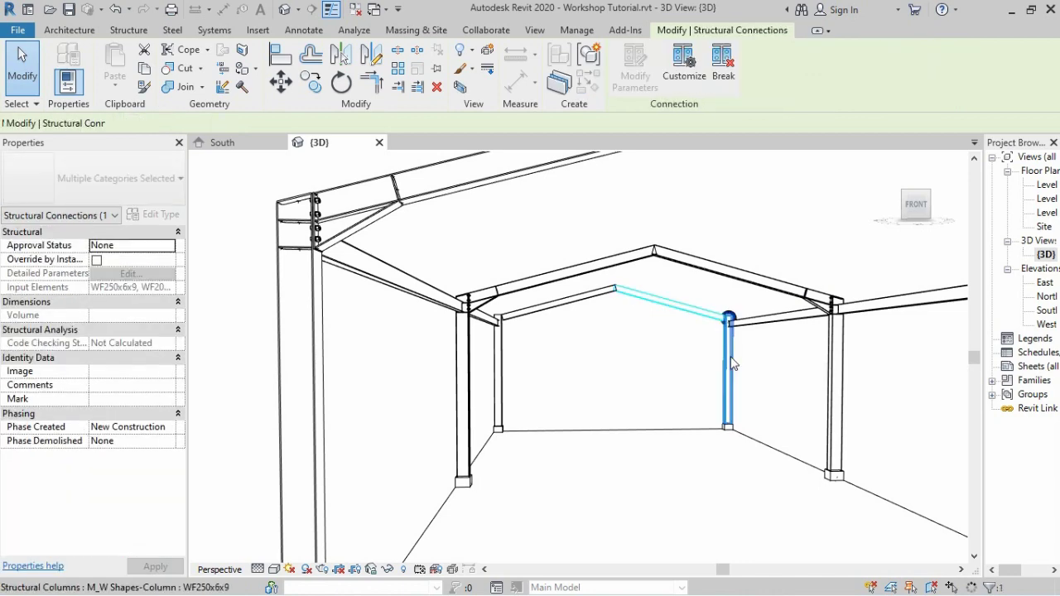
click(563, 303)
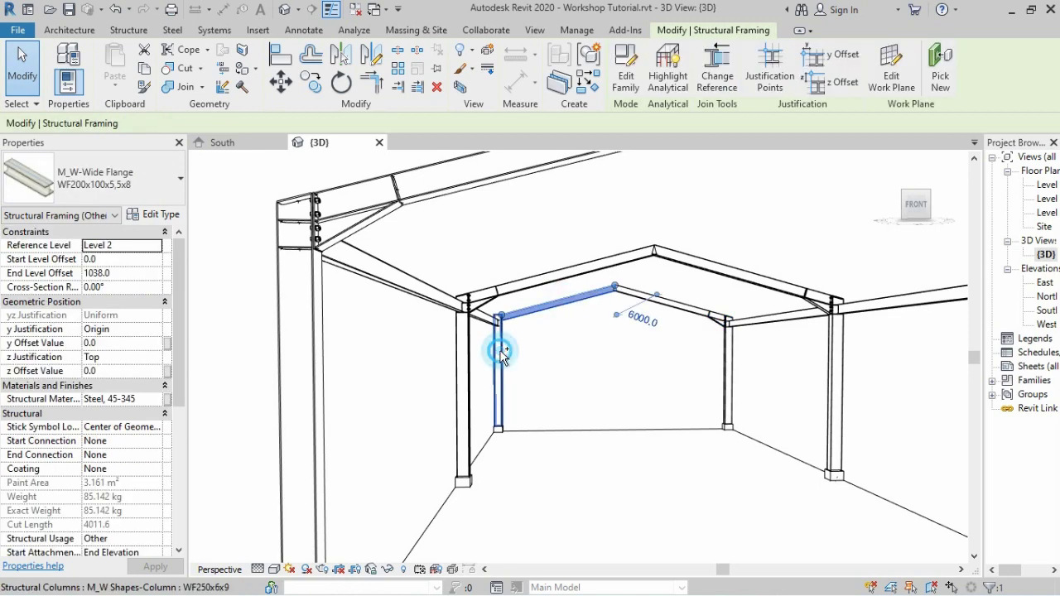
ctrl+click(499, 350)
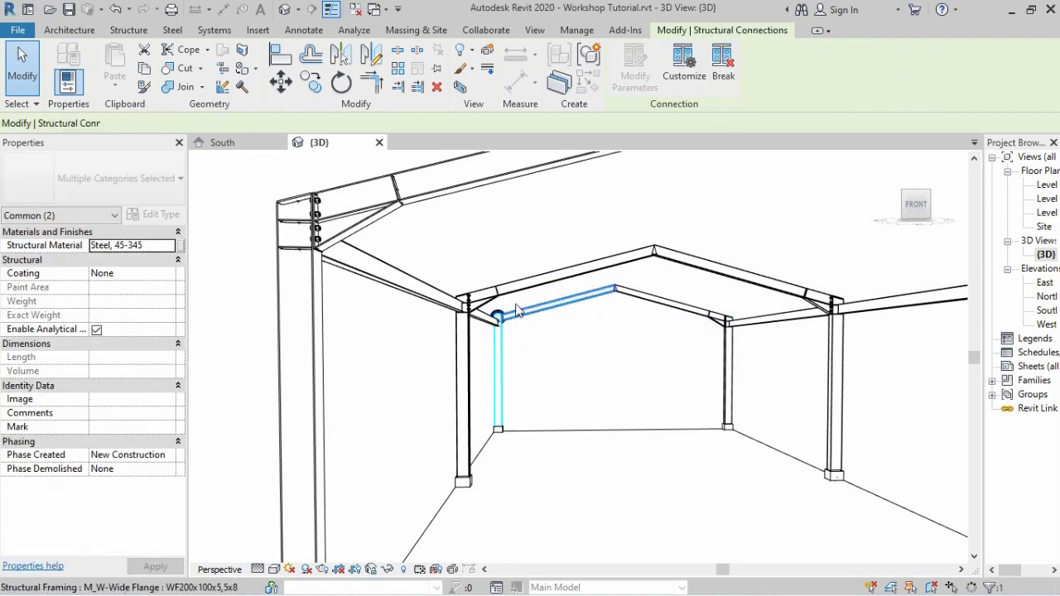
click(532, 349)
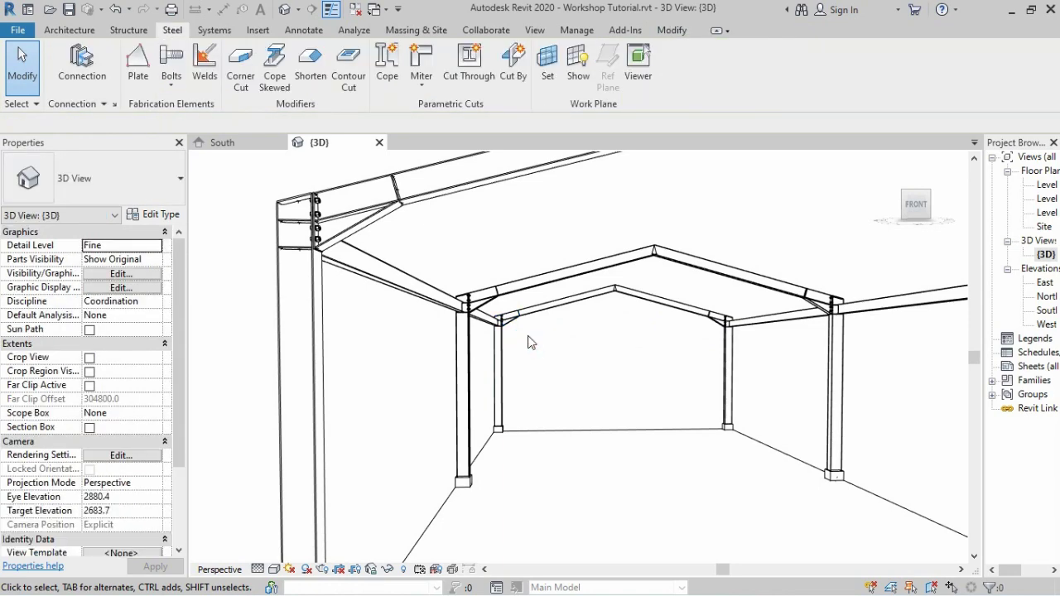
scroll(530, 343, down, 2)
scroll(530, 342, down, 2)
scroll(437, 282, up, 1)
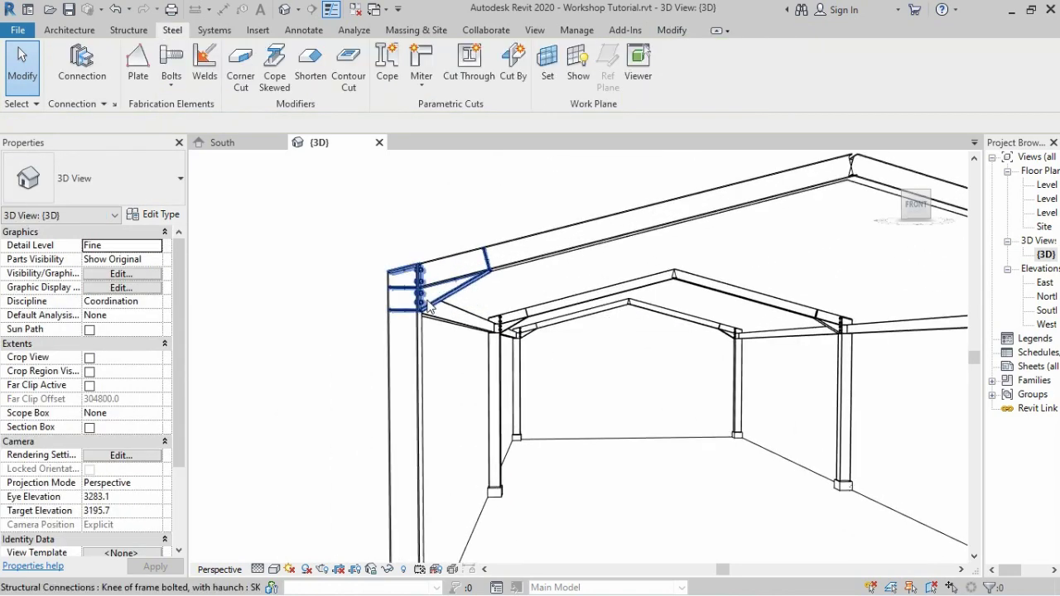
Step: Start a new structural connection and choose the Apex haunch connection type
scroll(652, 276, down, 2)
scroll(652, 250, up, 1)
scroll(613, 240, up, 1)
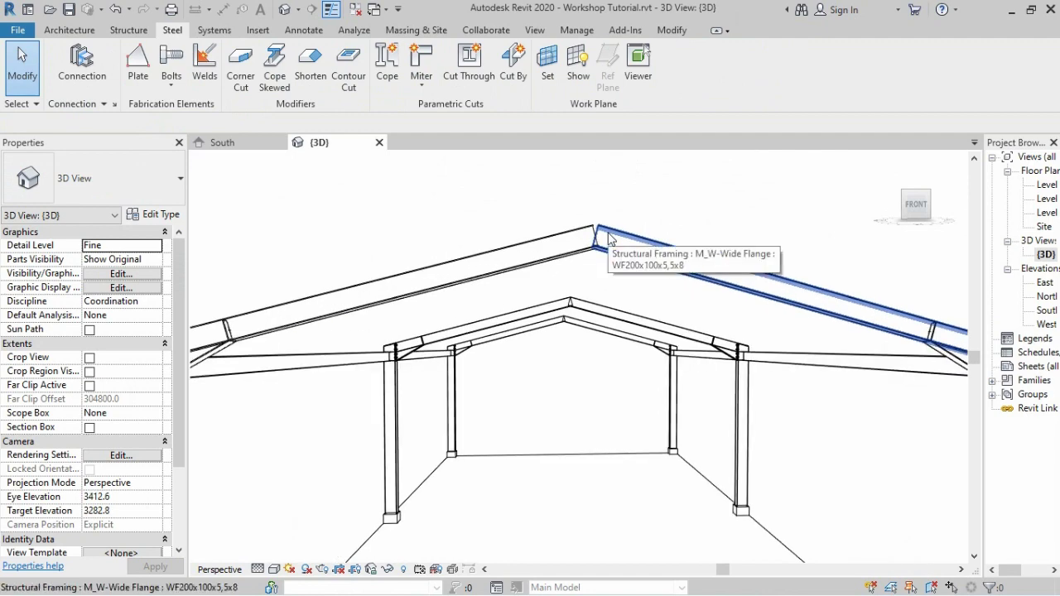
scroll(613, 240, up, 1)
scroll(613, 247, up, 2)
scroll(613, 246, up, 1)
scroll(610, 256, up, 1)
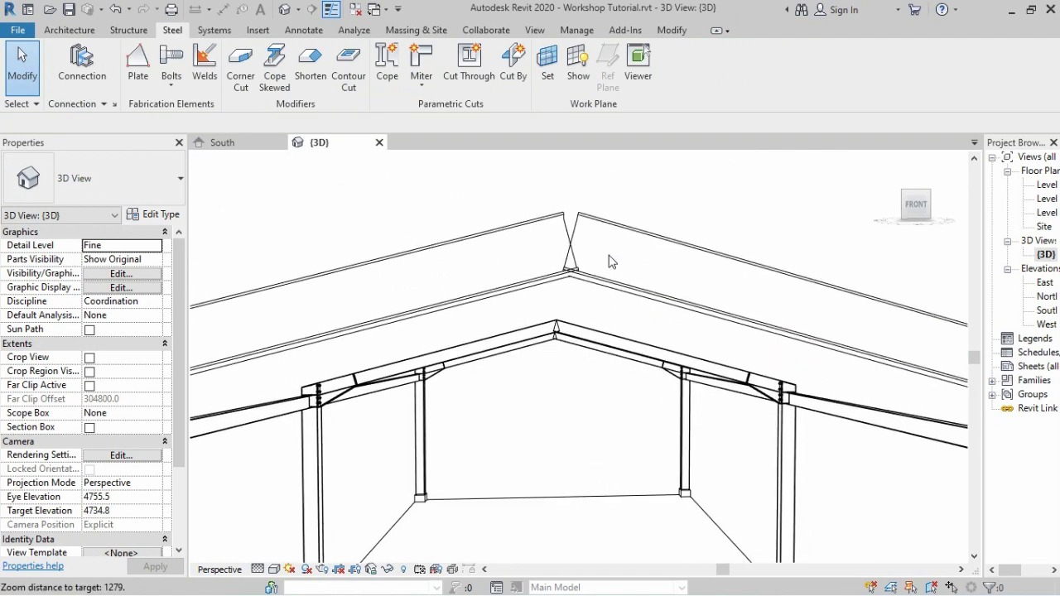
scroll(609, 245, up, 1)
scroll(604, 232, up, 2)
scroll(603, 232, down, 1)
scroll(572, 245, down, 2)
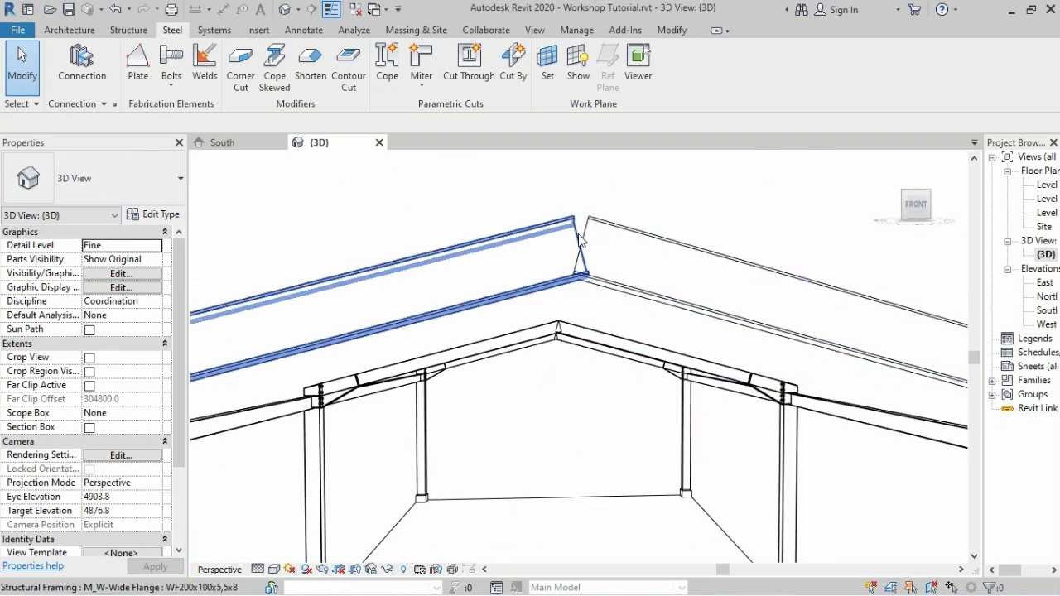
scroll(636, 256, up, 1)
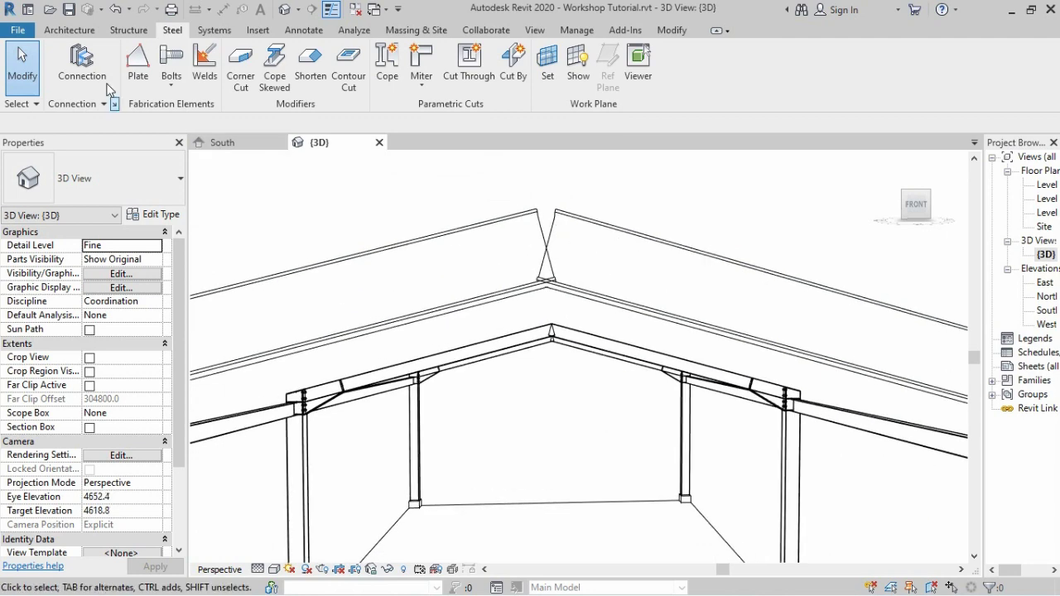
click(82, 62)
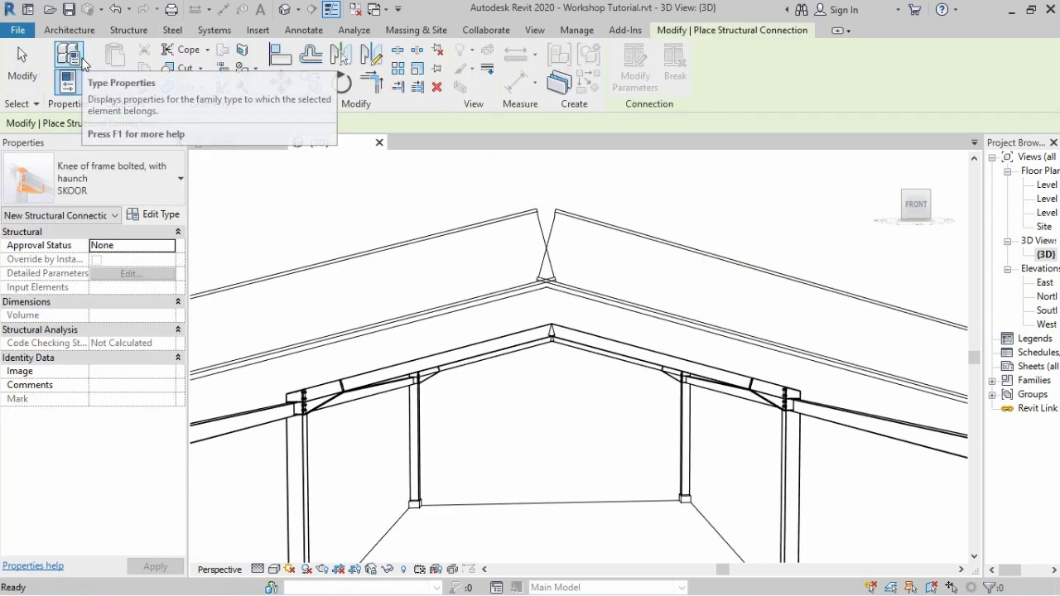
click(97, 173)
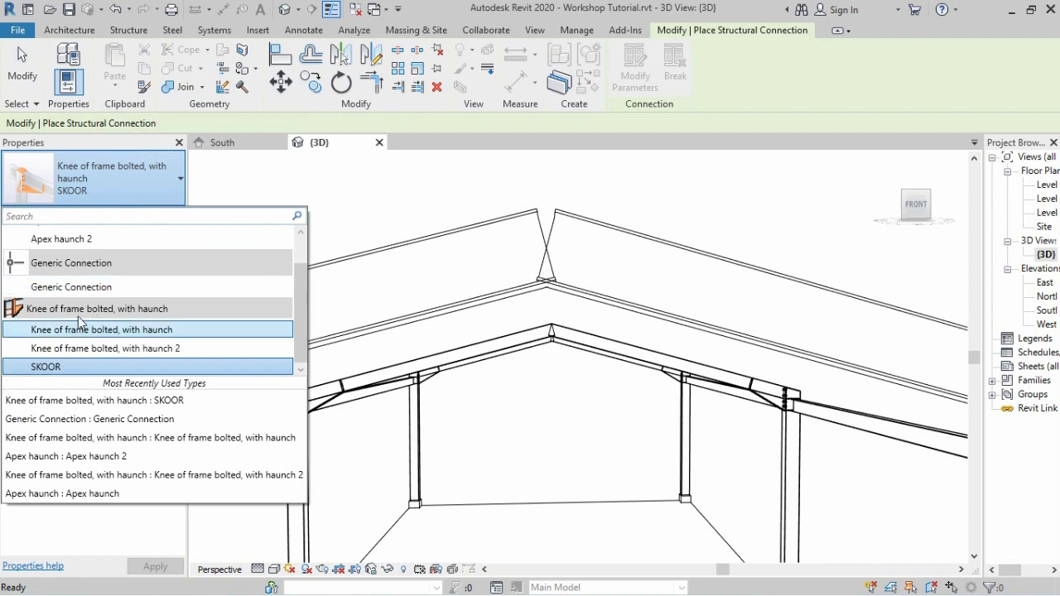
scroll(68, 282, up, 2)
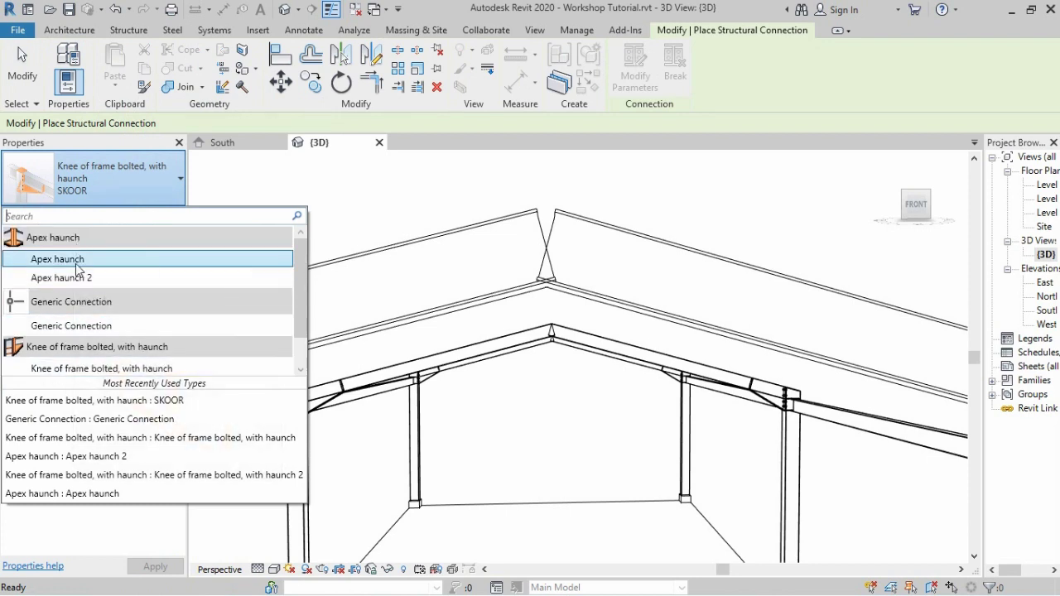
click(71, 261)
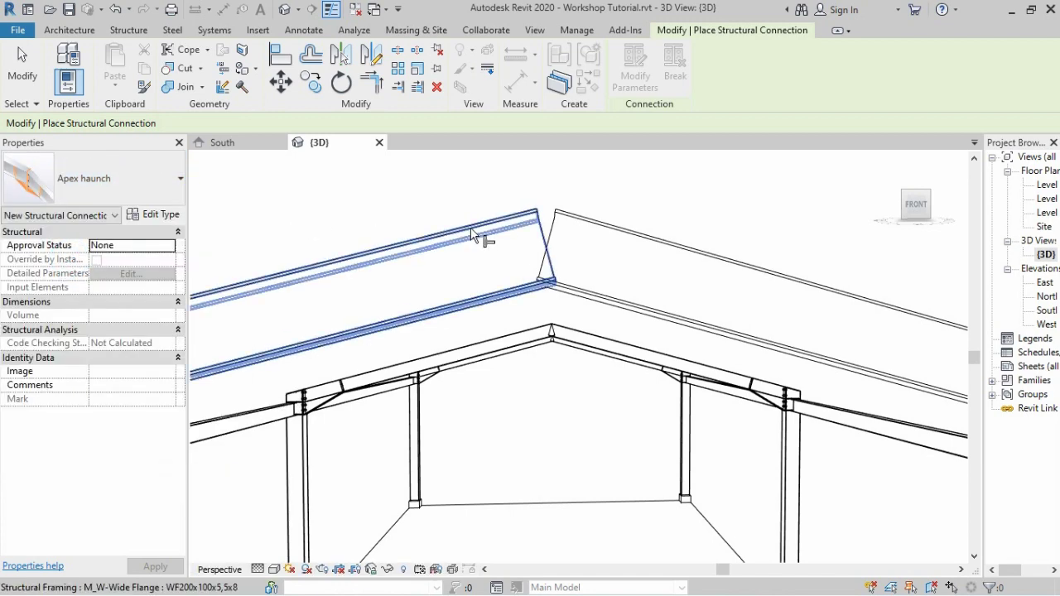
Step: Pick the left and right rafters at the ridge to place the apex haunch
scroll(520, 194, up, 2)
scroll(508, 235, up, 2)
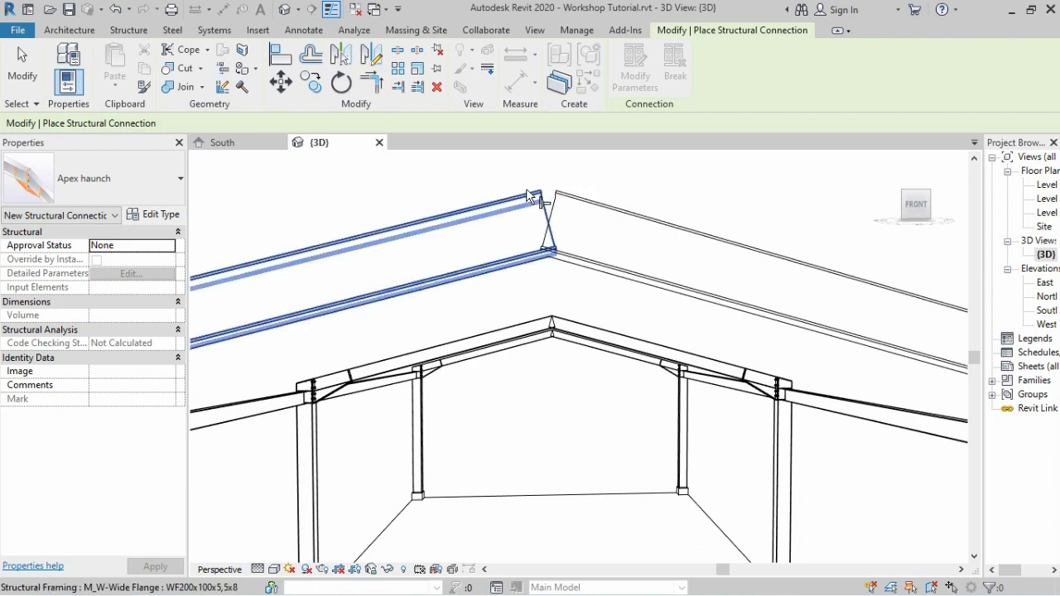
scroll(544, 183, up, 1)
click(519, 219)
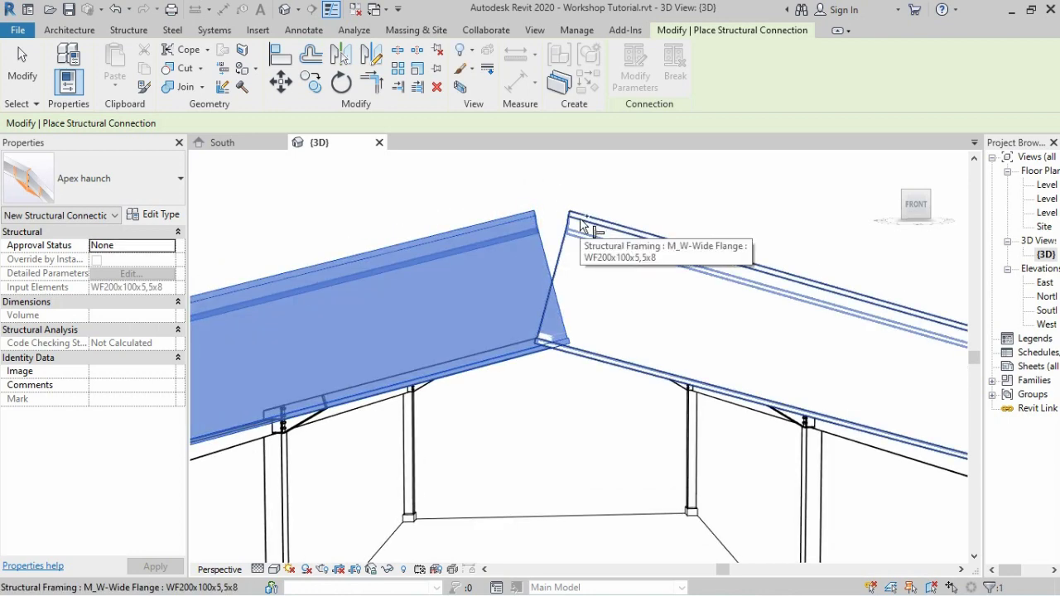
click(582, 223)
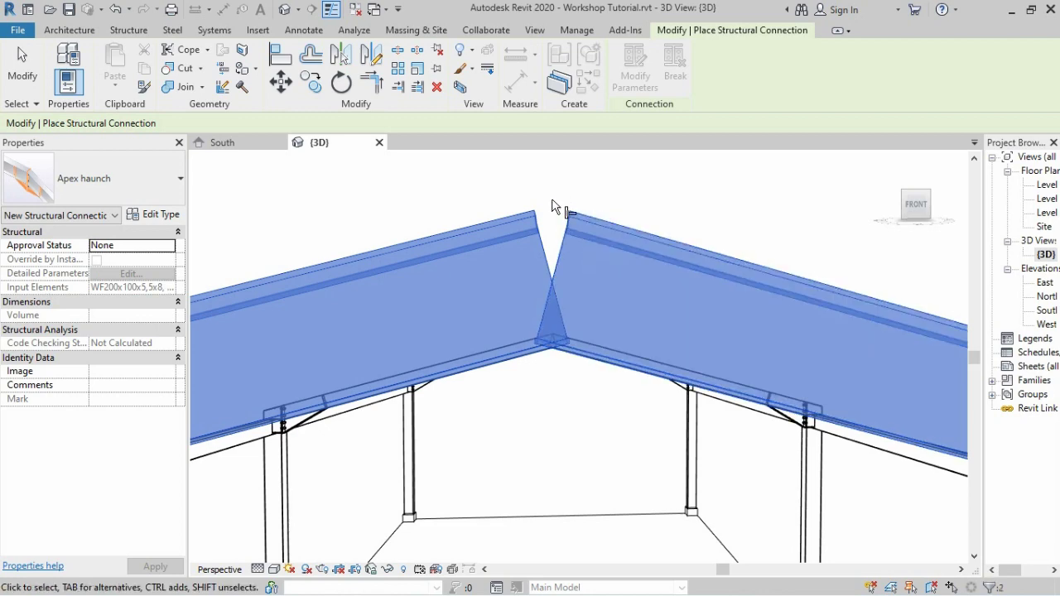
key(Return)
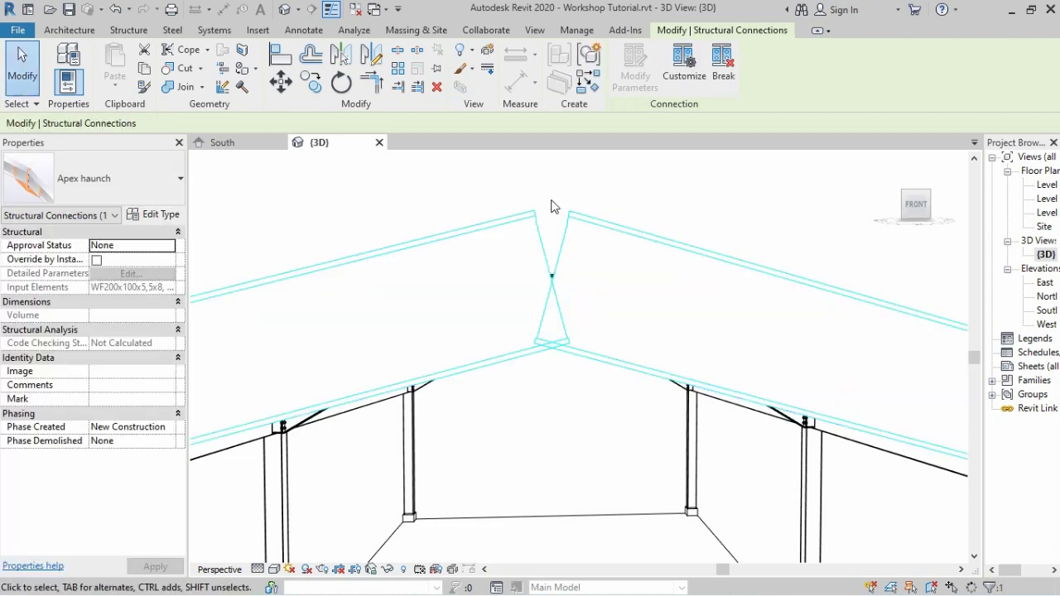
scroll(577, 199, down, 3)
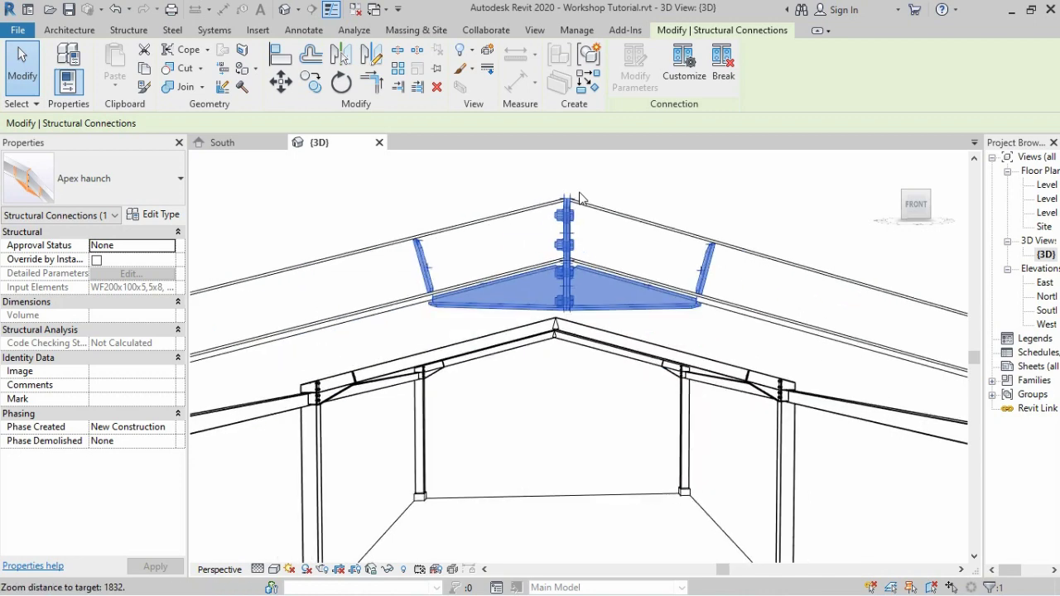
scroll(456, 277, up, 3)
scroll(526, 265, down, 2)
scroll(525, 262, up, 2)
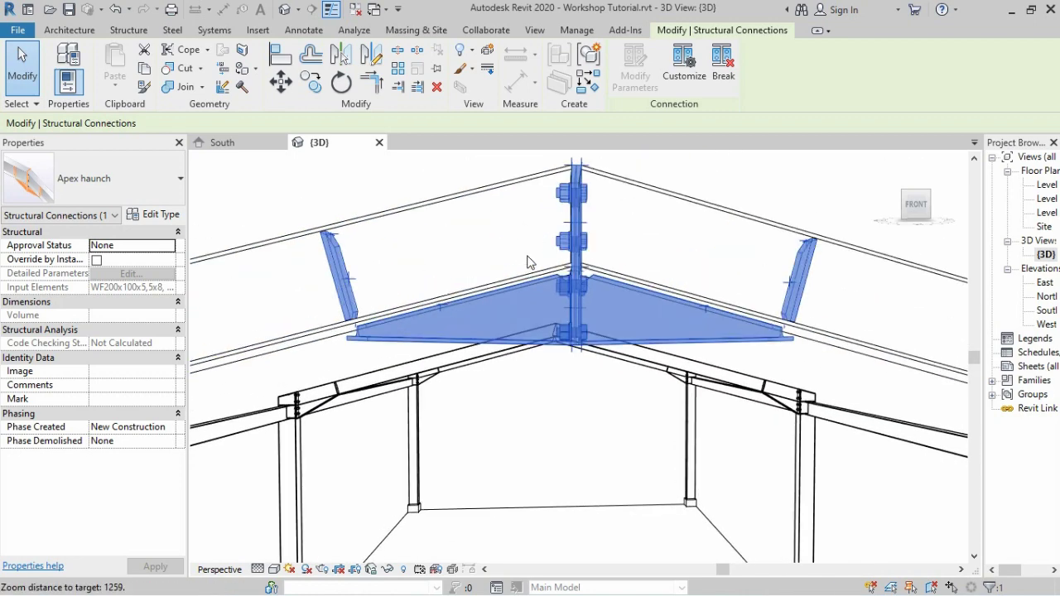
scroll(547, 273, up, 3)
scroll(578, 282, down, 3)
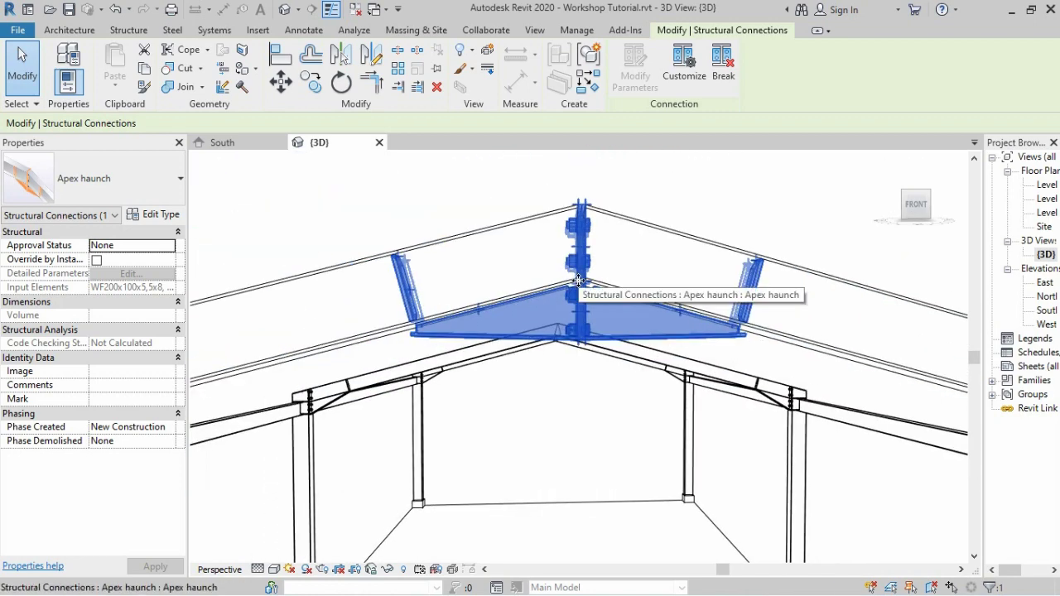
shift+middle_drag(577, 283, 506, 266)
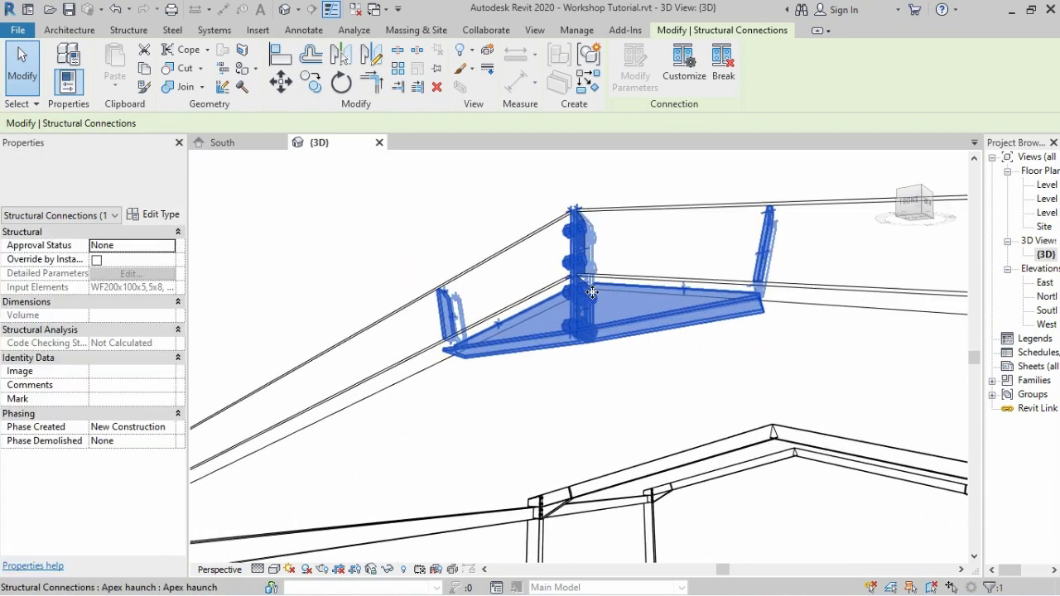
scroll(616, 290, up, 3)
mouse_move(616, 290)
shift+middle_down()
mouse_move(541, 307)
mouse_move(740, 322)
shift+middle_up()
scroll(740, 322, down, 3)
scroll(585, 277, up, 3)
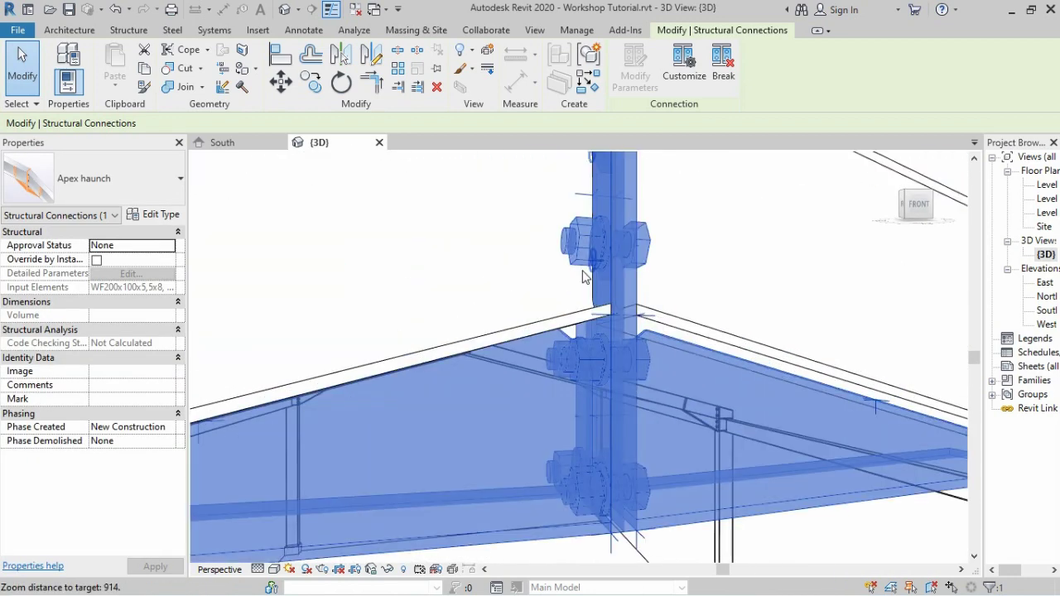
scroll(589, 269, down, 2)
scroll(607, 273, up, 2)
scroll(584, 285, up, 1)
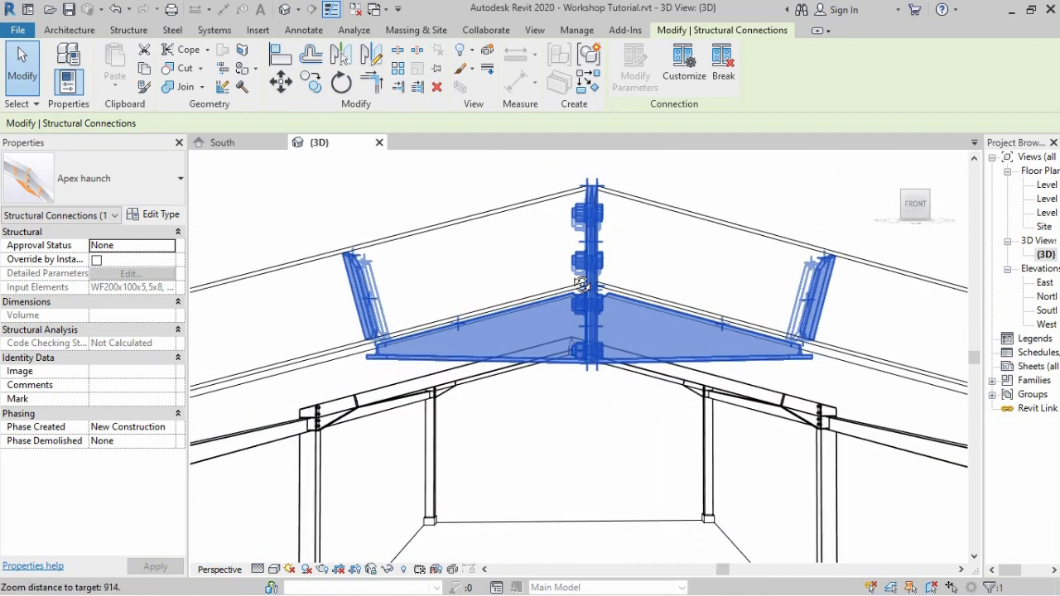
scroll(584, 284, up, 1)
click(396, 163)
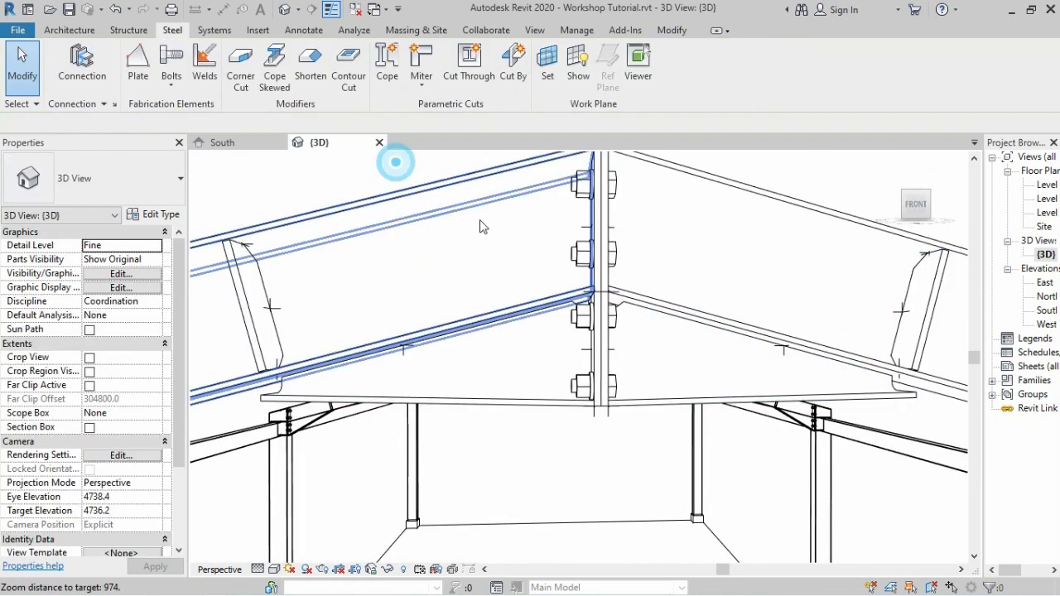
scroll(395, 164, down, 3)
scroll(433, 299, up, 2)
scroll(449, 275, down, 1)
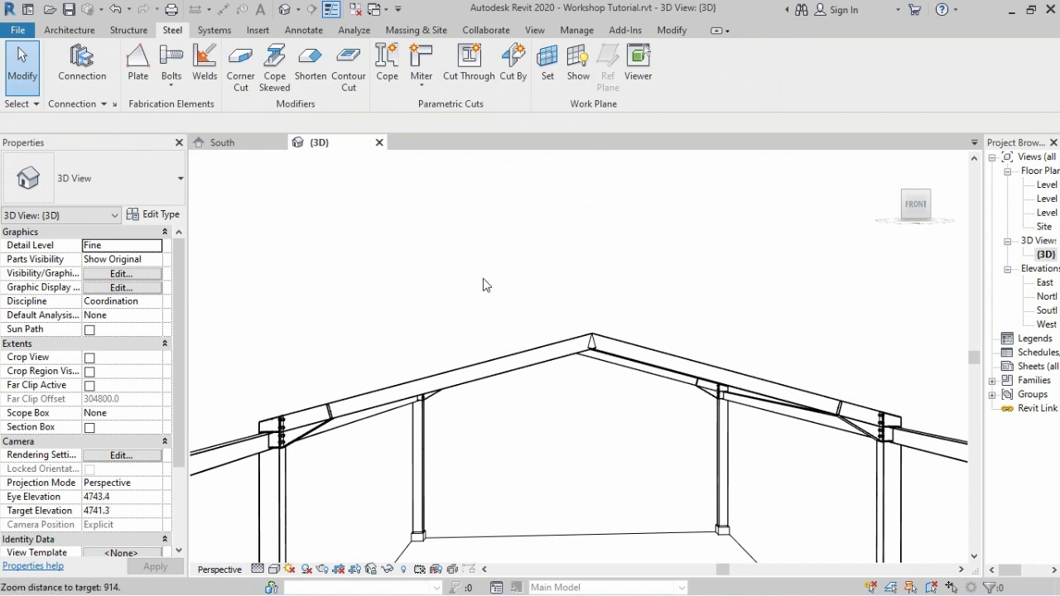
scroll(486, 285, up, 3)
mouse_move(497, 285)
shift+middle_down()
mouse_move(540, 287)
mouse_move(467, 284)
mouse_move(370, 182)
shift+middle_up()
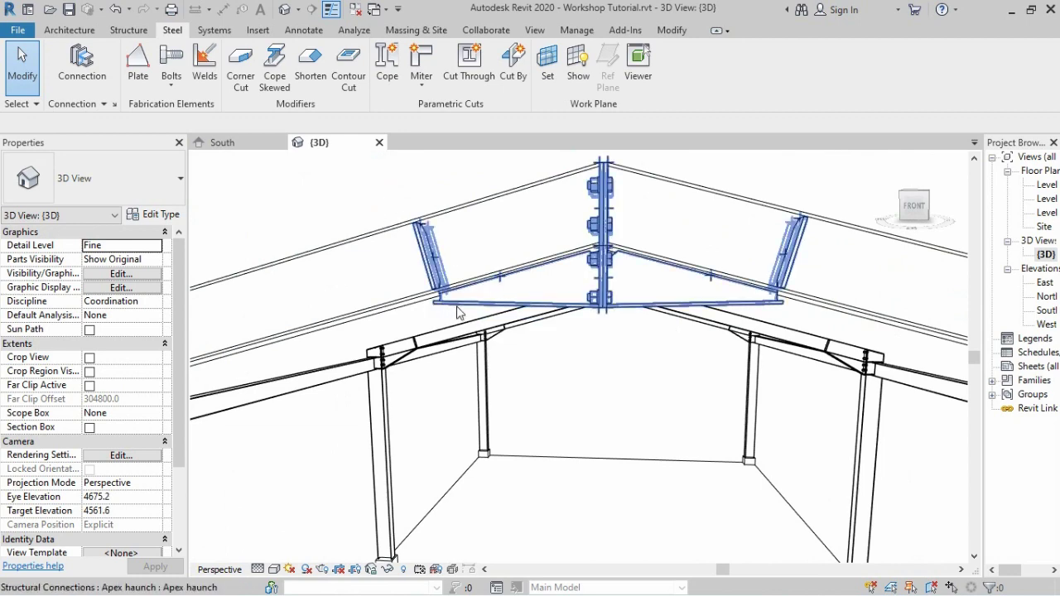
scroll(459, 306, up, 2)
scroll(457, 290, down, 2)
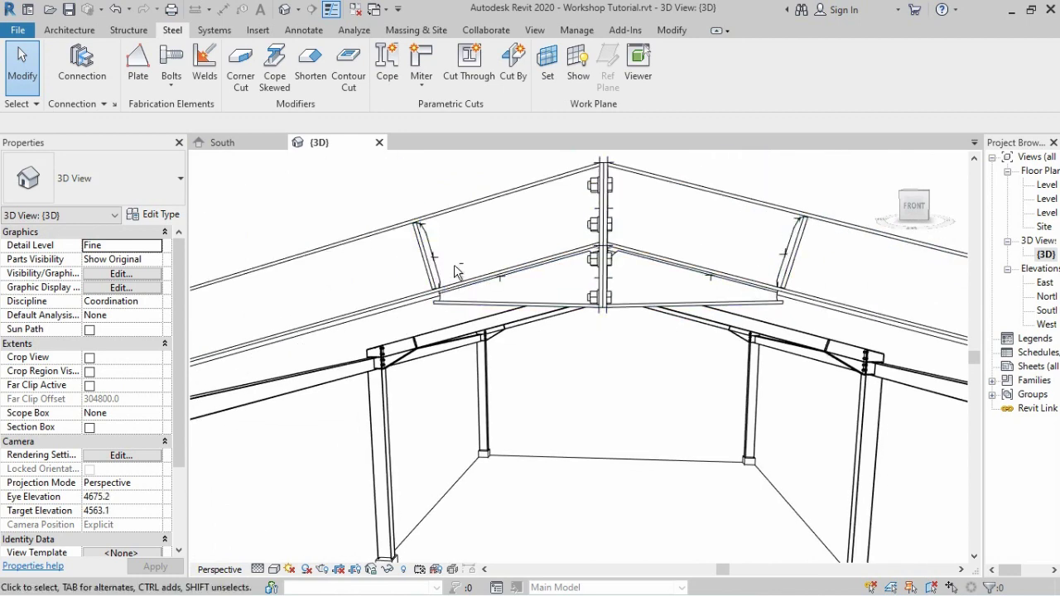
scroll(459, 272, down, 1)
scroll(464, 271, down, 1)
scroll(513, 273, down, 1)
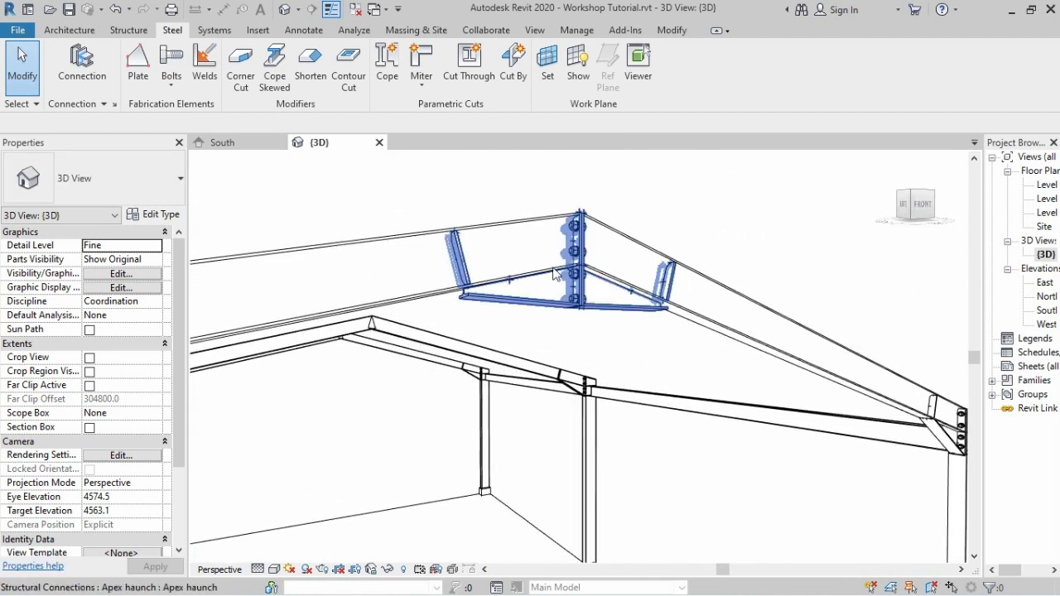
scroll(504, 261, up, 3)
scroll(502, 262, down, 1)
scroll(501, 263, down, 1)
scroll(508, 283, down, 1)
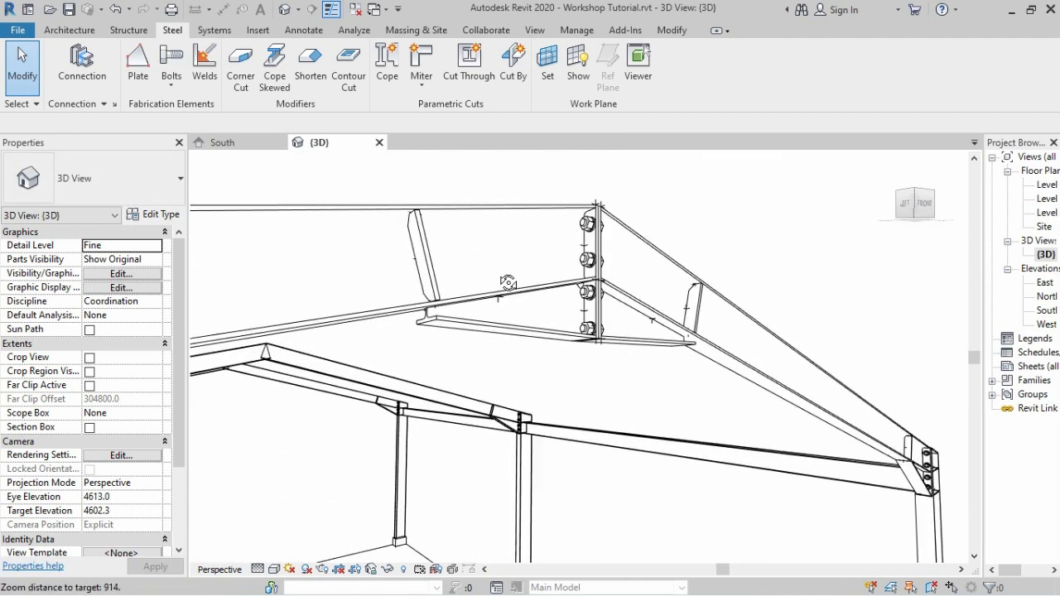
shift+middle_drag(508, 282, 497, 313)
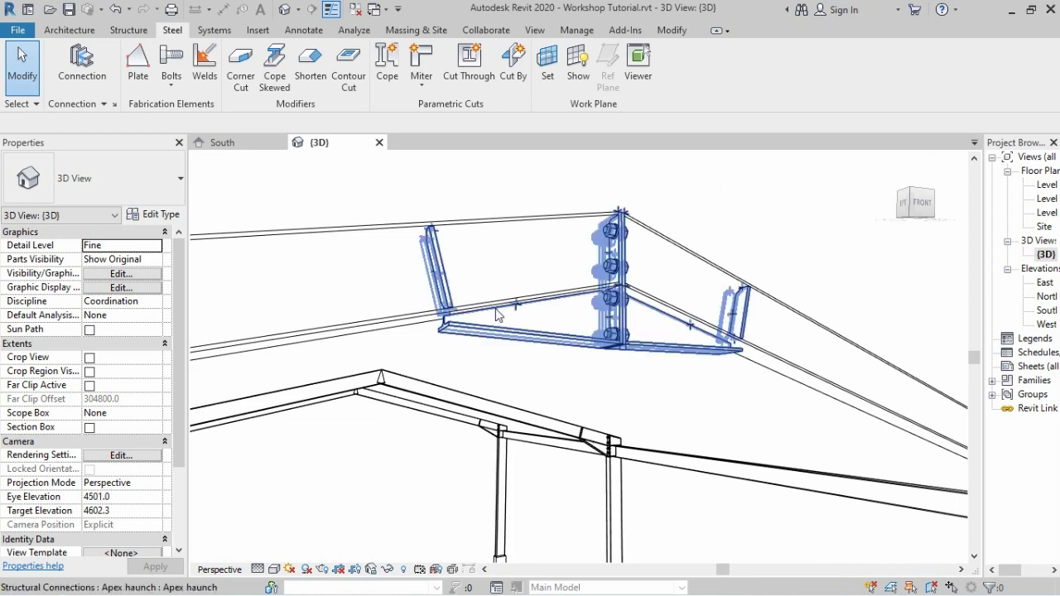
click(526, 345)
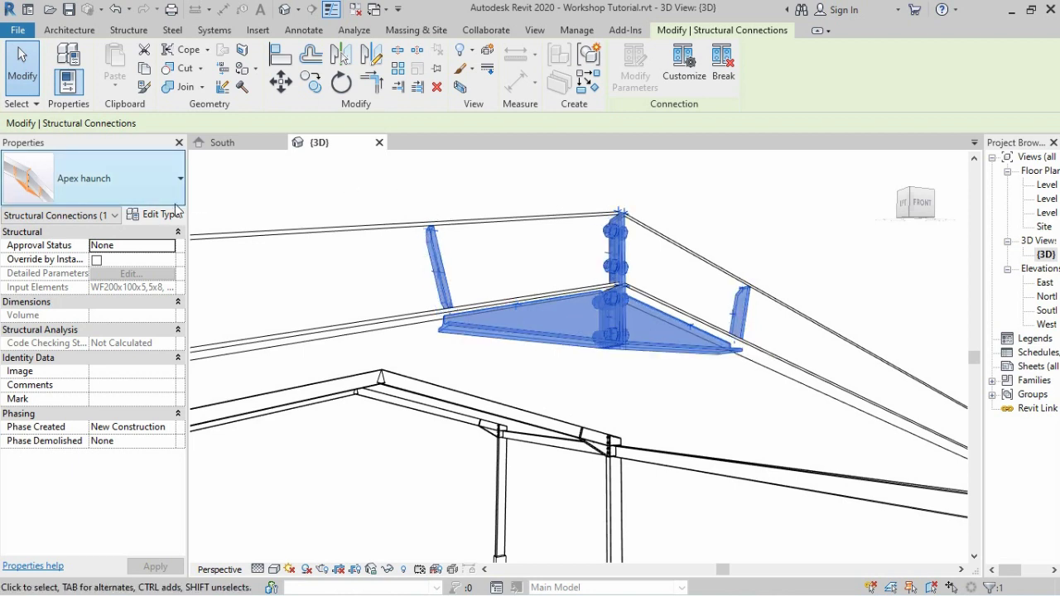
Step: In the Apex haunch type properties, set the preview to Front and duplicate the type as SKOOR2
click(163, 216)
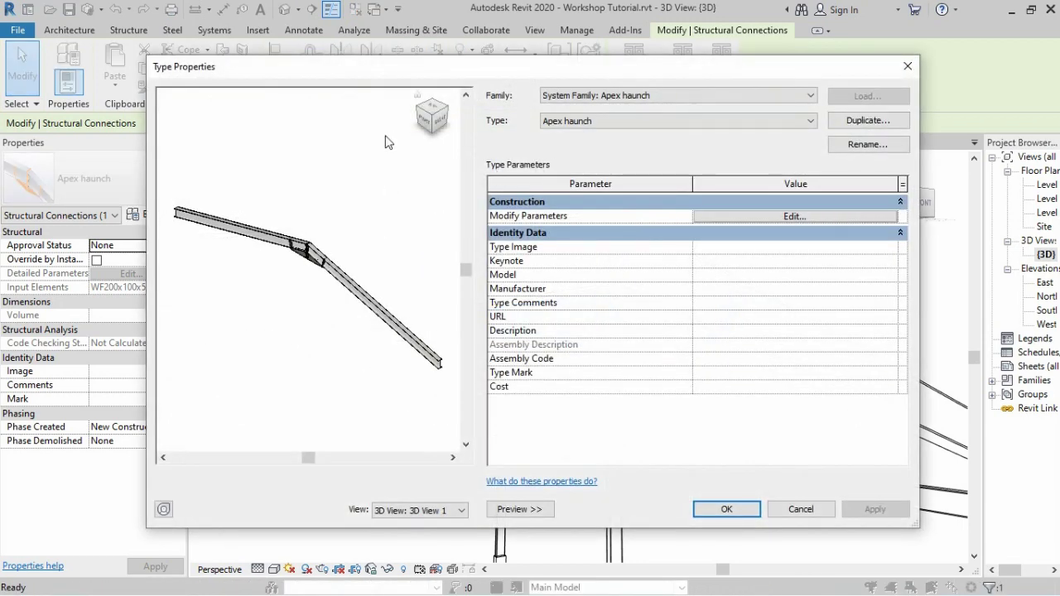
click(427, 124)
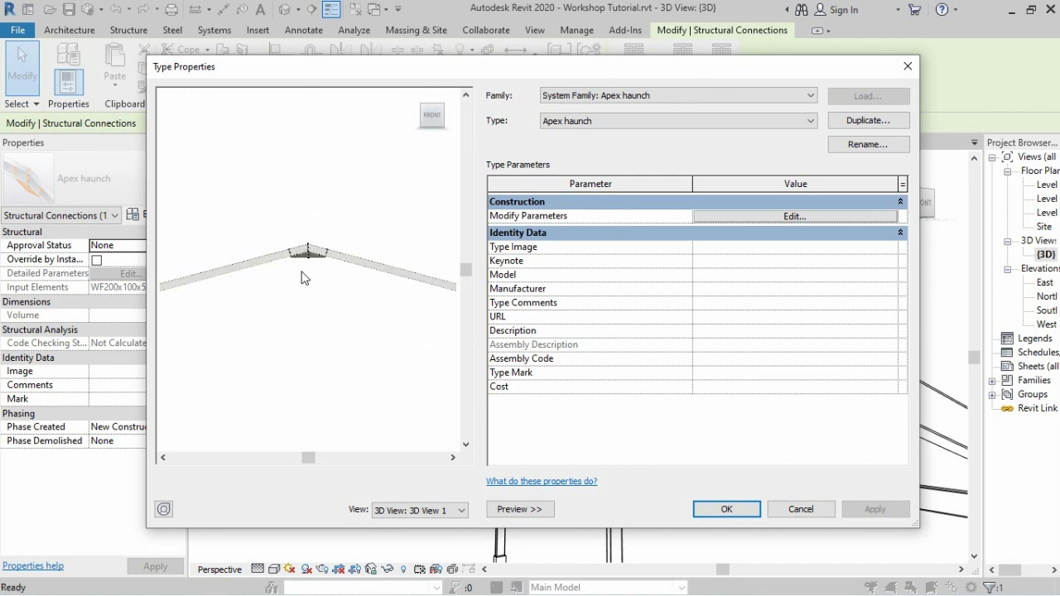
scroll(303, 265, up, 2)
scroll(304, 240, up, 2)
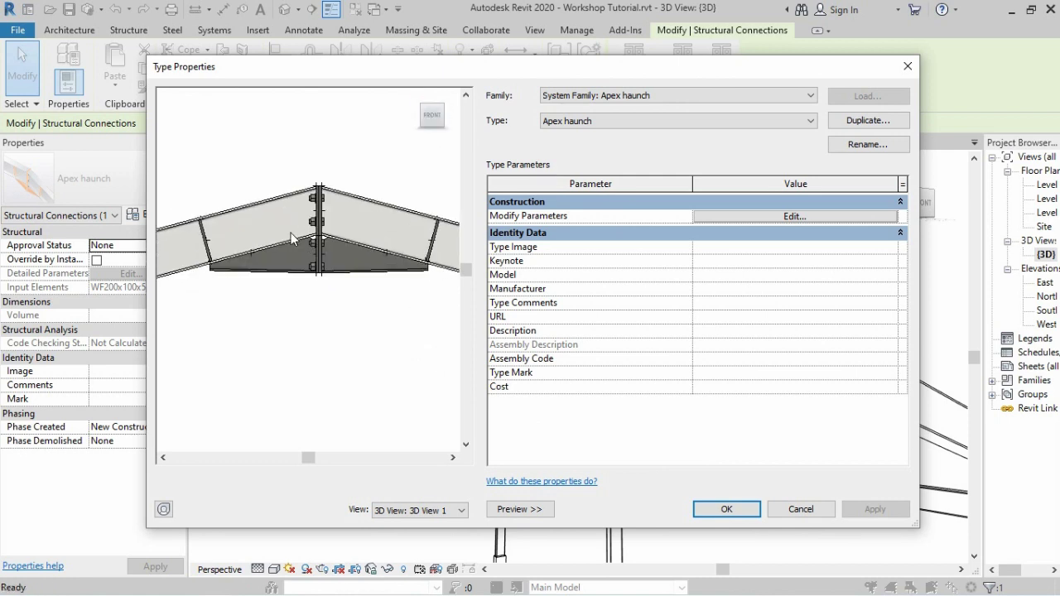
click(865, 122)
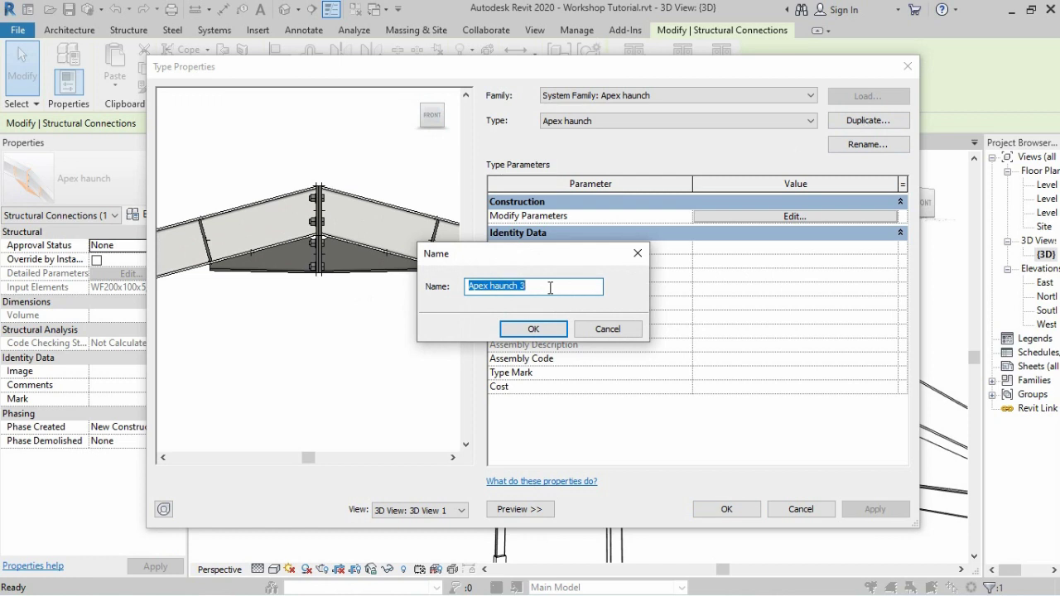
text(SKOOR2)
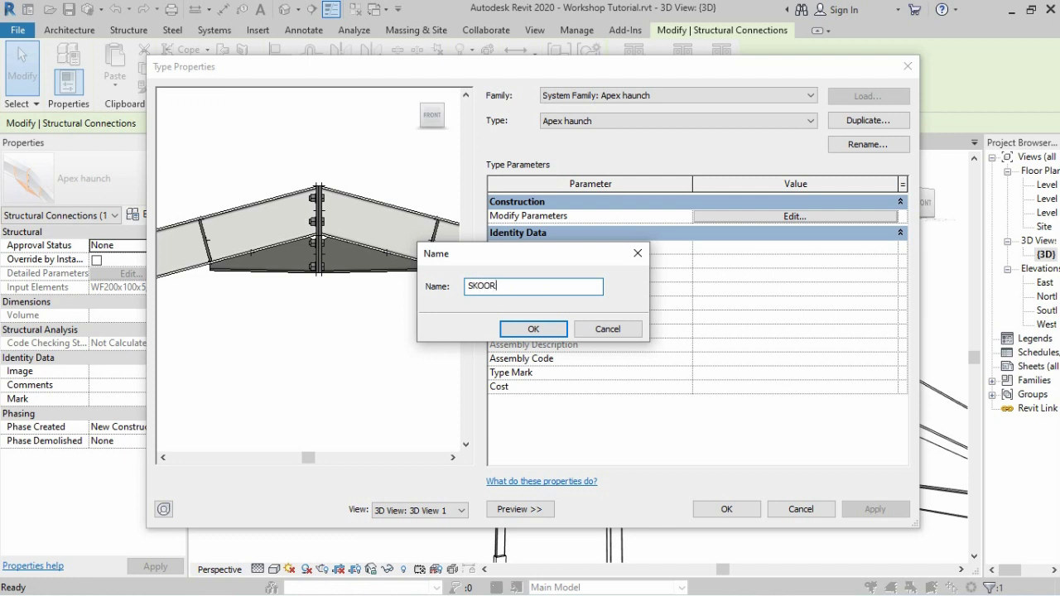
click(530, 330)
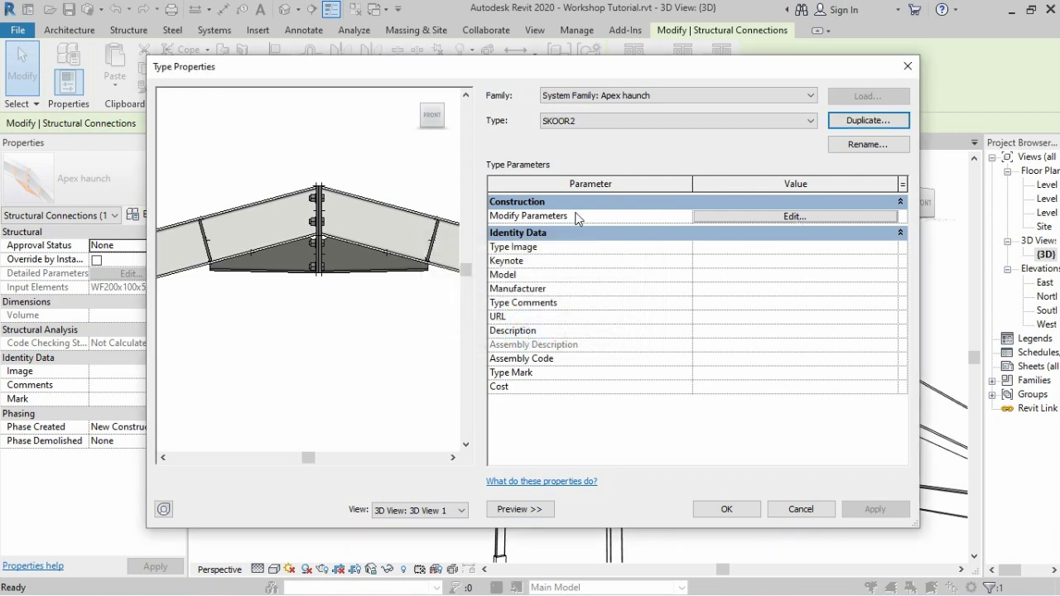
Step: Open the SKOOR2 connection's detailed parameters and review the End plate thickness value
click(793, 216)
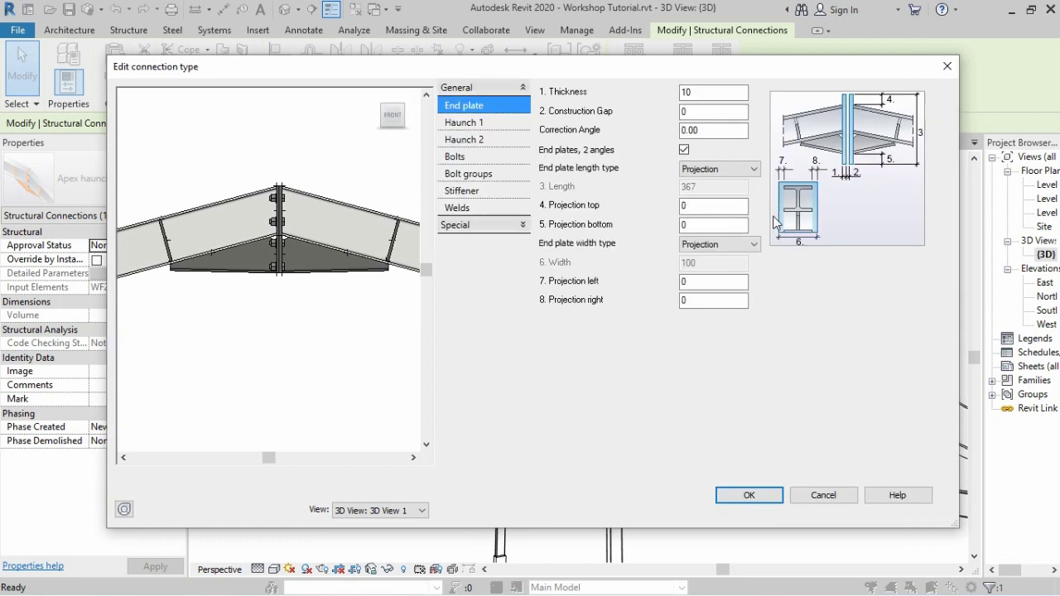
scroll(310, 214, up, 2)
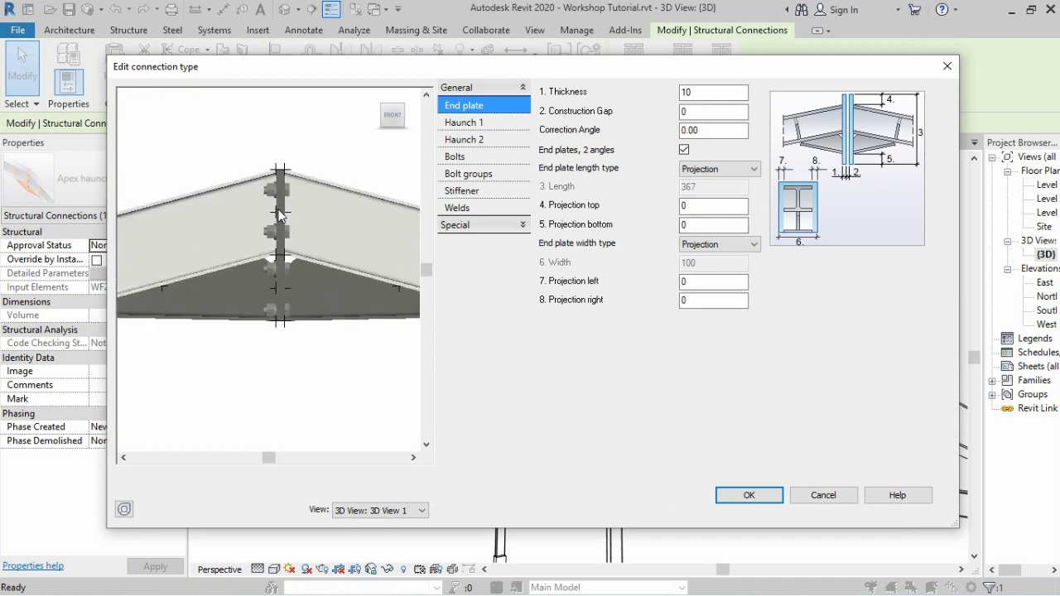
scroll(298, 215, up, 2)
scroll(291, 217, up, 2)
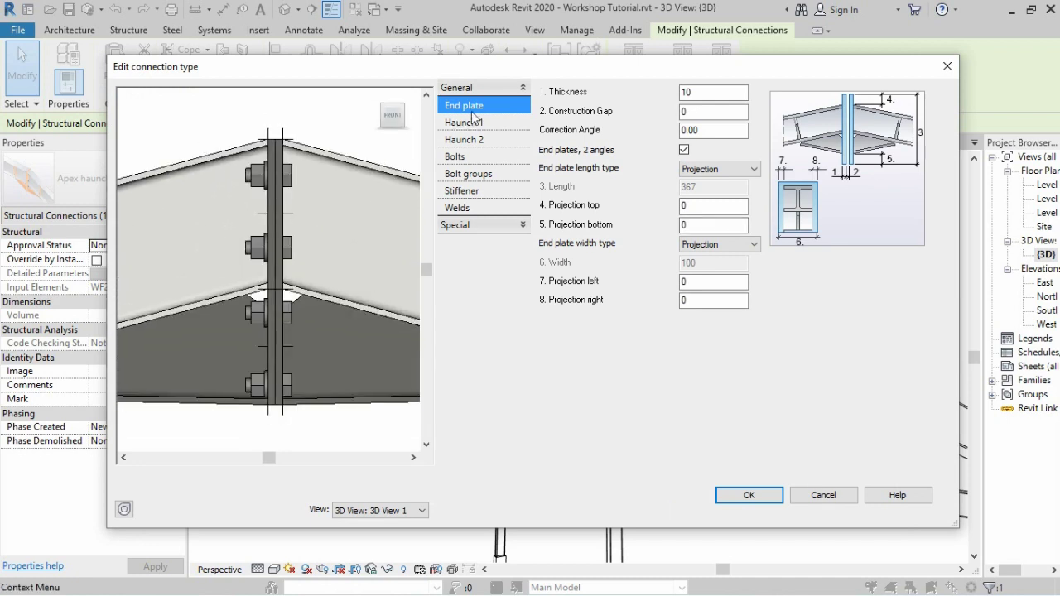
click(701, 96)
Step: Rotate the preview, then on Haunch 1 select the Corner finish Chamfer 1 value (30) for replacement
scroll(299, 241, down, 3)
shift+middle_drag(299, 241, 366, 267)
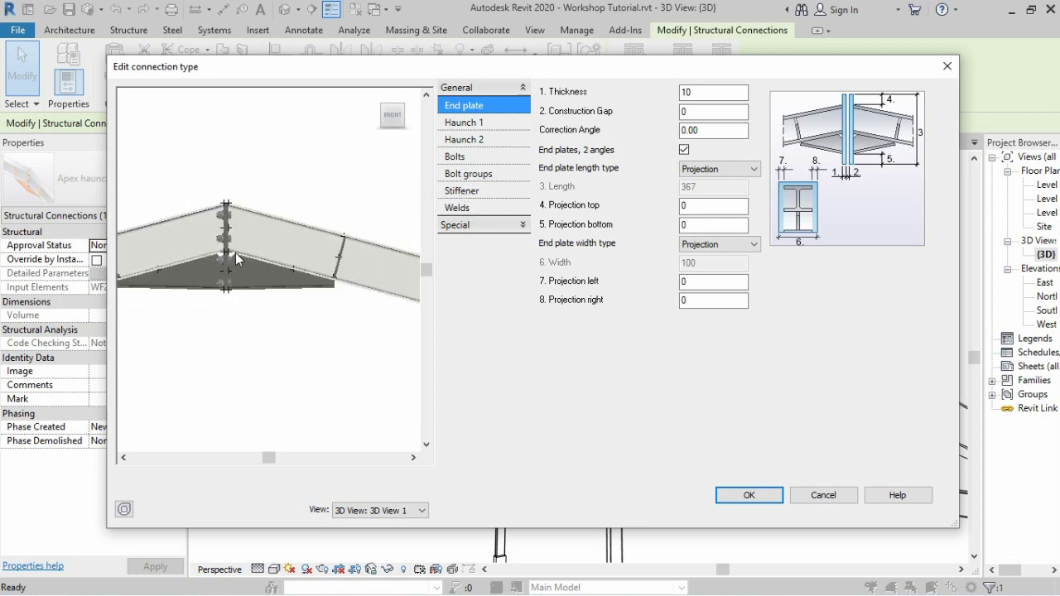
scroll(302, 265, up, 3)
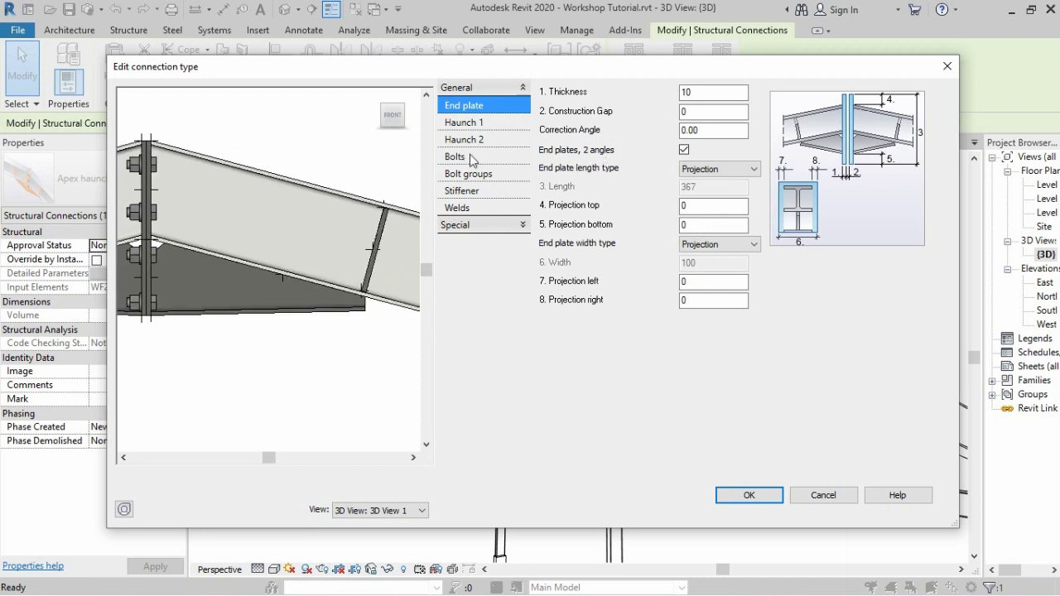
click(463, 123)
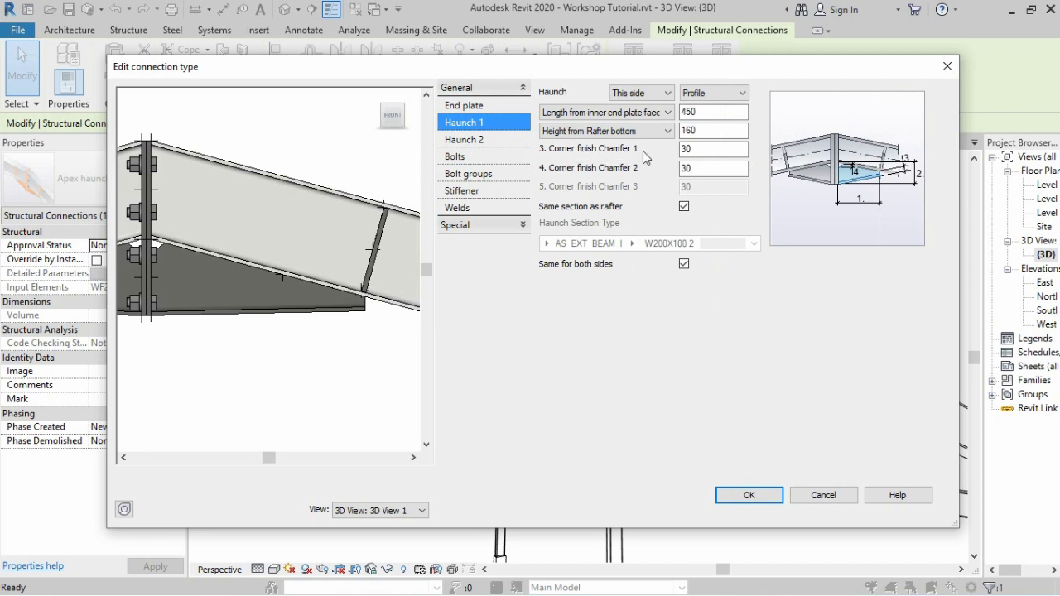
double_click(712, 149)
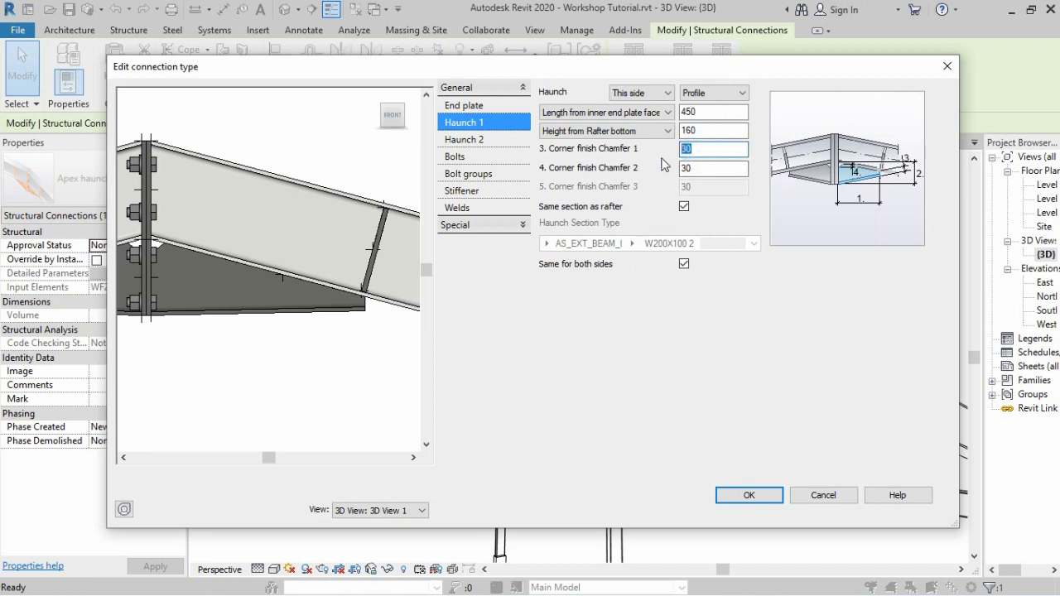
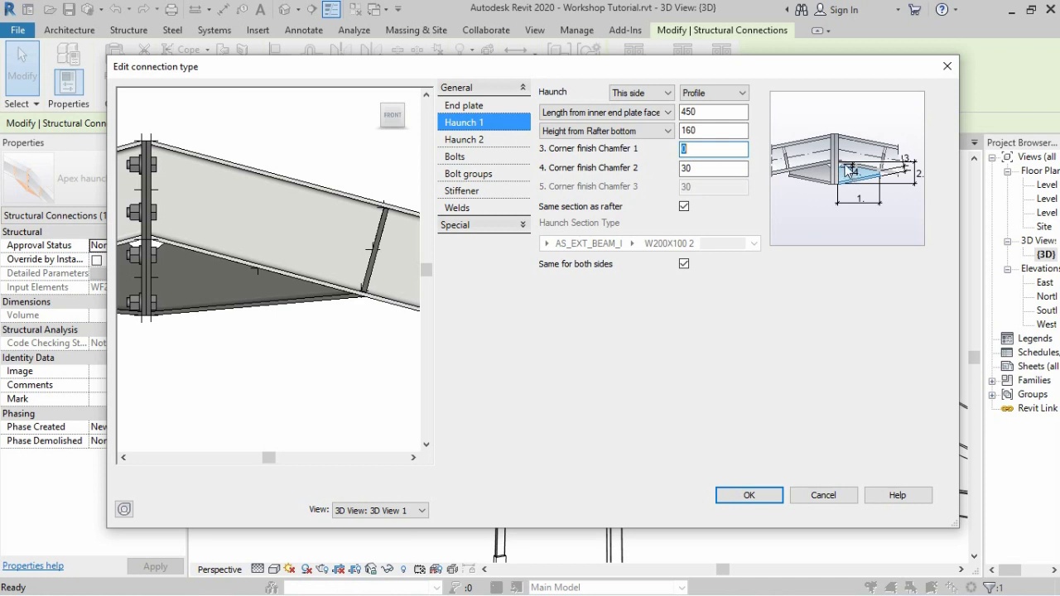
Step: Set Haunch 1's corner finish Chamfer 2 to 0
double_click(680, 168)
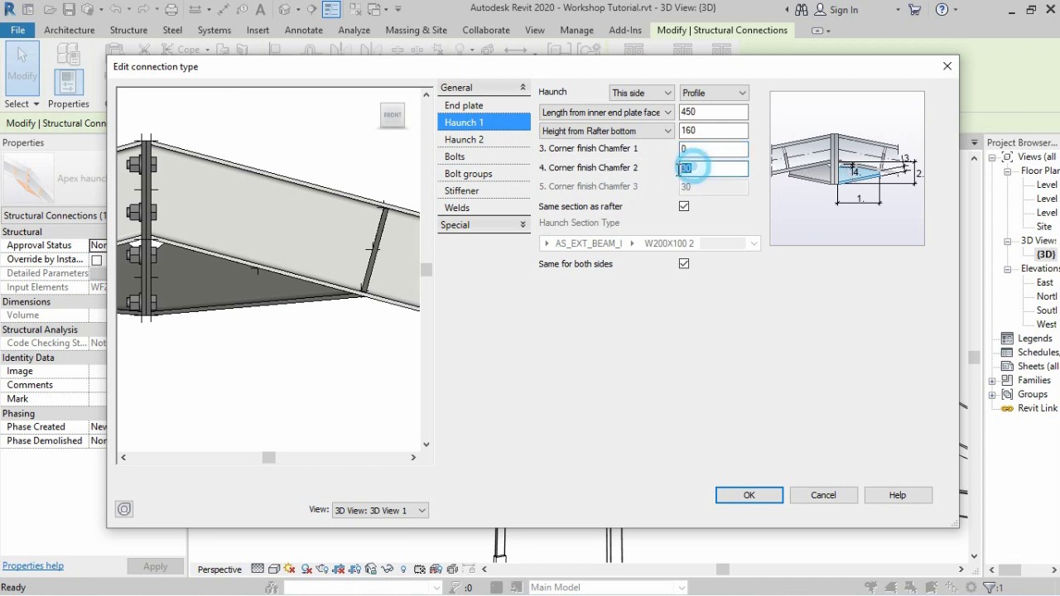
text(0)
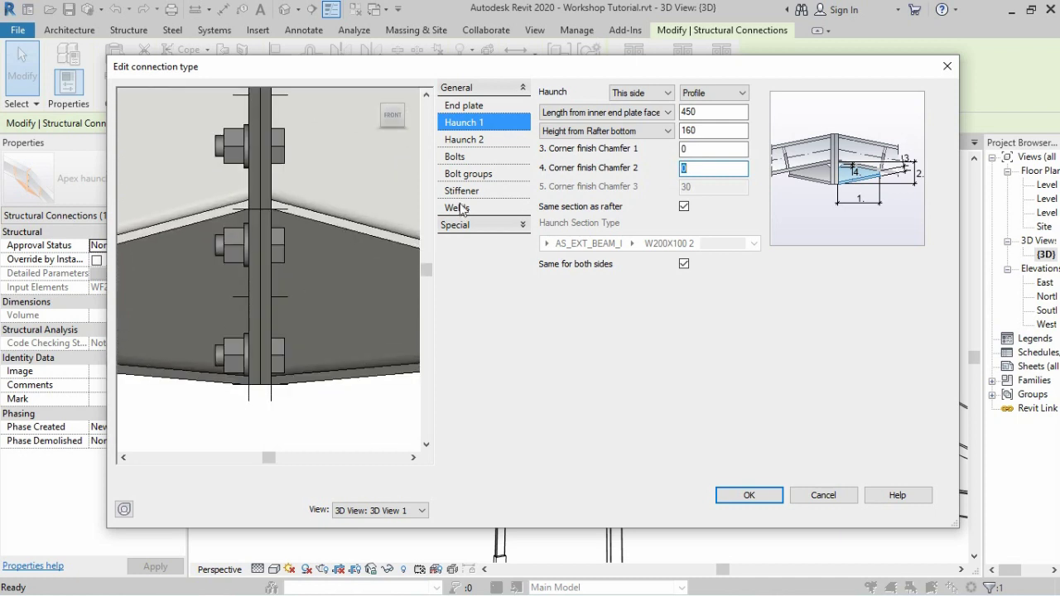
Step: Set the connection's bolt assembly to Na2W
click(455, 158)
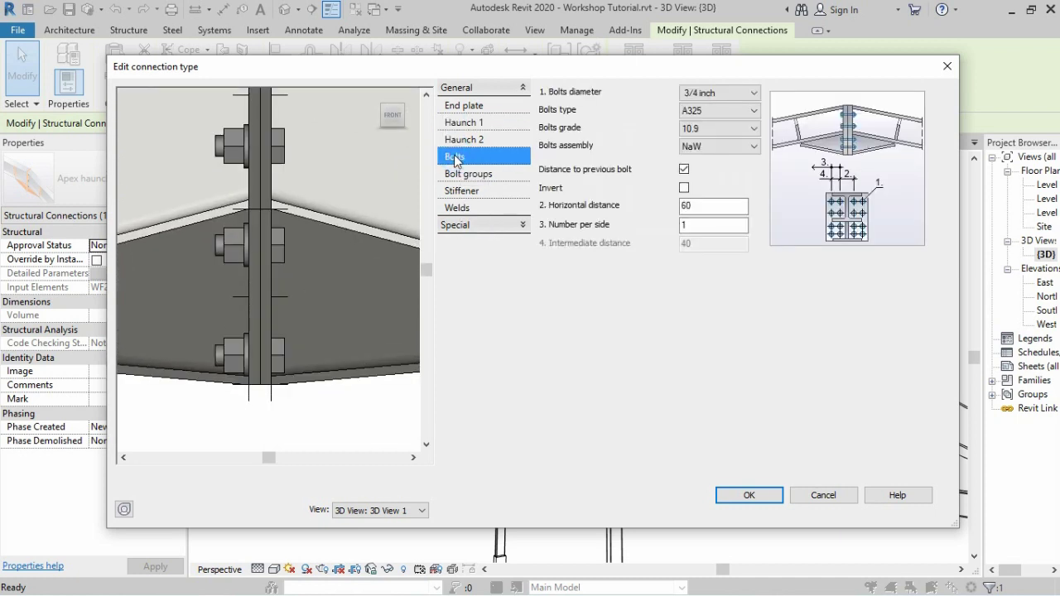
click(753, 146)
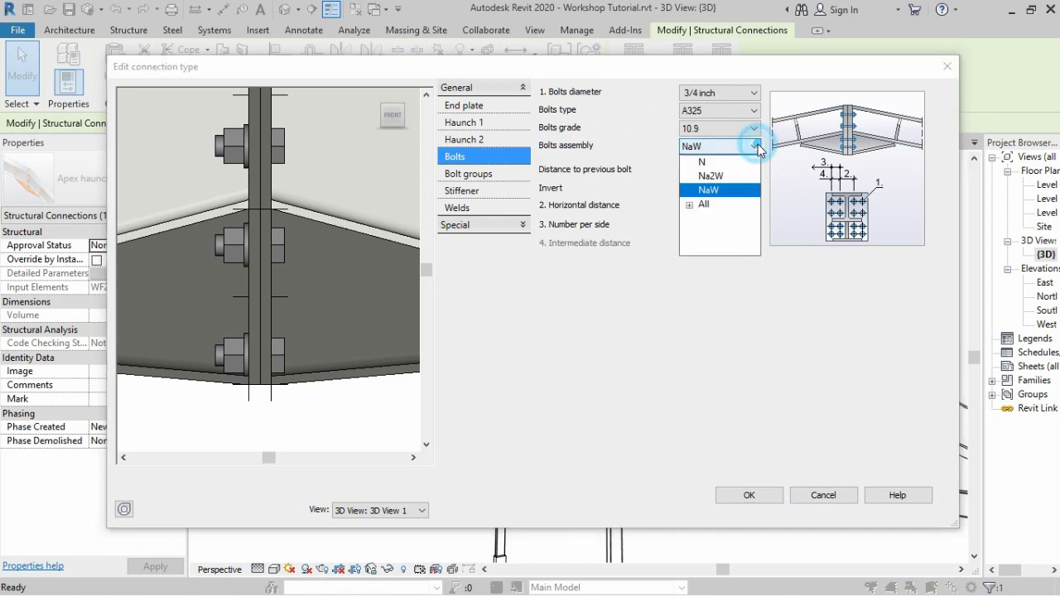
click(717, 173)
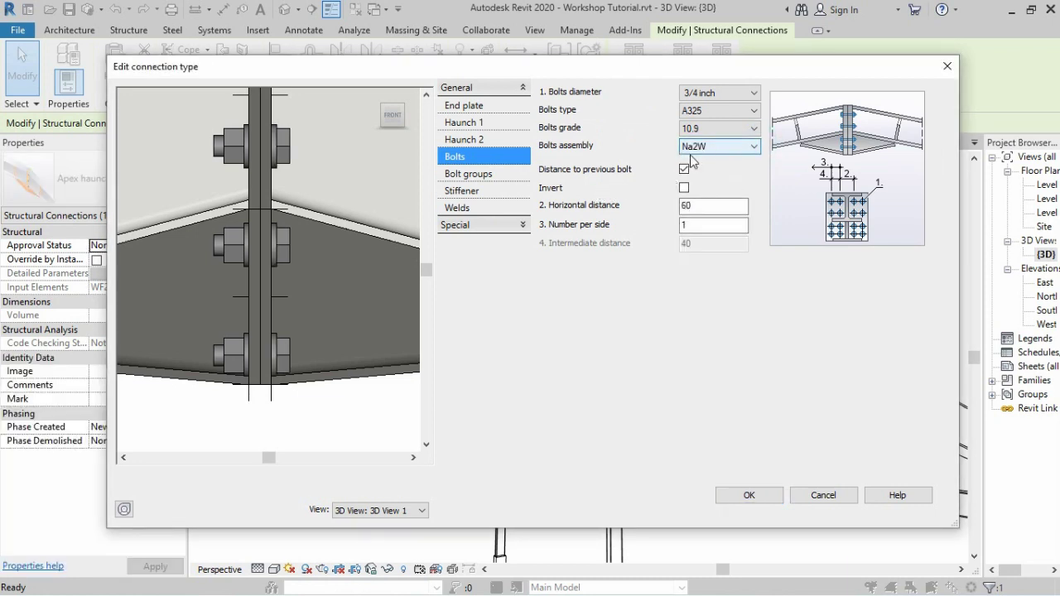
Step: Set bolt Group 2's intermediate distance to 80
click(468, 173)
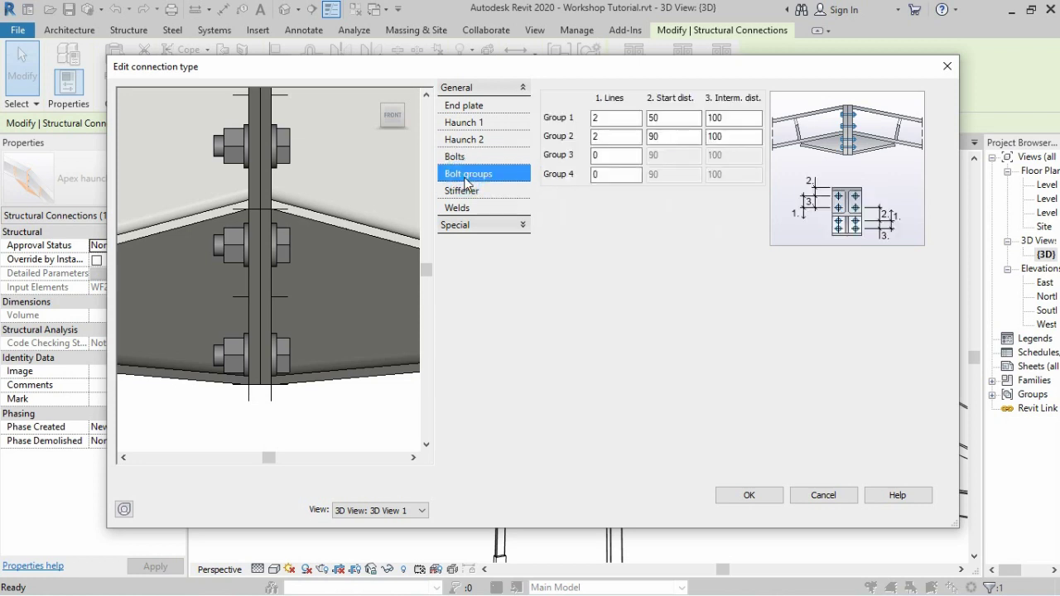
click(730, 138)
text(80)
Step: Check the apex connection in the preview and confirm the connection type edits
scroll(252, 312, down, 2)
scroll(252, 313, down, 2)
scroll(281, 240, down, 2)
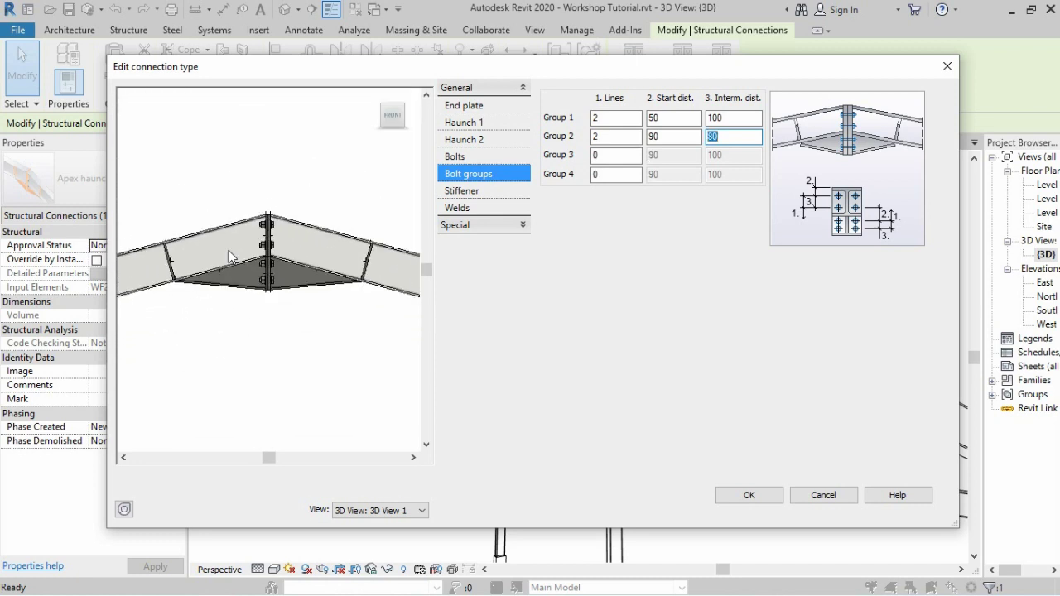
shift+middle_drag(230, 257, 254, 259)
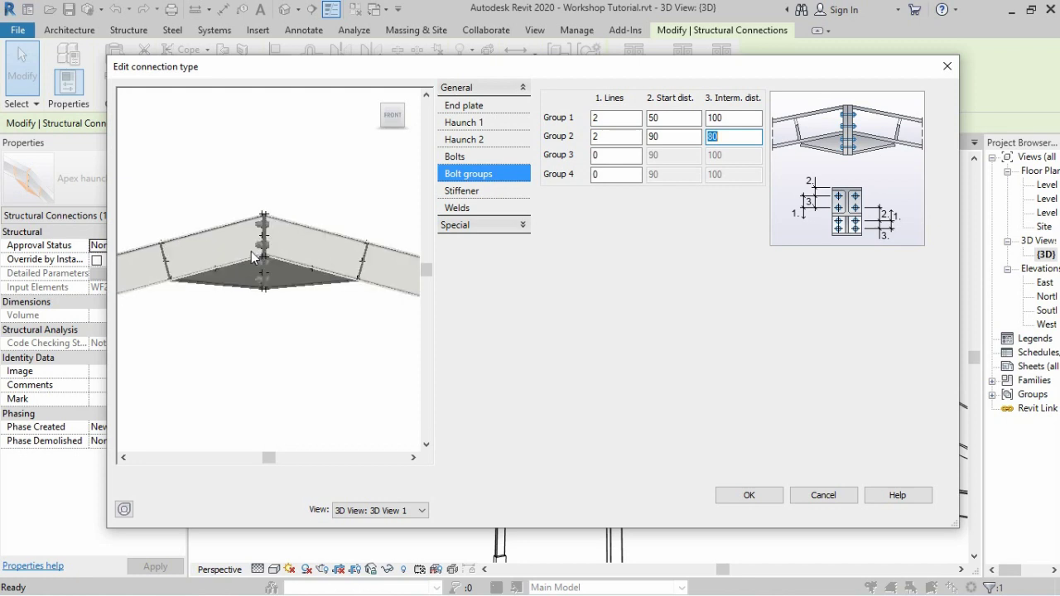
scroll(252, 257, up, 2)
scroll(271, 255, up, 2)
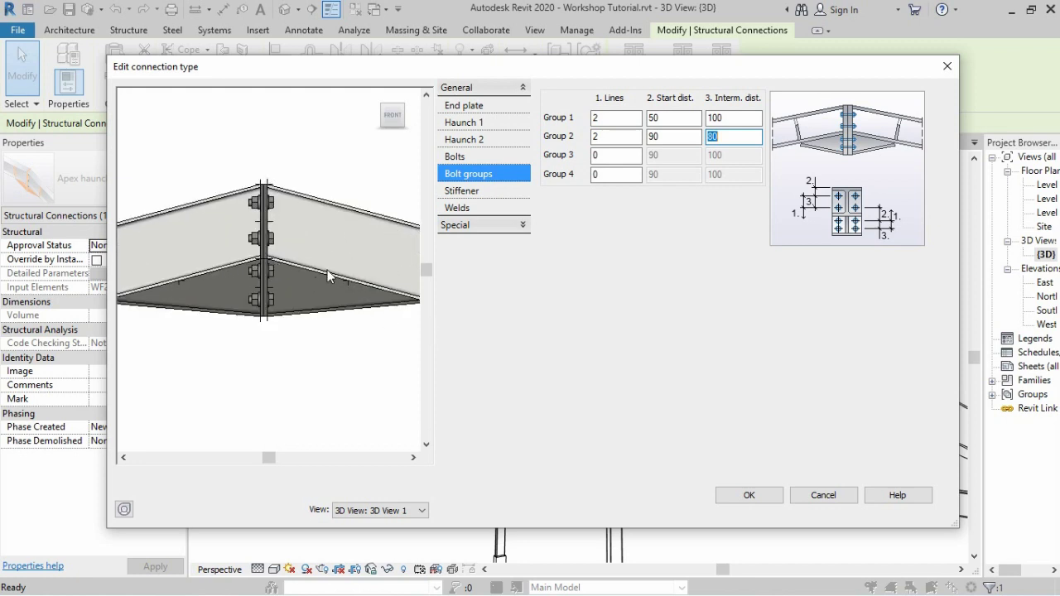
scroll(326, 269, down, 2)
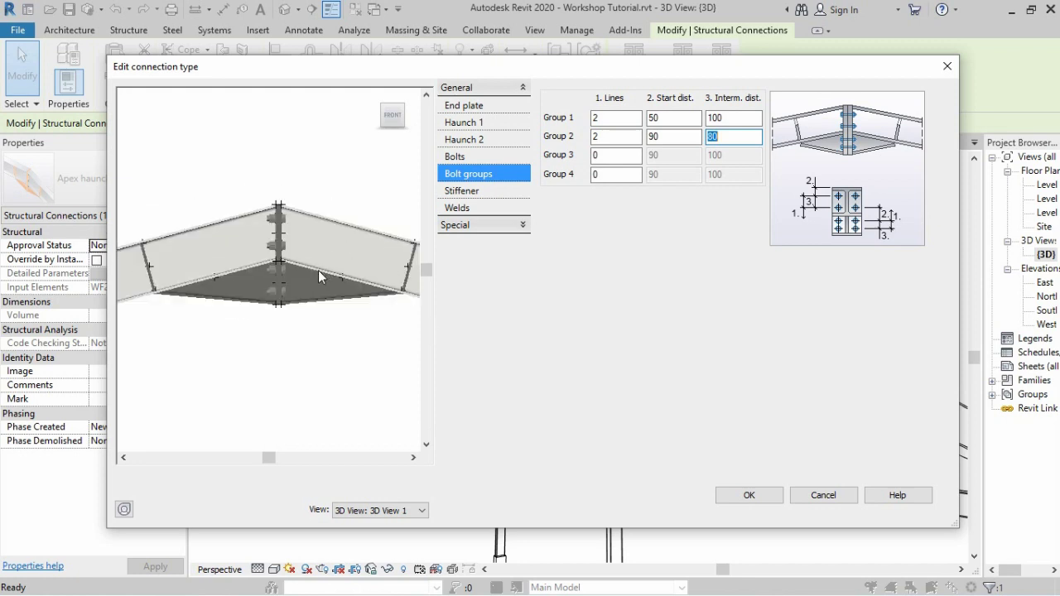
click(755, 497)
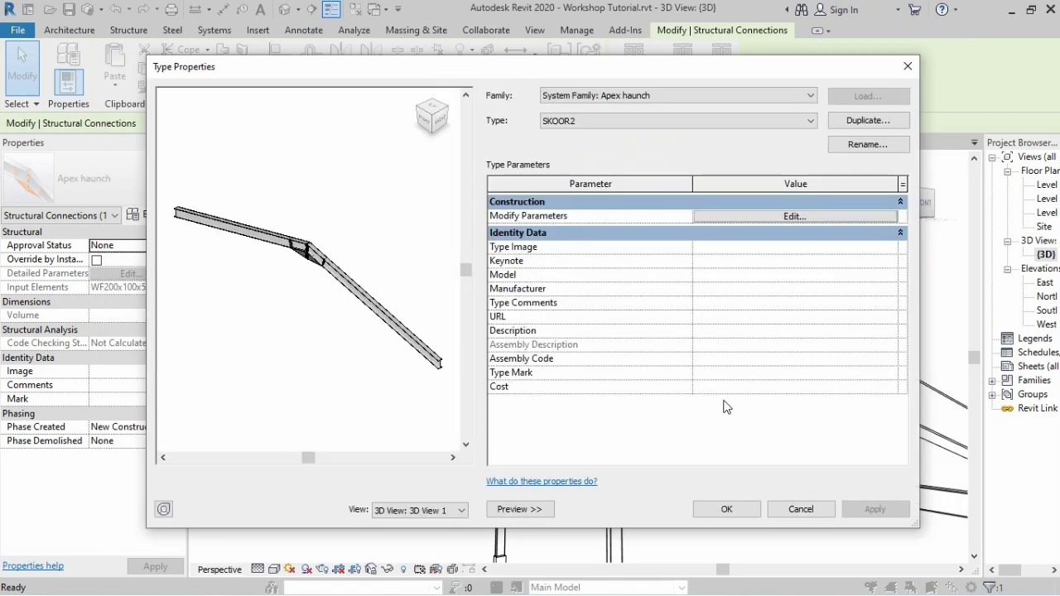
Step: Confirm the SKOOR2 Type Properties and return to the 3D view
click(736, 514)
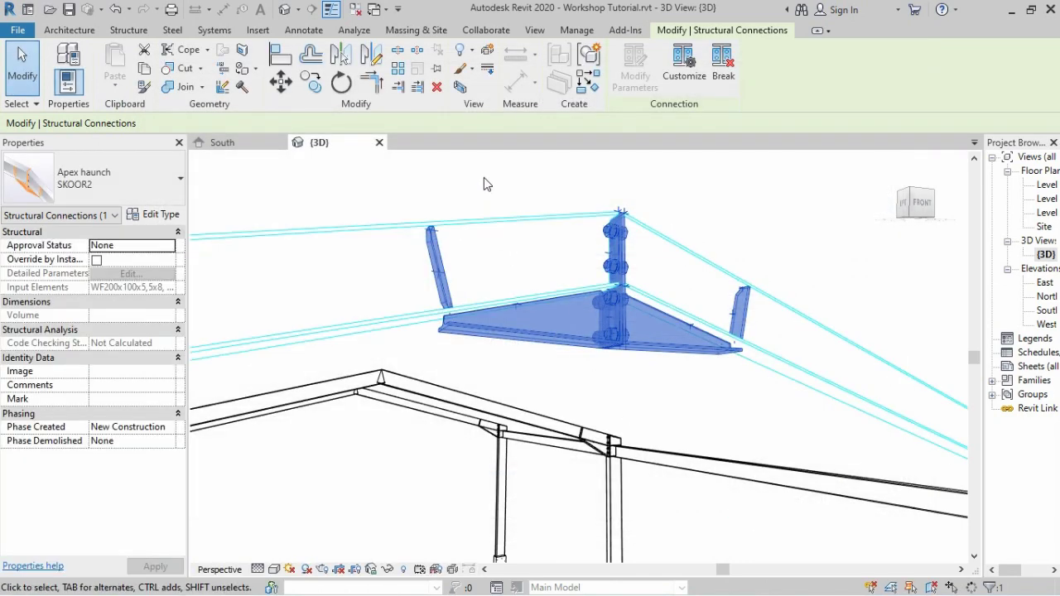
click(699, 206)
scroll(629, 257, down, 1)
scroll(621, 263, down, 2)
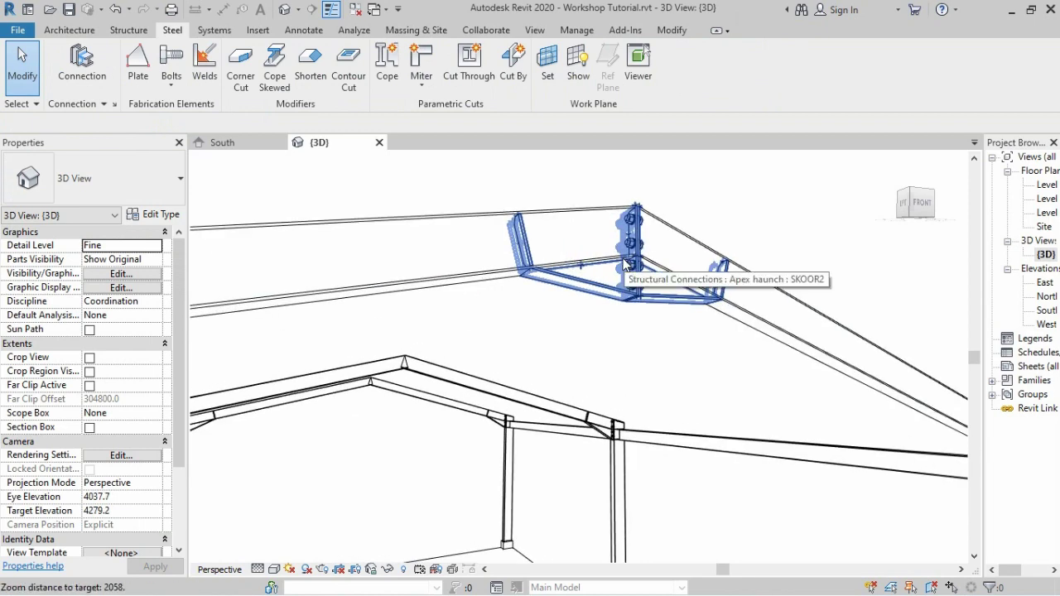
shift+middle_drag(604, 264, 702, 223)
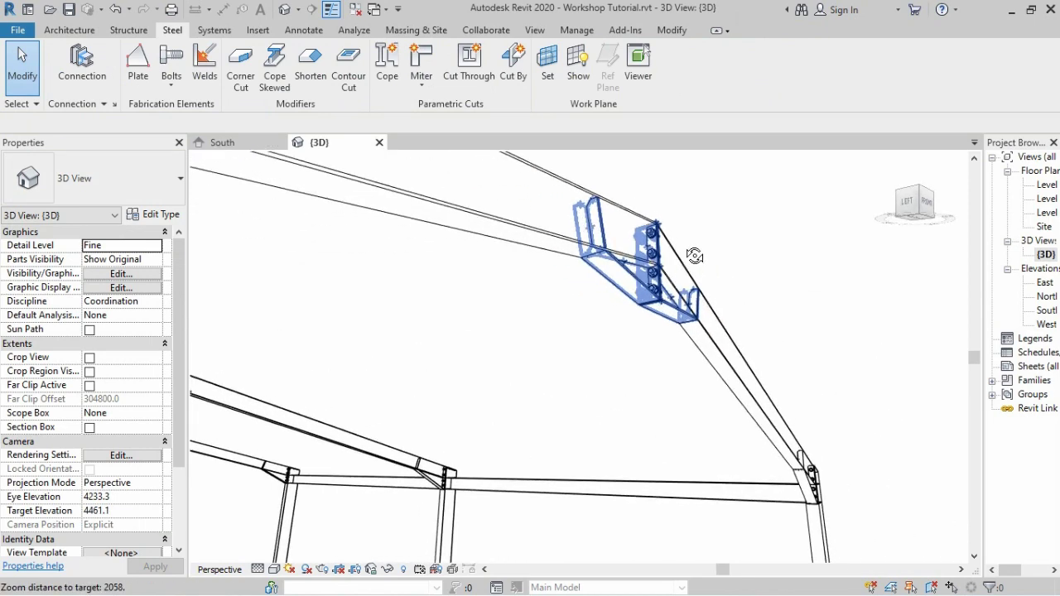
scroll(701, 232, up, 1)
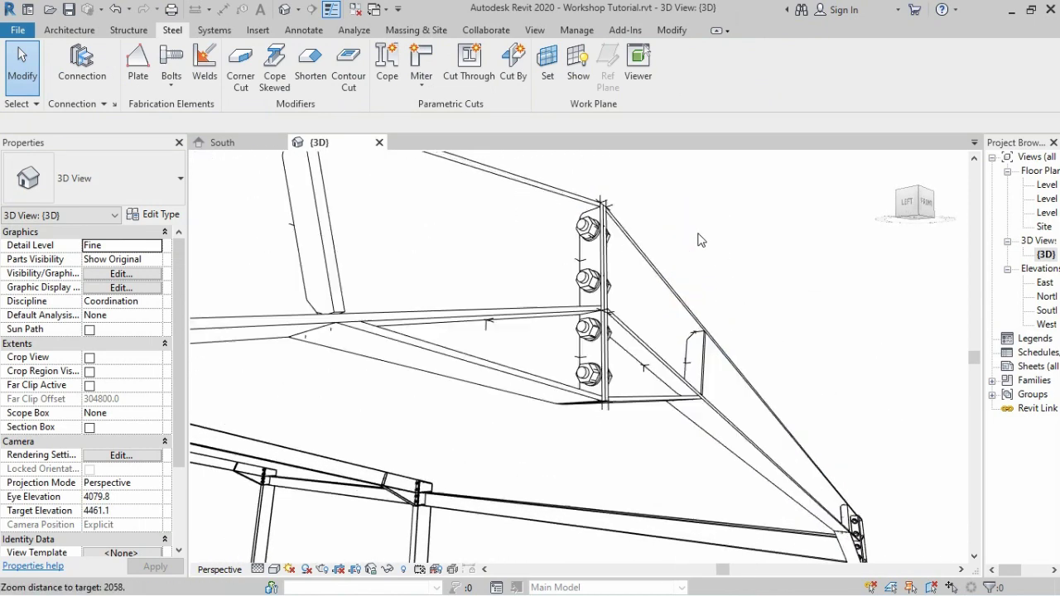
scroll(698, 240, up, 1)
scroll(659, 246, up, 1)
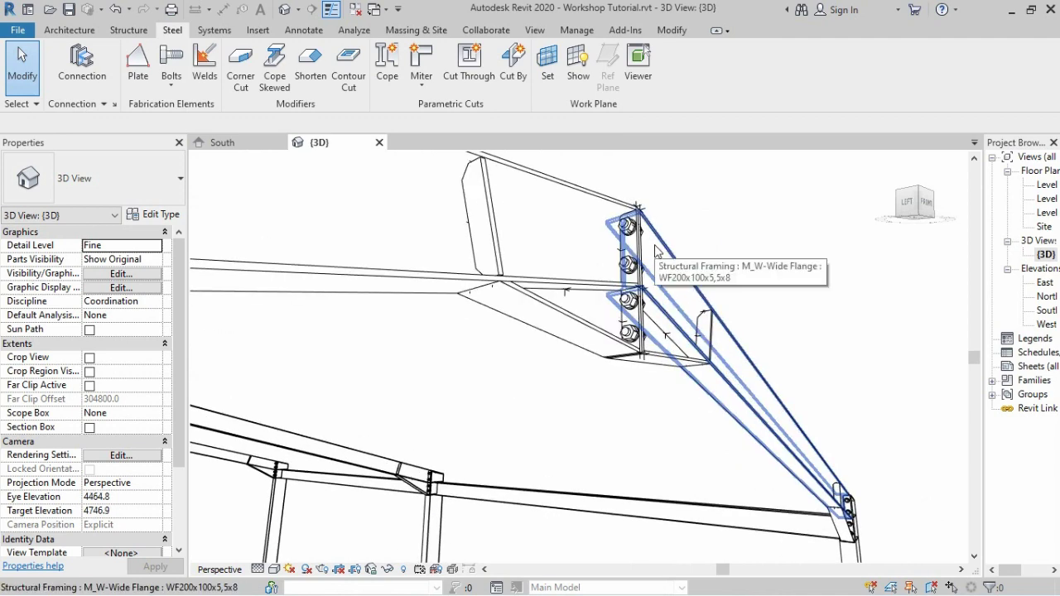
shift+middle_drag(656, 250, 602, 265)
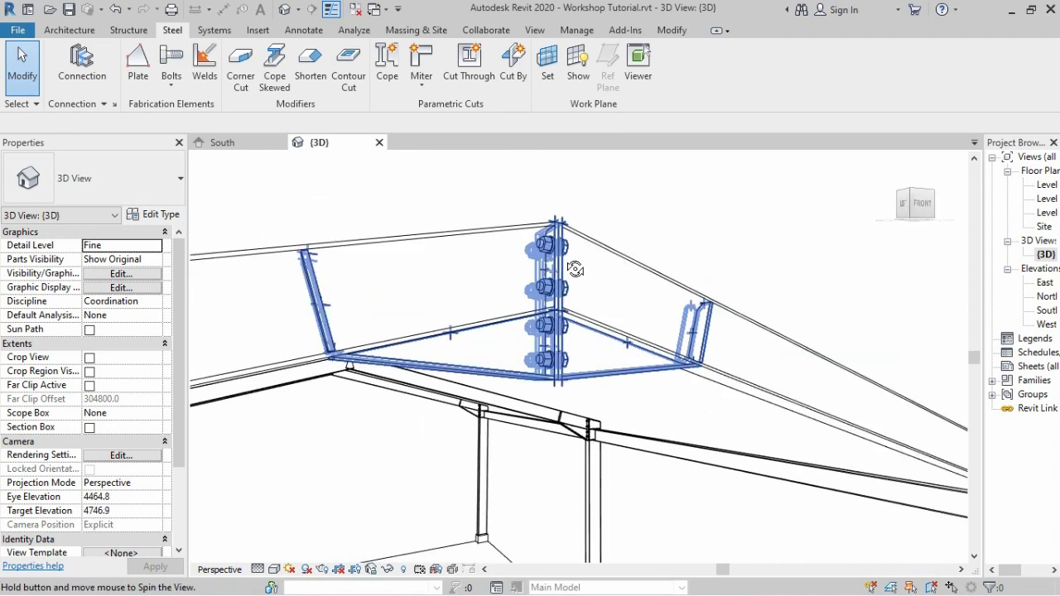
scroll(602, 265, up, 1)
scroll(580, 282, down, 2)
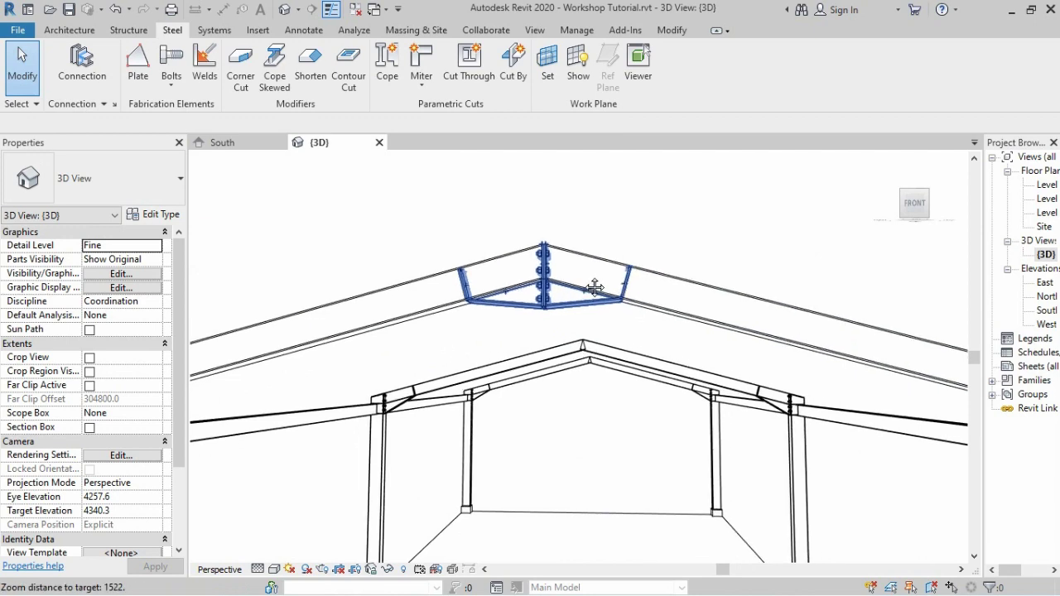
scroll(679, 268, up, 1)
scroll(611, 372, down, 3)
scroll(604, 365, down, 1)
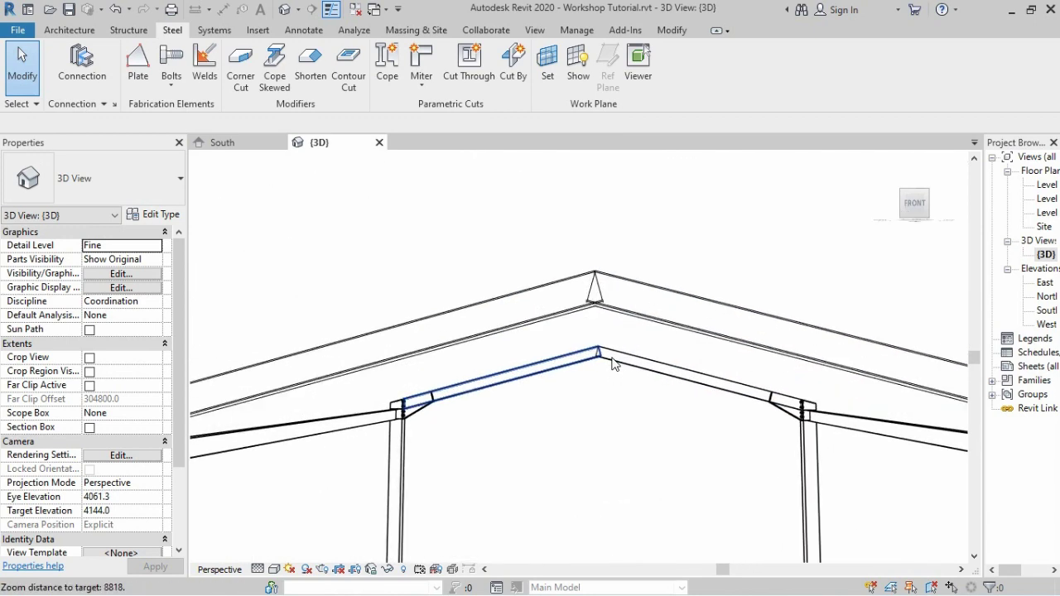
scroll(601, 362, up, 1)
scroll(583, 302, up, 1)
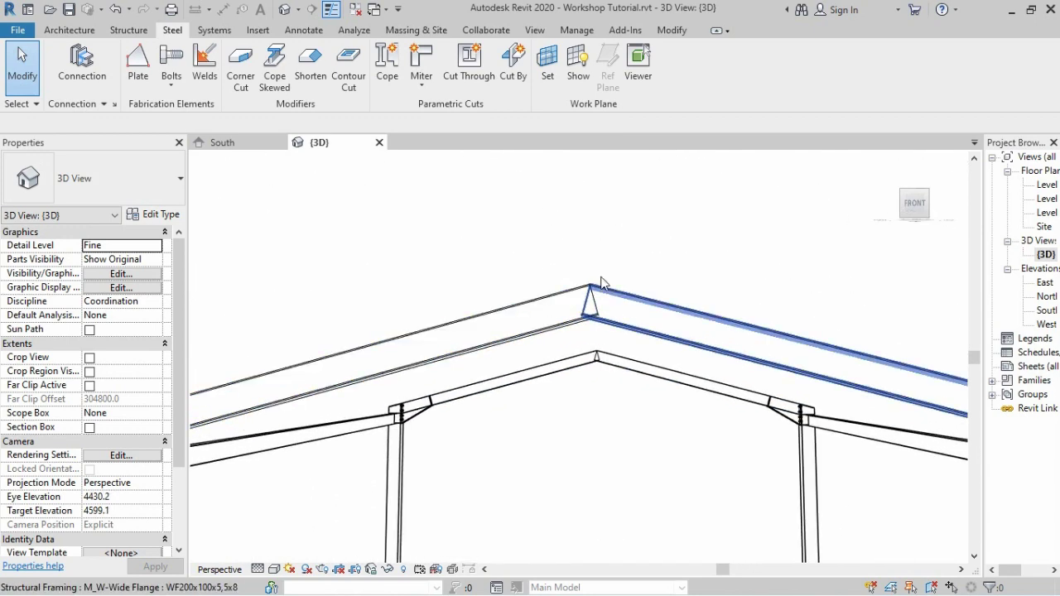
scroll(544, 308, down, 1)
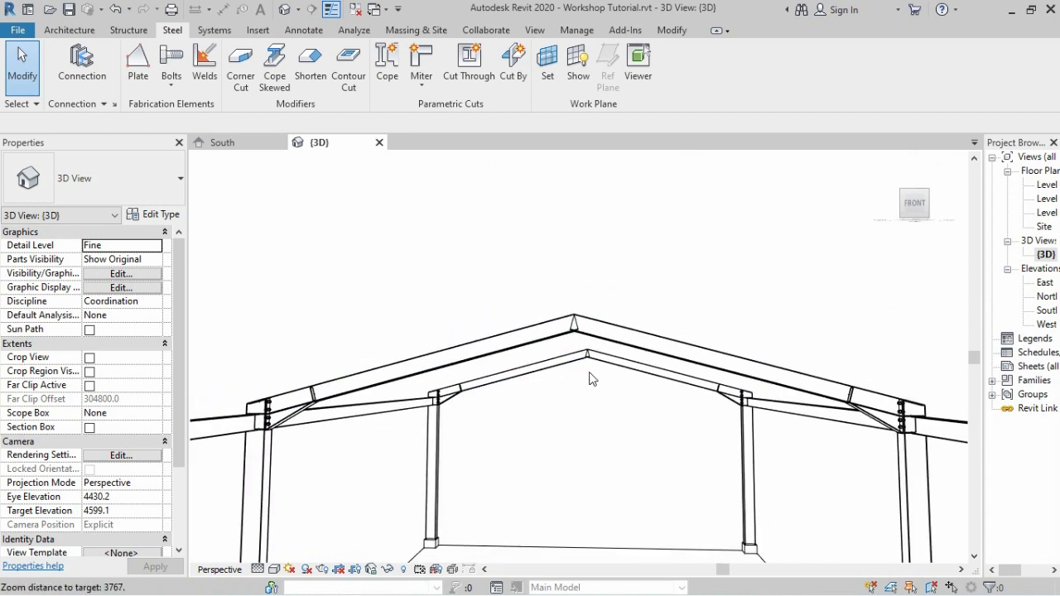
scroll(546, 304, down, 1)
scroll(548, 295, down, 2)
click(549, 288)
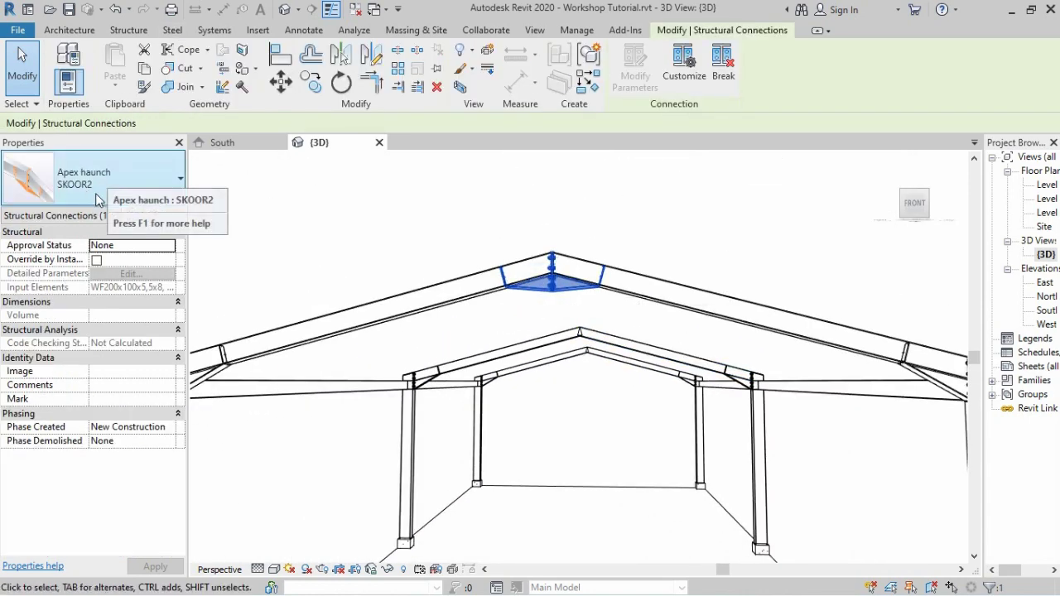
click(500, 226)
scroll(574, 367, up, 2)
scroll(577, 351, up, 2)
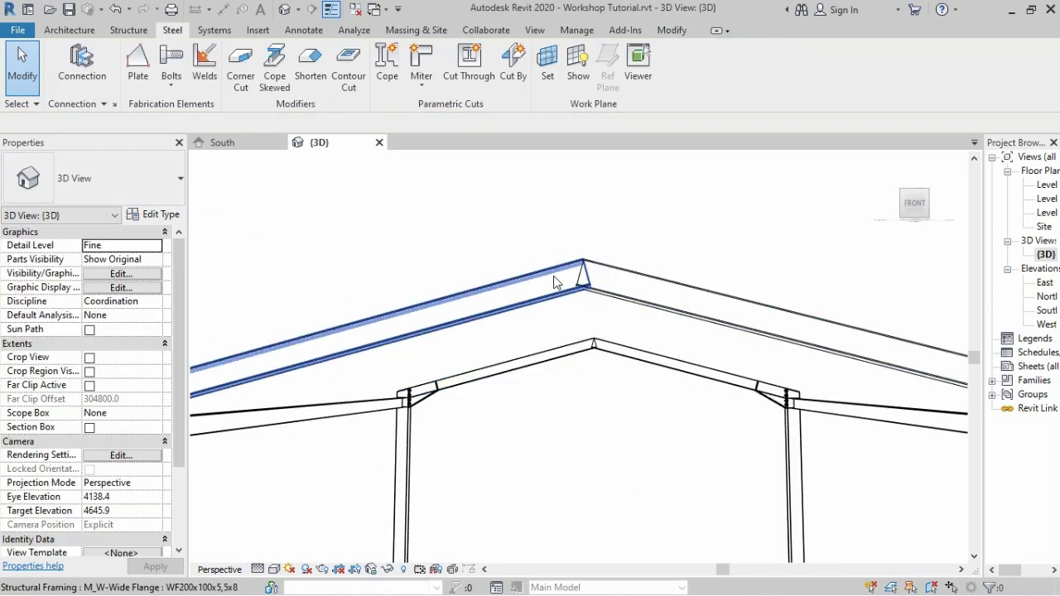
scroll(559, 281, up, 1)
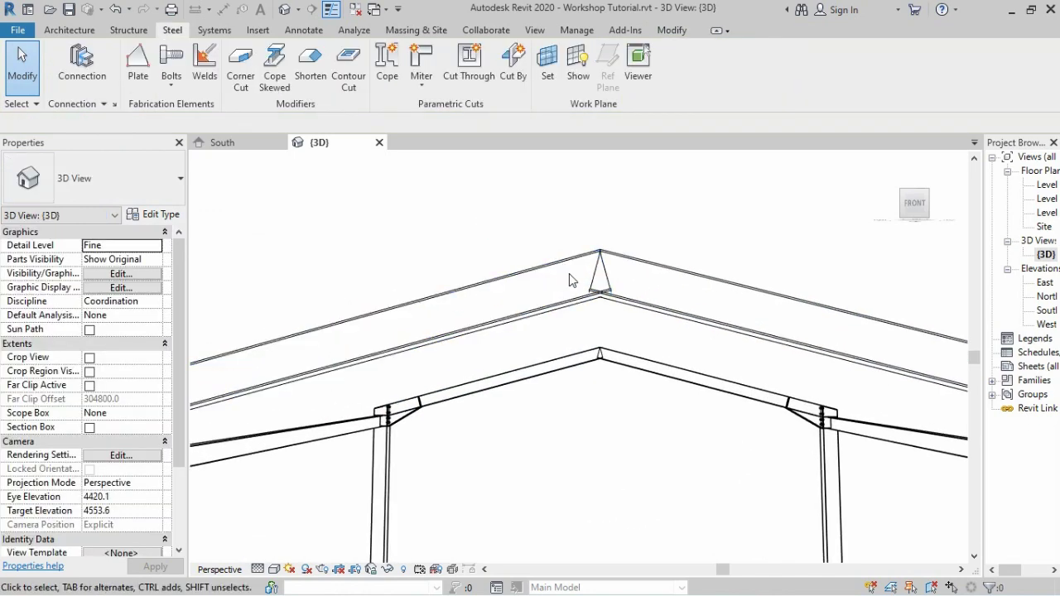
Step: Place an Apex haunch SKOOR2 connection joining the left and right rafters at the nearer ridge
click(83, 69)
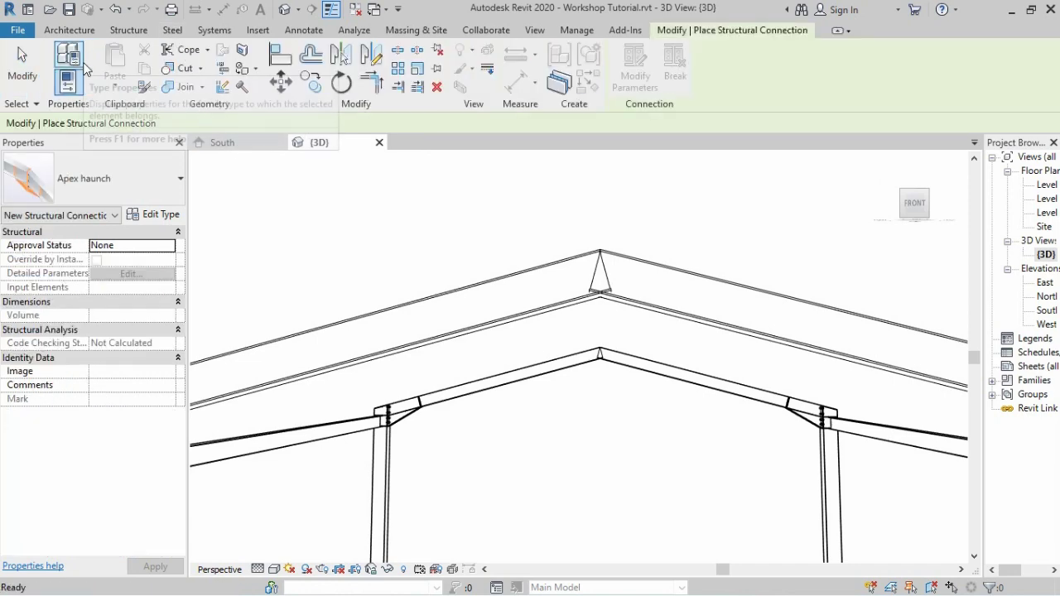
click(126, 183)
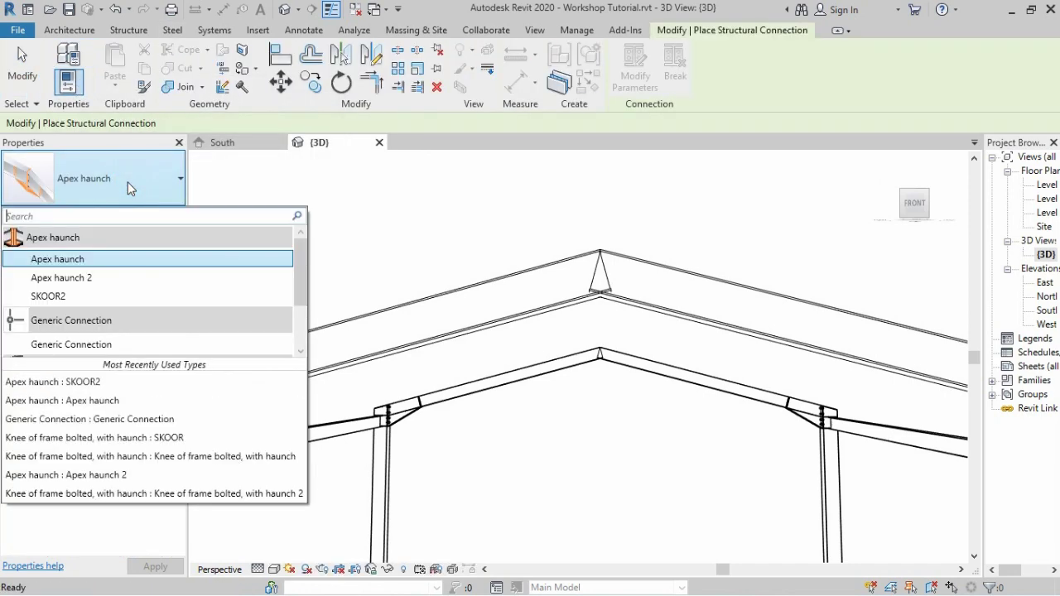
click(50, 297)
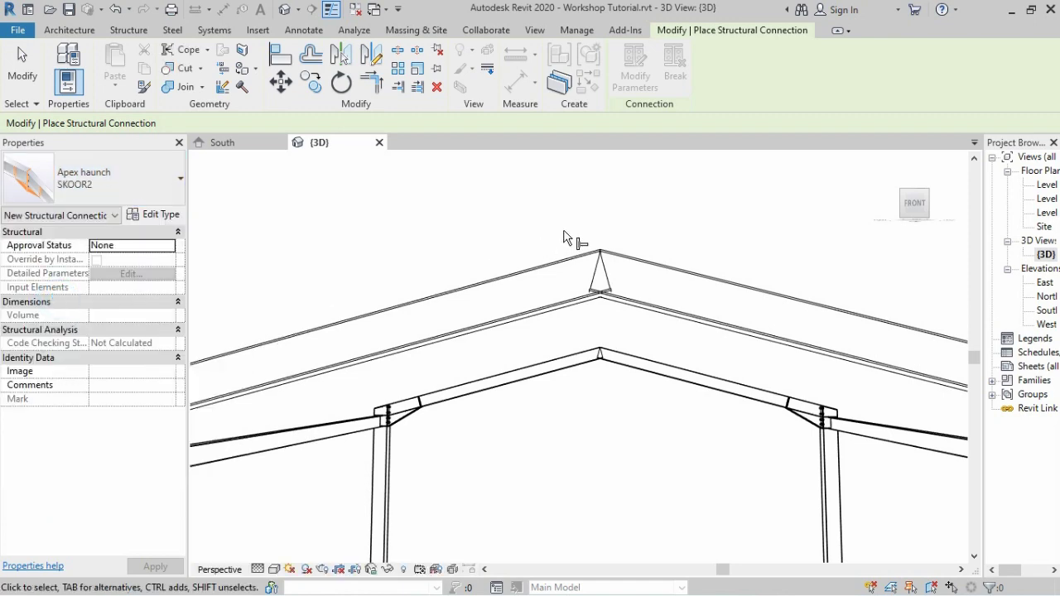
click(548, 263)
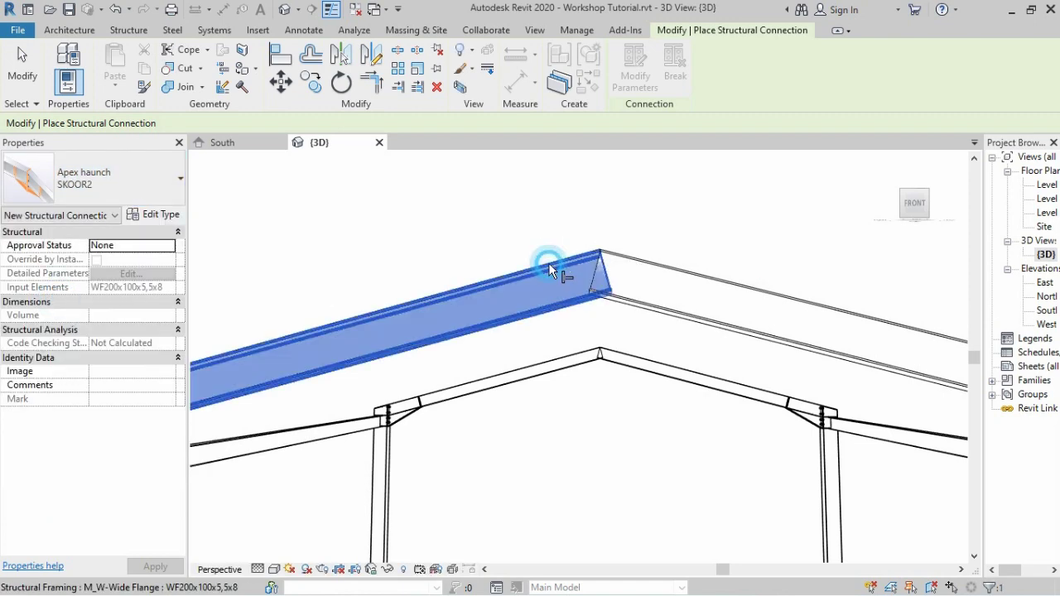
click(641, 261)
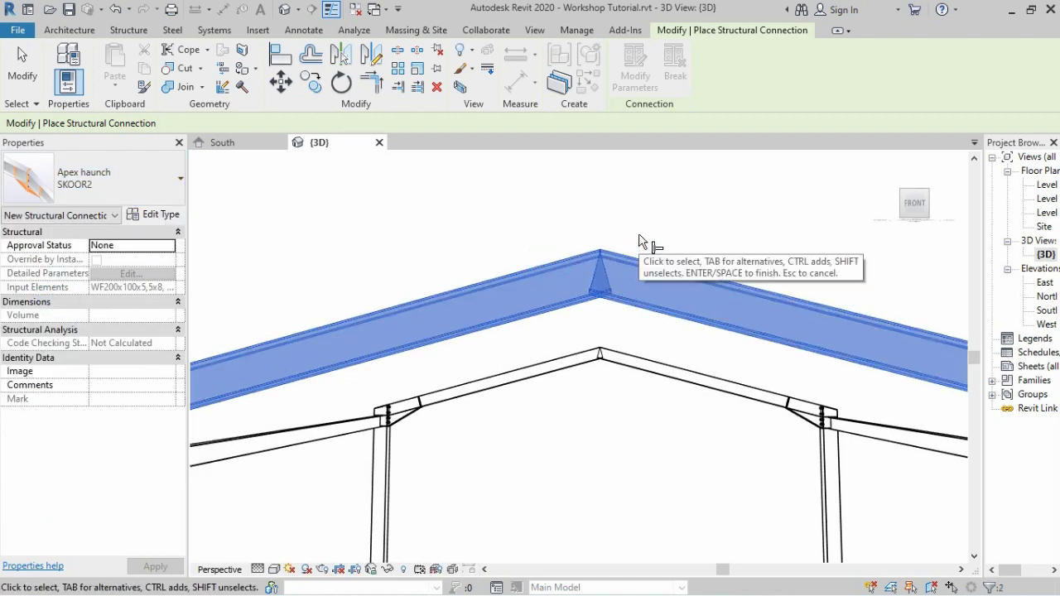
key(Return)
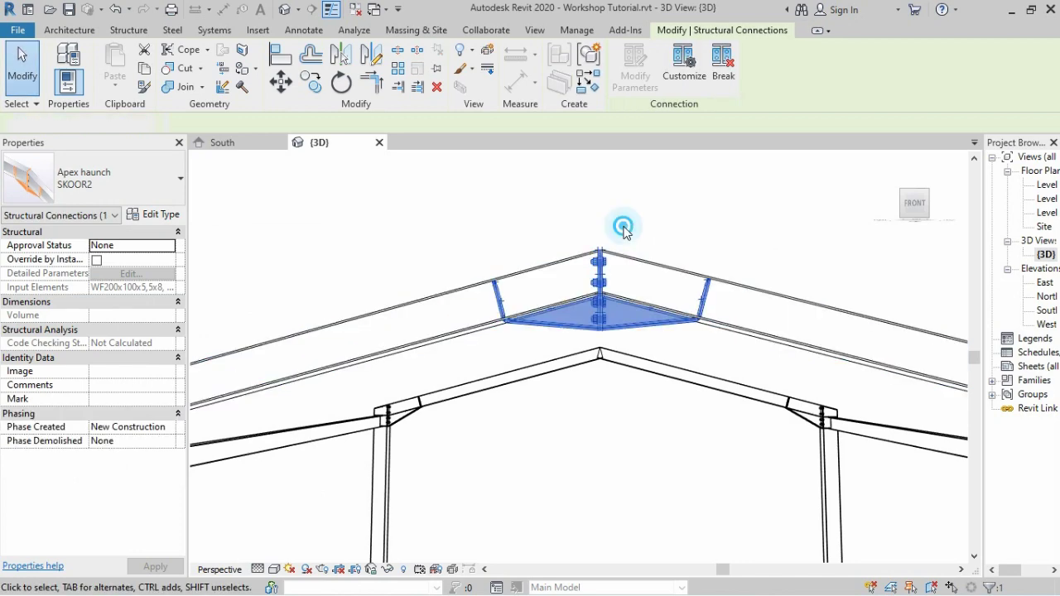
click(619, 229)
scroll(602, 362, up, 1)
scroll(602, 362, up, 1)
Step: Connect the next frame's left and right rafters with another apex haunch connection
scroll(602, 362, up, 1)
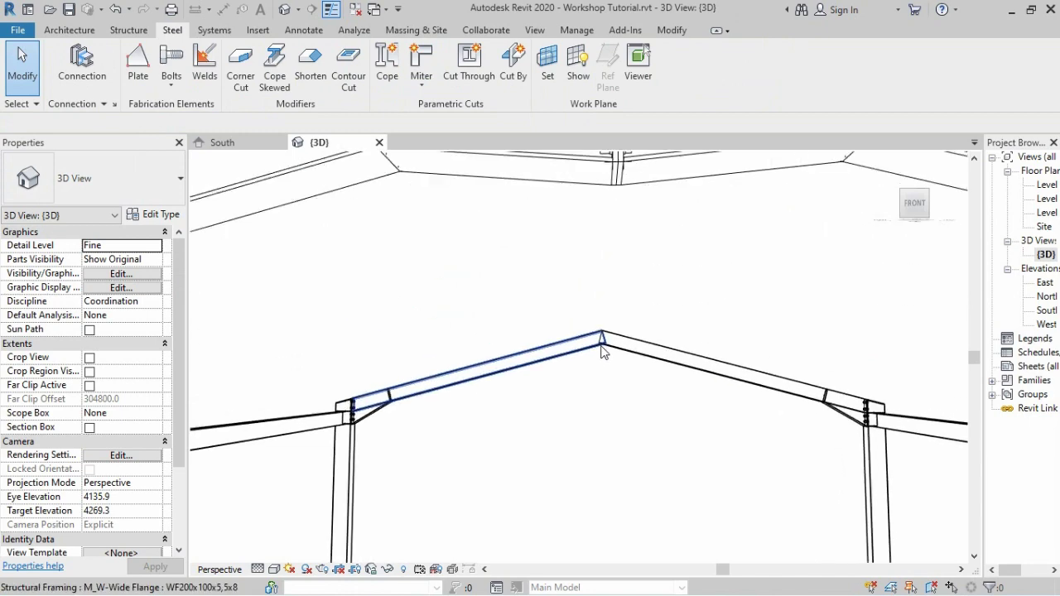
scroll(597, 332, up, 1)
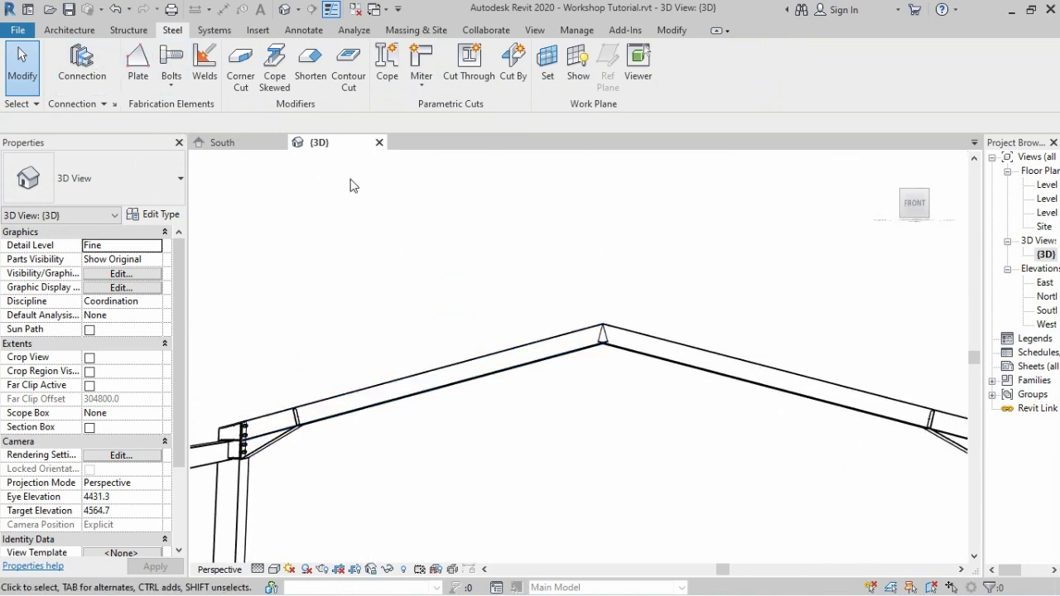
click(81, 65)
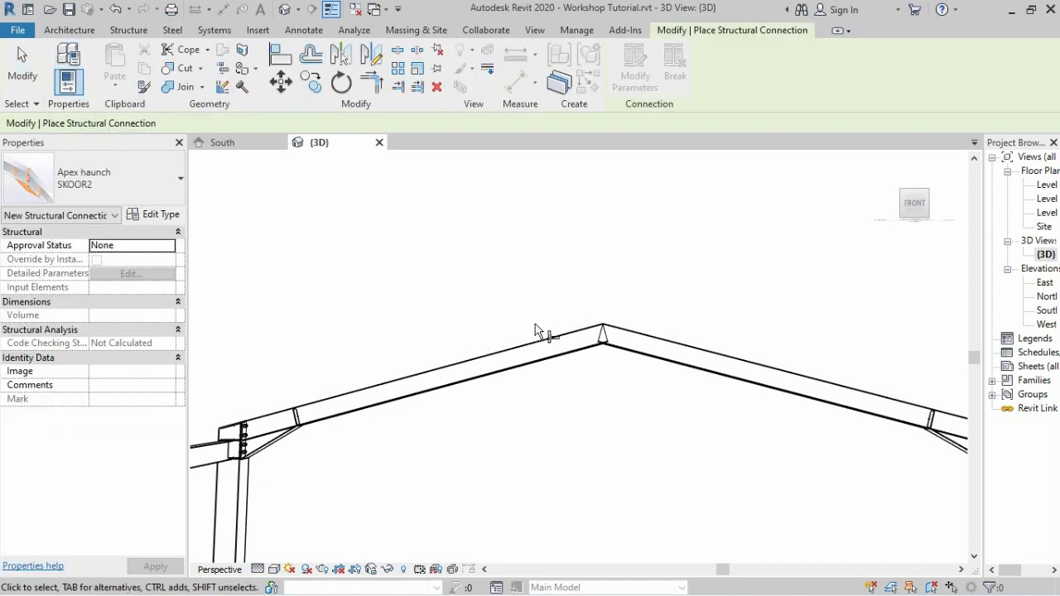
click(551, 344)
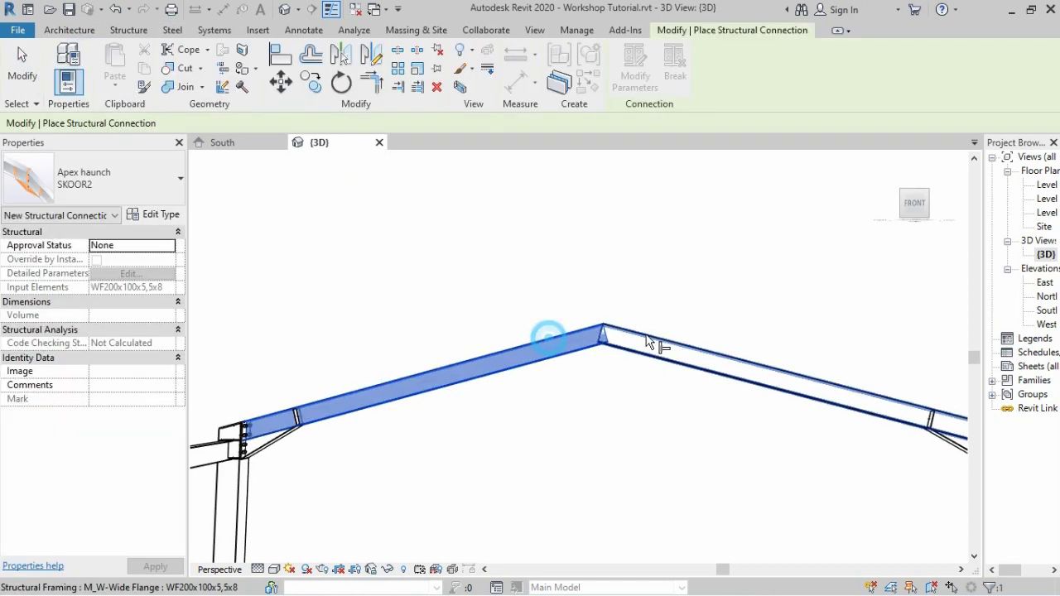
click(658, 348)
key(Return)
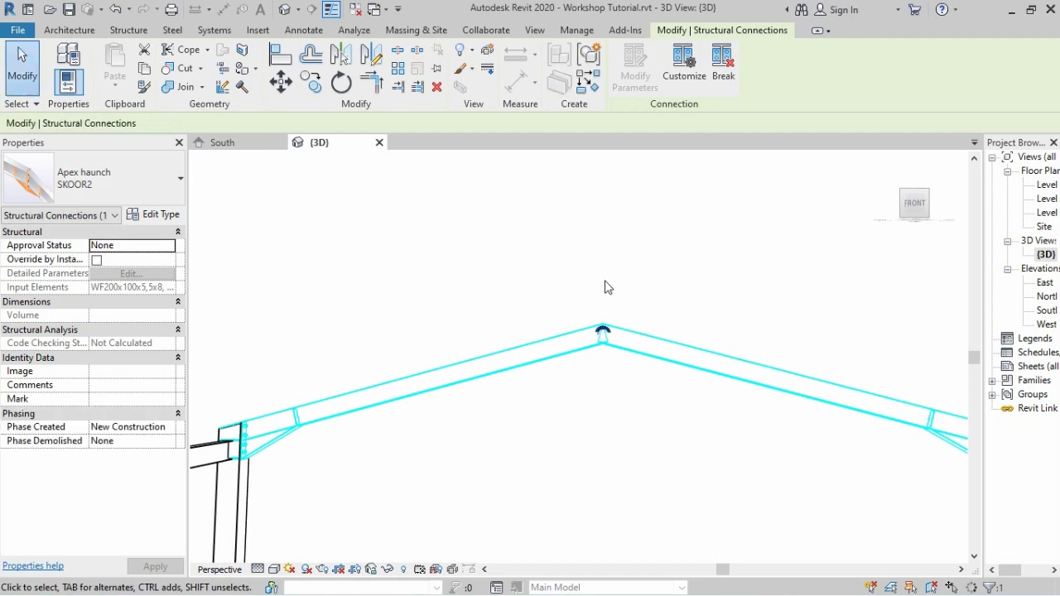
Step: Zoom out and turn the model to an isometric corner view of the whole frame
scroll(604, 287, down, 2)
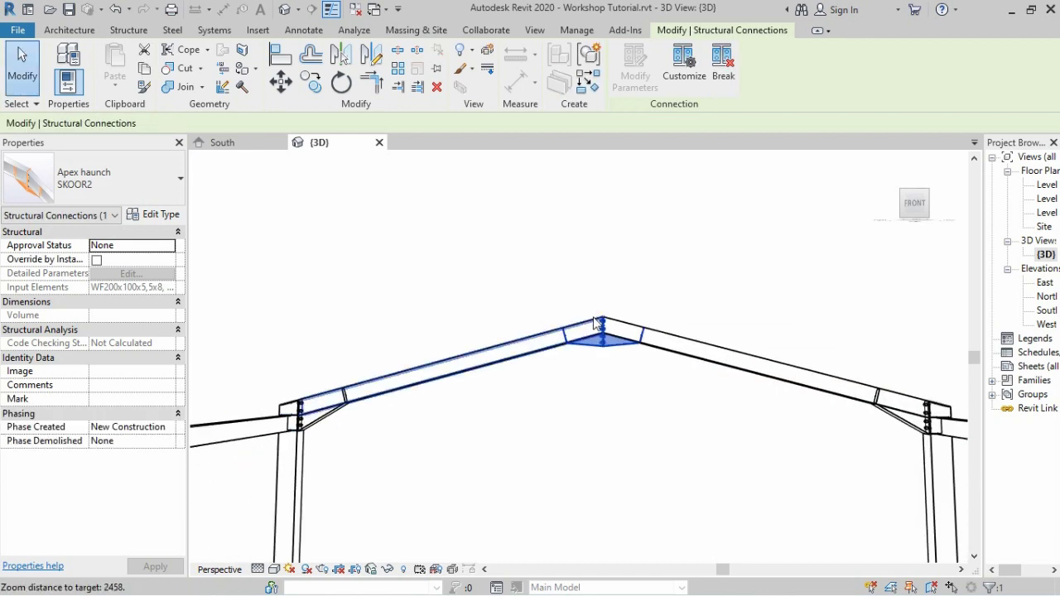
scroll(598, 321, down, 2)
scroll(598, 321, down, 2)
scroll(594, 315, down, 2)
scroll(590, 305, down, 2)
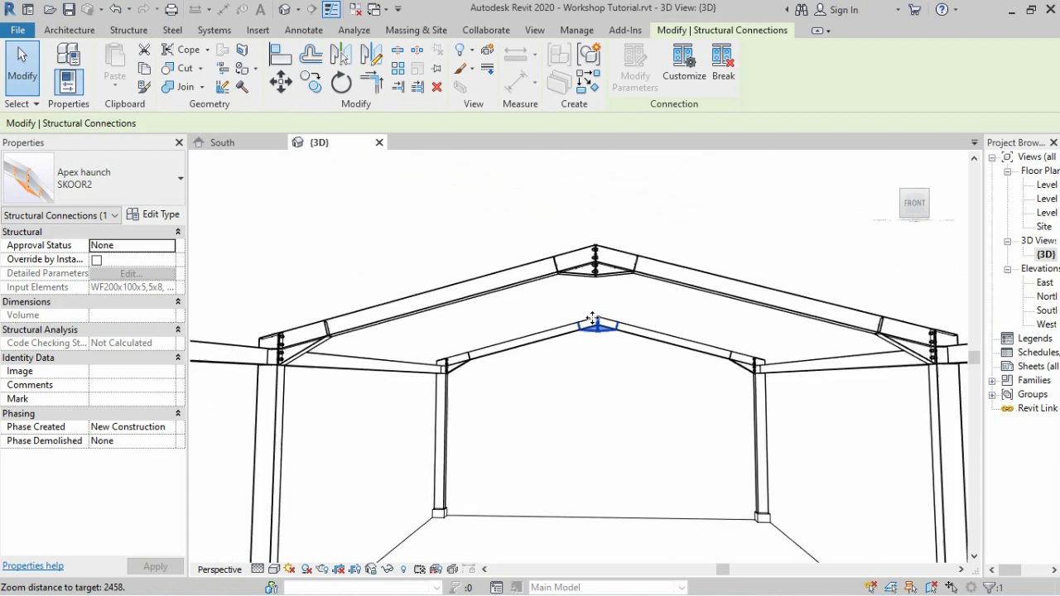
scroll(583, 292, down, 1)
scroll(584, 290, down, 2)
scroll(584, 290, down, 2)
scroll(583, 290, down, 2)
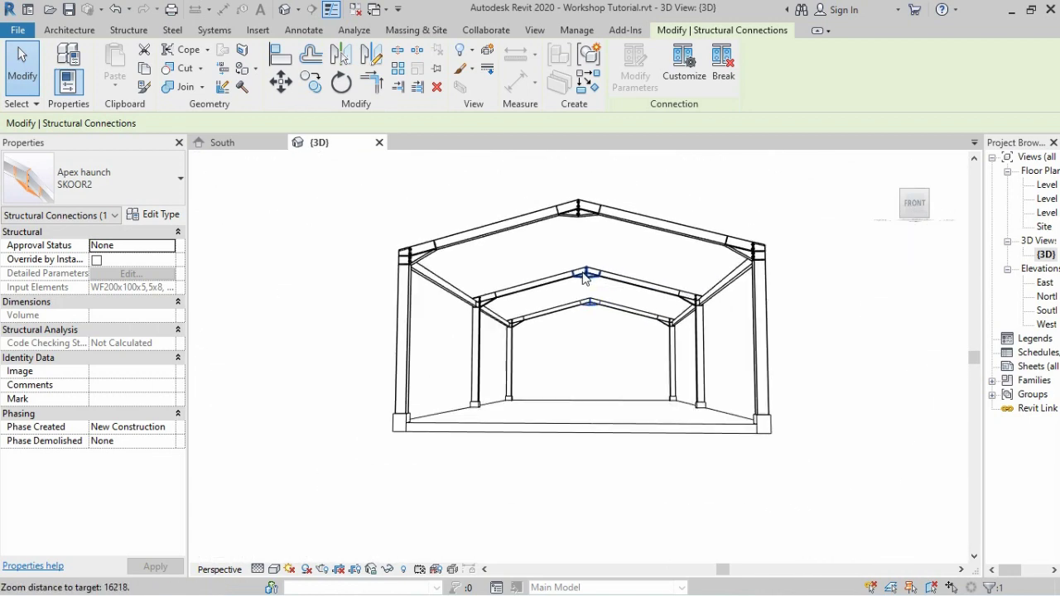
click(887, 162)
Step: Zoom and orbit the model to inspect the apex haunch connections at each ridge
scroll(621, 298, up, 1)
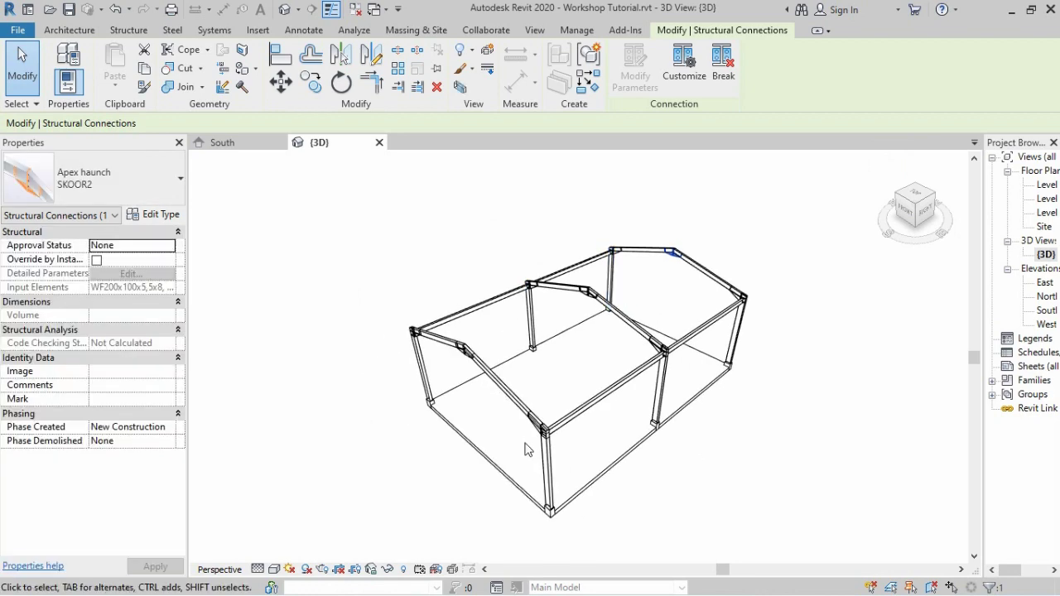
scroll(588, 365, up, 1)
scroll(551, 431, up, 2)
scroll(443, 298, up, 1)
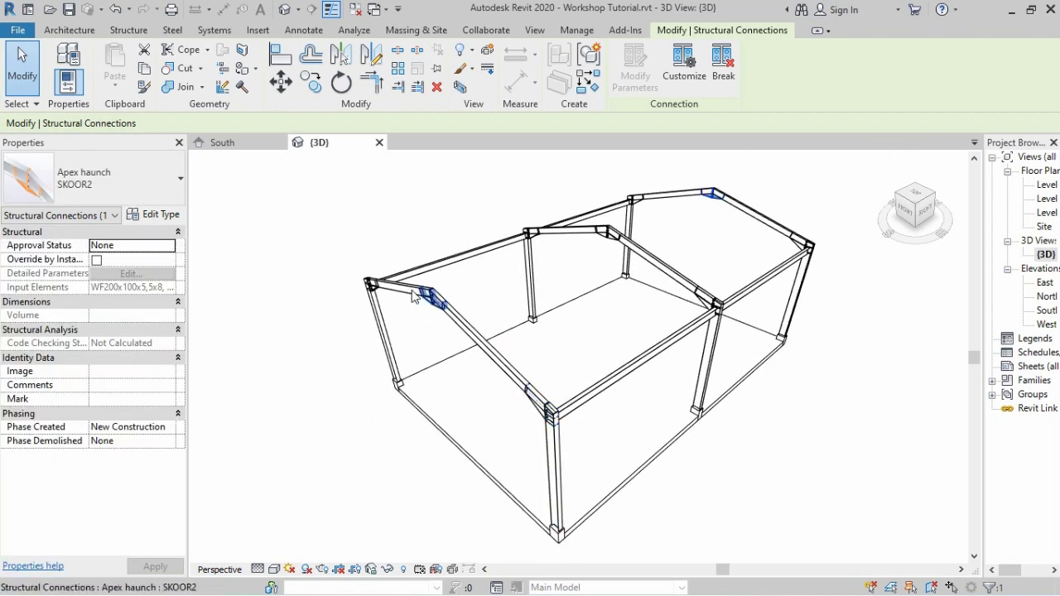
scroll(447, 298, up, 1)
scroll(454, 300, up, 1)
scroll(456, 305, down, 1)
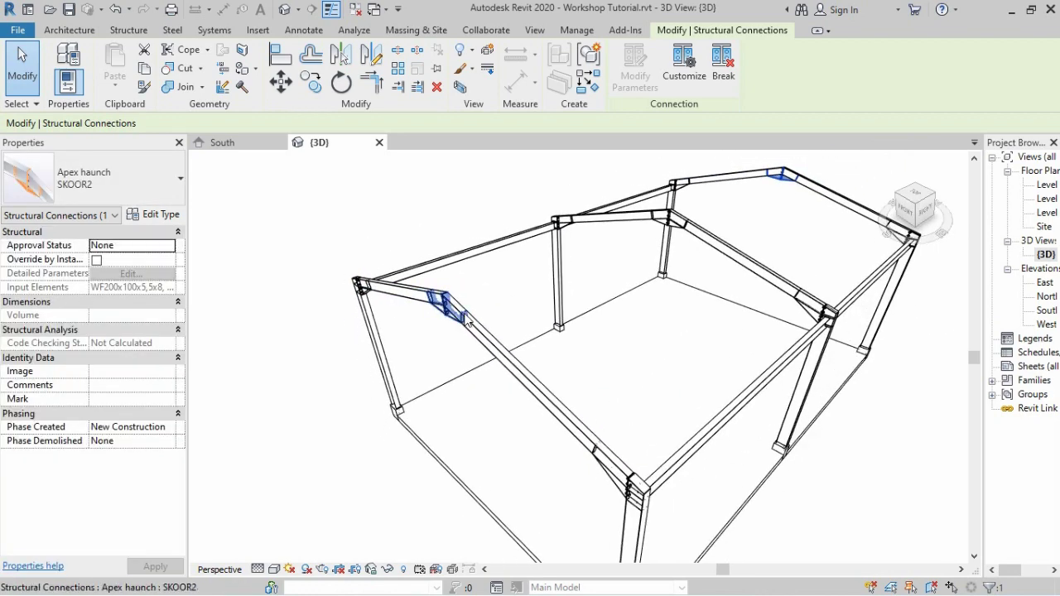
scroll(460, 311, down, 1)
scroll(530, 381, down, 1)
scroll(556, 374, up, 1)
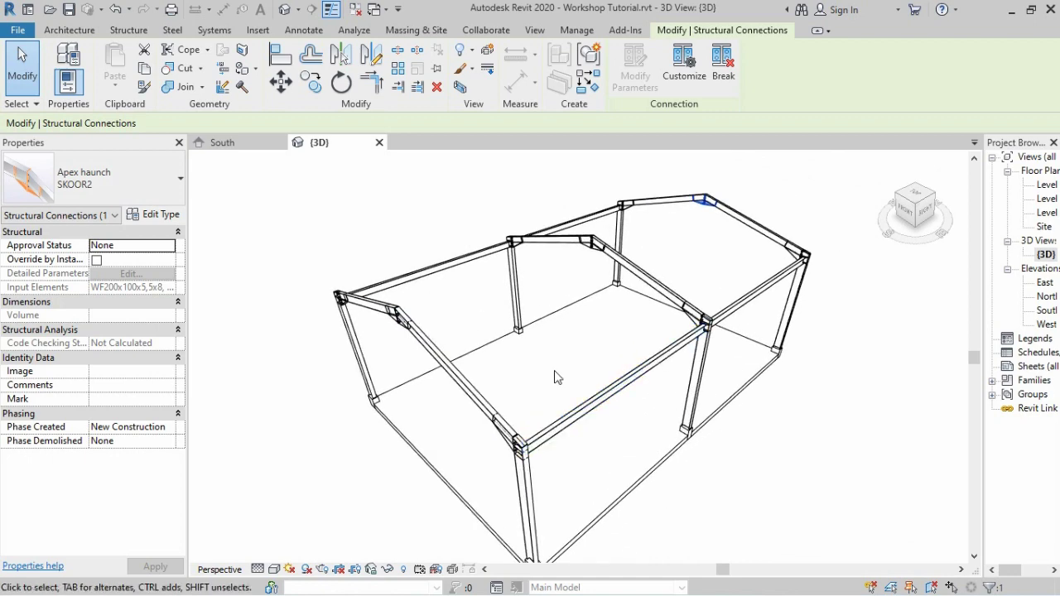
scroll(551, 377, up, 1)
scroll(530, 373, down, 2)
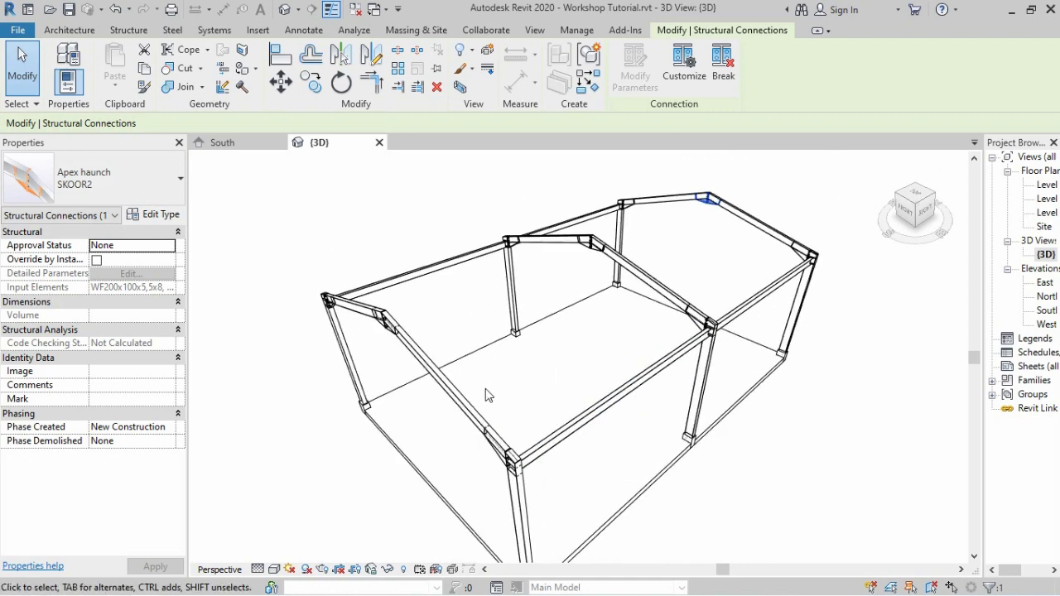
shift+middle_drag(489, 411, 511, 398)
mouse_move(516, 395)
shift+middle_down()
mouse_move(685, 396)
mouse_move(542, 378)
mouse_move(418, 305)
shift+middle_up()
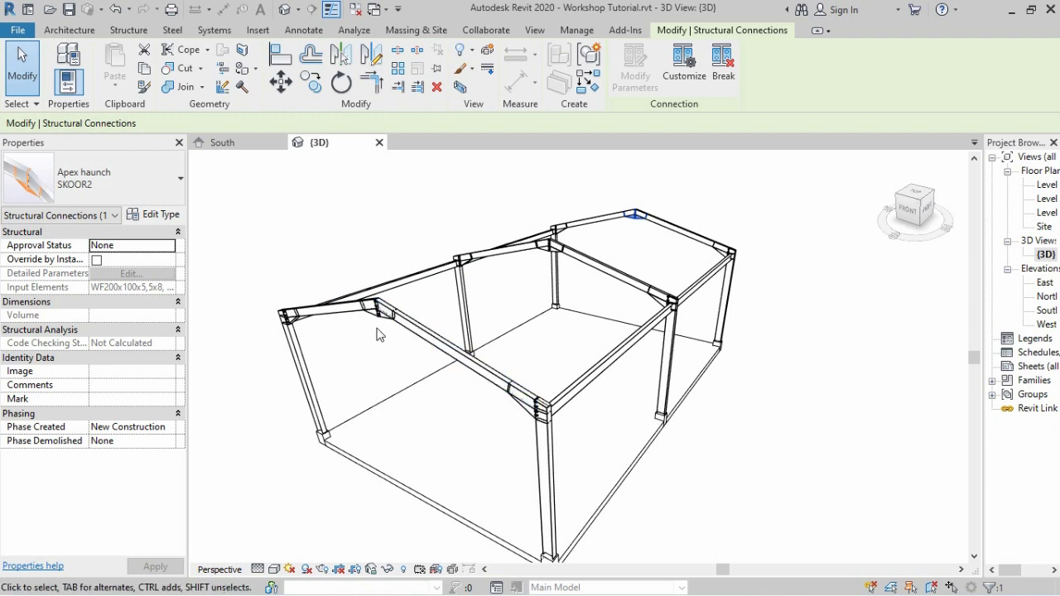
Step: Open the South elevation, clear the selection, and zoom to fit the whole portal frame
click(233, 143)
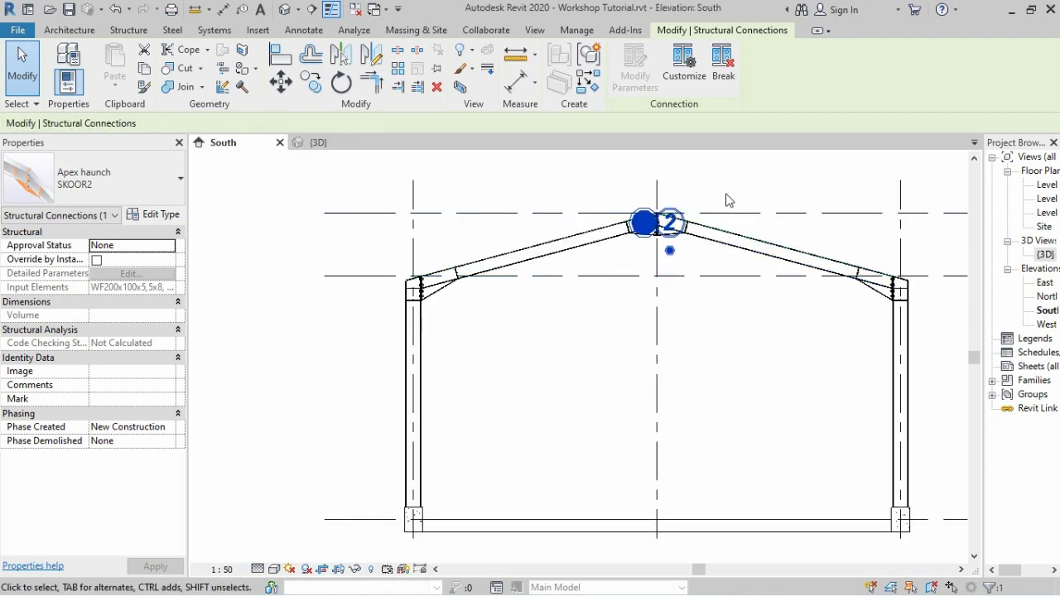
click(717, 194)
scroll(717, 194, up, 2)
scroll(654, 240, down, 1)
scroll(617, 274, down, 1)
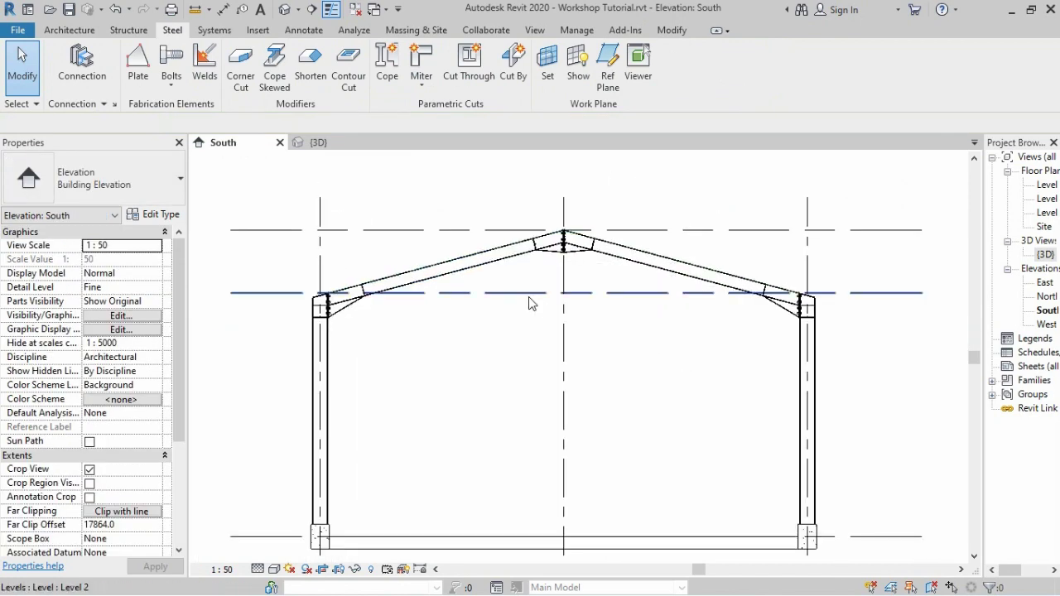
scroll(538, 303, up, 1)
scroll(589, 347, down, 1)
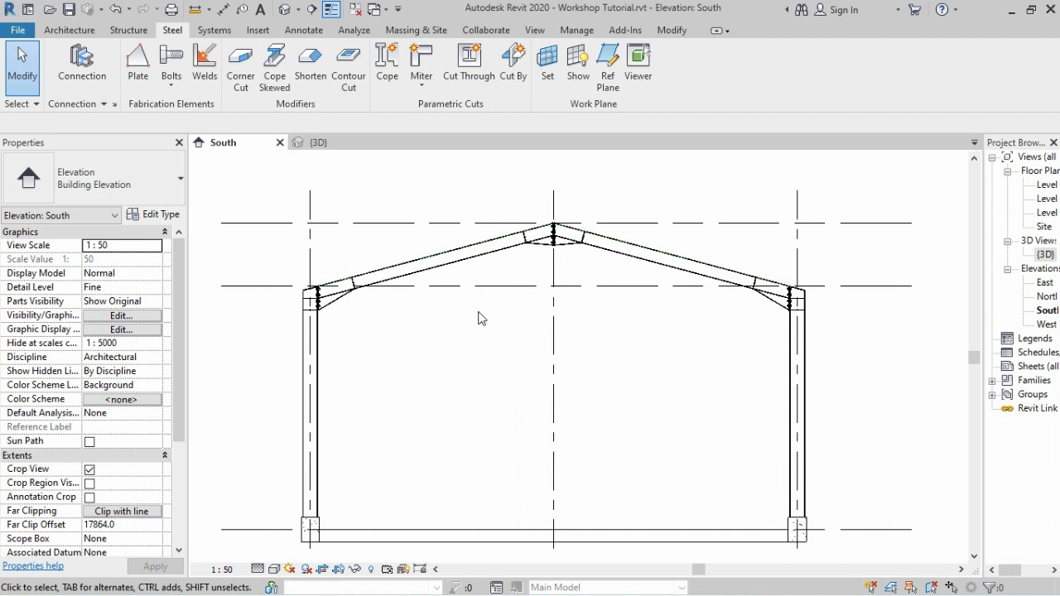
scroll(481, 318, down, 1)
scroll(560, 346, up, 1)
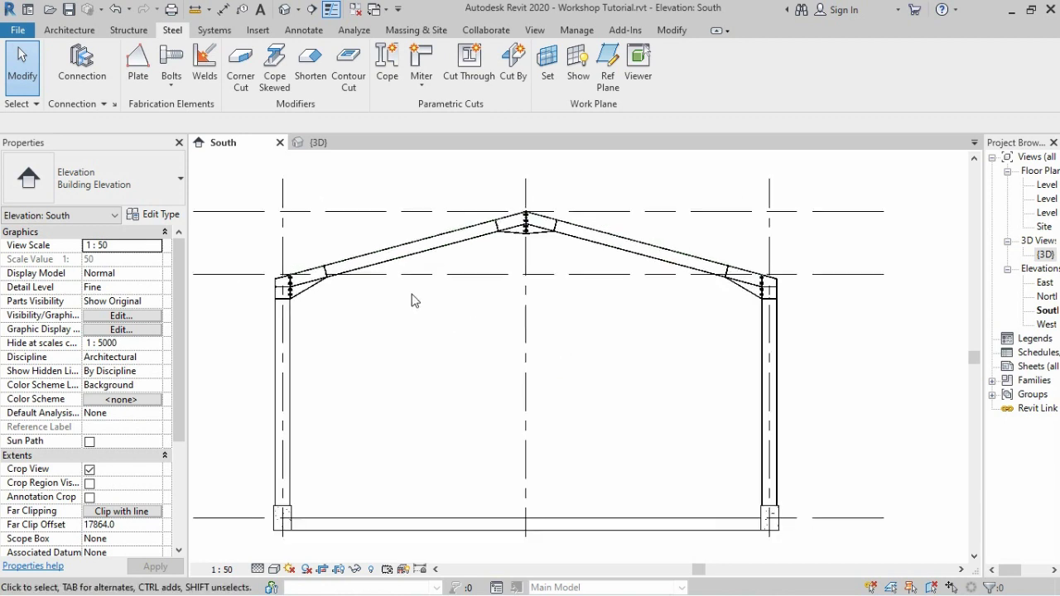
scroll(447, 299, down, 1)
scroll(428, 325, up, 1)
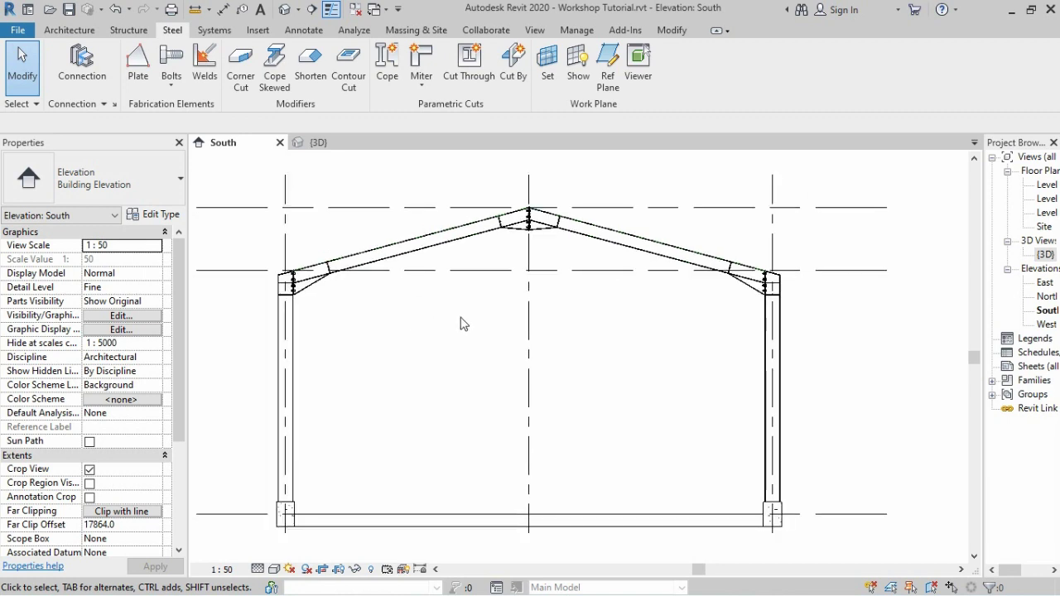
scroll(572, 314, down, 1)
scroll(482, 320, up, 1)
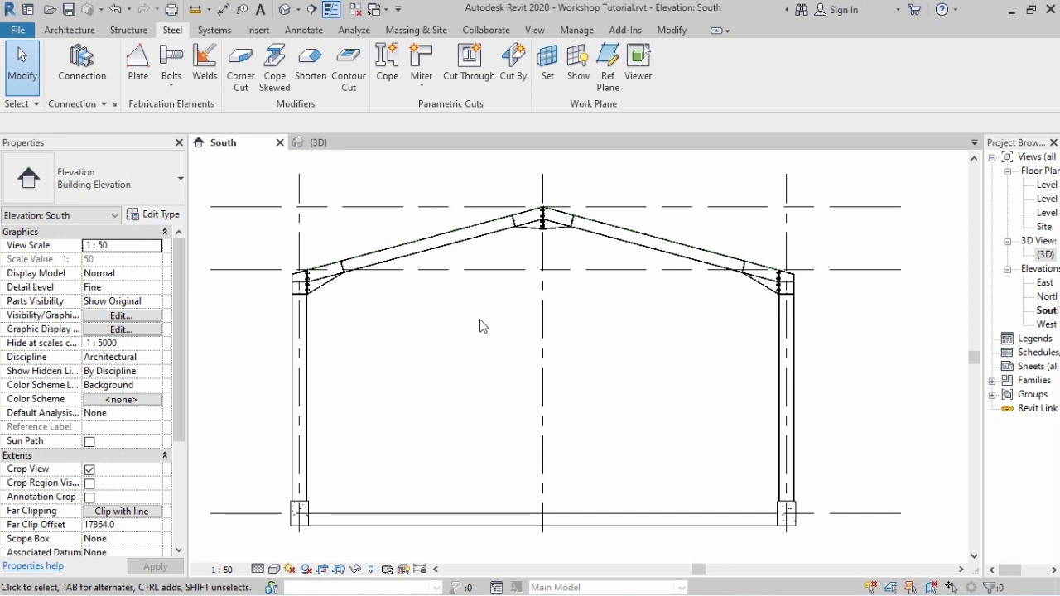
scroll(467, 304, down, 1)
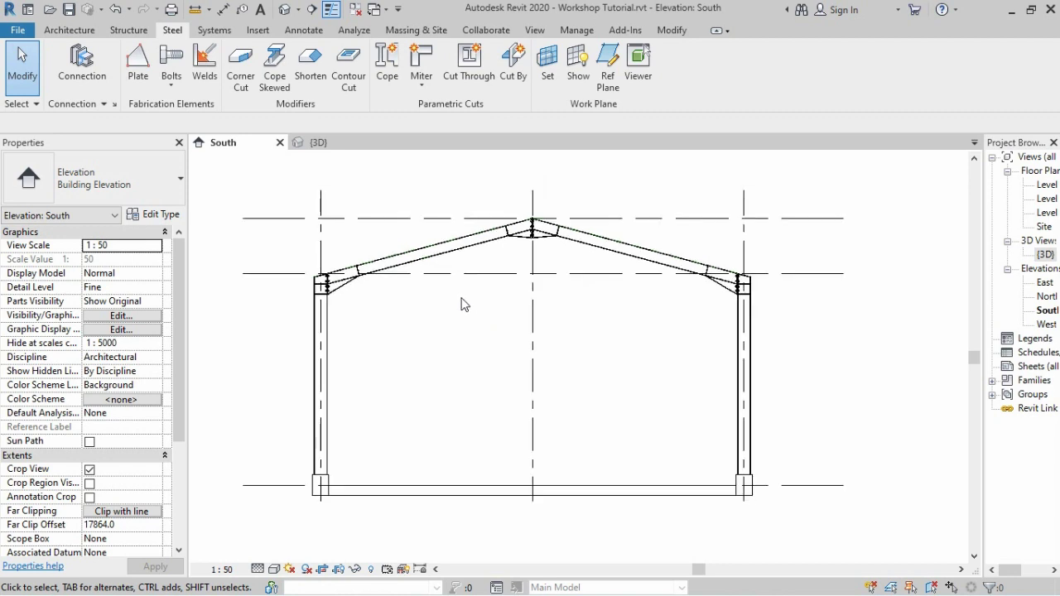
scroll(474, 350, up, 1)
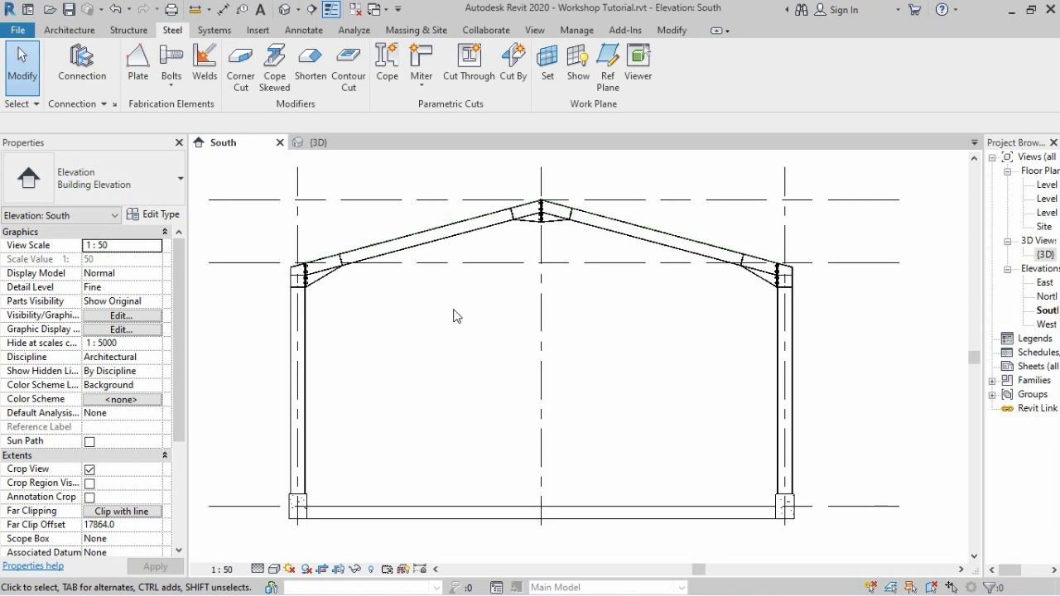